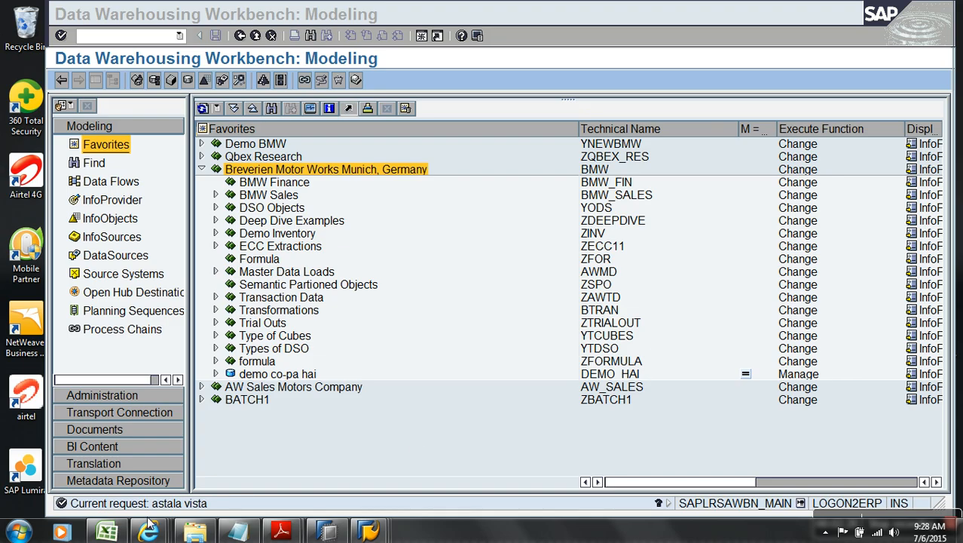
Step: Browse the local Desktop folder in File Explorer, sorting its files by item type
mouse_move(118, 533)
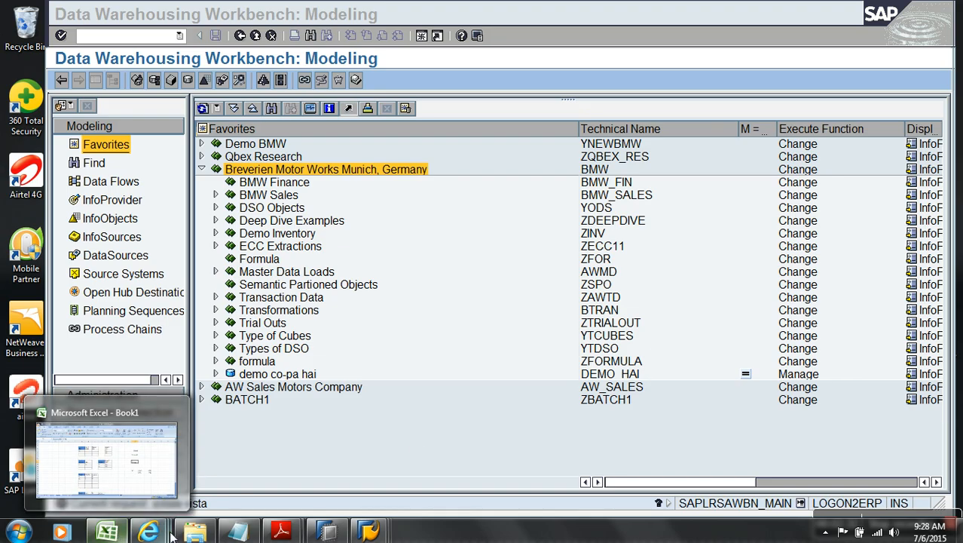
click(209, 533)
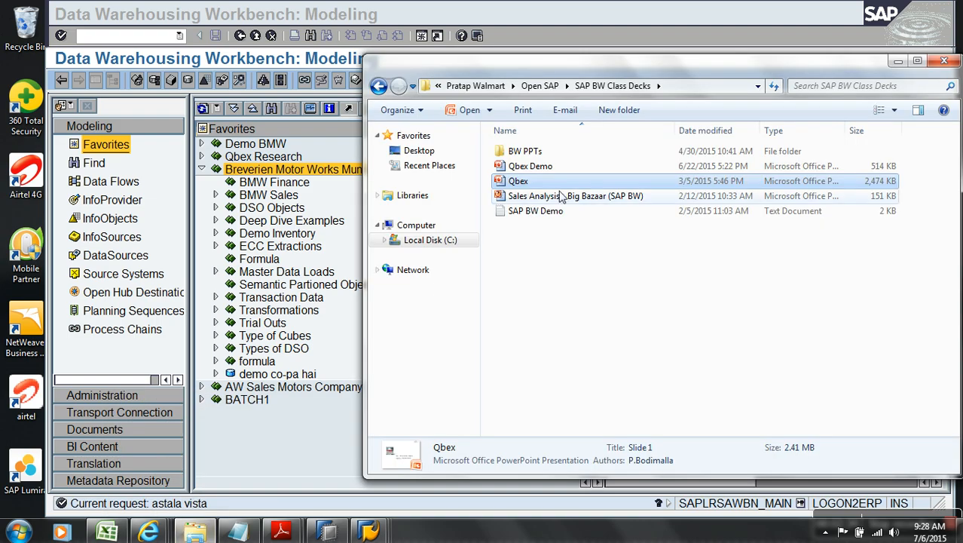
click(419, 150)
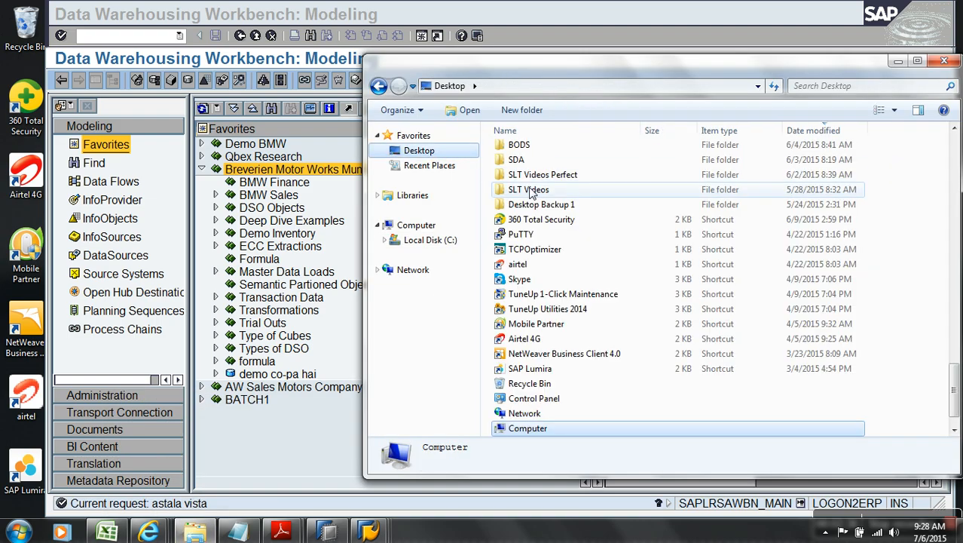
click(533, 190)
scroll(532, 193, down, 1)
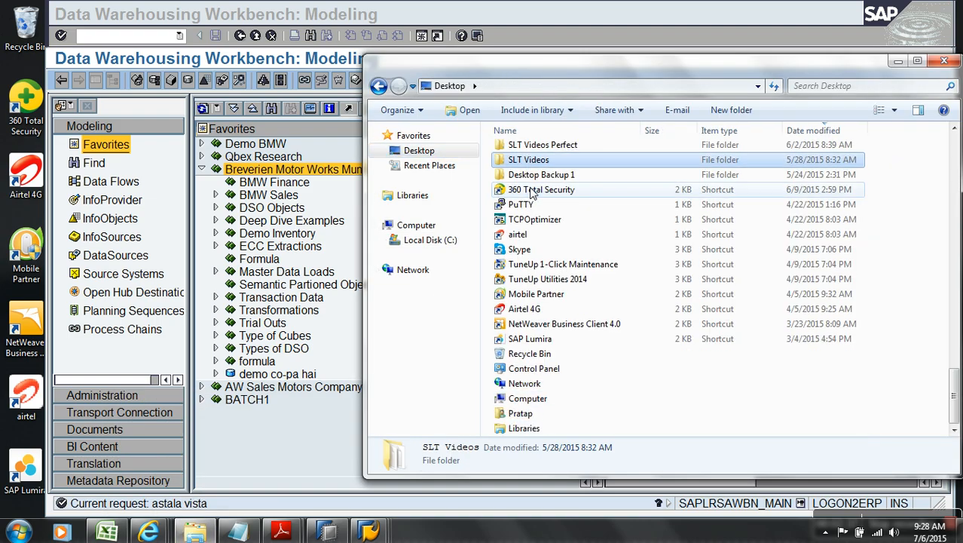
click(717, 131)
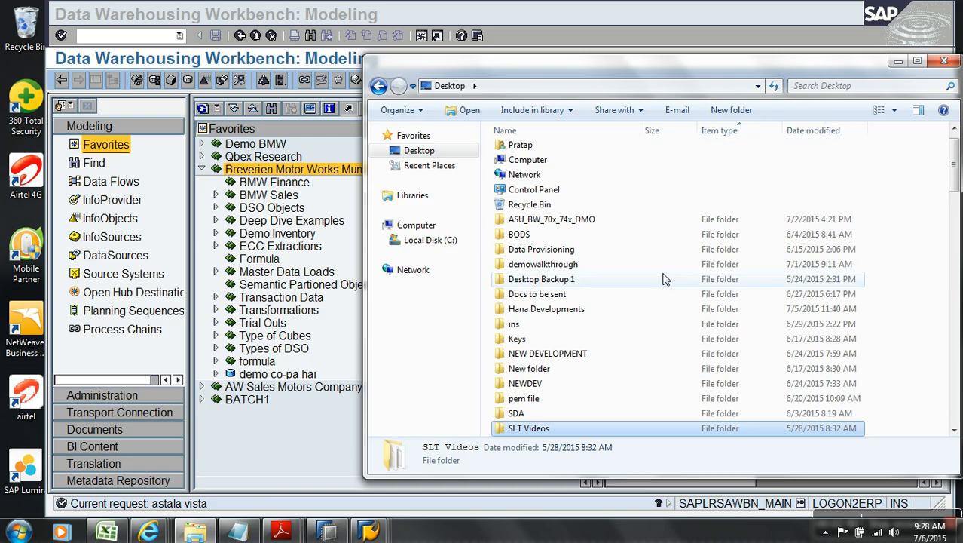
scroll(664, 279, down, 2)
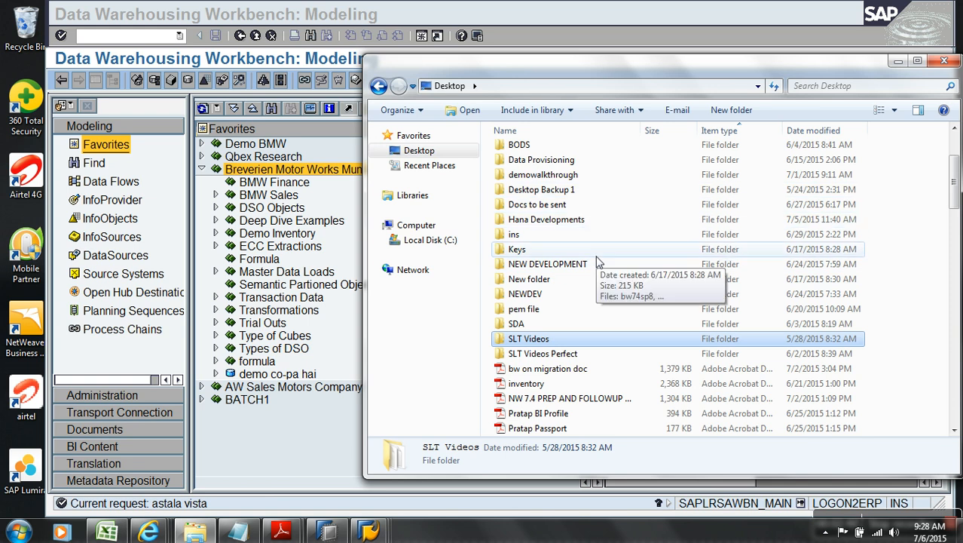
scroll(554, 285, up, 3)
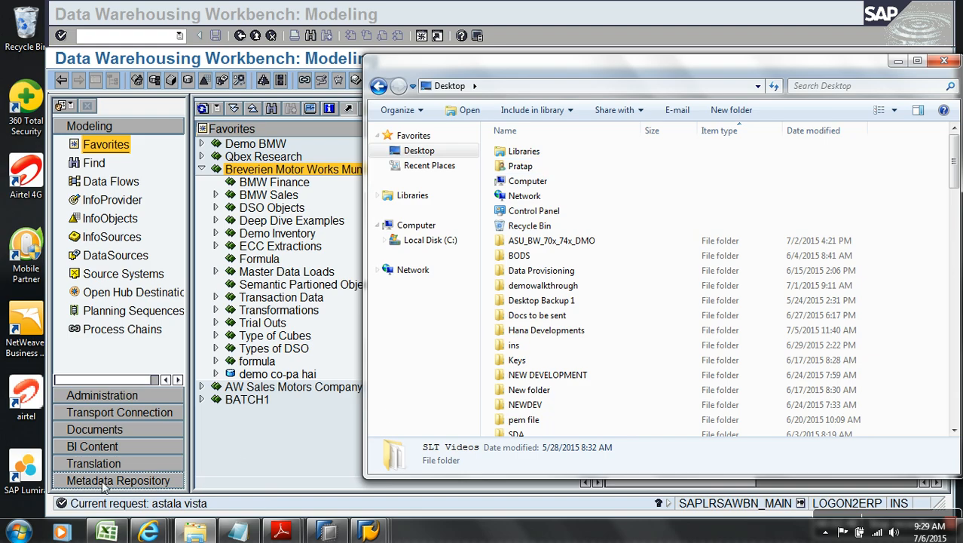
Step: Browse drive C: down to the Demo CORE Flat Files for Data Provisioning folder, then close Explorer
click(443, 240)
double_click(546, 226)
double_click(532, 167)
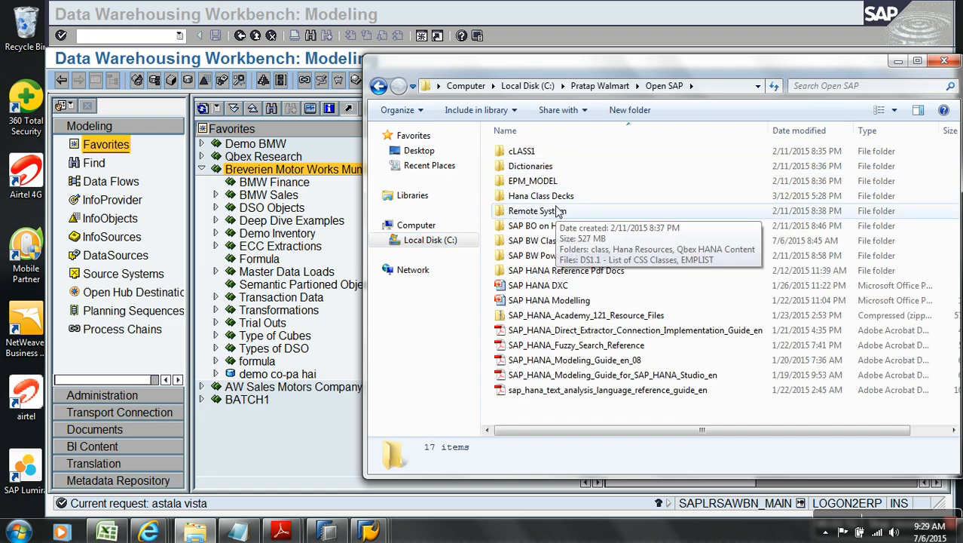
double_click(553, 197)
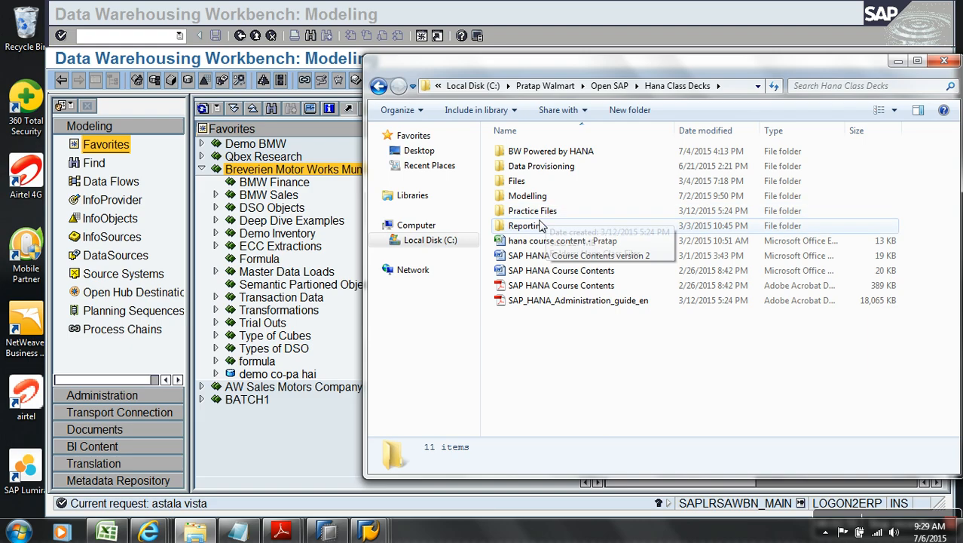
double_click(541, 213)
double_click(537, 154)
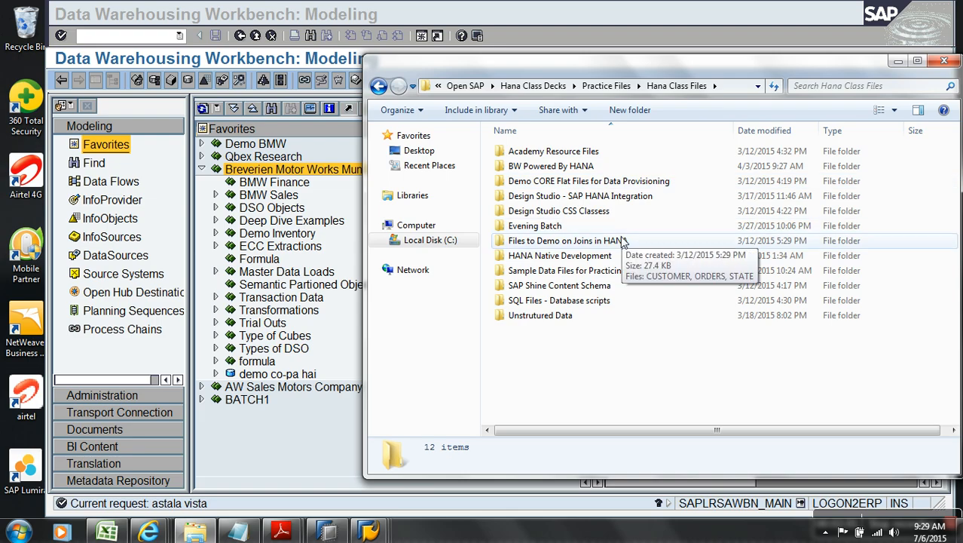
double_click(652, 184)
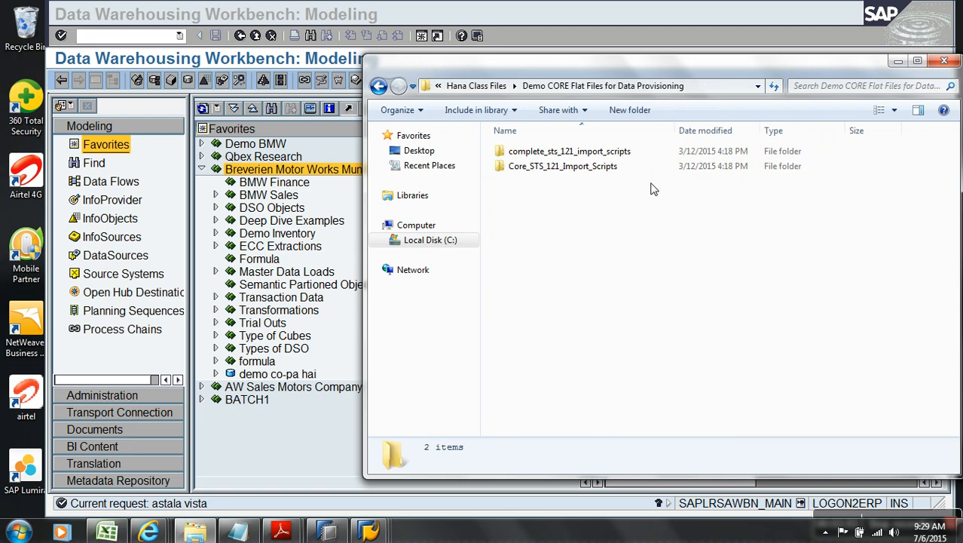
click(945, 61)
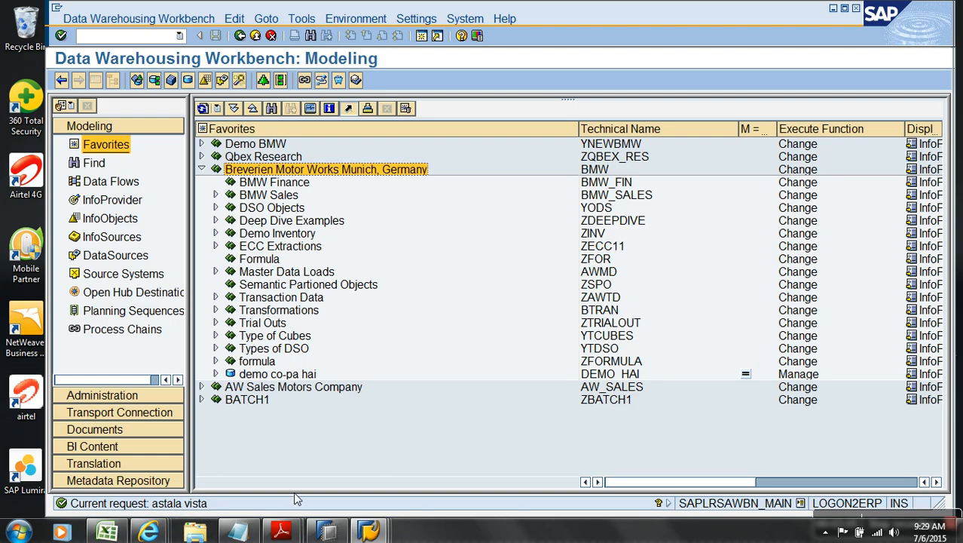
click(18, 532)
click(97, 177)
click(536, 253)
click(548, 280)
click(595, 192)
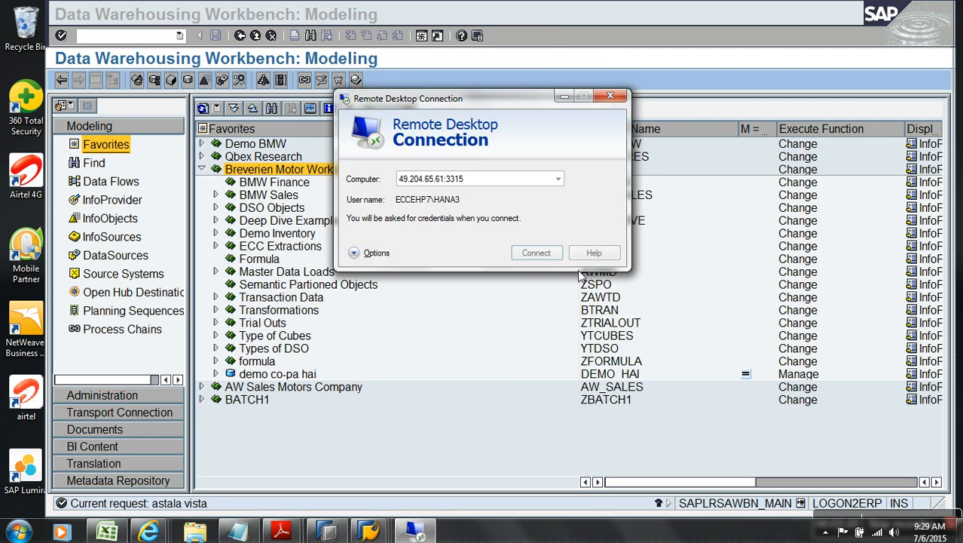
click(558, 179)
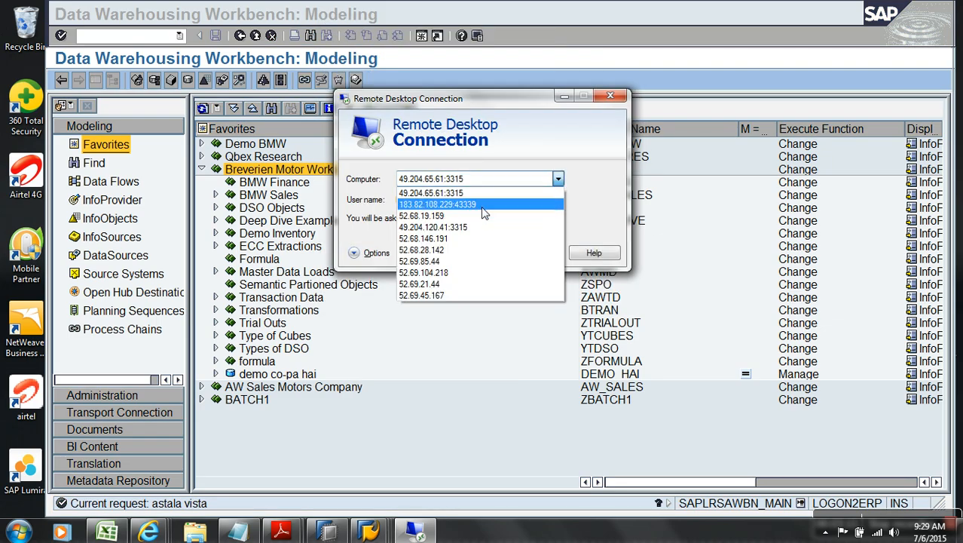
click(481, 205)
click(536, 254)
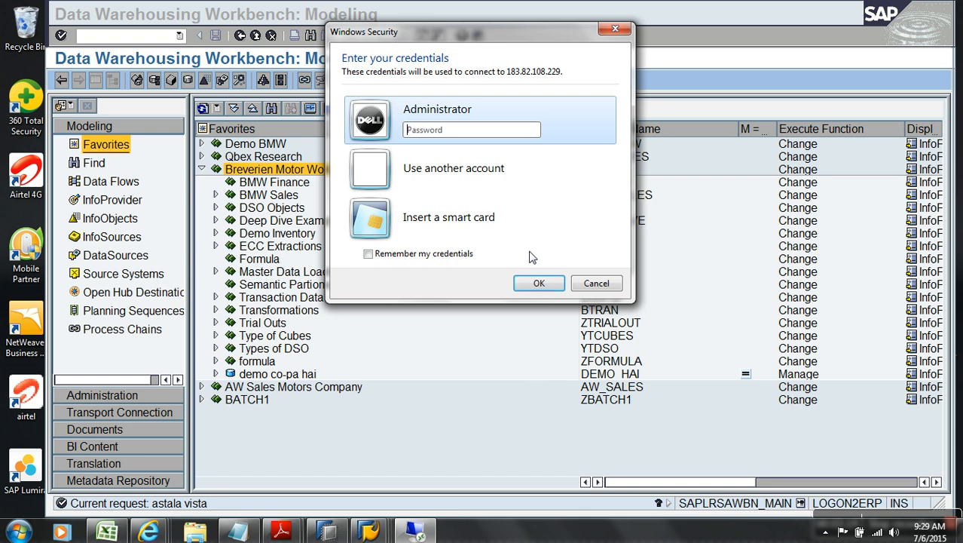
text(*******)
key(Return)
click(529, 302)
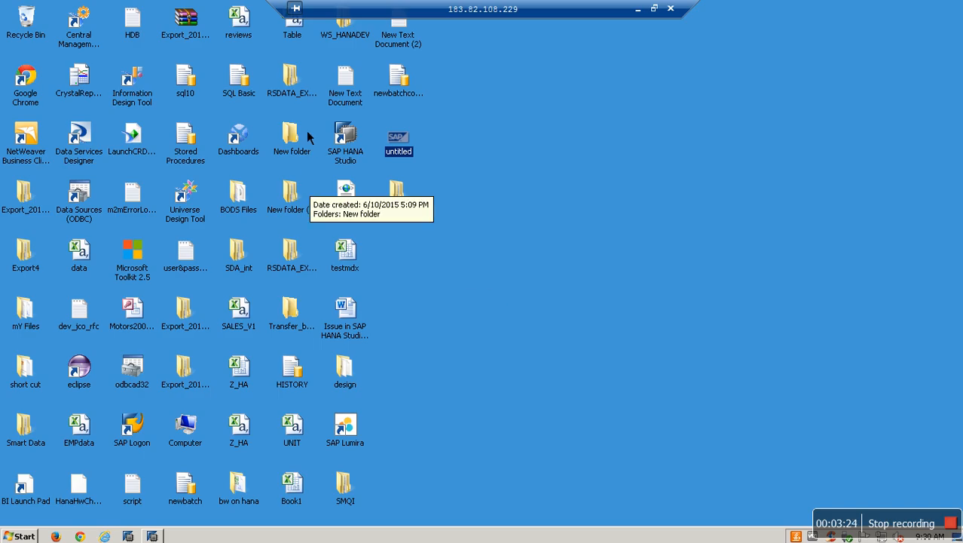
Step: Look through the remote desktop folders, open and close BODS Files, then minimize the remote session
click(298, 157)
click(300, 285)
key(Down)
key(Down)
key(Down)
key(Down)
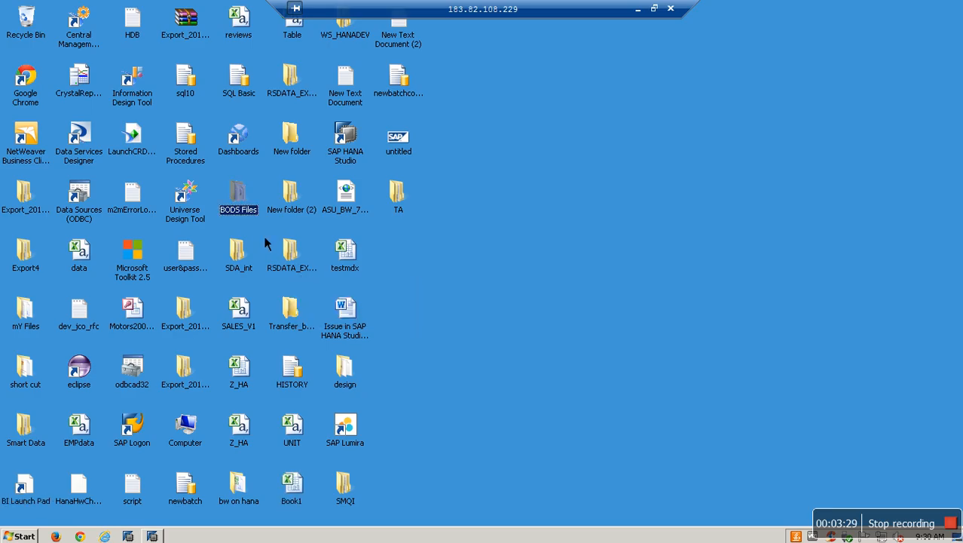
double_click(252, 219)
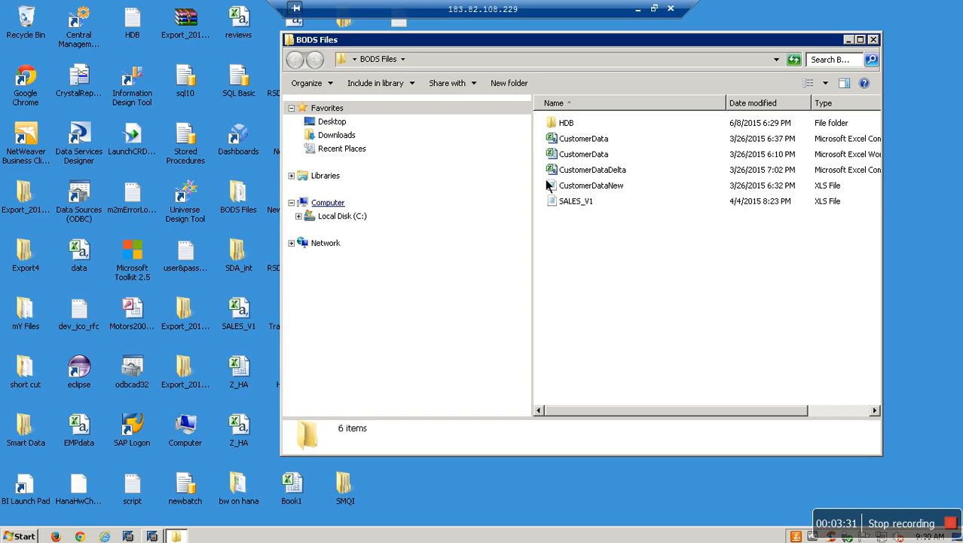
click(873, 39)
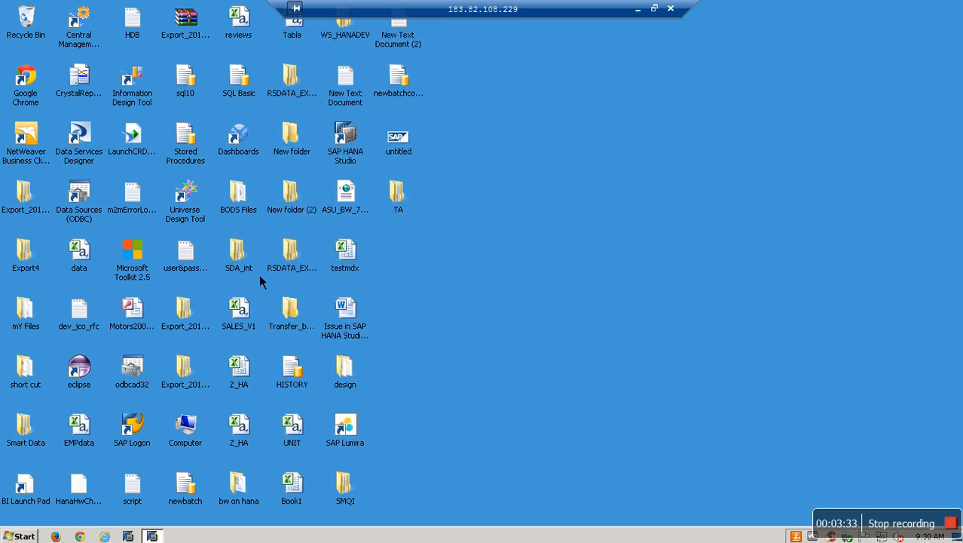
click(285, 271)
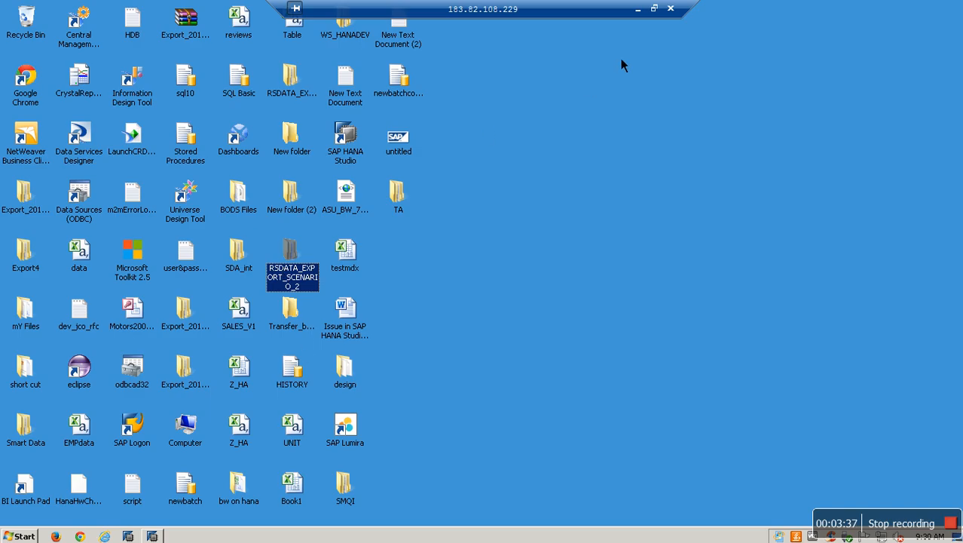
click(638, 10)
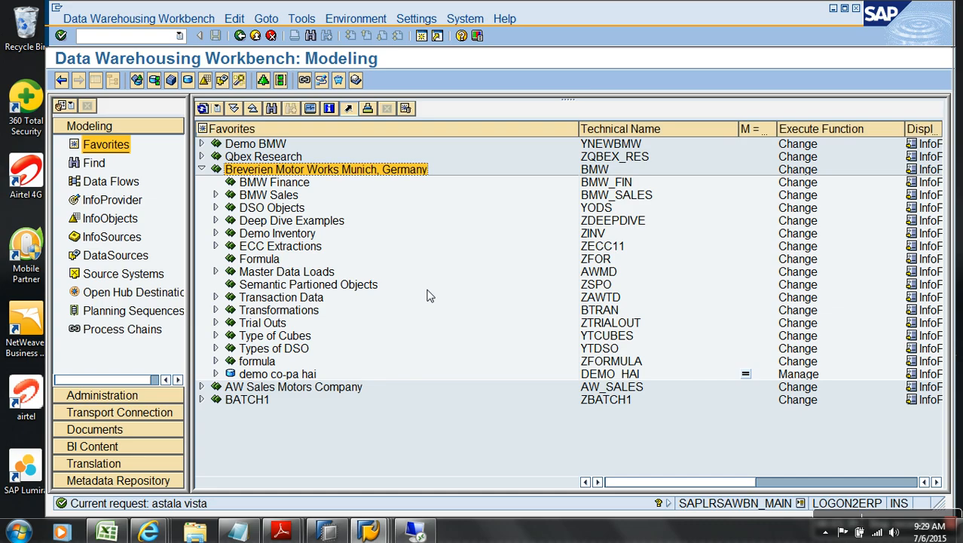
Step: Open the Sales file from the project's Other Files folder on C:, after sorting by type
key(super+d)
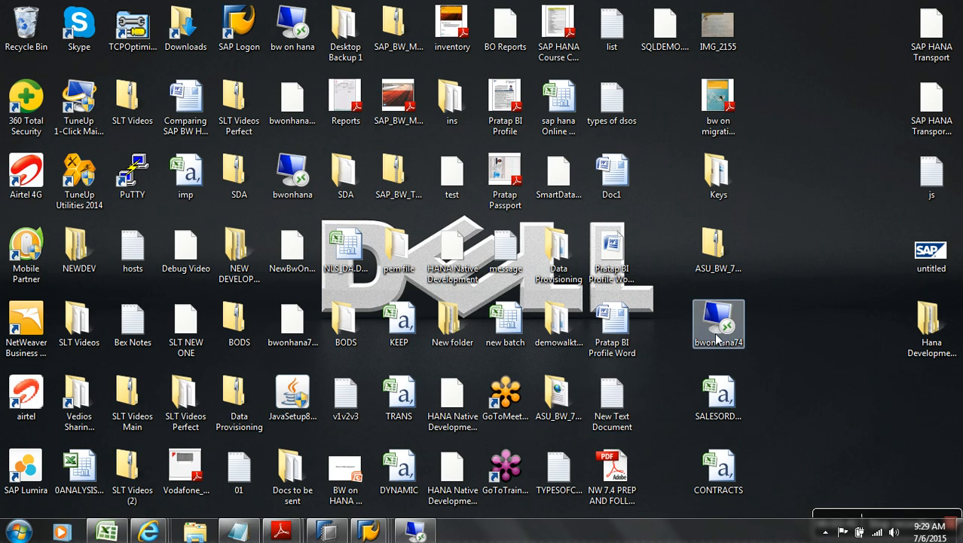
click(195, 531)
click(450, 241)
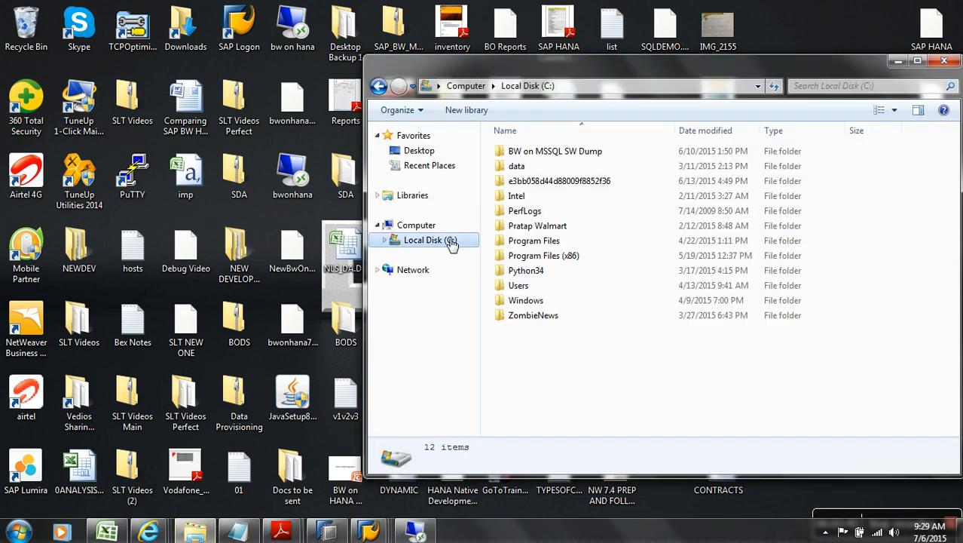
double_click(550, 226)
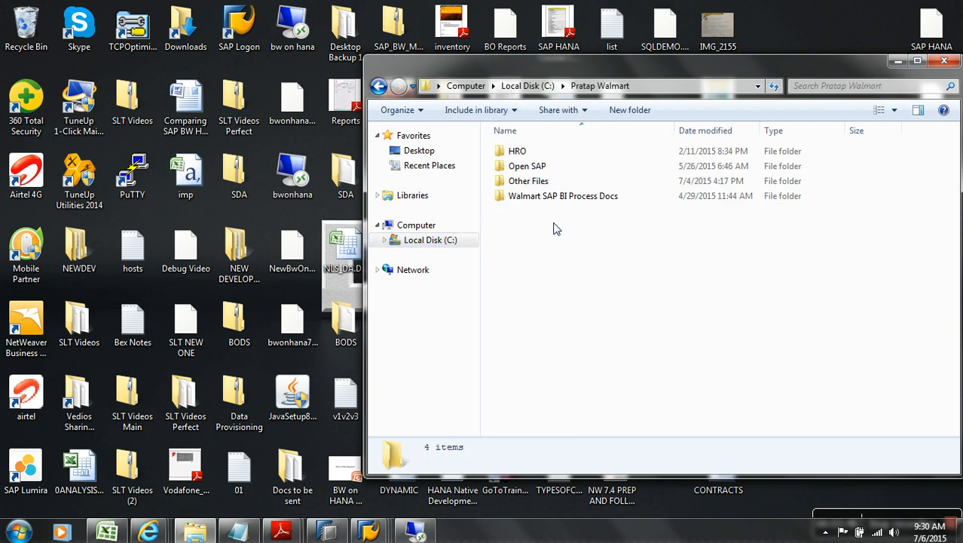
double_click(527, 167)
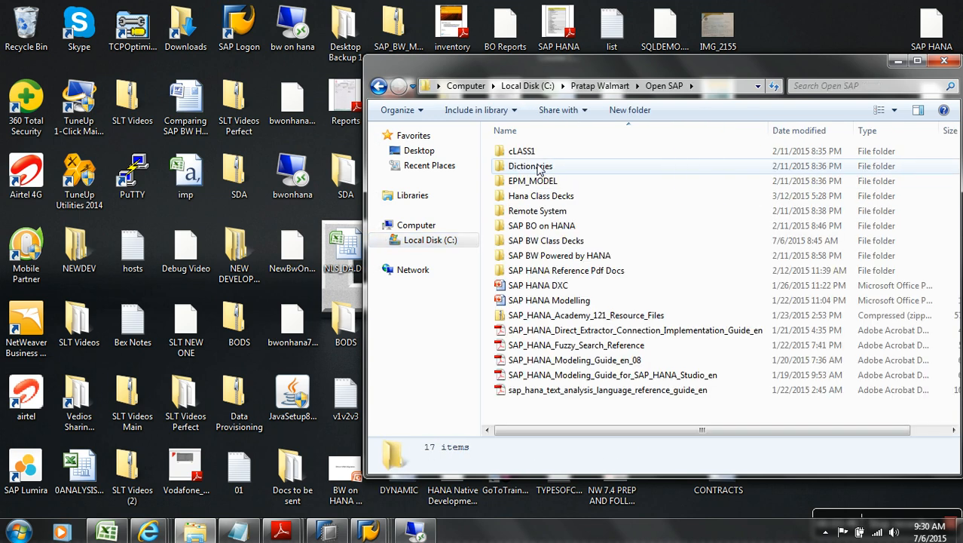
click(597, 85)
double_click(555, 183)
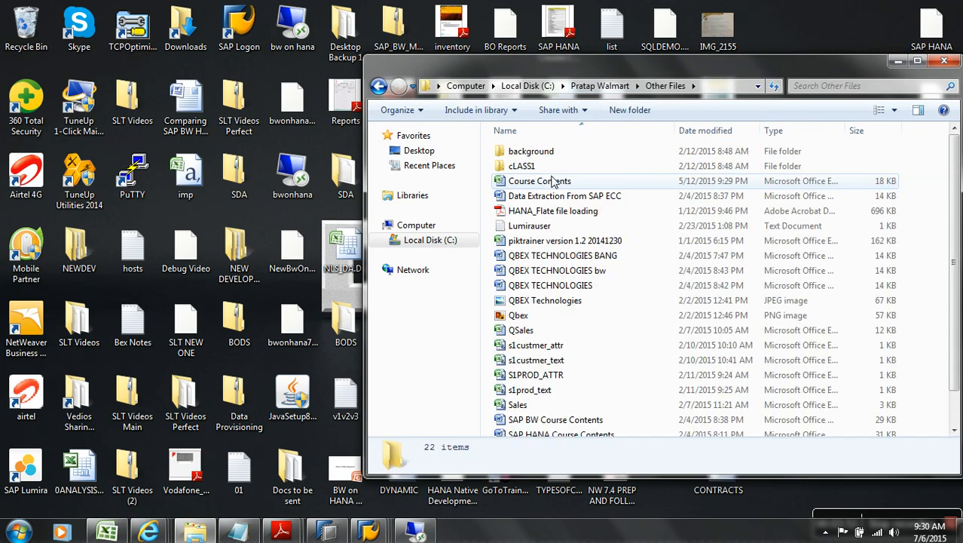
click(776, 132)
right_click(520, 287)
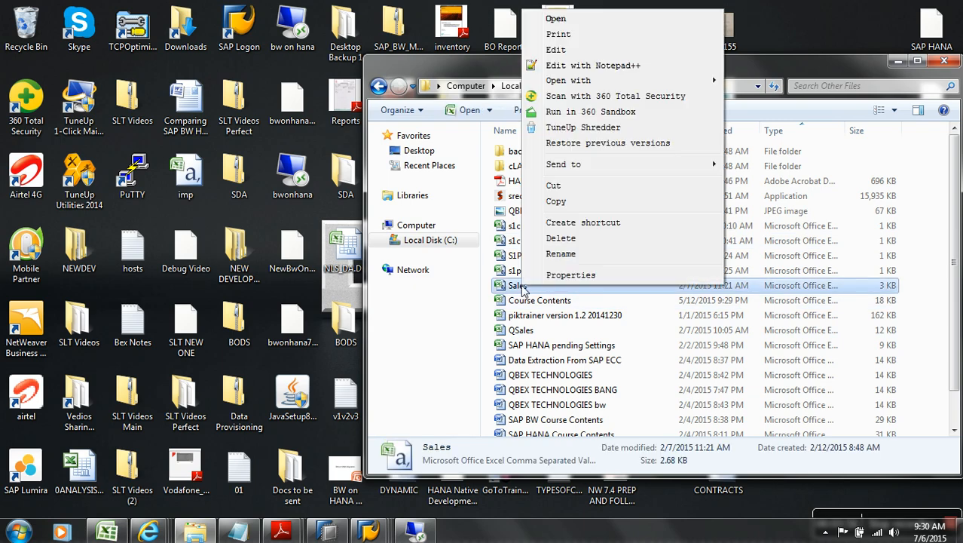
click(578, 24)
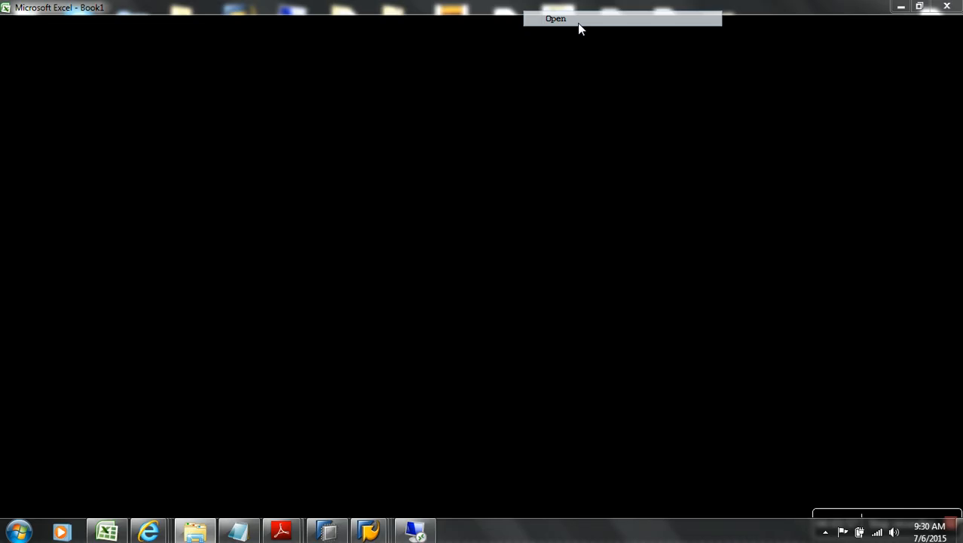
click(404, 199)
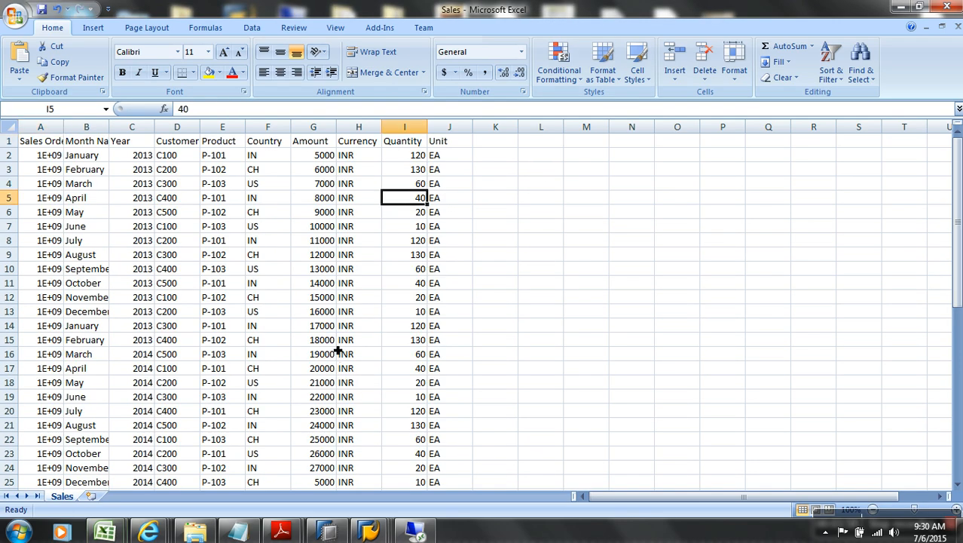
click(132, 141)
scroll(138, 189, down, 4)
scroll(138, 190, up, 4)
click(139, 174)
scroll(160, 274, down, 5)
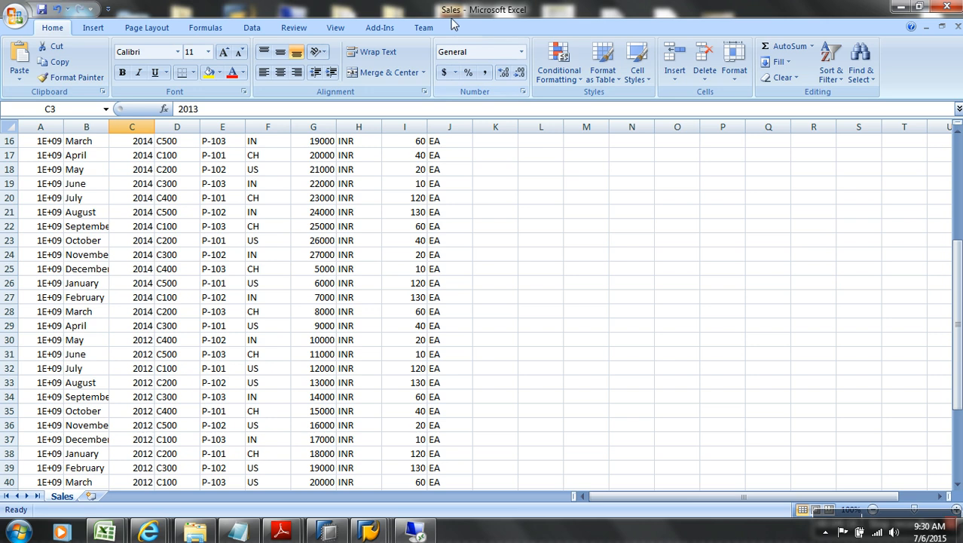
scroll(393, 212, up, 5)
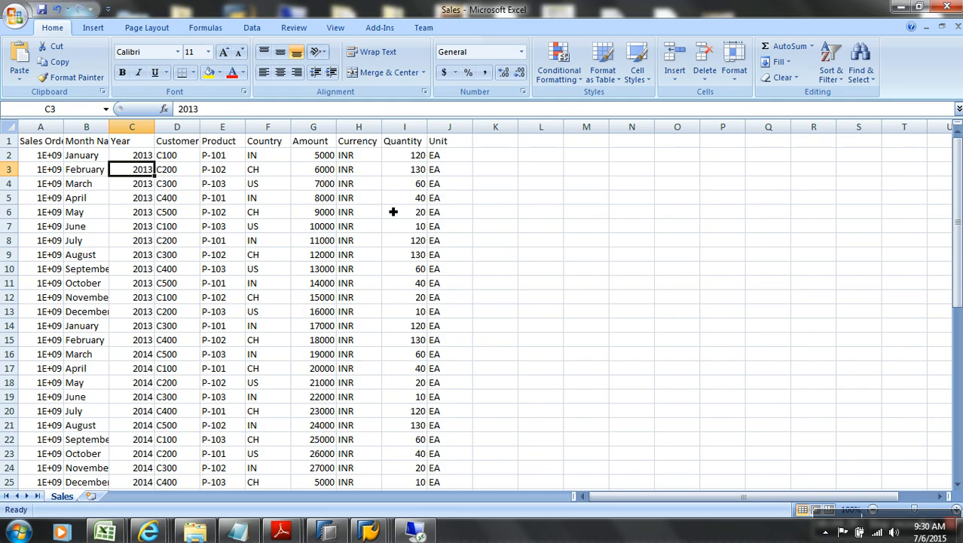
click(418, 534)
click(420, 534)
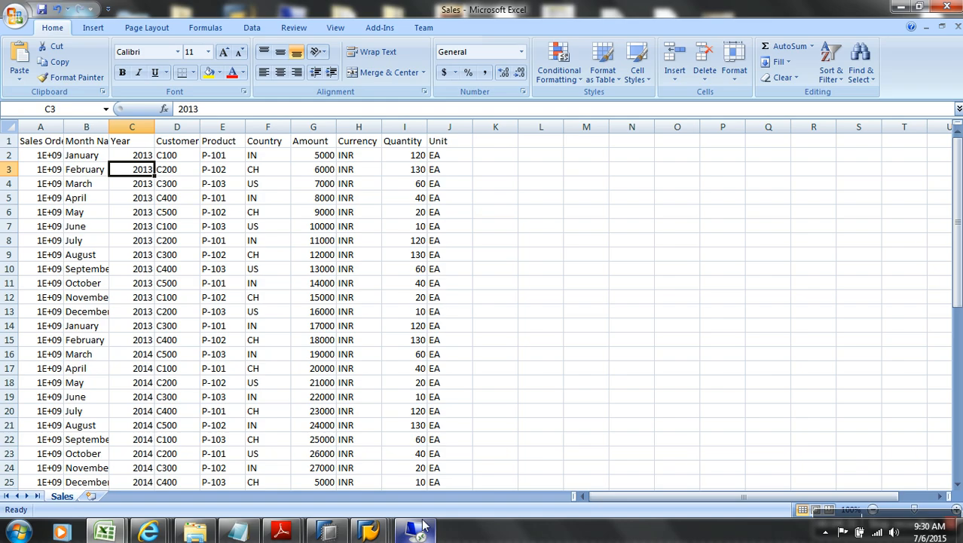
Step: Return to the Workbench, start a new InfoCube under Semantic Partioned Objects, then cancel it
mouse_move(369, 532)
click(370, 475)
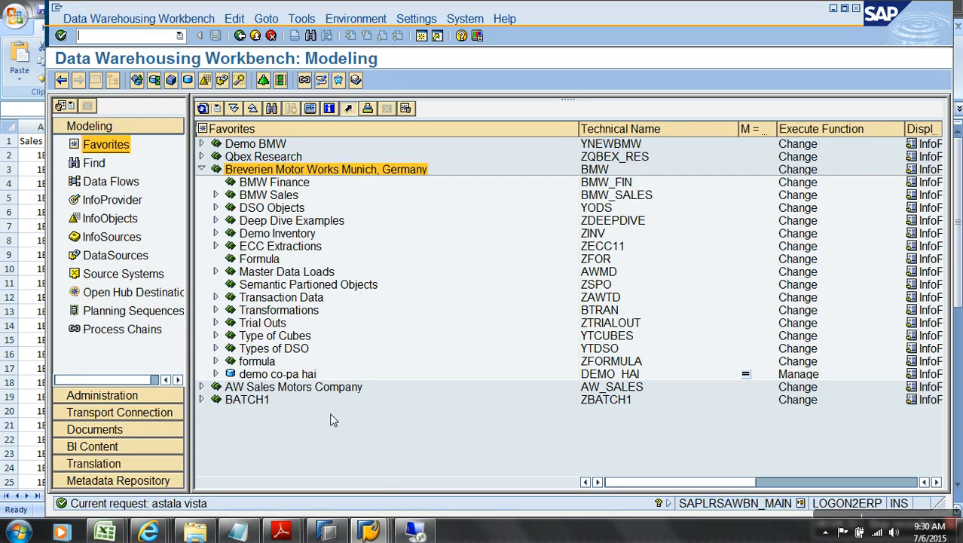
click(337, 286)
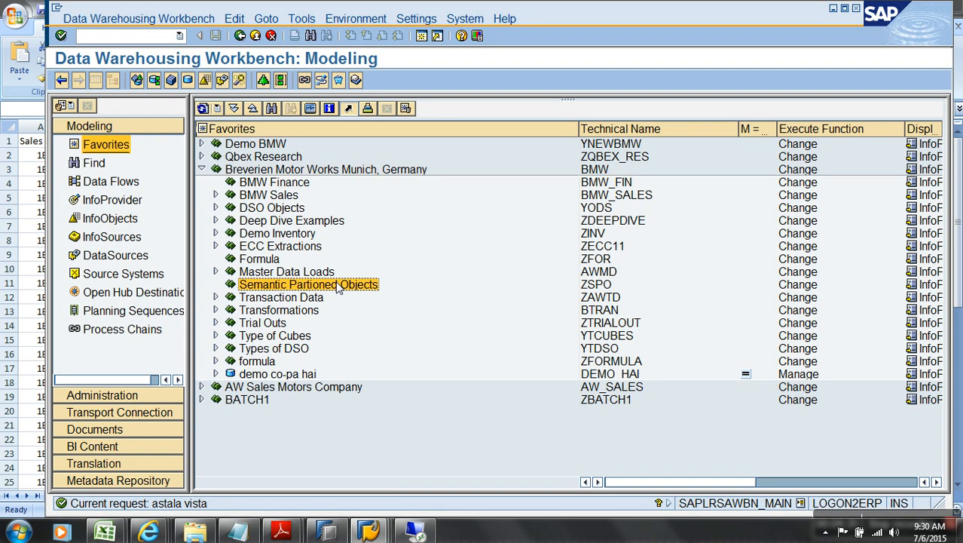
right_click(337, 289)
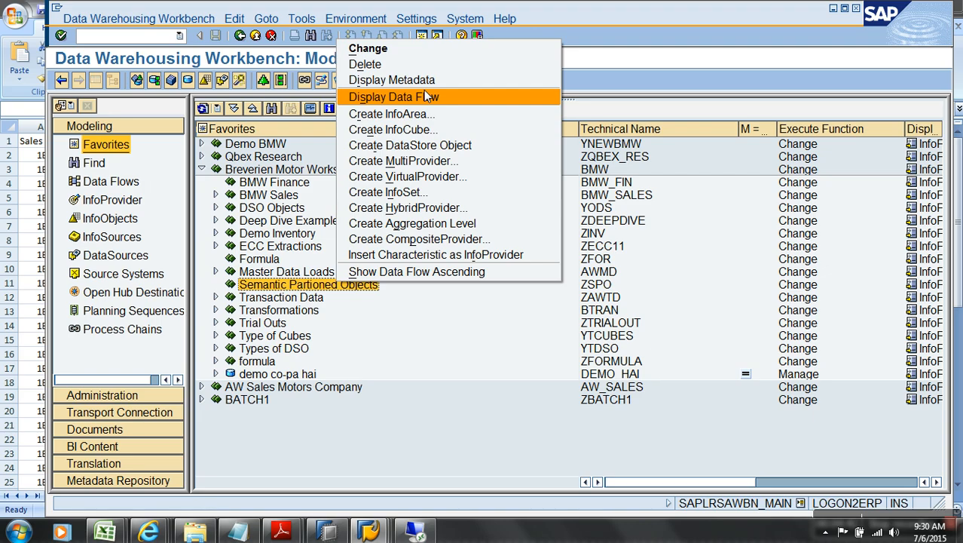
click(427, 129)
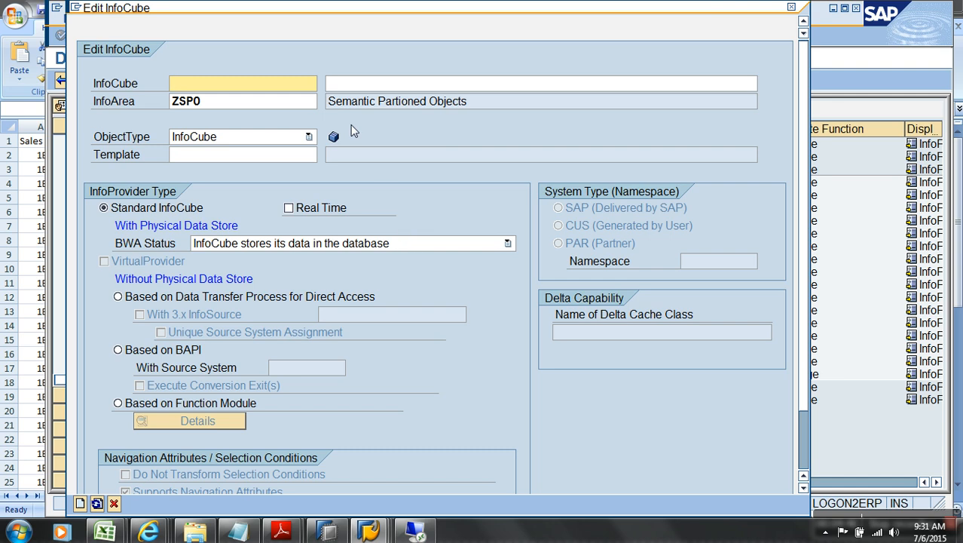
click(337, 243)
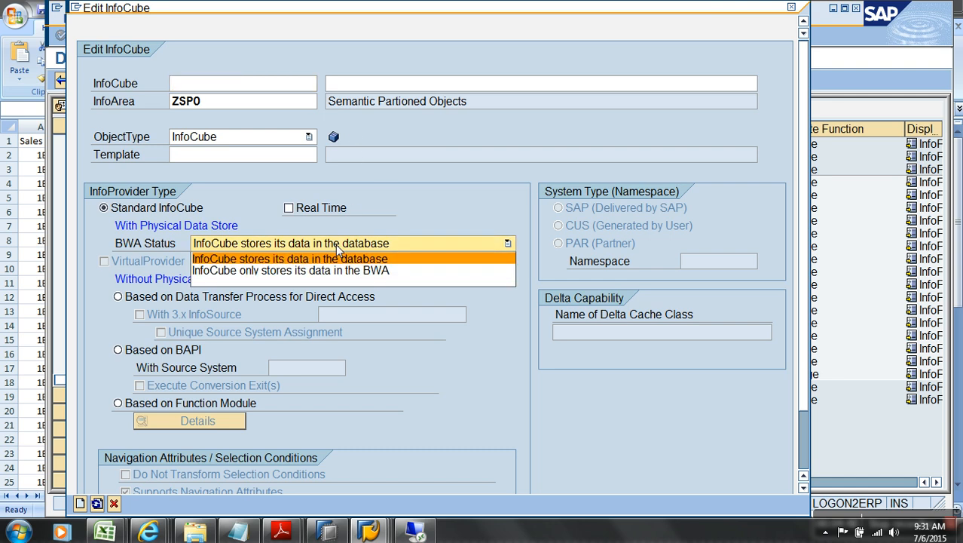
click(393, 369)
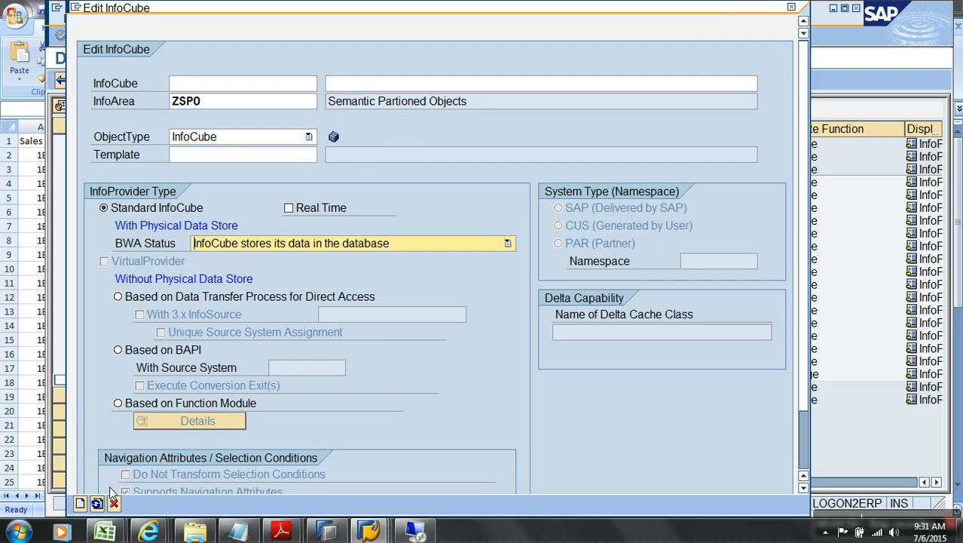
click(113, 504)
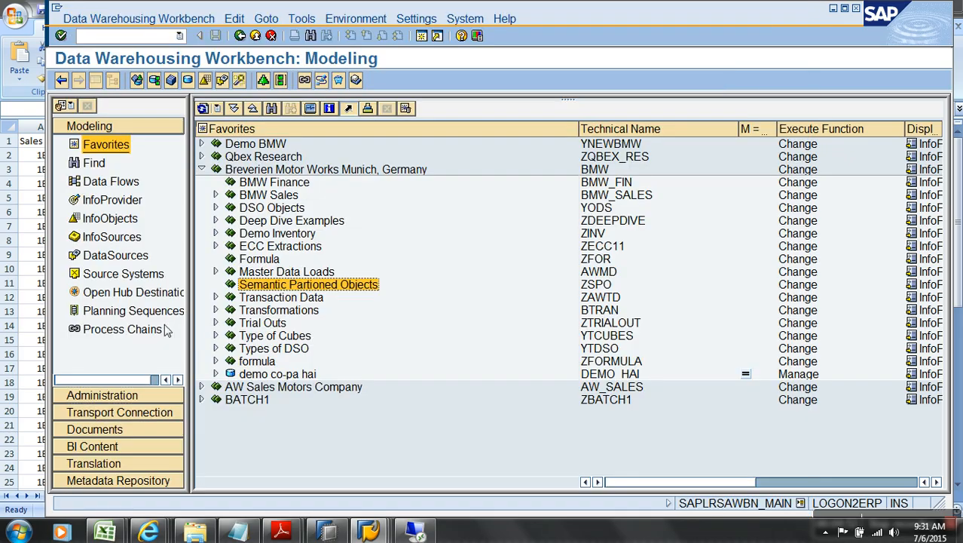
Step: Show the InfoProvider tree, browsing InfoAreas like Cross-Application Components, with detours to Favorites and InfoObjects
right_click(317, 290)
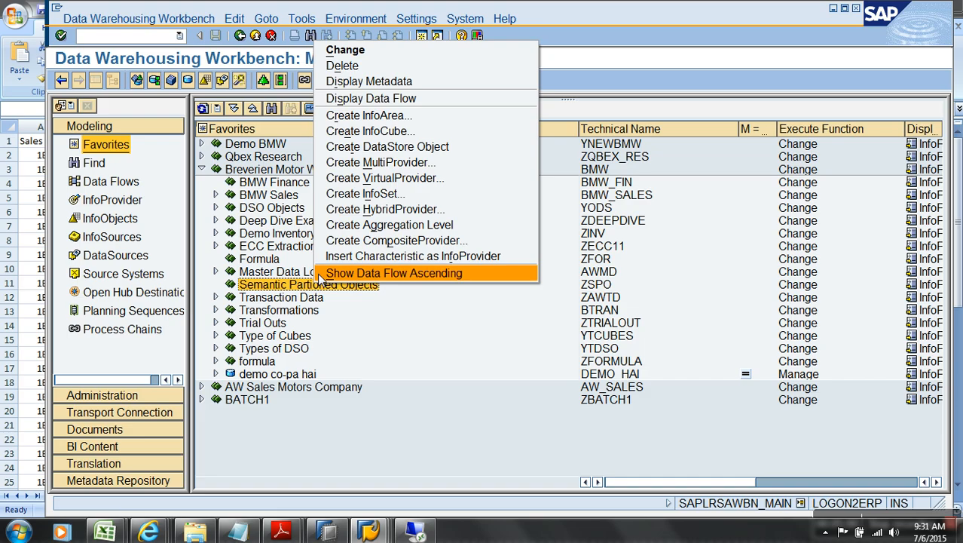
click(115, 202)
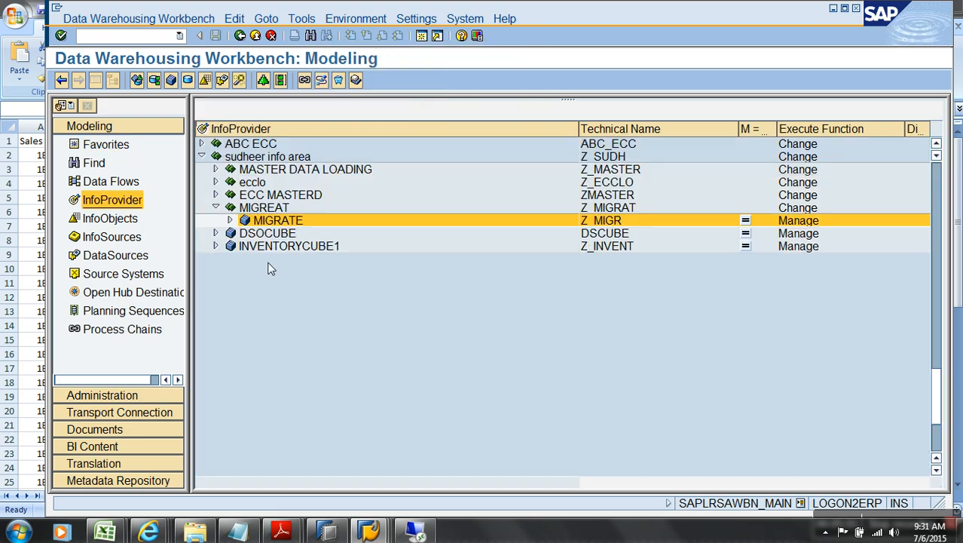
click(202, 167)
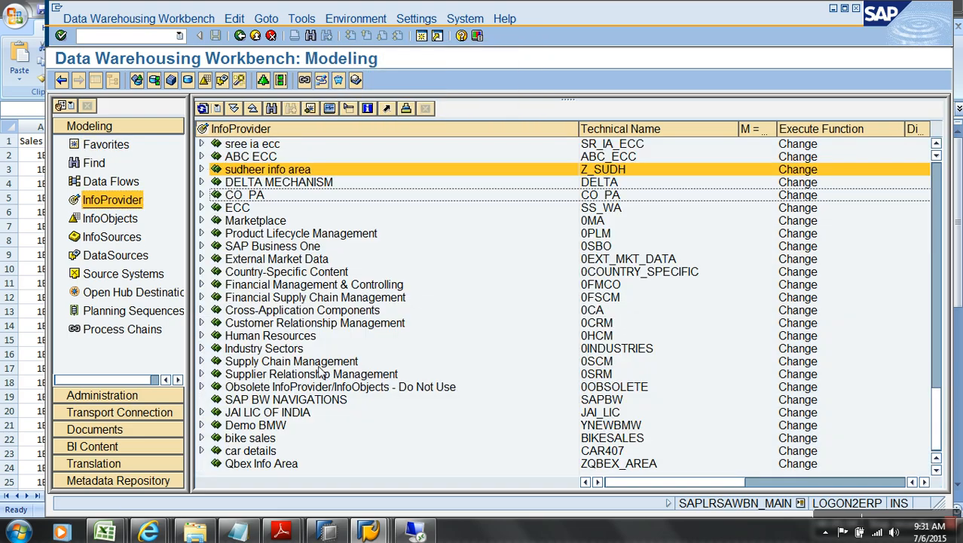
click(288, 312)
scroll(287, 313, up, 12)
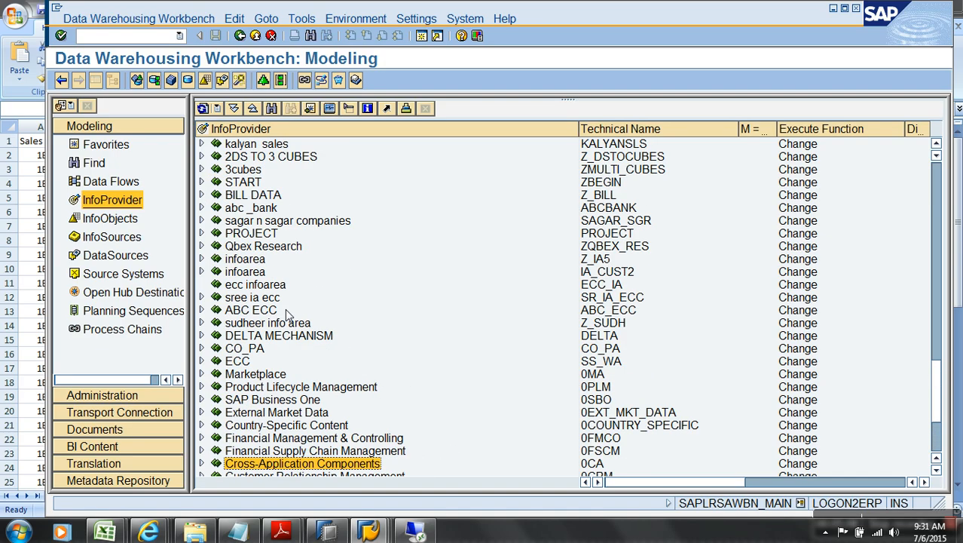
scroll(287, 313, up, 2)
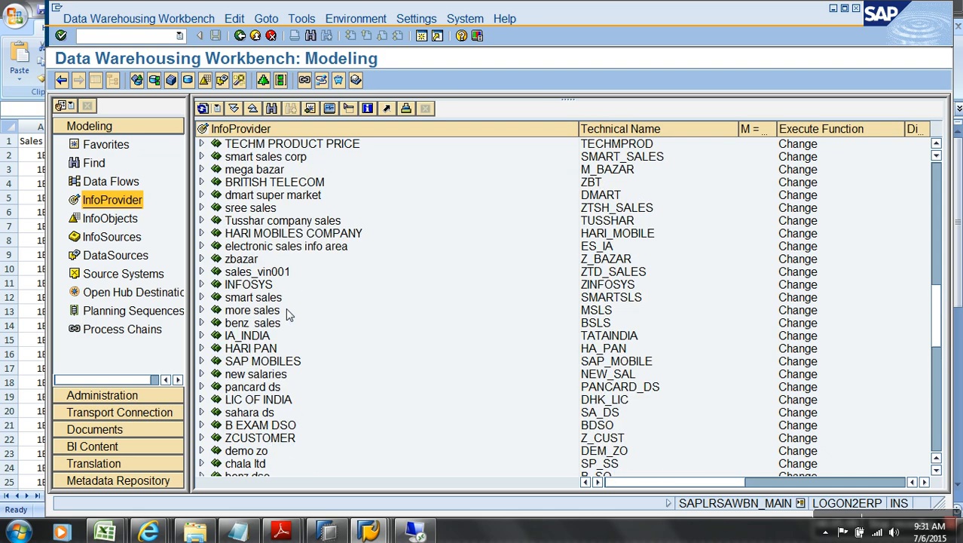
click(105, 144)
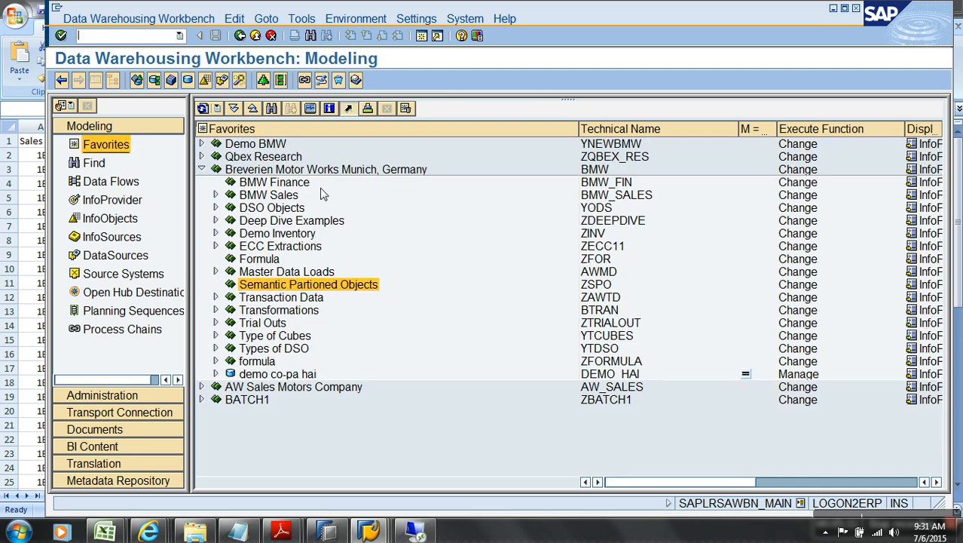
click(603, 172)
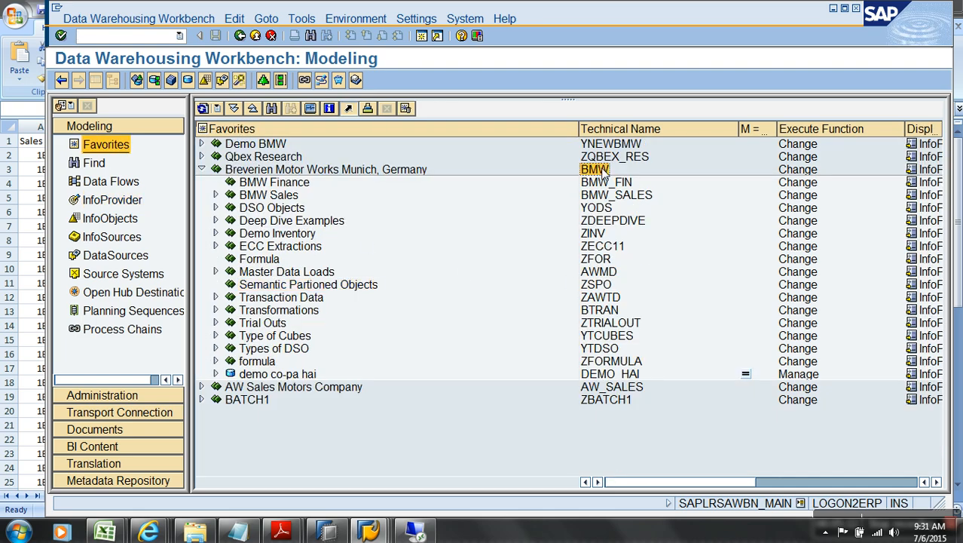
click(111, 219)
click(111, 199)
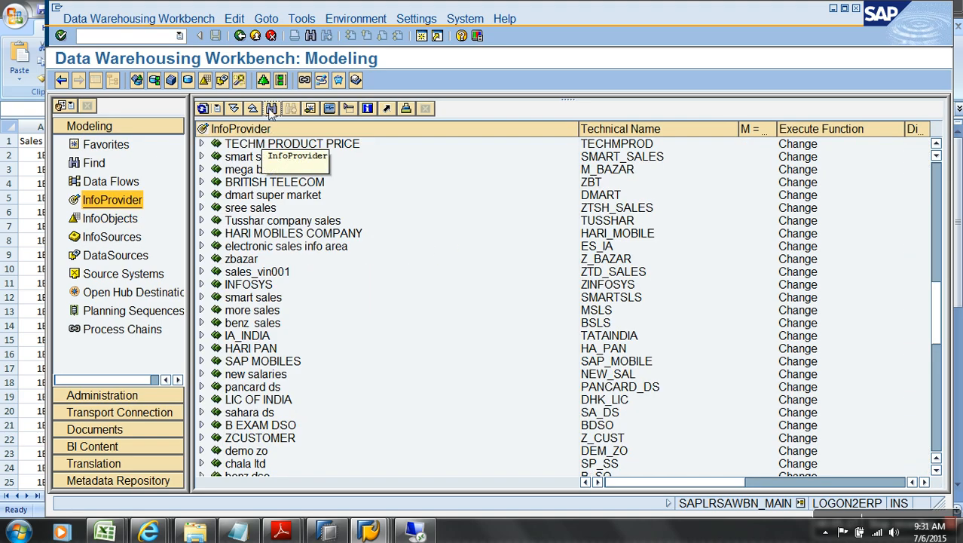
click(271, 108)
Step: Search the InfoProvider tree for BMW and expand the Breverien Motor Works InfoArea
key(Delete)
key(Delete)
key(Delete)
key(Delete)
key(Delete)
key(Delete)
key(Delete)
key(Delete)
key(Delete)
key(Delete)
key(Delete)
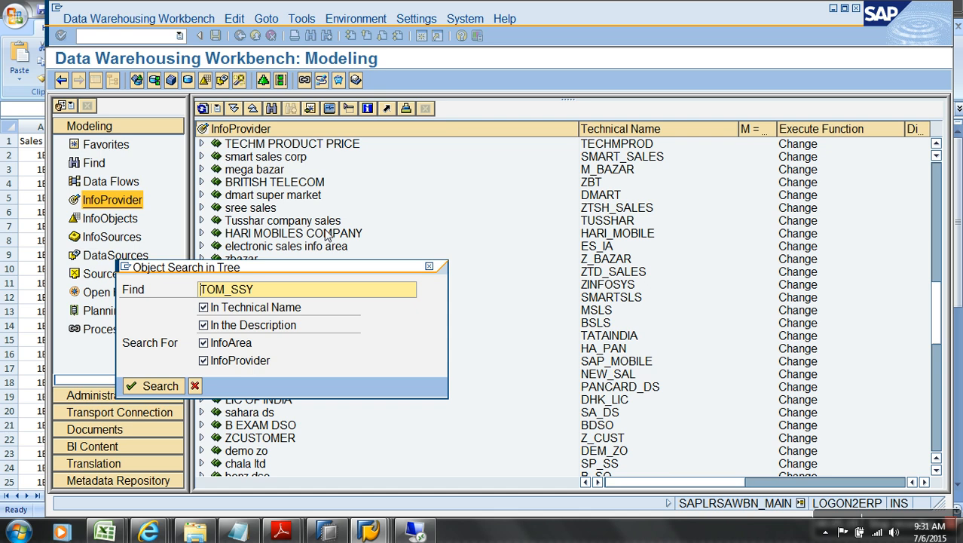
text(BMW)
key(Return)
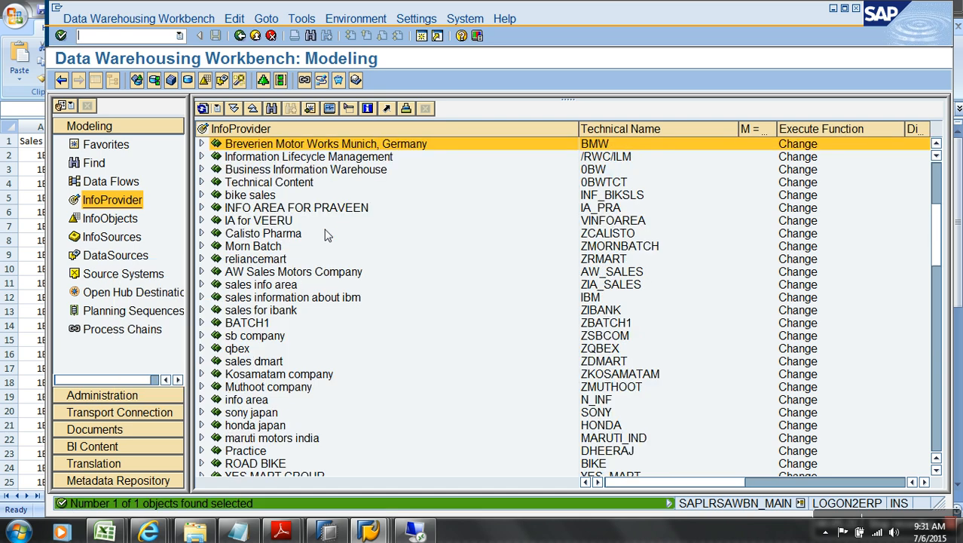
click(202, 143)
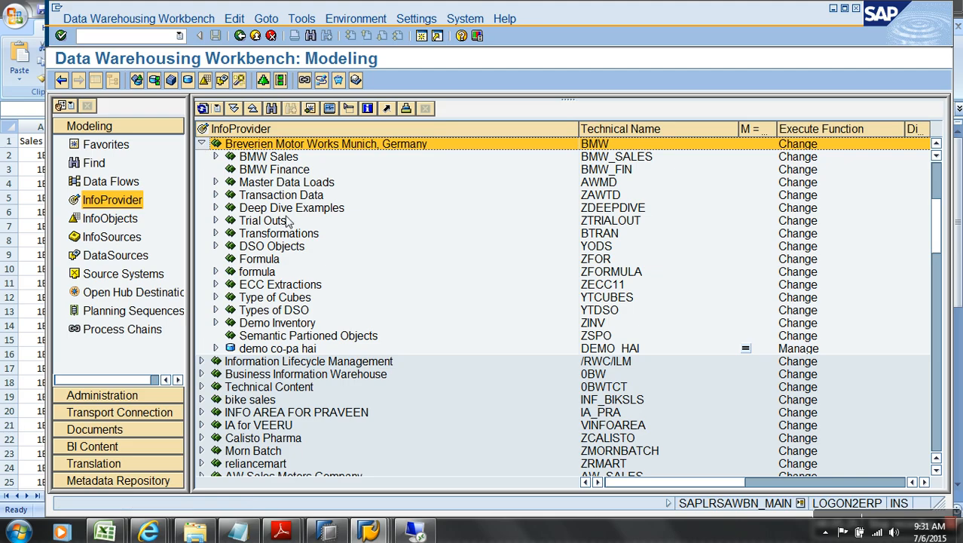
right_click(316, 336)
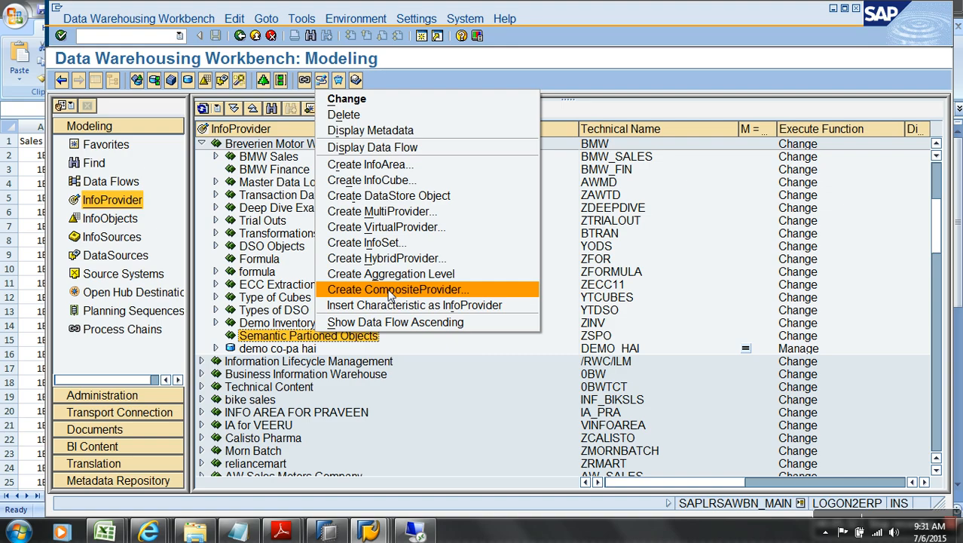
Step: Review Semantic Partioned Objects actions in the Favorites and InfoProvider trees, then switch to the remote session
click(113, 147)
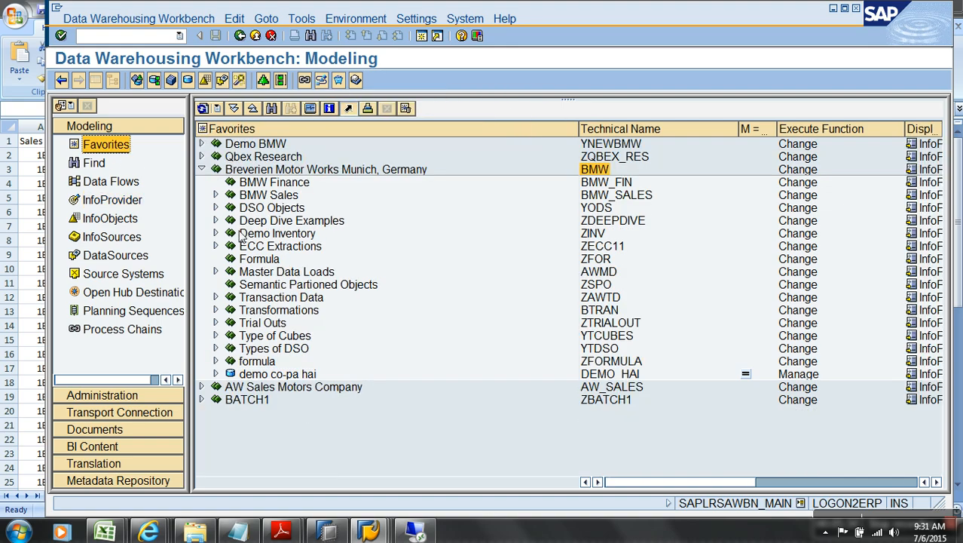
right_click(298, 286)
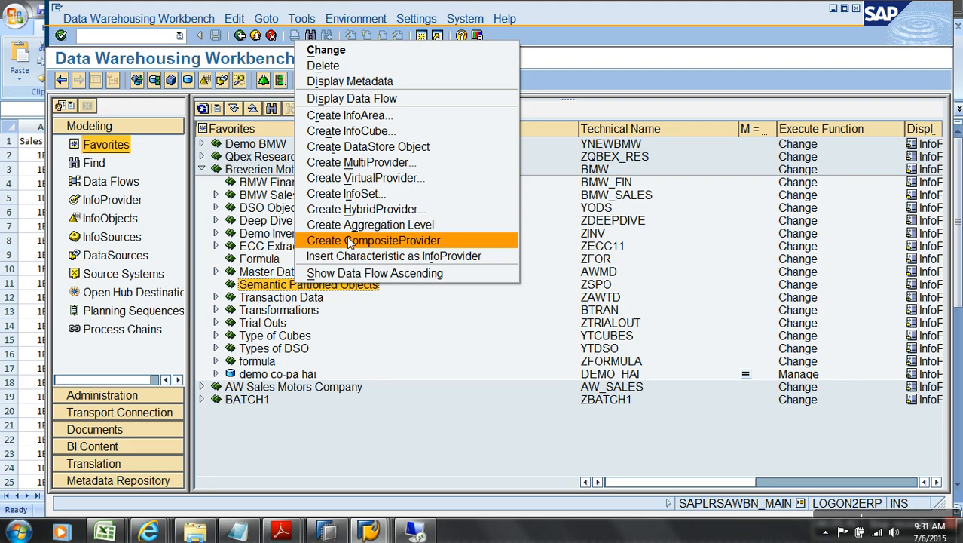
click(122, 206)
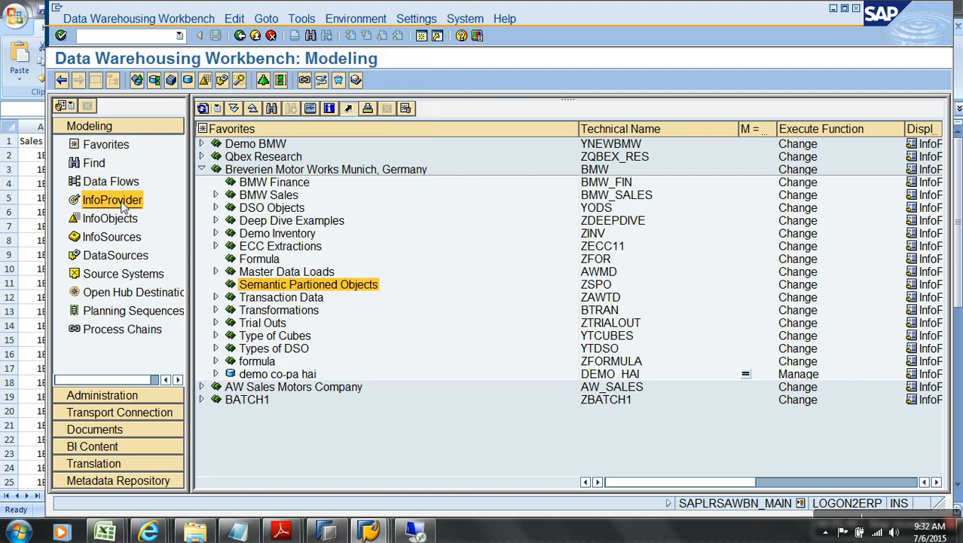
click(110, 218)
click(114, 201)
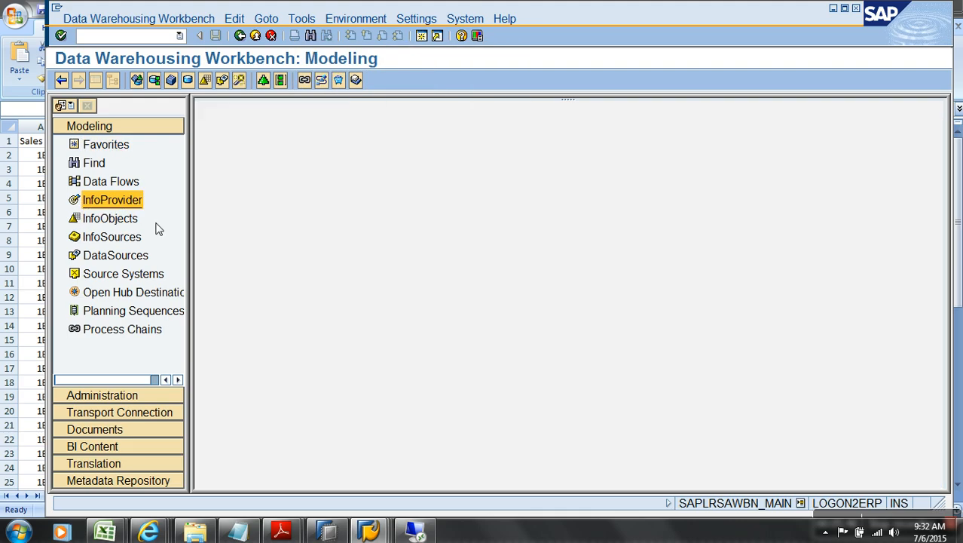
right_click(321, 340)
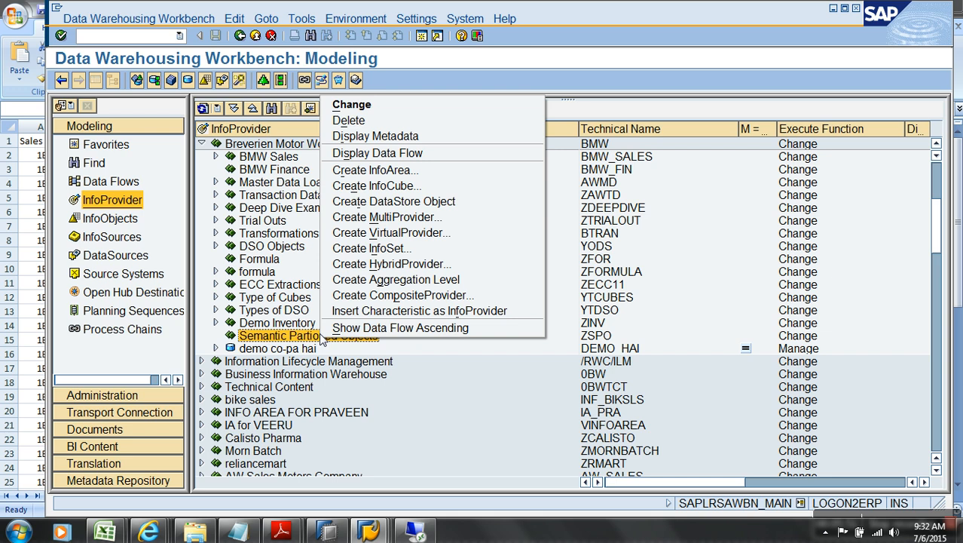
key(Escape)
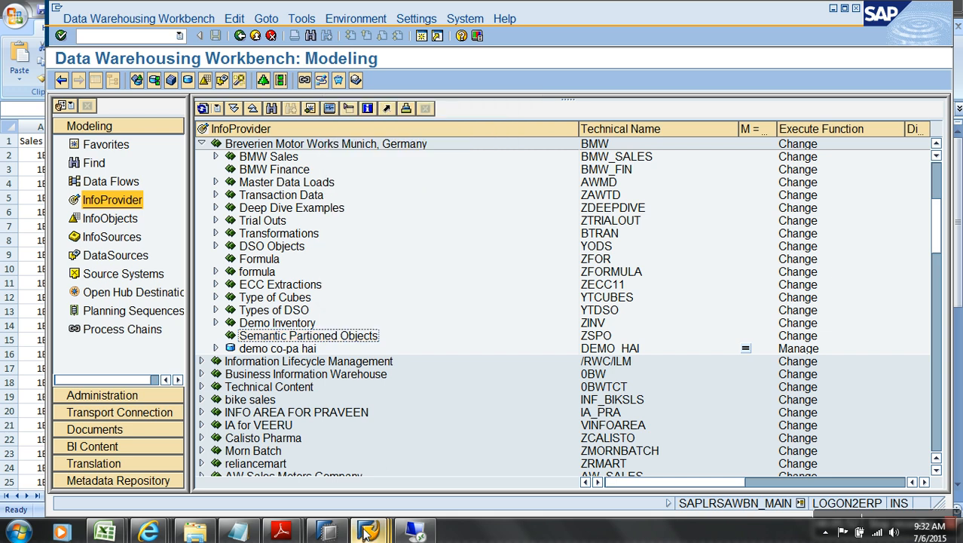
mouse_move(366, 532)
click(414, 532)
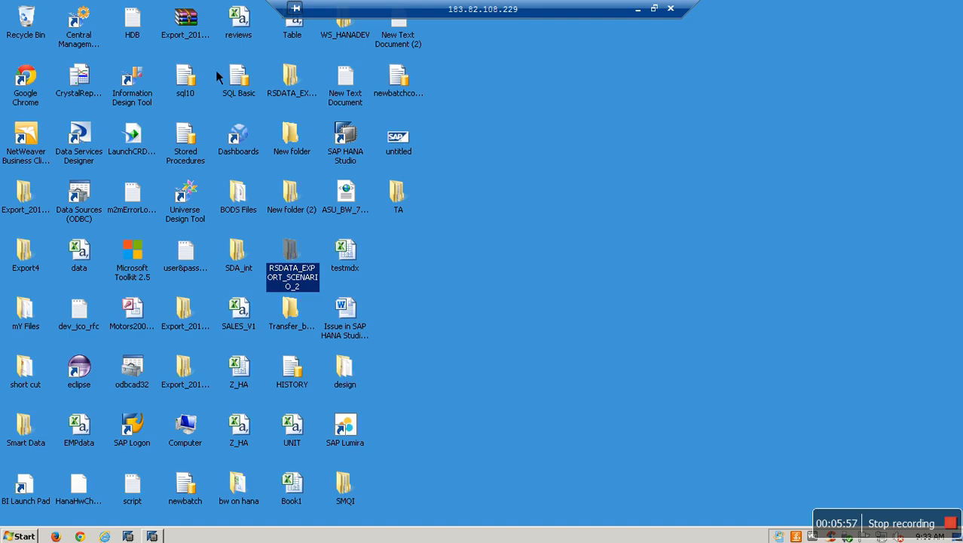
Step: Try SAP Logon on the old remote desktop, dismiss the partner-not-reached error, and minimize it
double_click(134, 433)
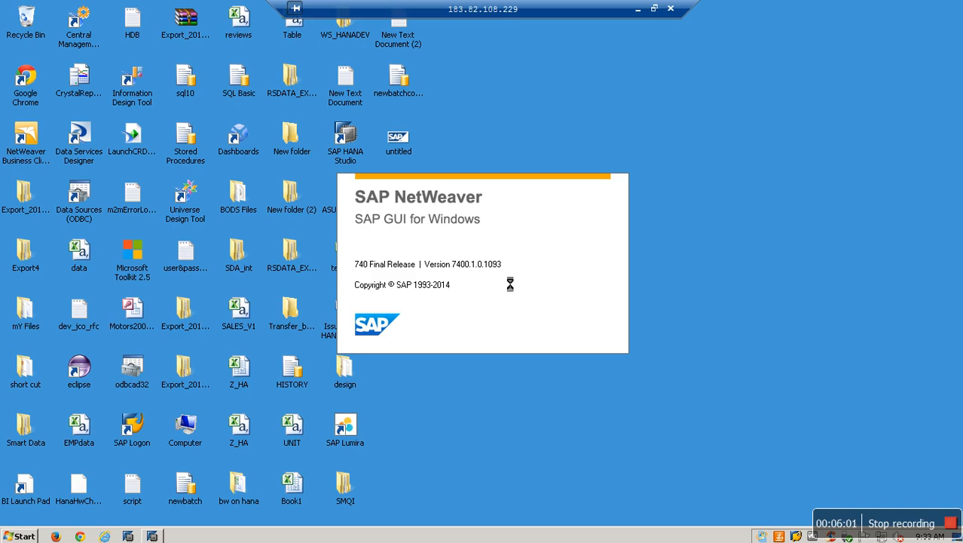
key(Tab)
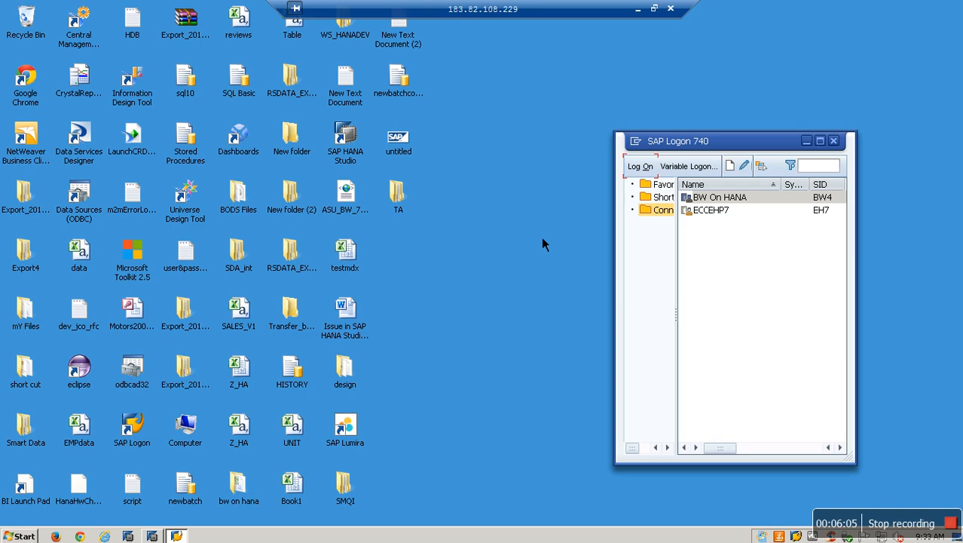
click(574, 329)
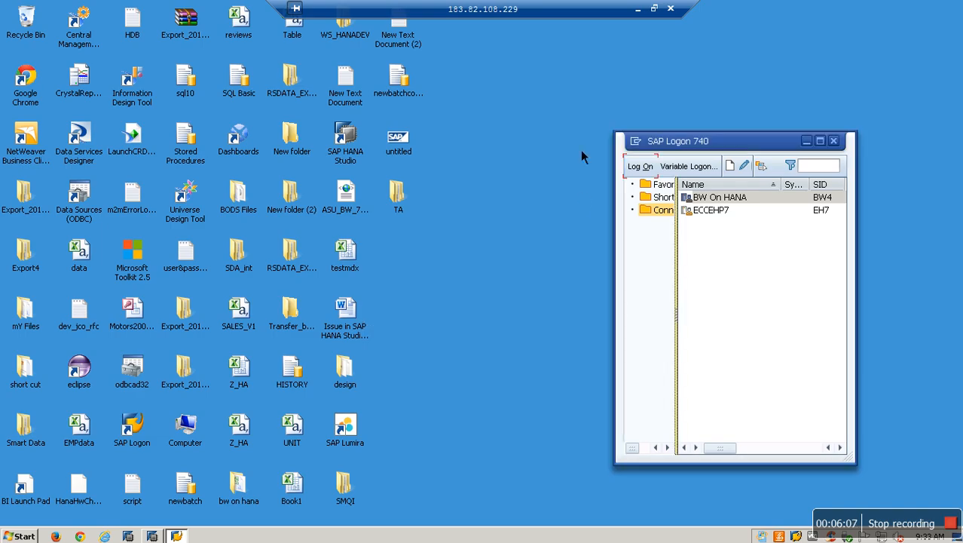
click(637, 10)
click(18, 532)
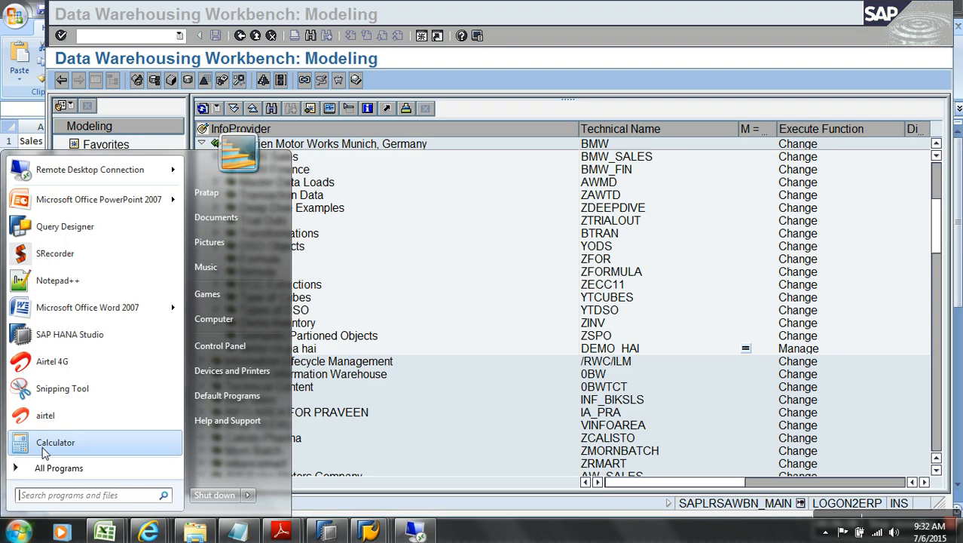
click(104, 165)
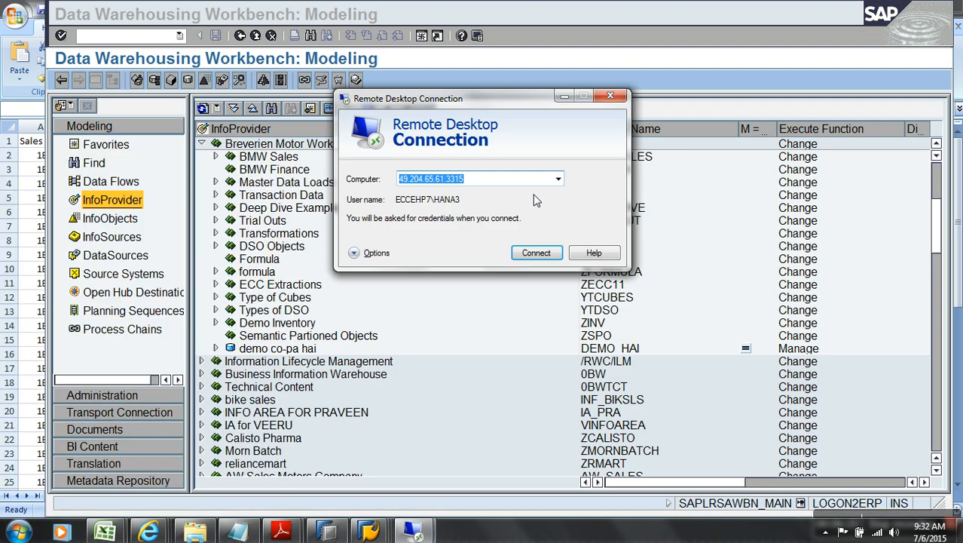
click(558, 179)
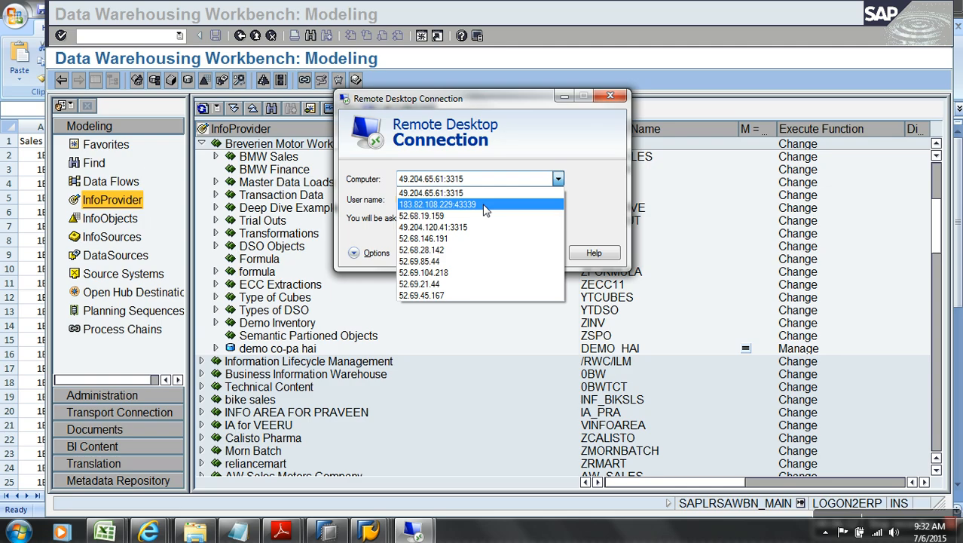
click(481, 194)
click(527, 252)
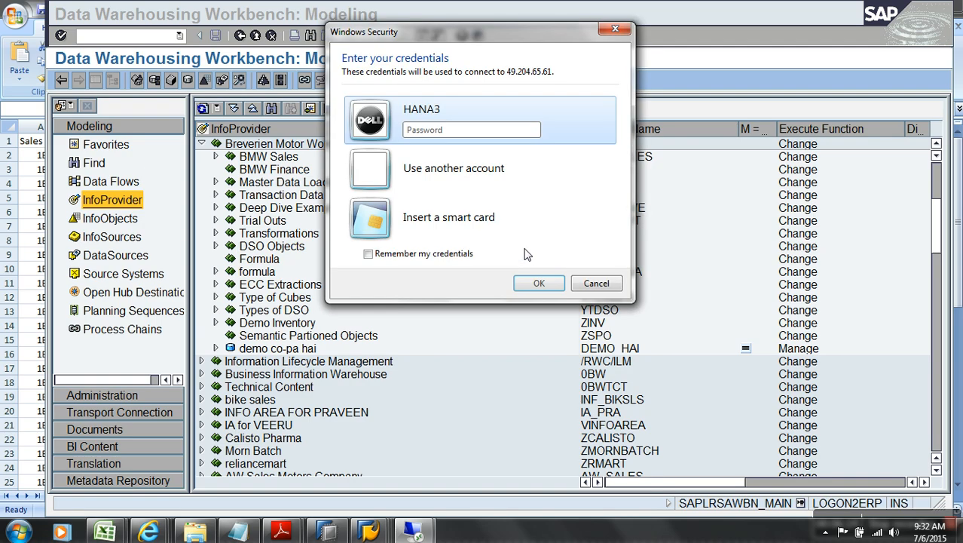
text(••)
key(Return)
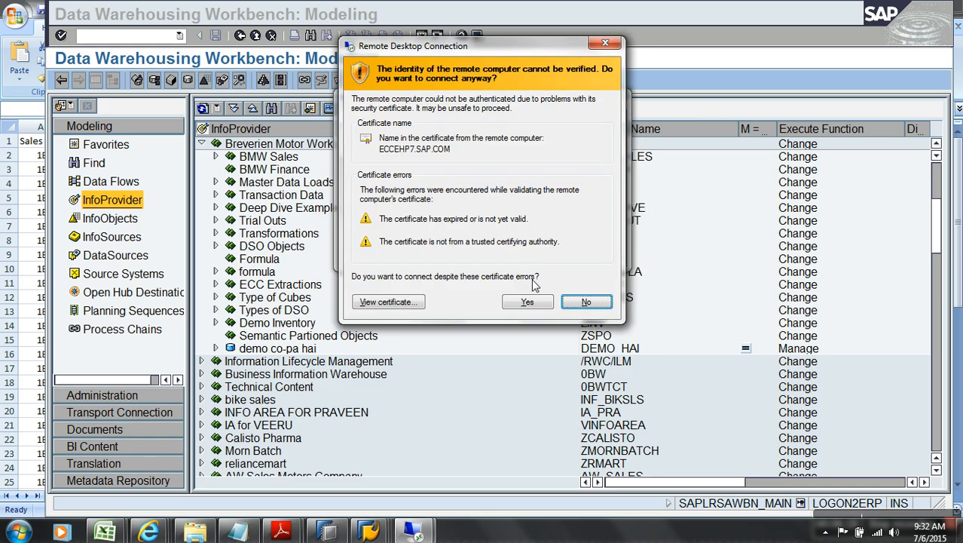
click(532, 303)
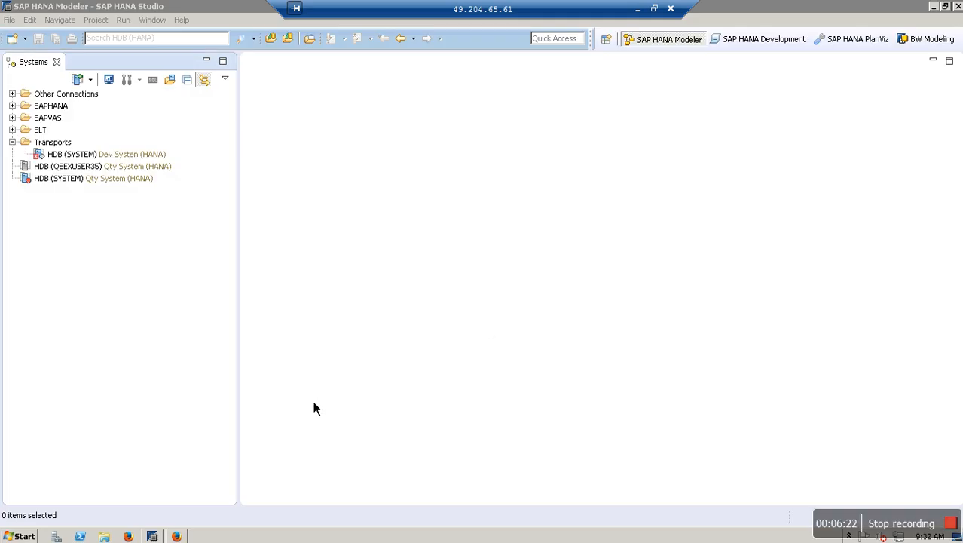
Step: Log on to the BW74SR1 system through SAP Logon and enter transaction RSA1
key(super+d)
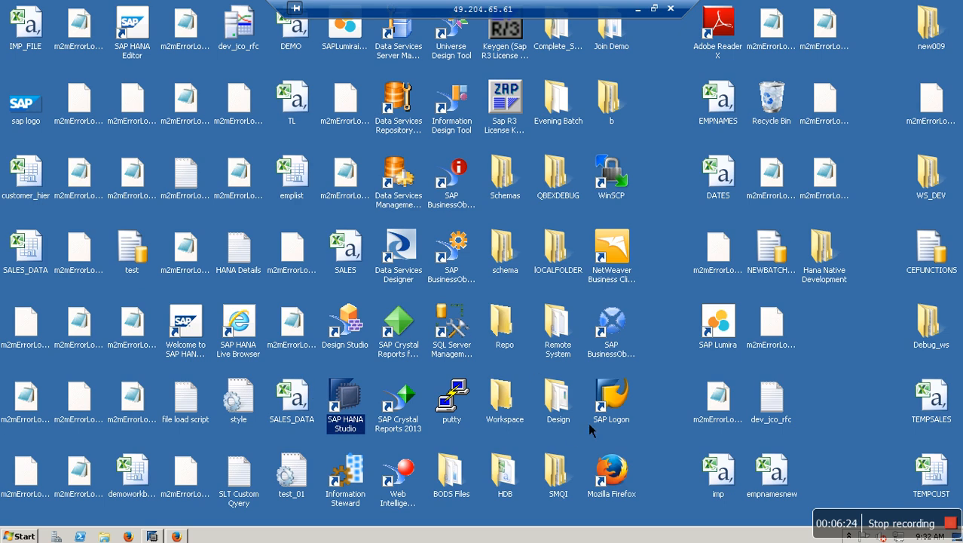
double_click(627, 424)
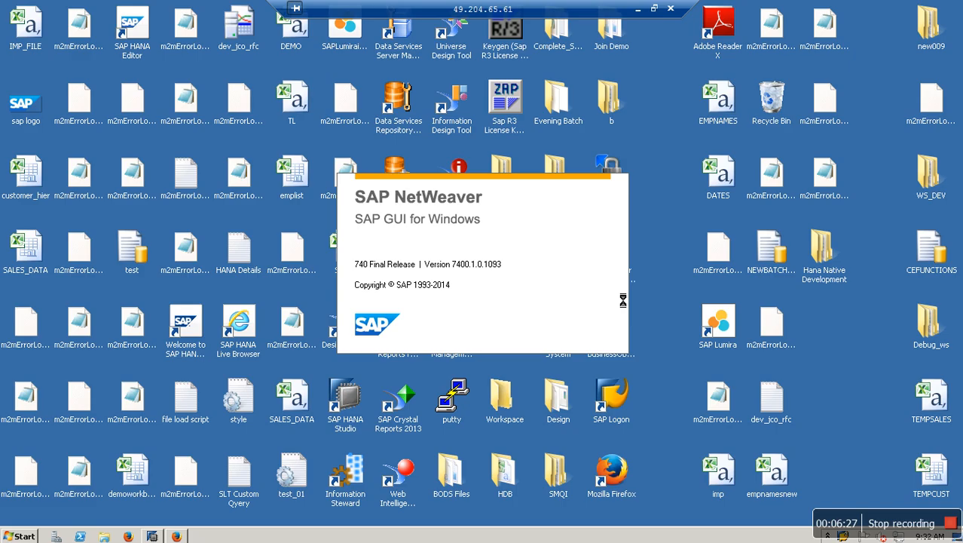
click(717, 163)
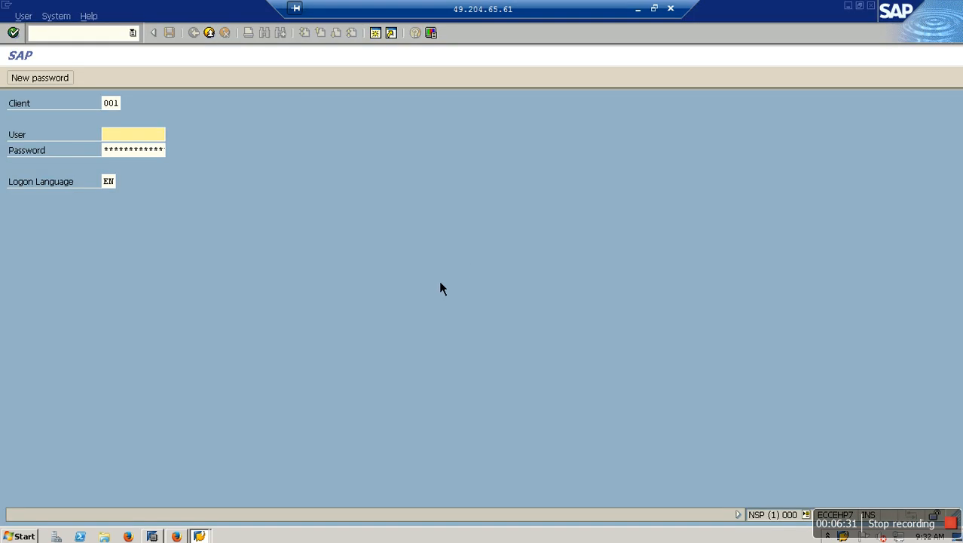
key(Tab)
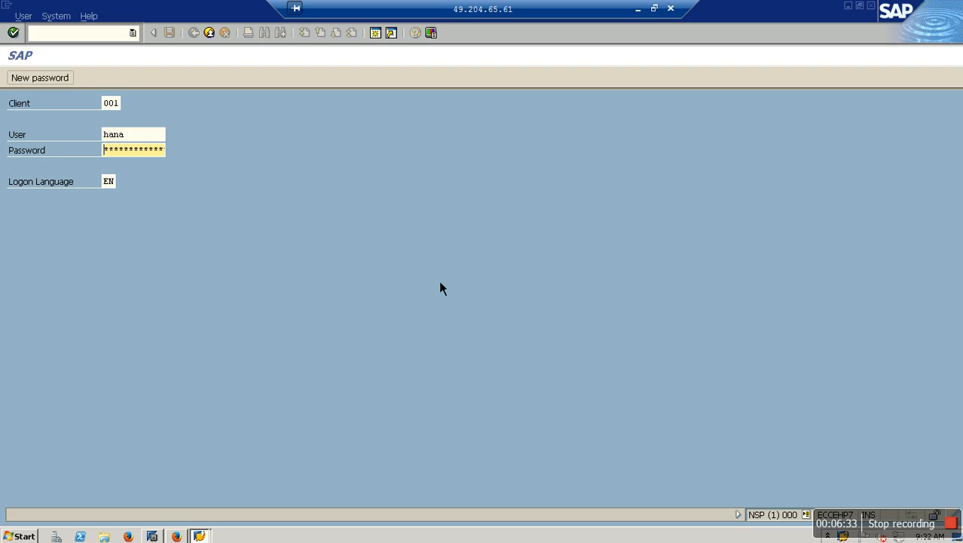
key(Return)
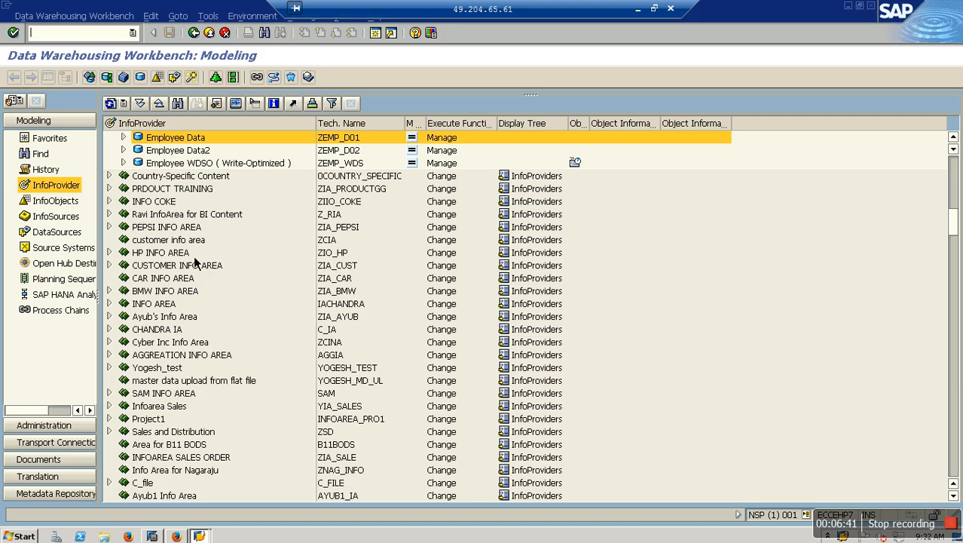
Step: Begin a semantically partitioned InfoCube under Country-Specific Content, then cancel it
right_click(191, 189)
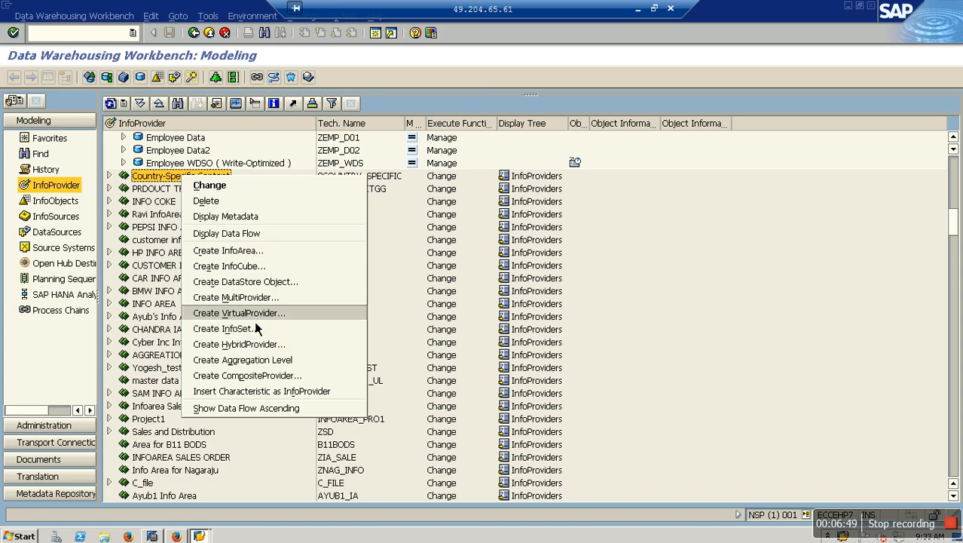
click(257, 270)
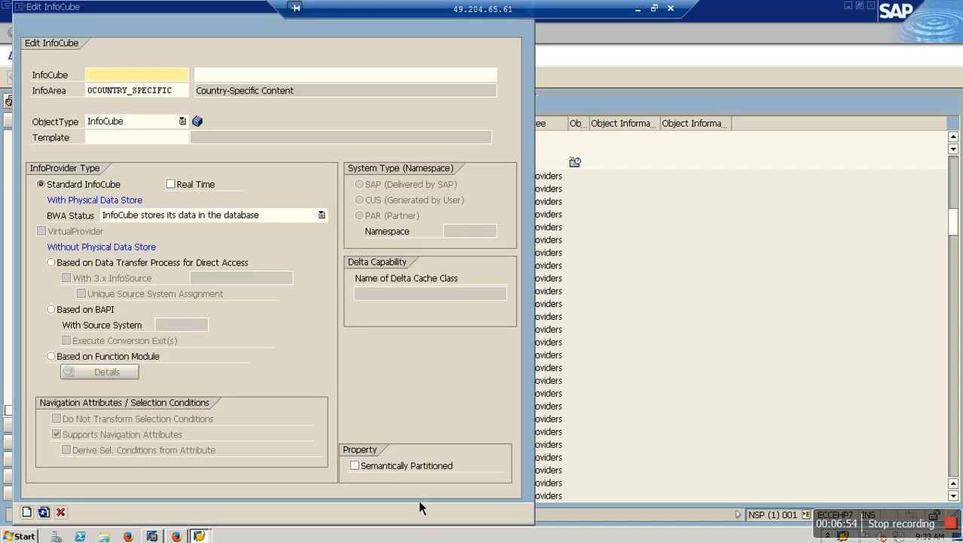
click(407, 465)
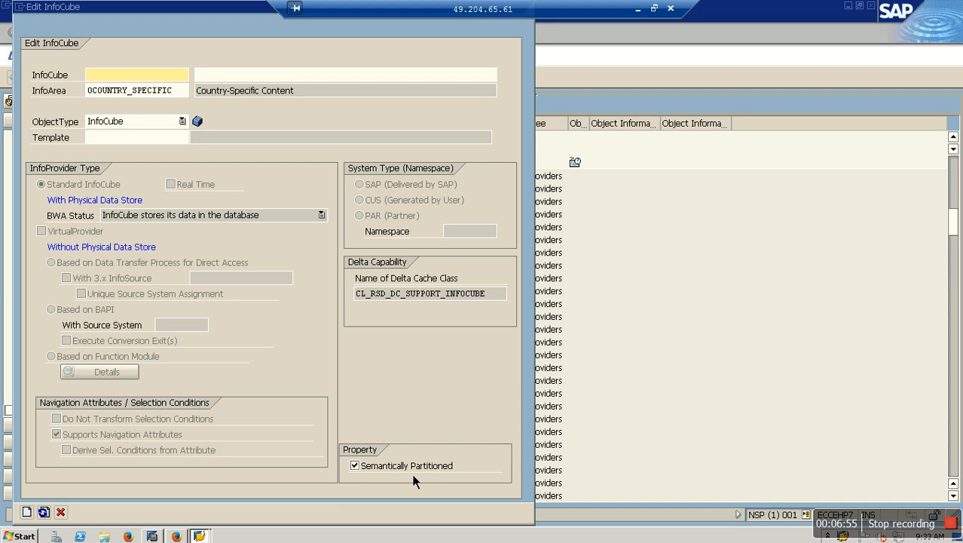
click(60, 512)
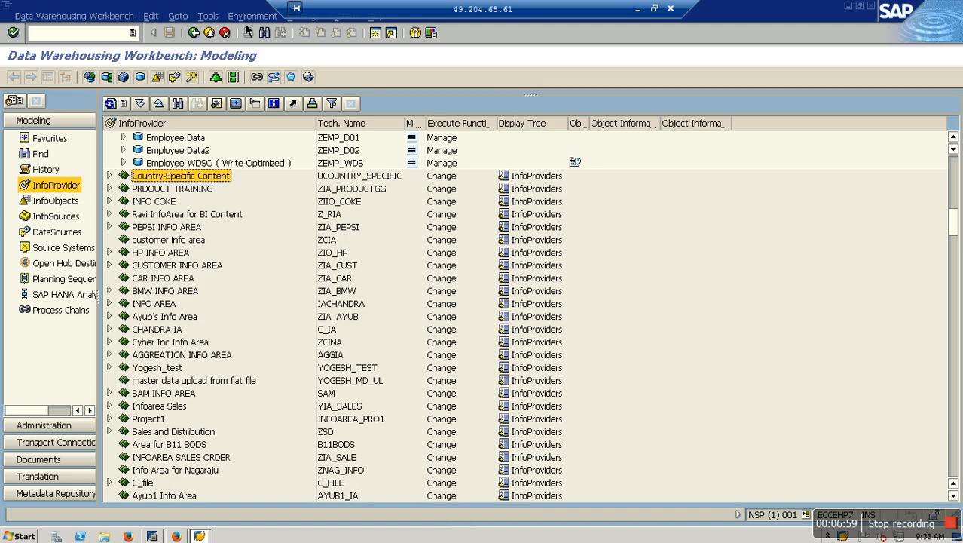
Step: Check System Status component info showing SAP_BW release 740, then minimize the remote session
click(338, 16)
click(359, 204)
click(367, 280)
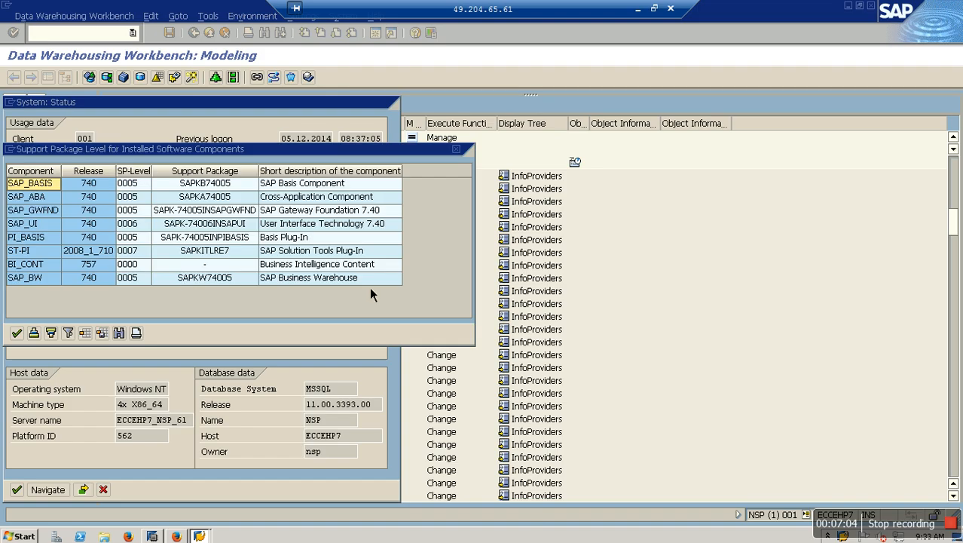
click(95, 285)
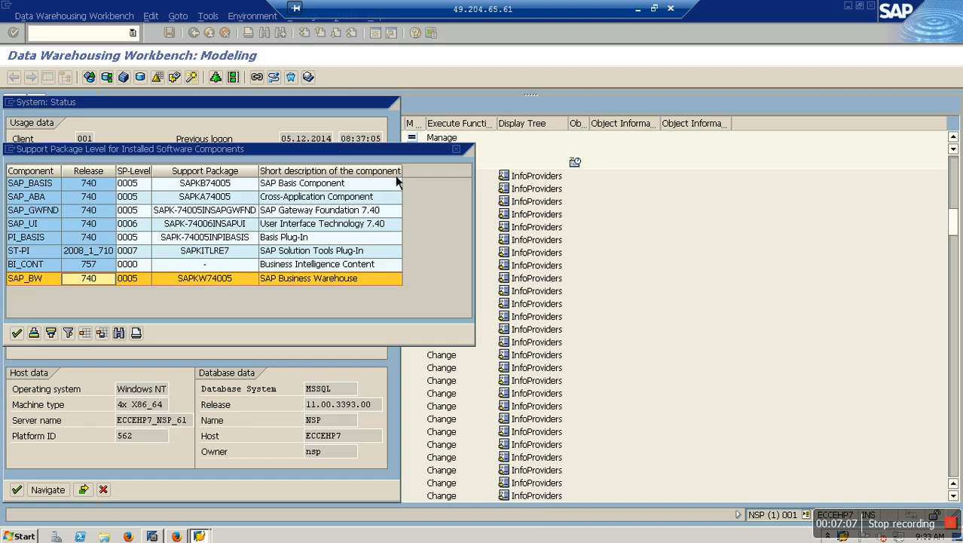
click(638, 9)
Step: Begin an InfoCube under Semantic Partioned Objects, then cancel it and return to Favorites
right_click(334, 338)
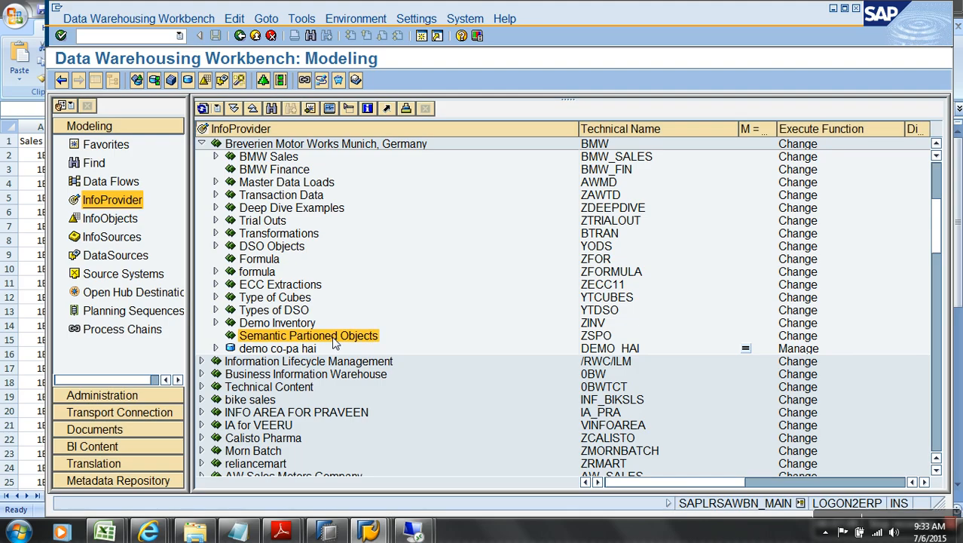
click(430, 184)
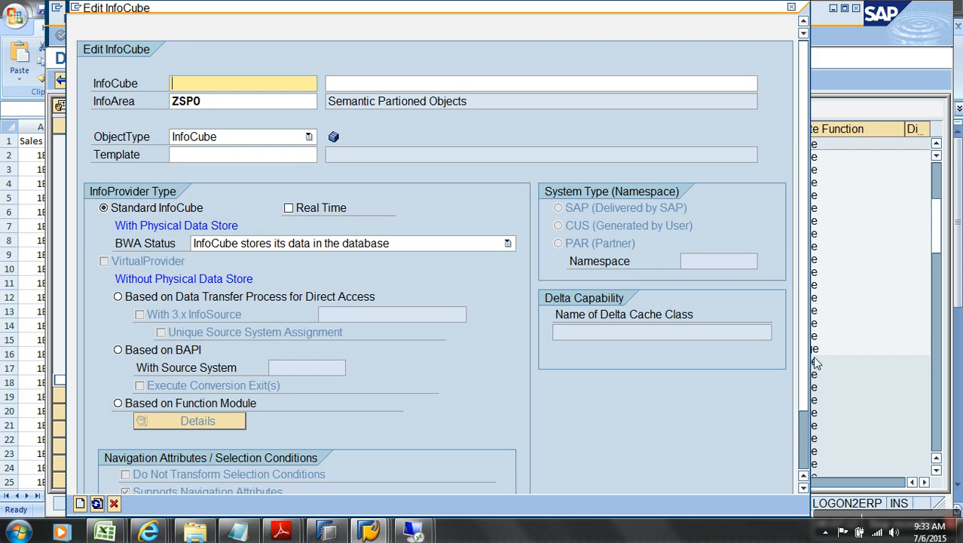
scroll(803, 343, down, 3)
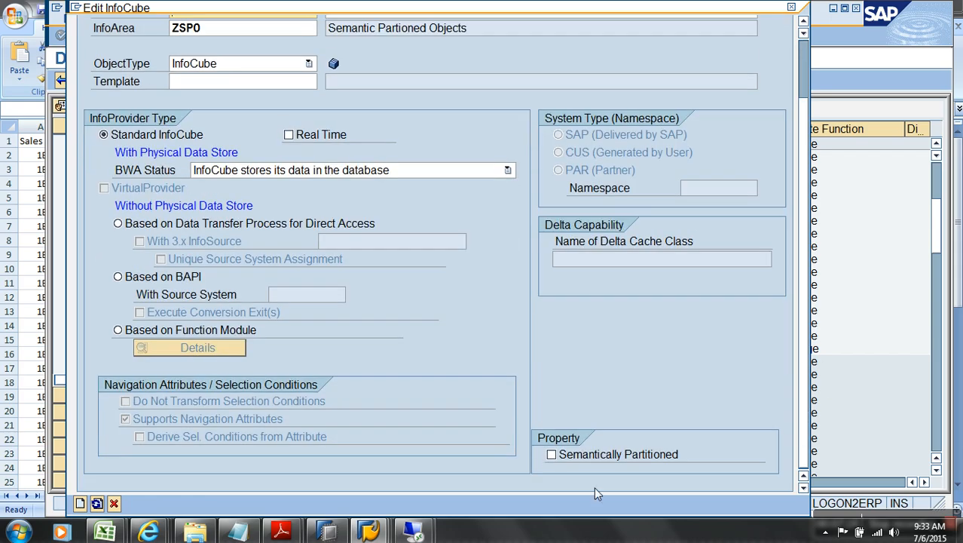
click(113, 503)
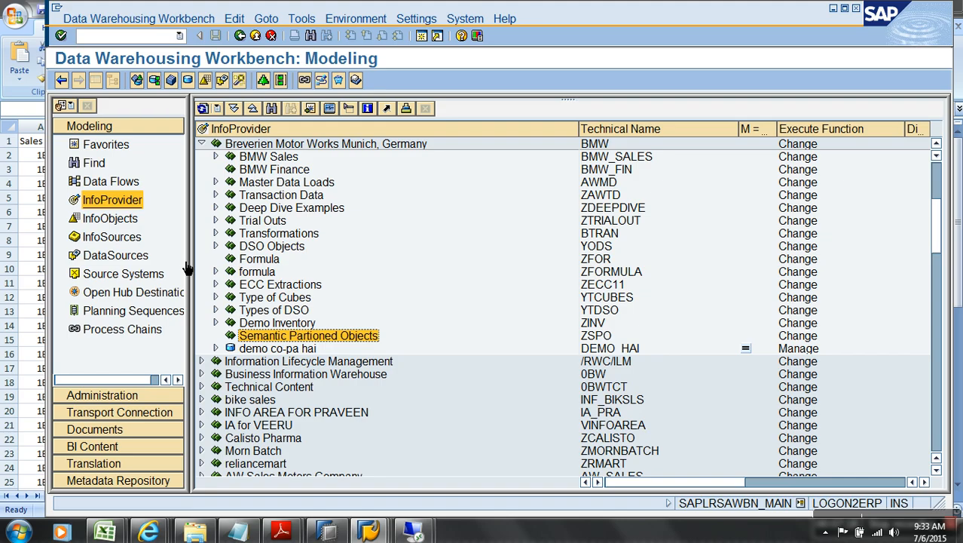
click(110, 148)
Step: Try creating the semantically partitioned InfoCube ZSPO, described Demo SPO, in Semantic Partioned Objects
right_click(280, 287)
click(366, 134)
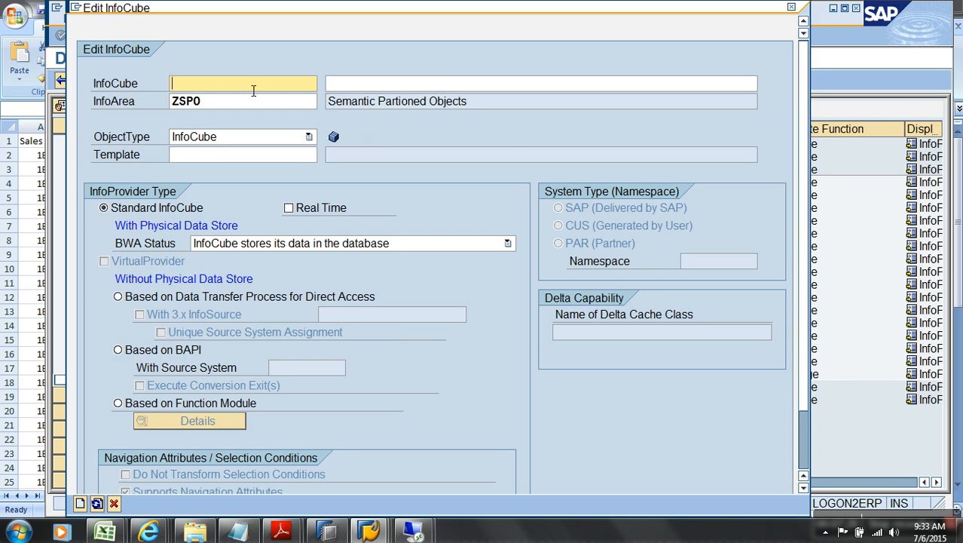
text(z)
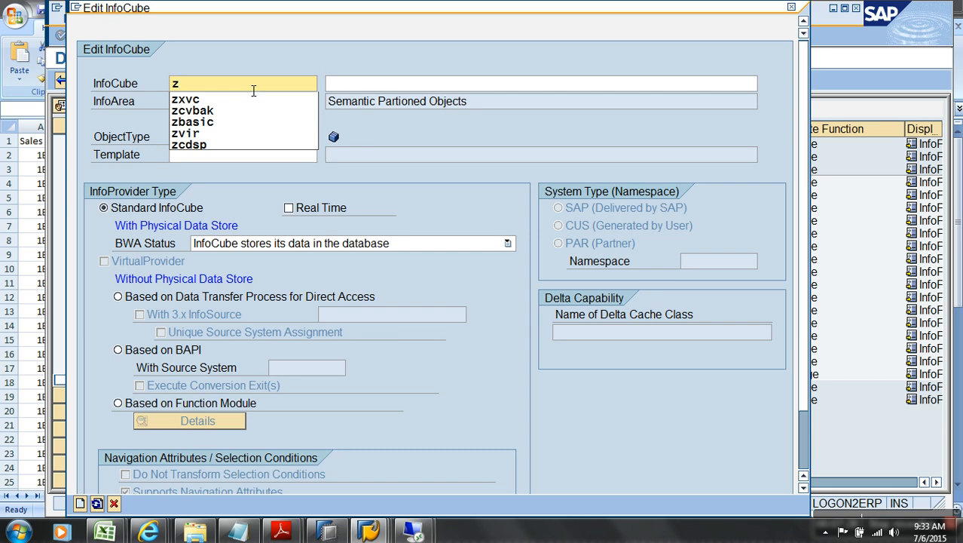
text(spo)
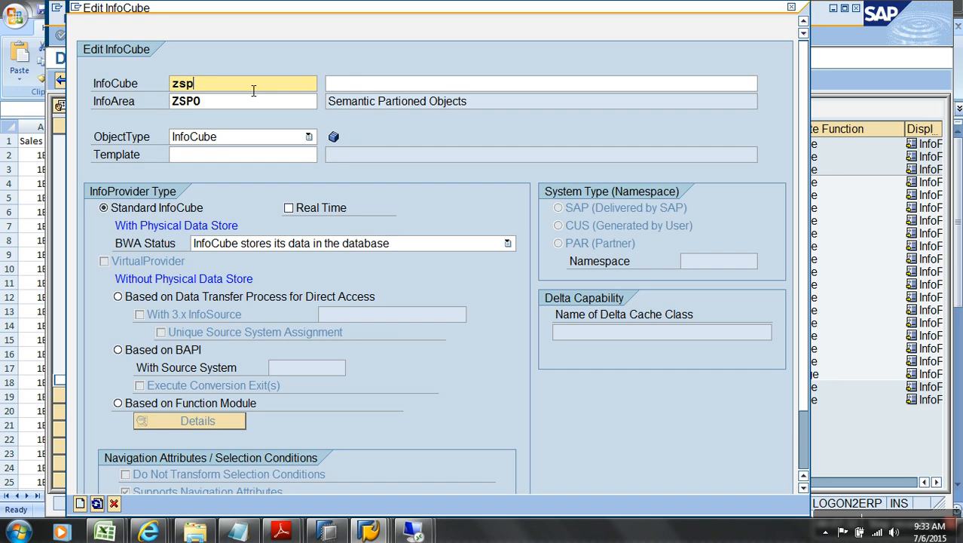
click(404, 92)
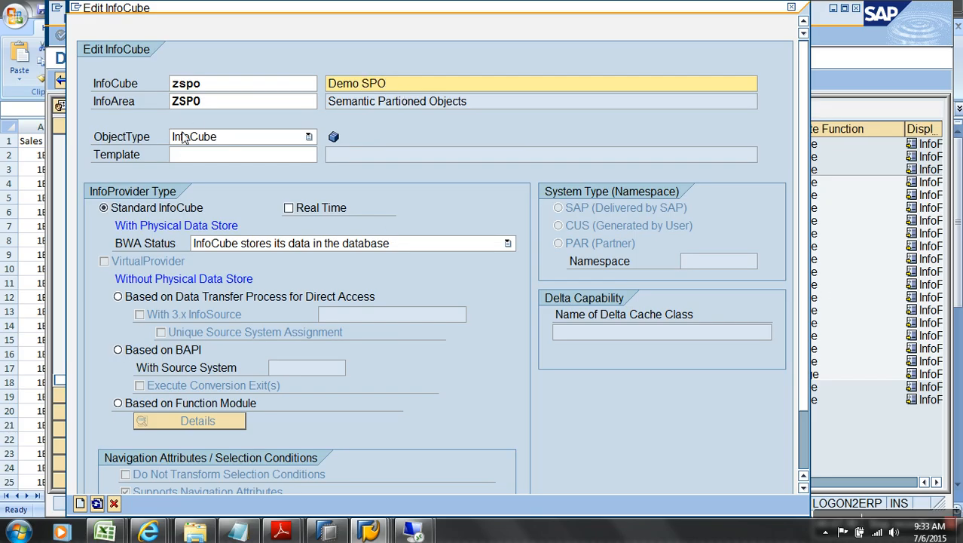
scroll(804, 172, down, 3)
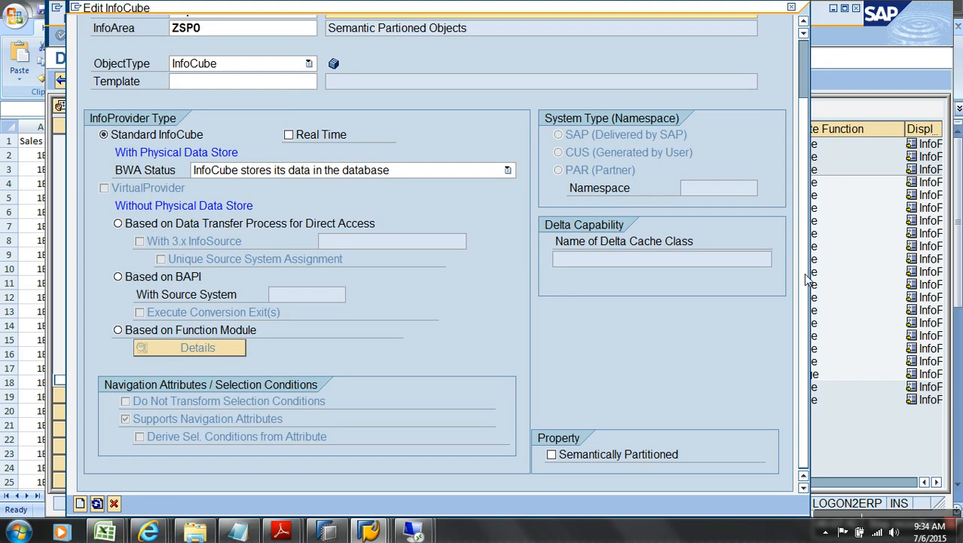
click(617, 456)
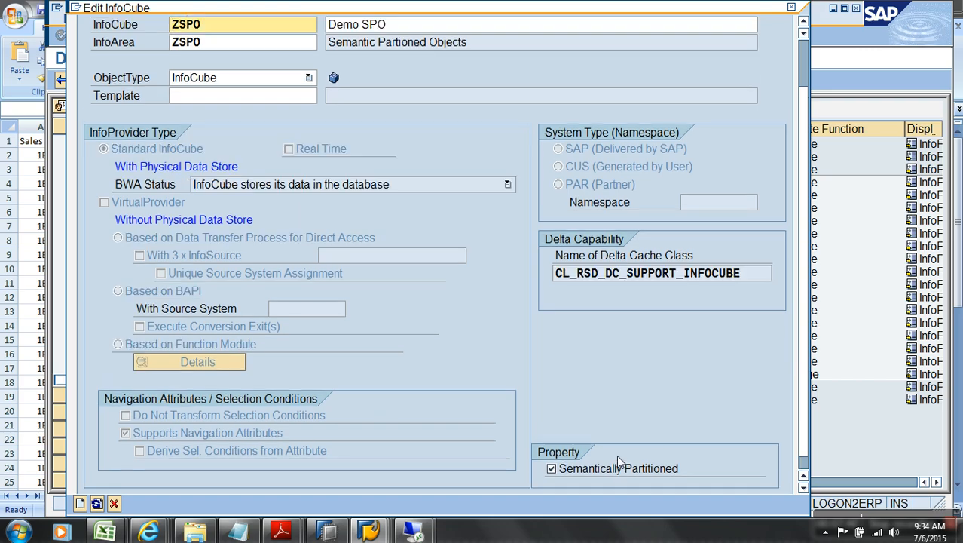
click(802, 461)
click(81, 504)
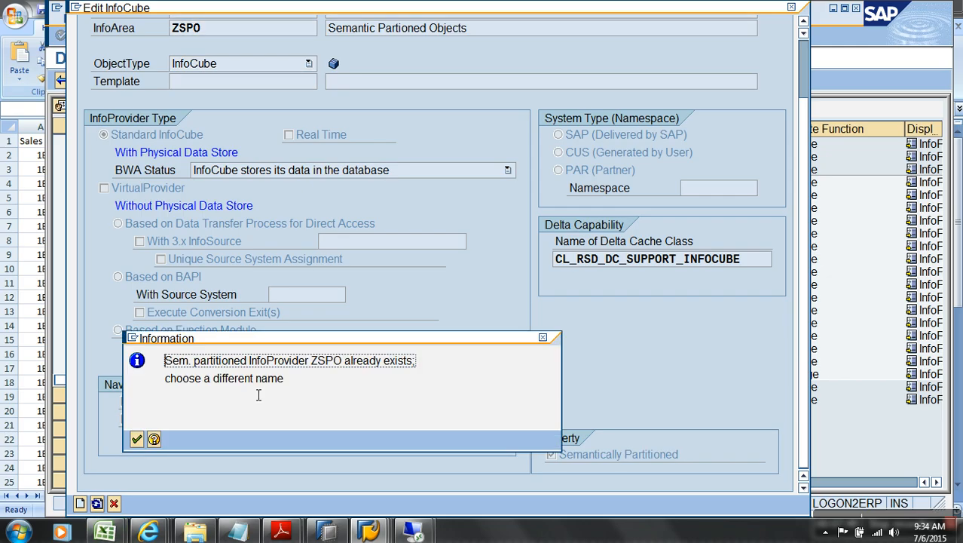
Step: After the name-already-exists message, rename the cube to YSPO and create it
click(136, 438)
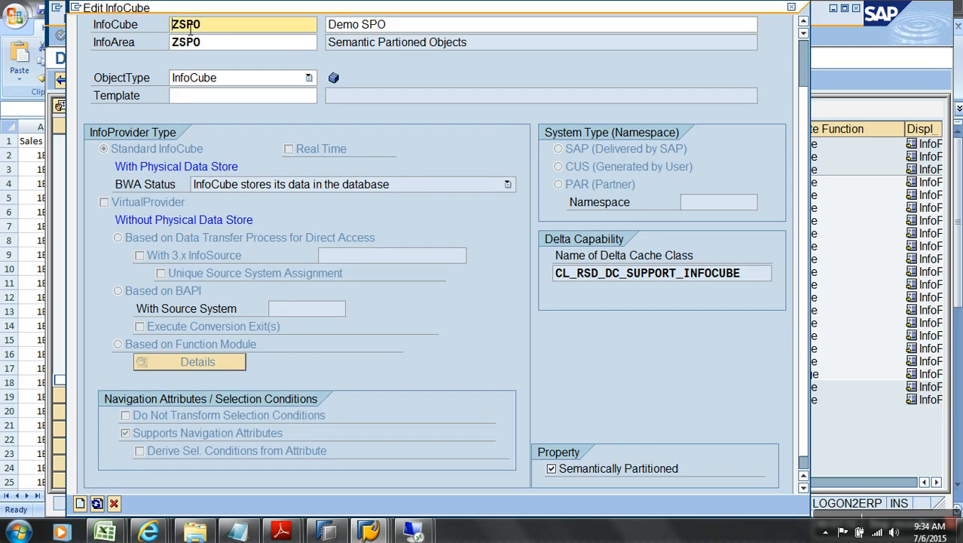
key(BackSpace)
text(y)
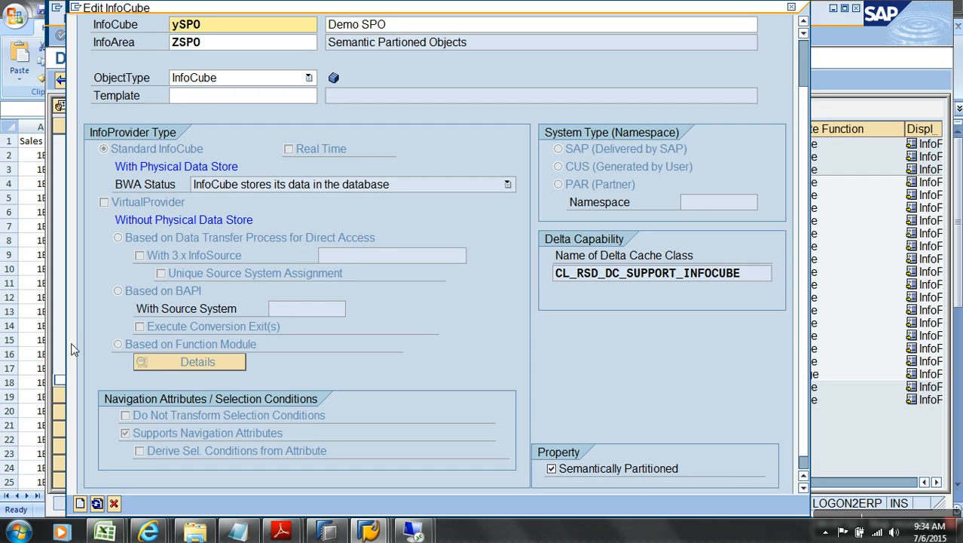
click(80, 504)
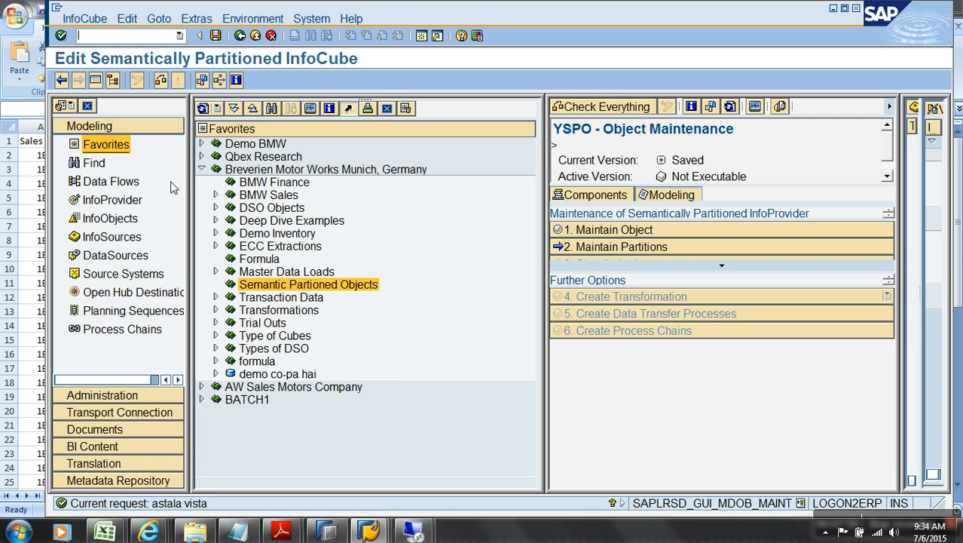
Step: Hide the navigator, select Dimension 1, and list template InfoCubes from all InfoAreas
click(94, 81)
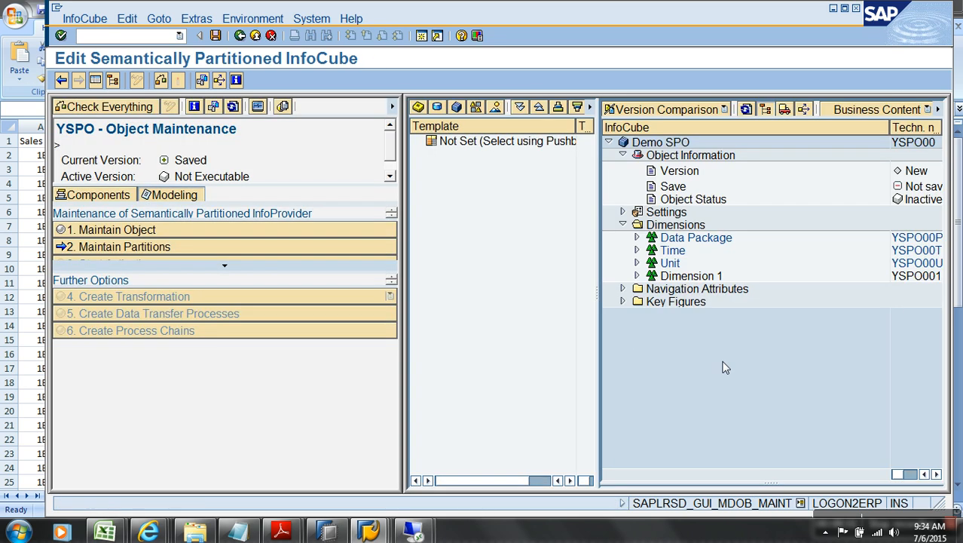
click(697, 278)
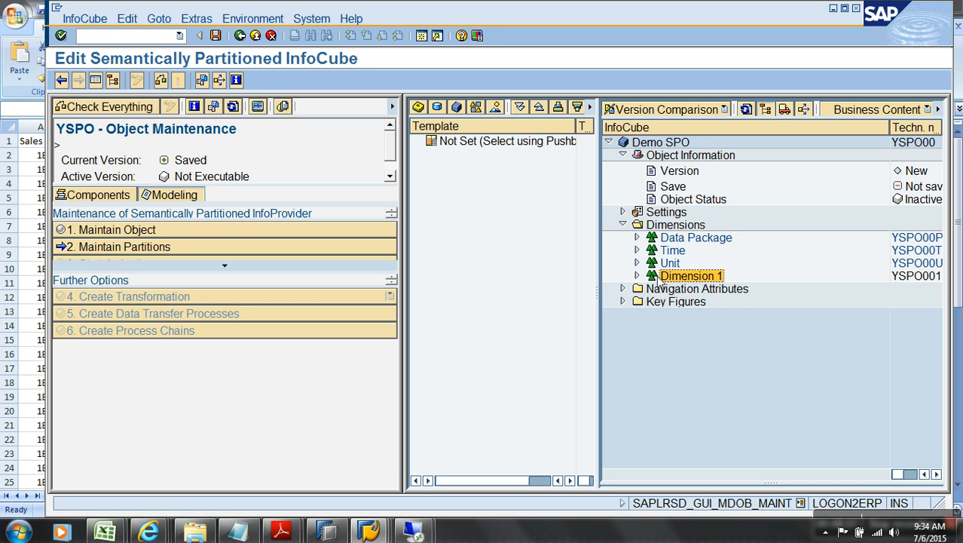
click(455, 107)
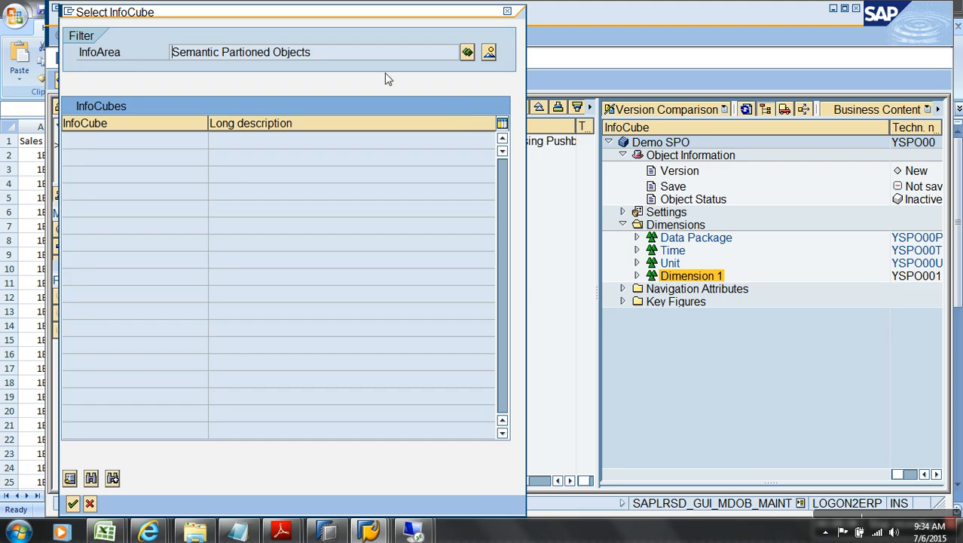
click(467, 52)
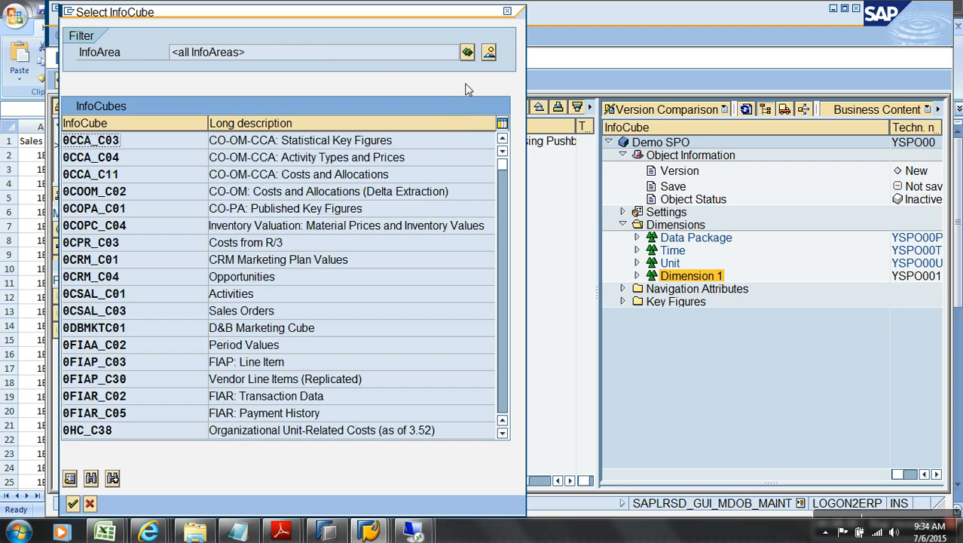
Step: Make YSALES (Demo Sales Cube) the template, expand its Dimension 1 and Key Figures, and show Other Files
click(91, 479)
text(ysale)
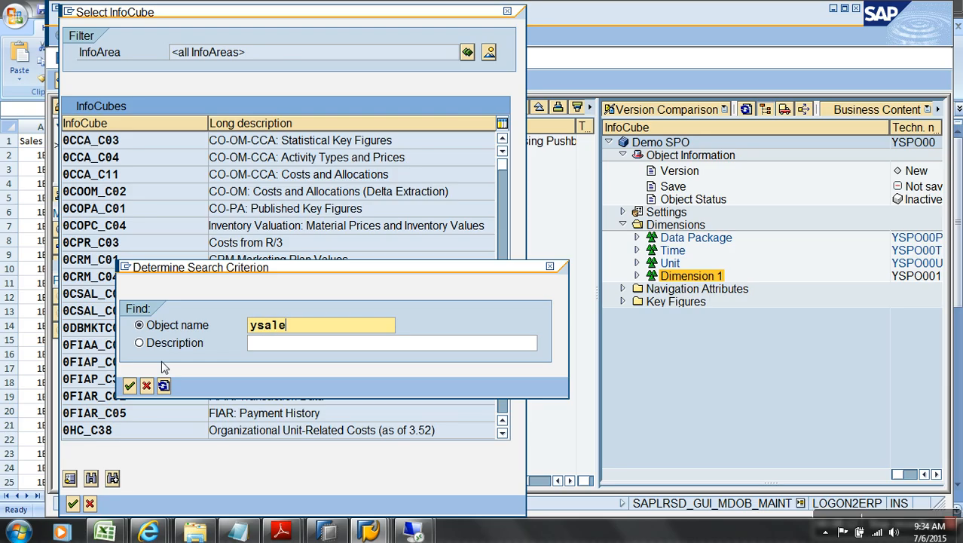
text(s)
key(Return)
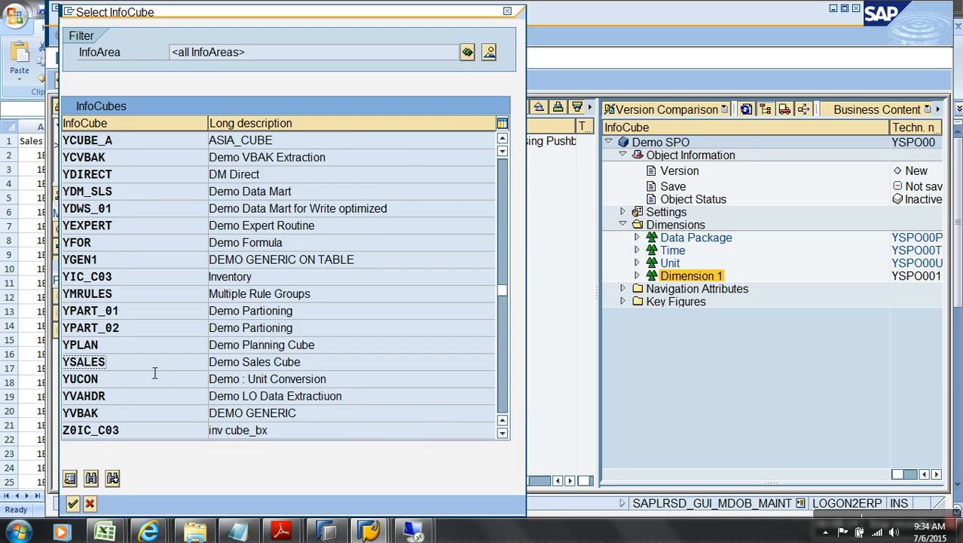
double_click(174, 369)
click(445, 172)
click(443, 167)
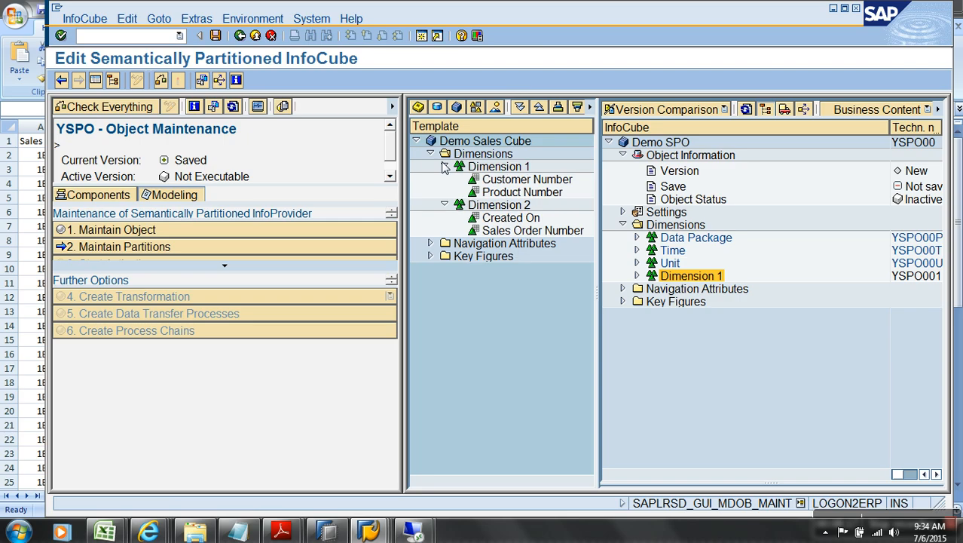
click(430, 256)
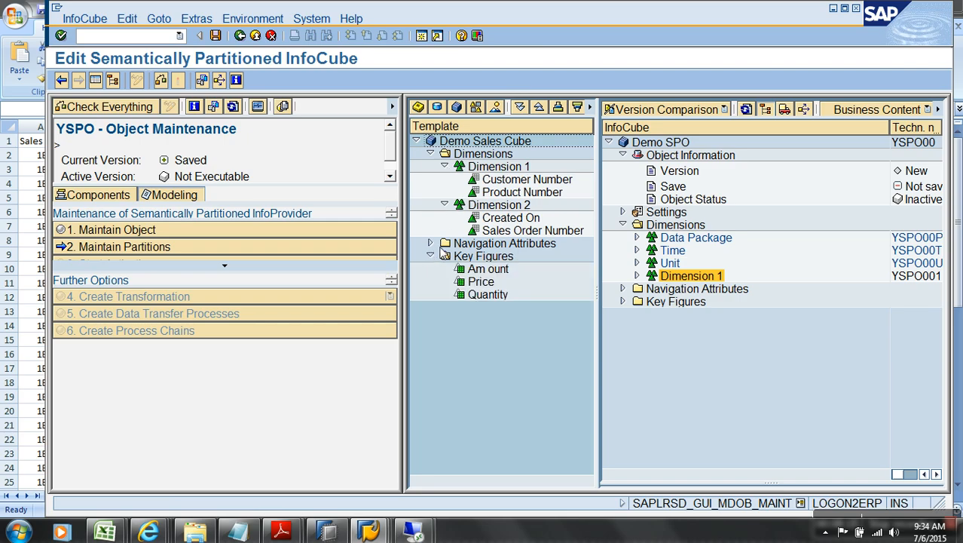
click(195, 532)
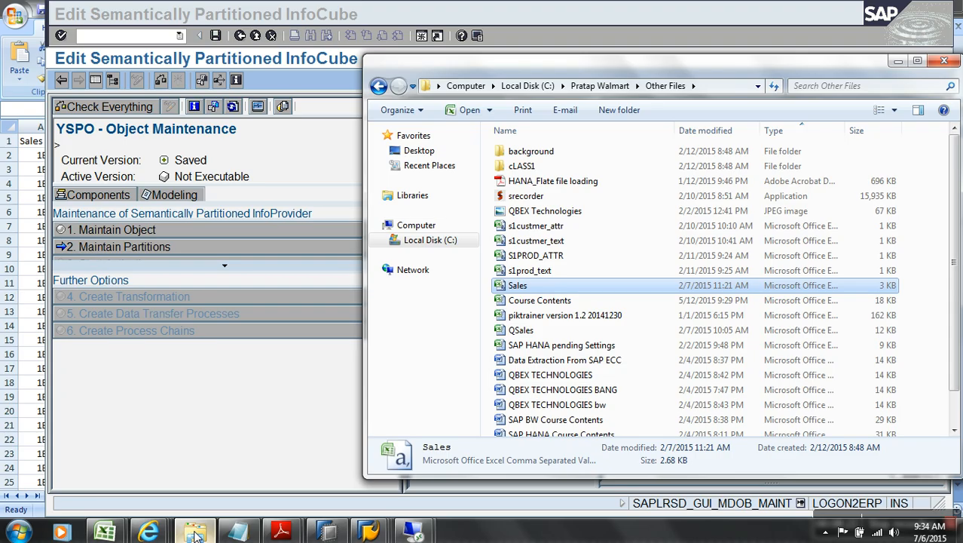
Step: Autofit Sales workbook columns A and B so full order numbers and month names show
mouse_move(105, 532)
click(271, 467)
double_click(63, 127)
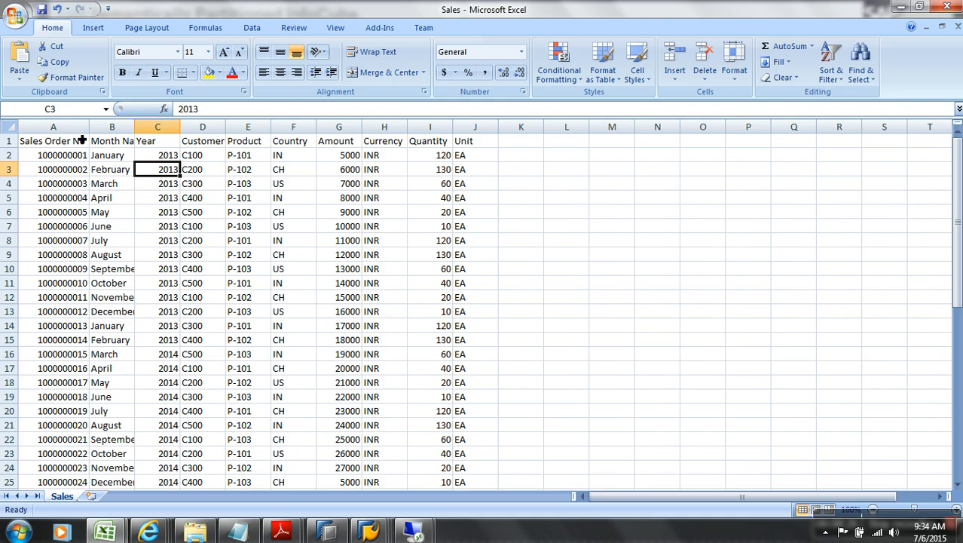
double_click(135, 127)
key(alt+Tab)
key(alt+Tab)
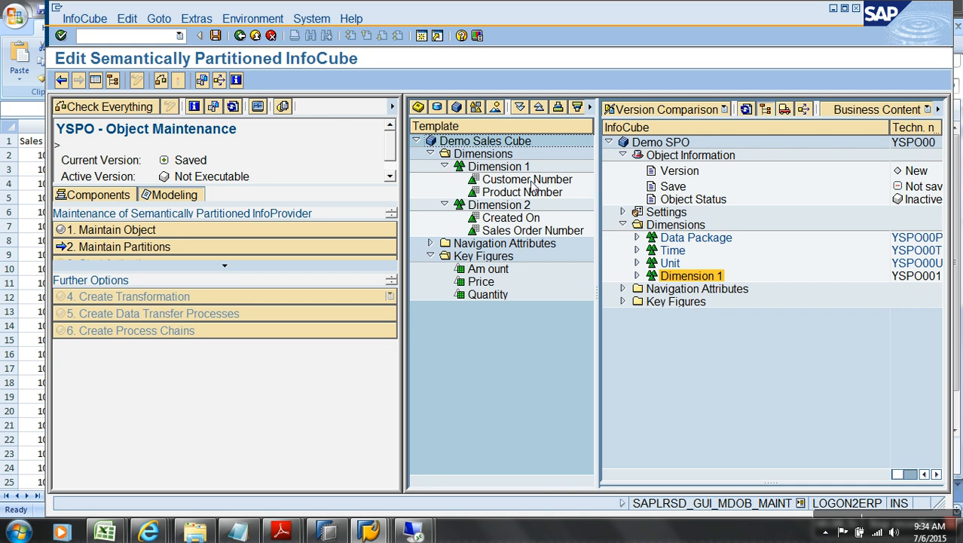
Step: Switch the template to ASIA_CUBE (YCUBE_A) and expand its Unit and MATERIAL dimensions
click(539, 234)
click(457, 107)
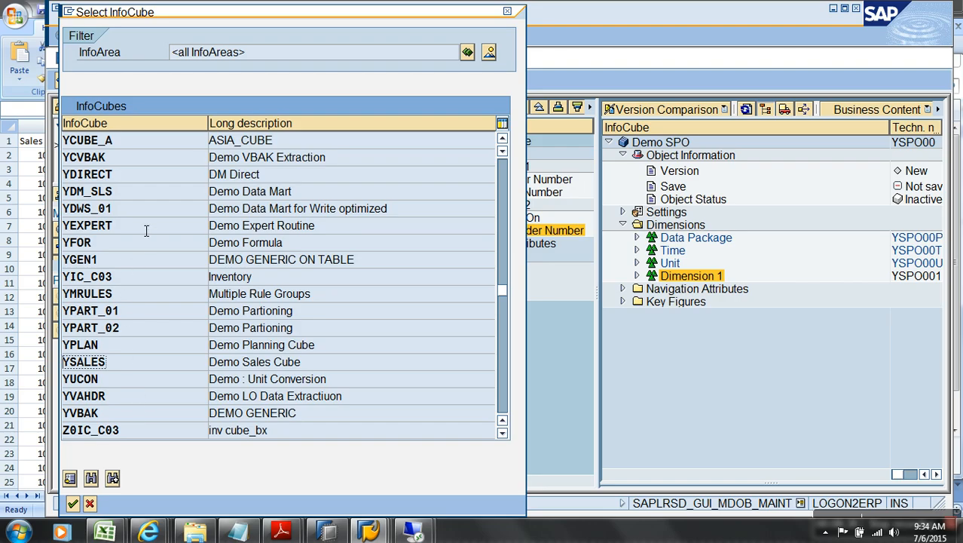
double_click(159, 143)
click(444, 168)
click(444, 191)
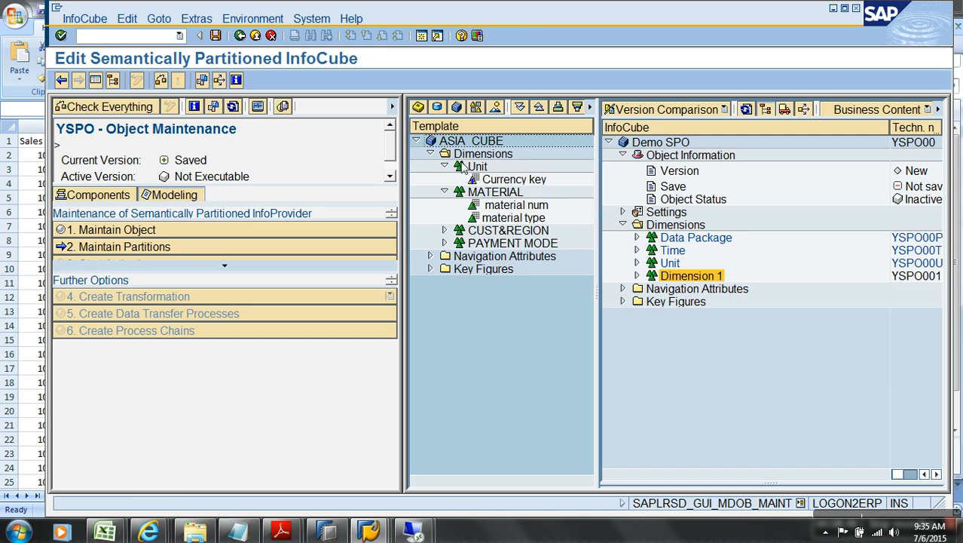
Step: Reopen the InfoCube list and search it for 'tran', browsing the results
click(456, 110)
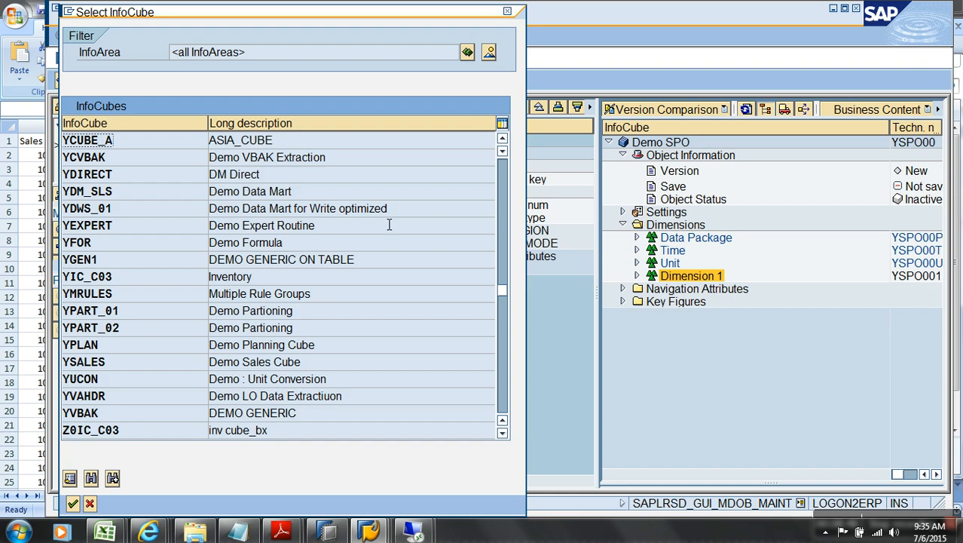
click(506, 172)
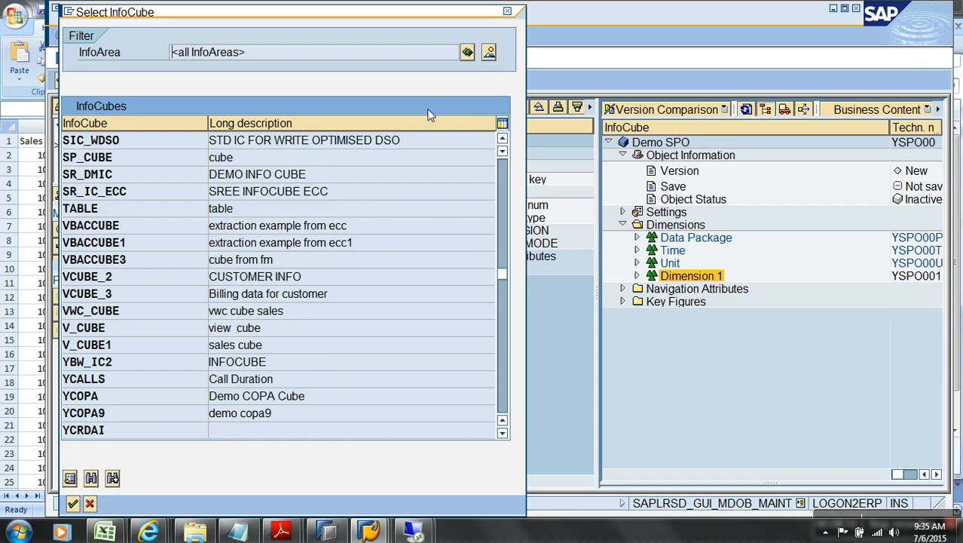
click(92, 478)
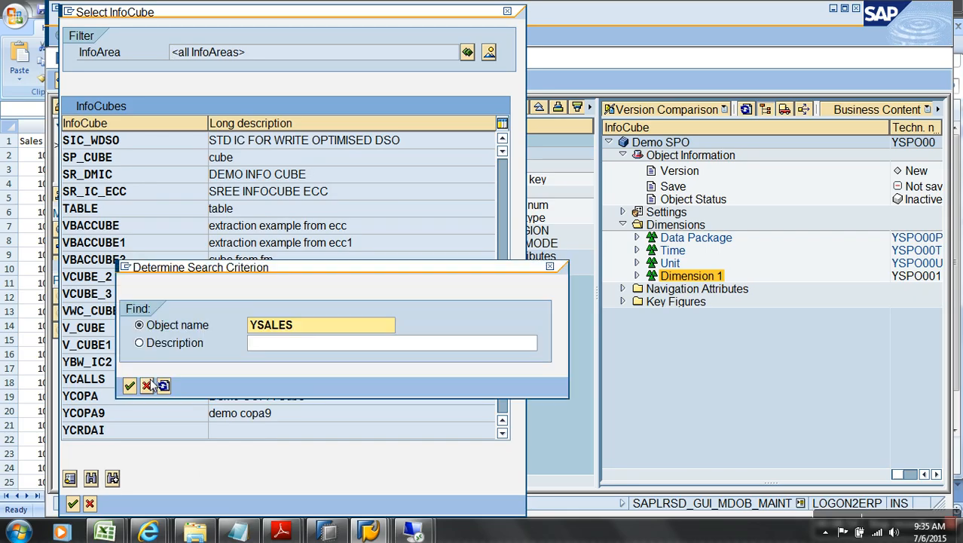
key(End)
key(BackSpace)
key(BackSpace)
key(BackSpace)
key(BackSpace)
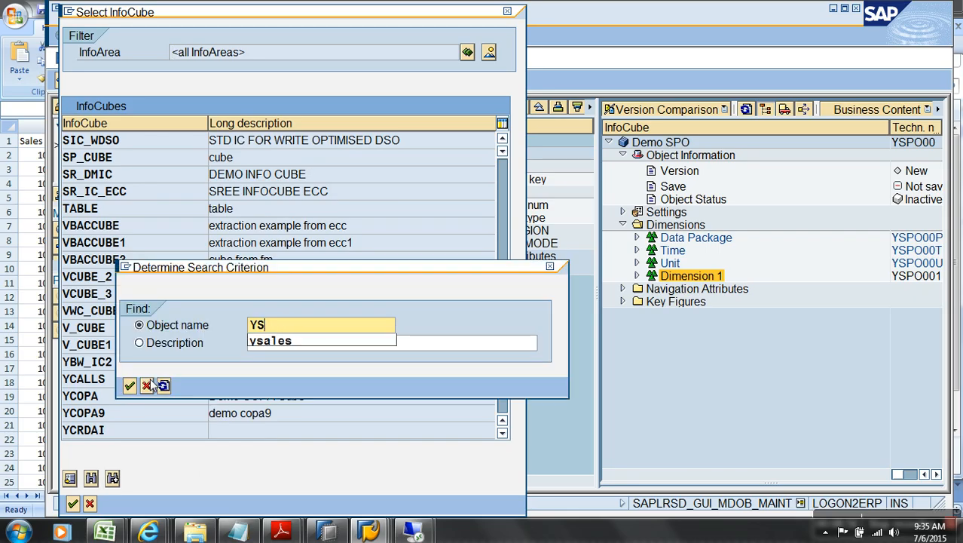
text(tran)
key(Return)
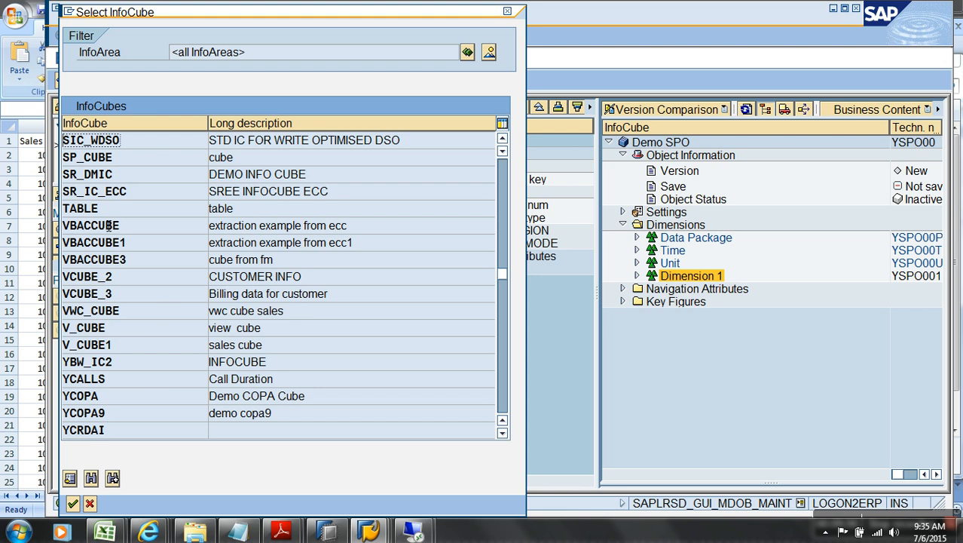
click(128, 347)
scroll(142, 423, down, 1)
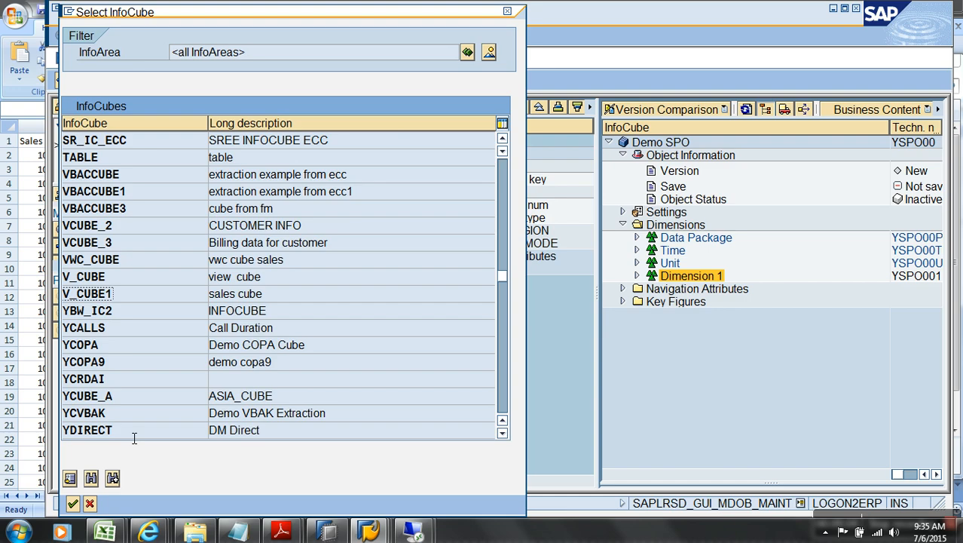
Step: Create a new SAP session from the system menu and switch to SAP Easy Access
key(alt+space)
click(100, 64)
click(504, 388)
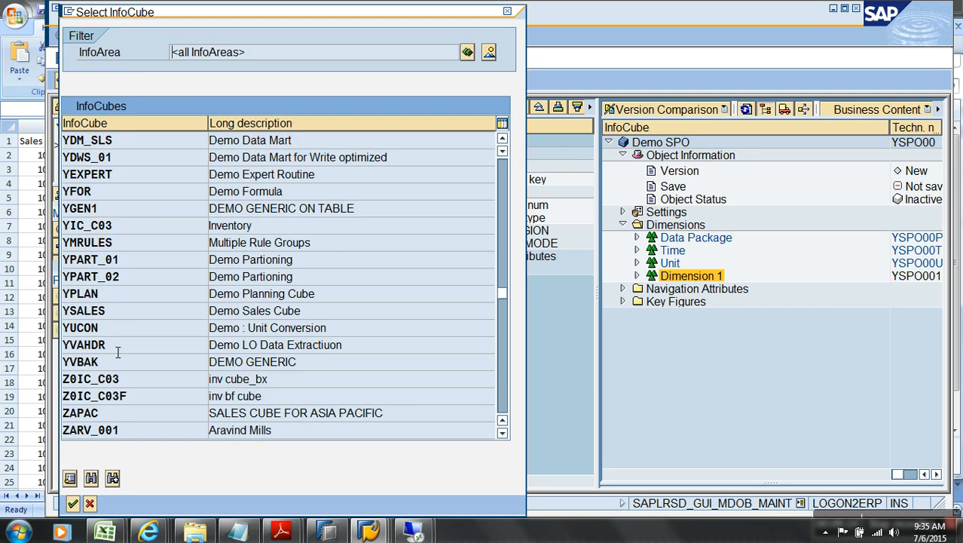
click(137, 266)
key(alt+Tab)
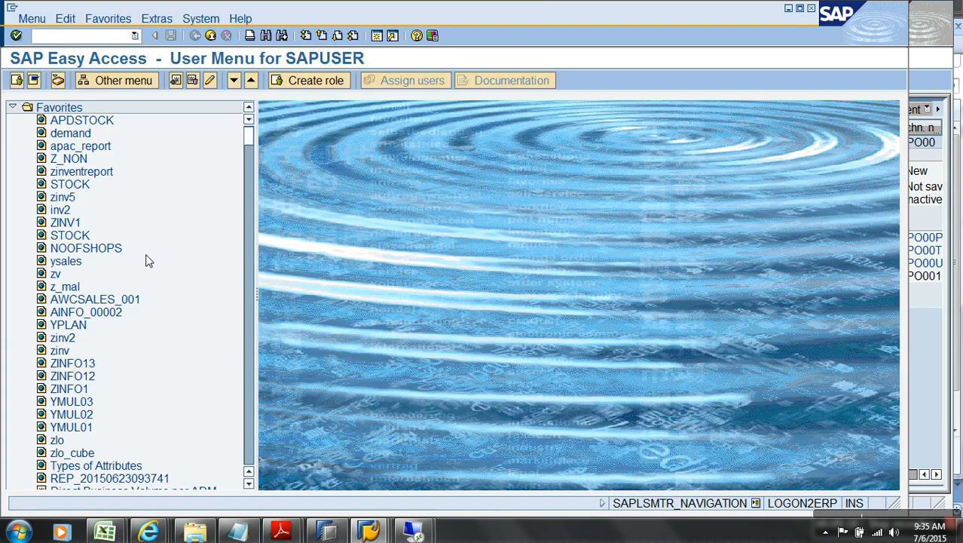
Step: Launch rsa1 and view the ZAW_S01 data model's Sales Channel dimension from the Breverien Motor Works favourites
text(rsa1)
key(Return)
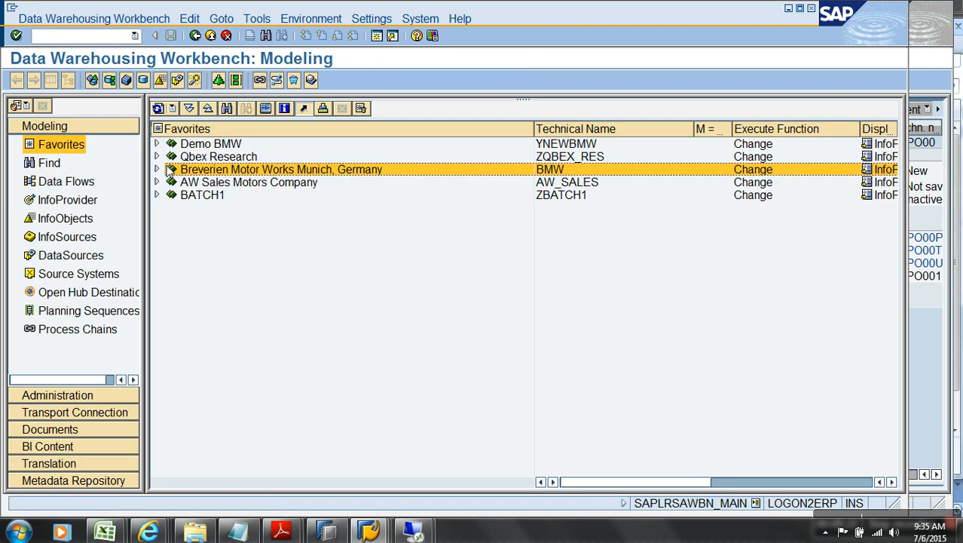
double_click(167, 169)
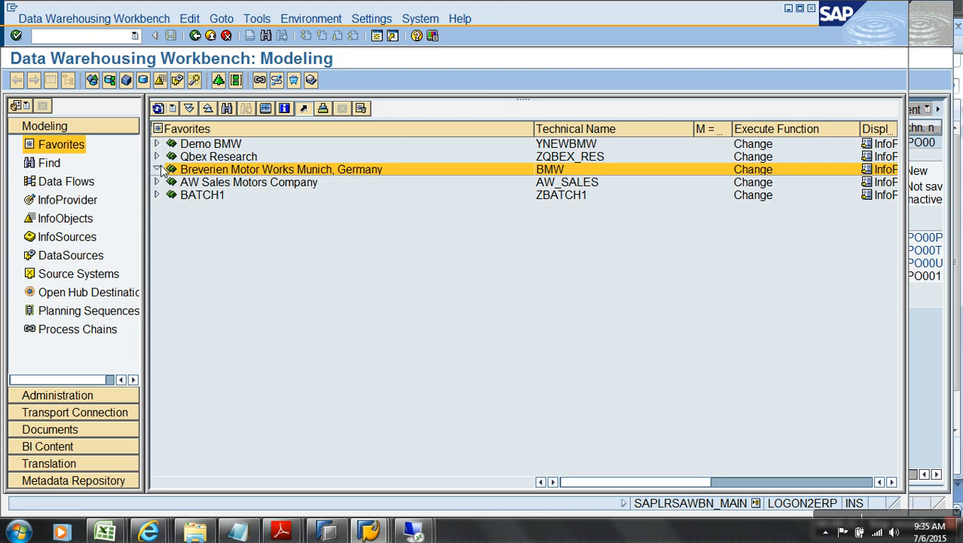
click(171, 297)
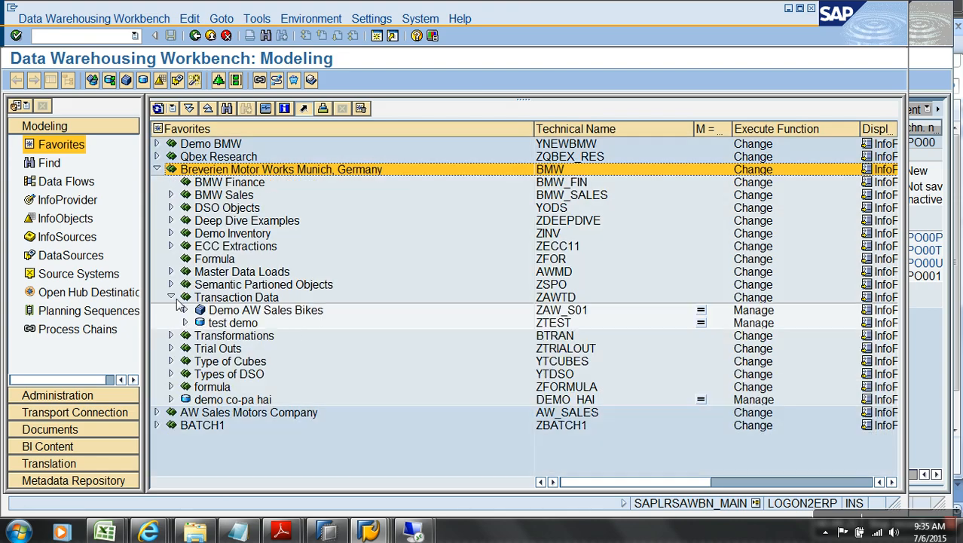
right_click(554, 315)
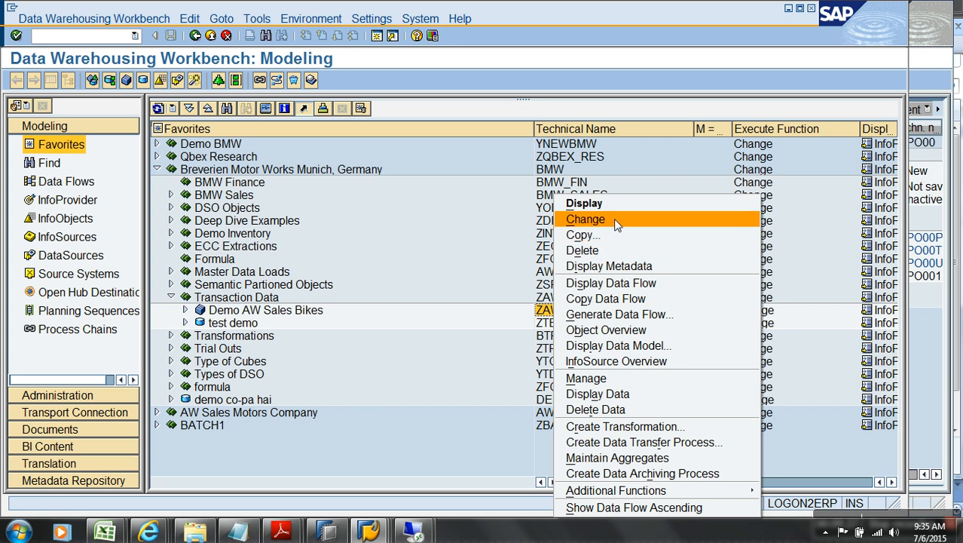
click(646, 344)
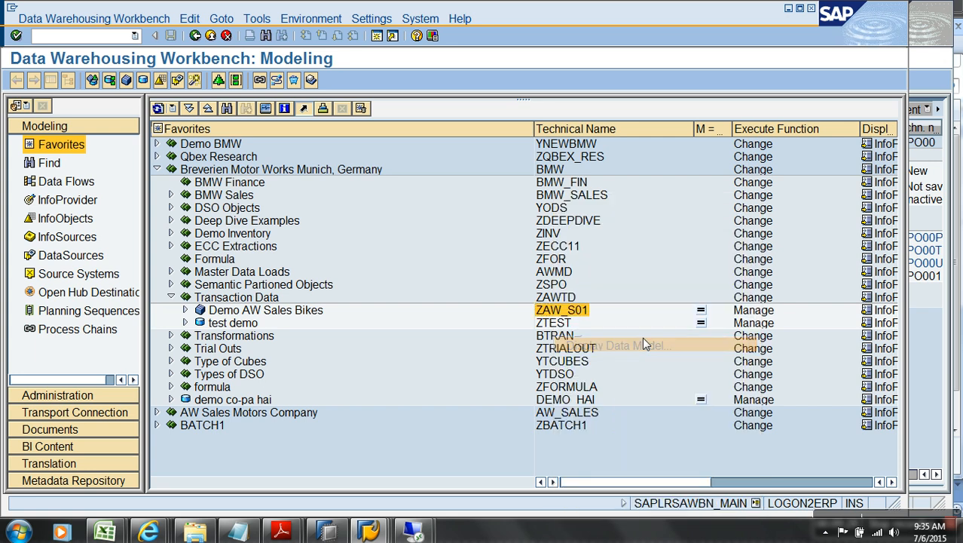
click(523, 209)
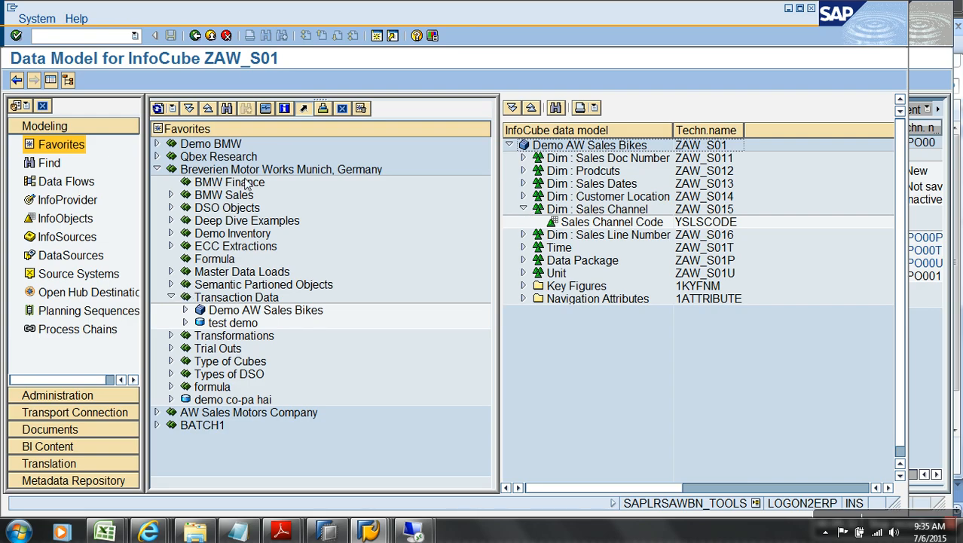
Step: In Modeling favorites, expand BMW Sales and Deep Dive Examples and select BMWCUBE
click(212, 37)
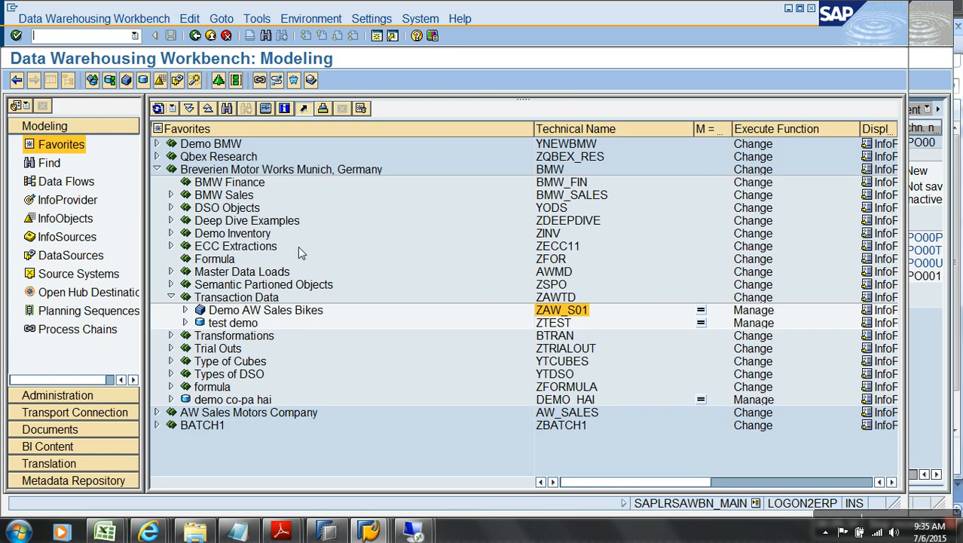
click(171, 195)
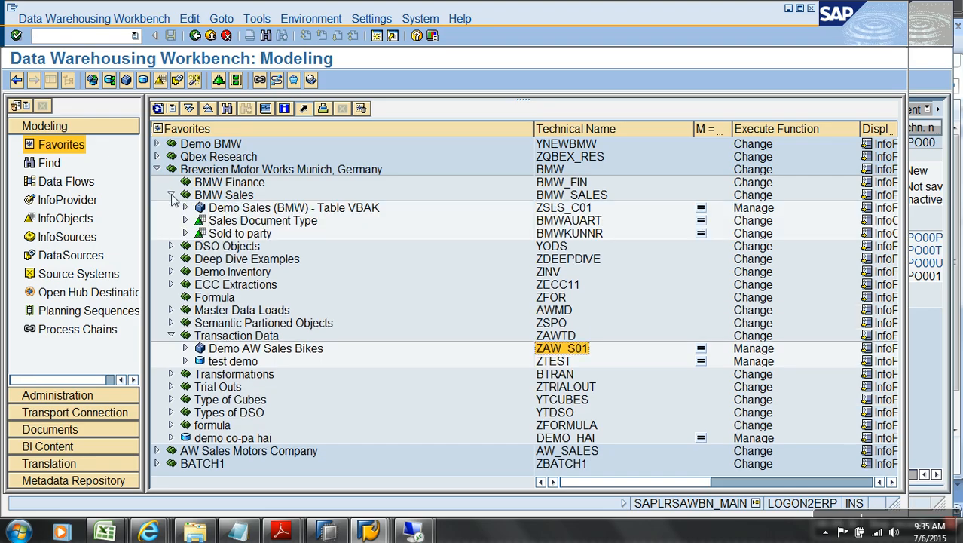
click(170, 258)
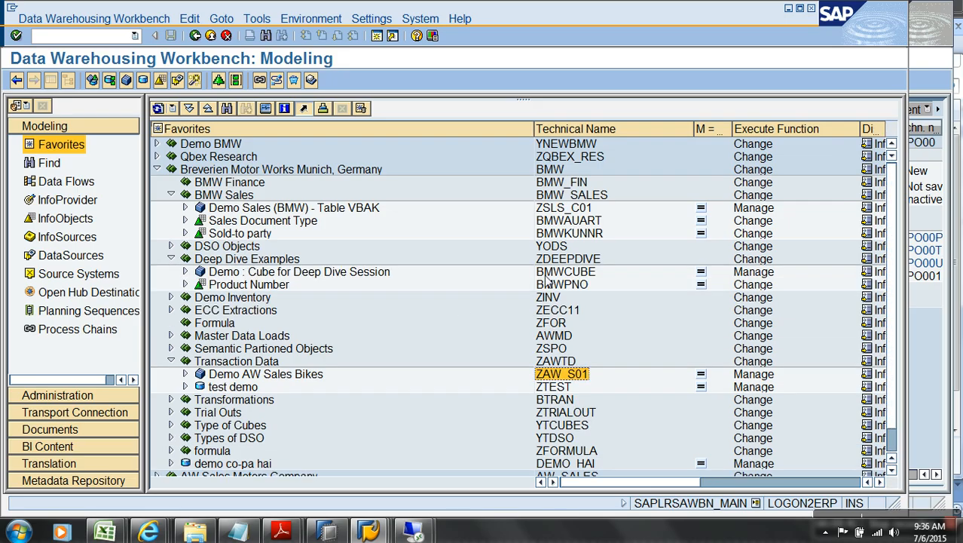
click(547, 273)
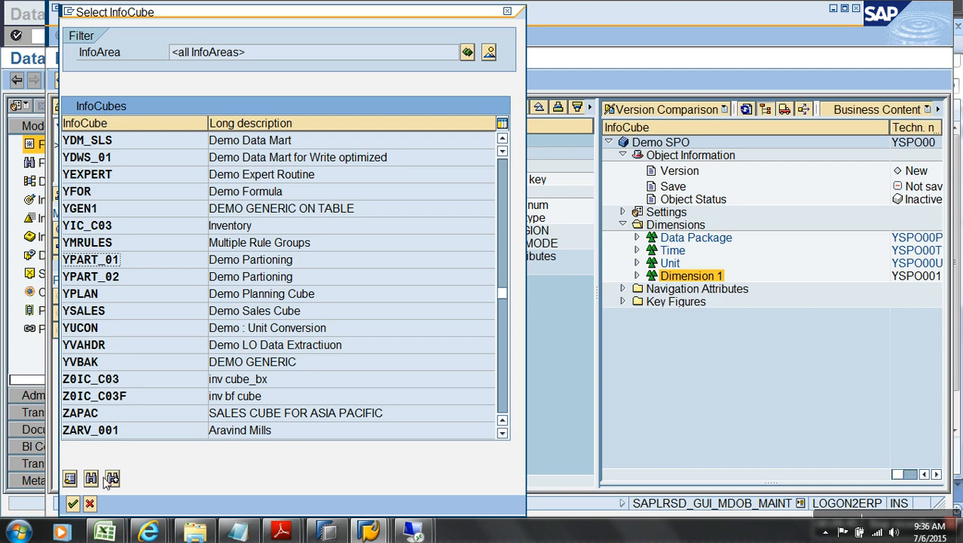
Step: Search the Select InfoCube list for BMWCUBE and confirm it as the template
click(111, 478)
key(Delete)
key(Delete)
key(Delete)
key(Delete)
key(Delete)
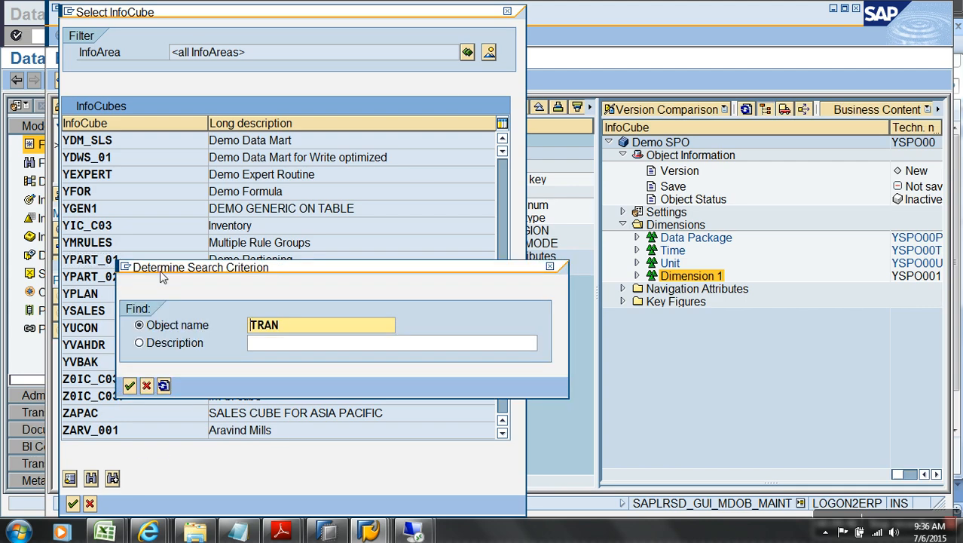
text(BMWCUBE)
key(Return)
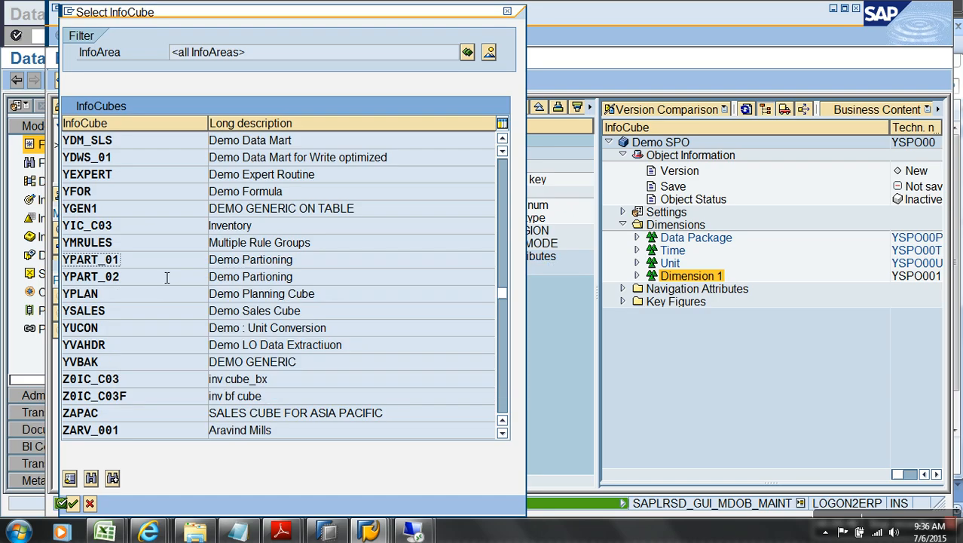
drag(502, 294, 482, 111)
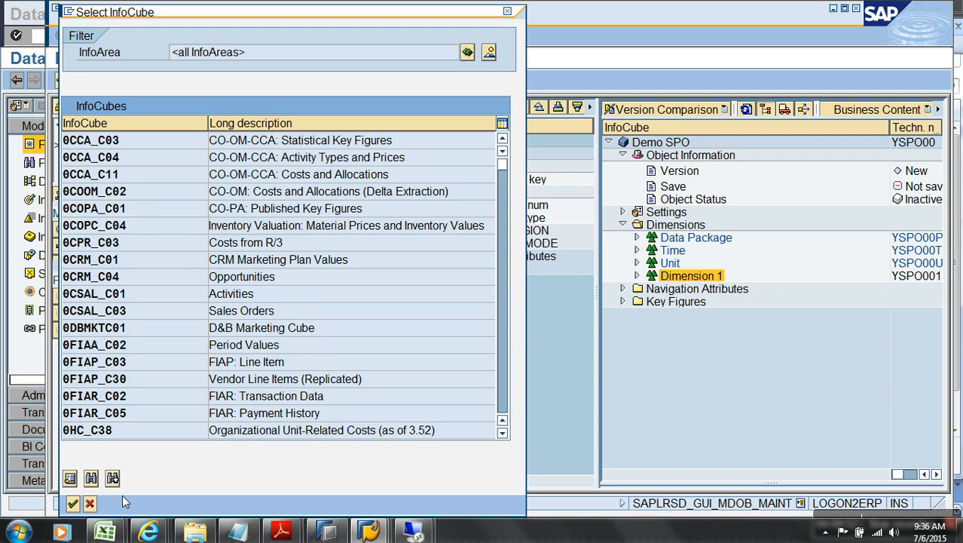
click(92, 478)
key(Return)
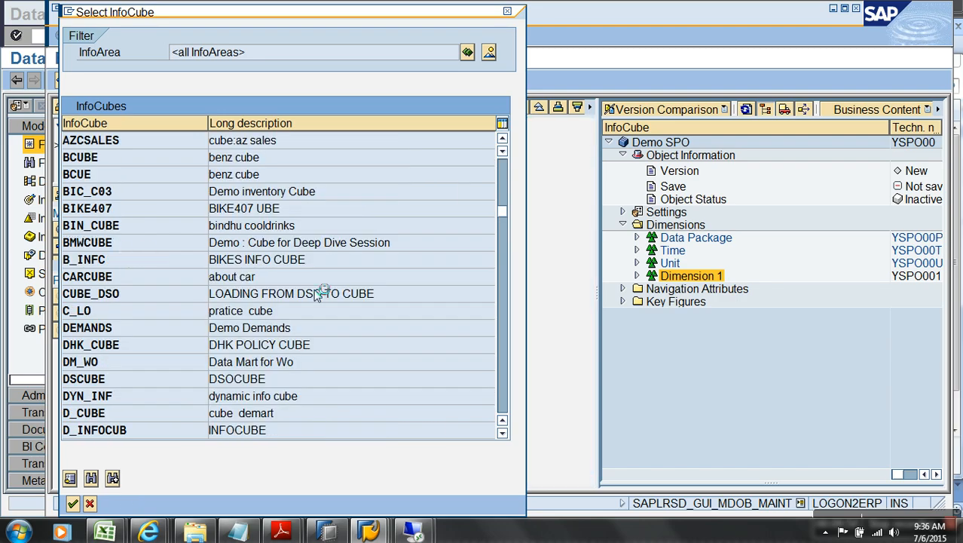
key(Return)
Step: Expand the template's Time, Customer, Sales Document Number and Product dimensions
click(446, 166)
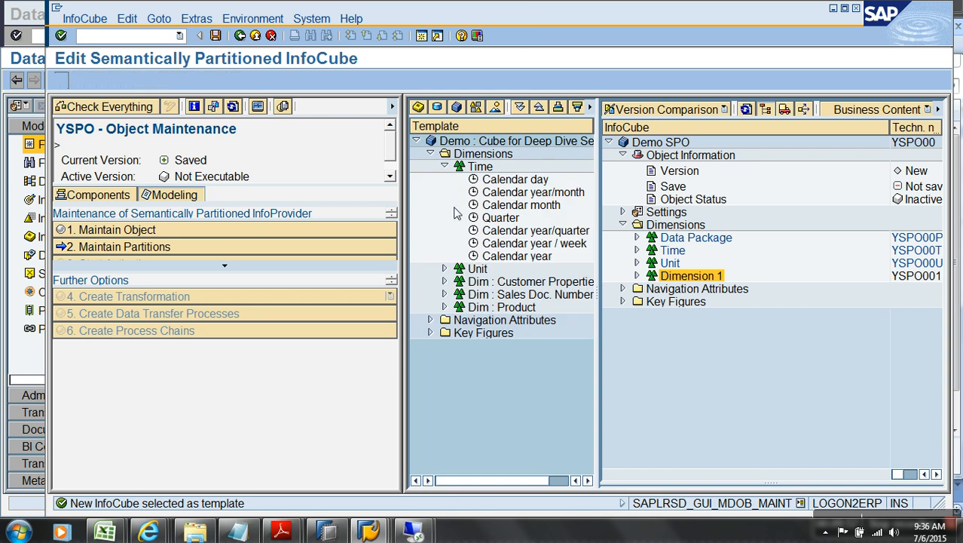
click(444, 281)
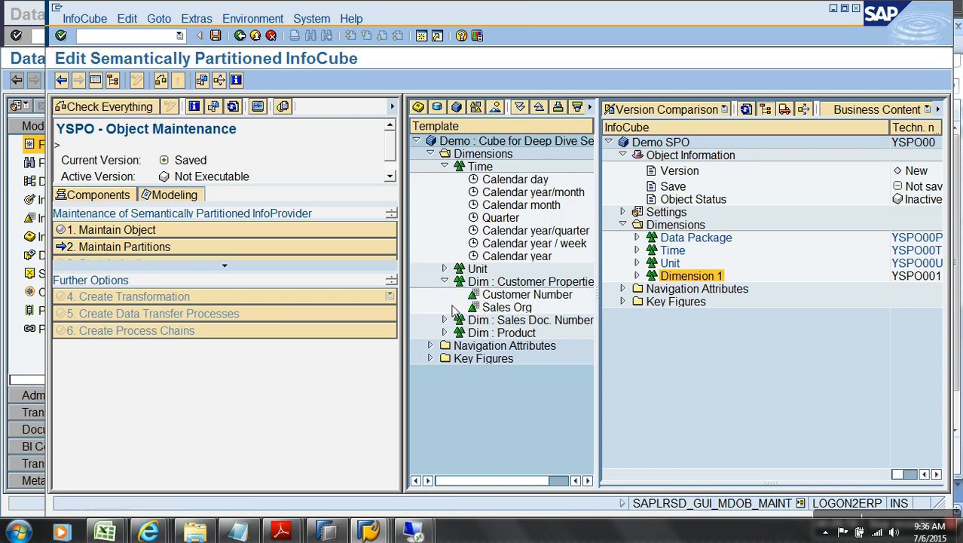
click(445, 320)
click(444, 345)
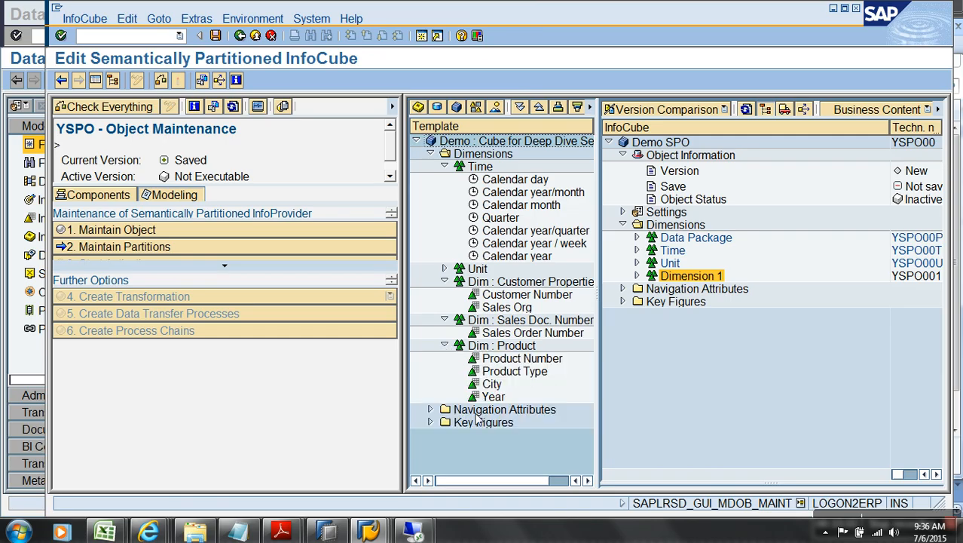
key(alt+Tab)
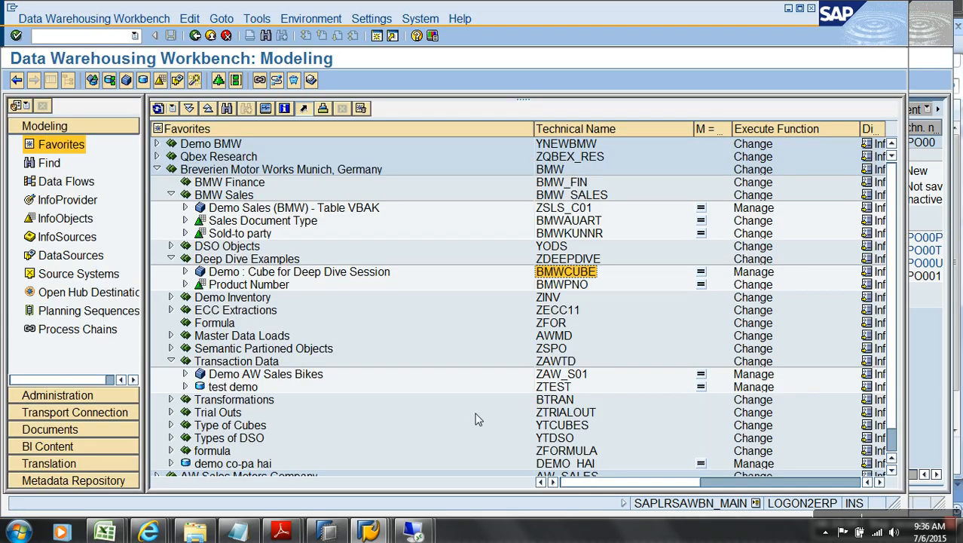
key(alt+Tab)
click(694, 278)
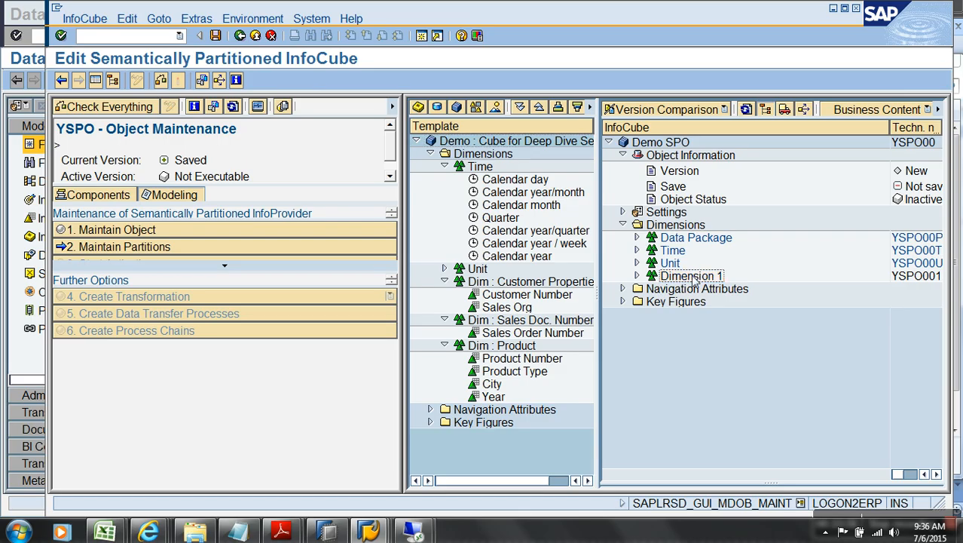
Step: Add ZSLSDOC to Dimension 1 via InfoObject Direct Input
right_click(694, 278)
click(742, 351)
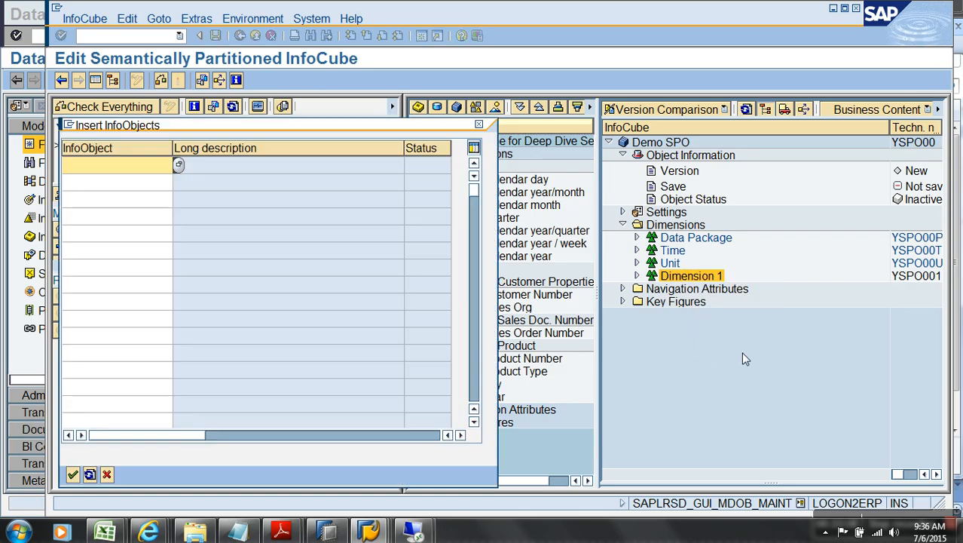
text(zslsdoc)
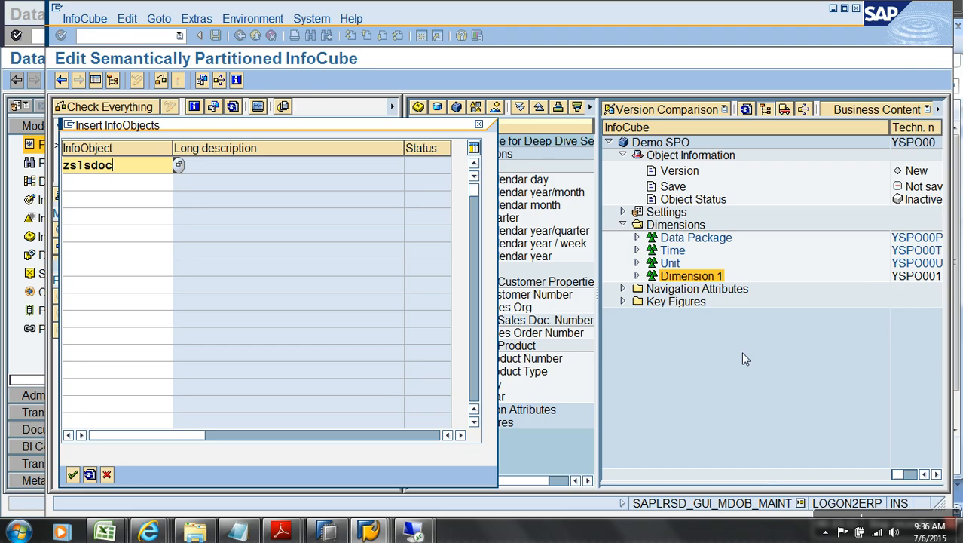
key(Return)
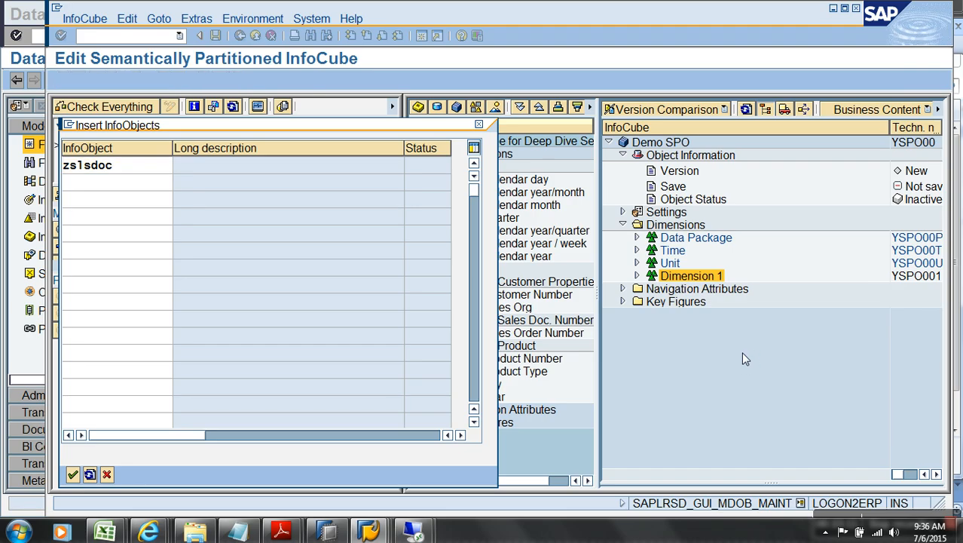
click(105, 531)
click(222, 437)
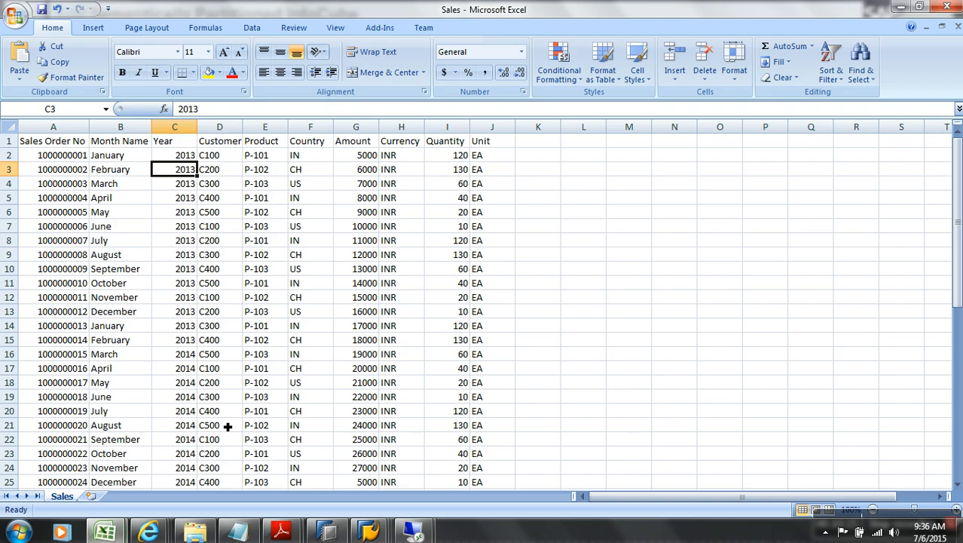
key(alt+Tab)
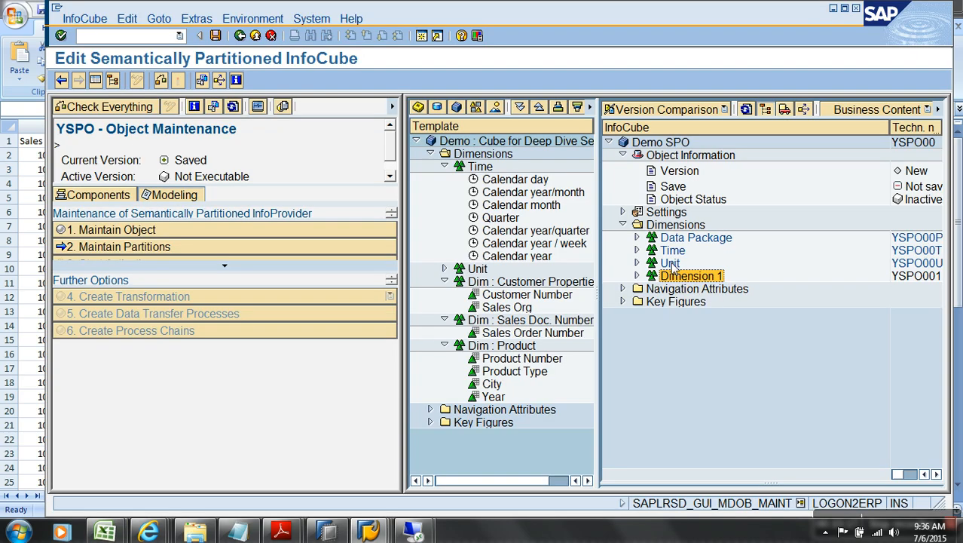
Step: Add ZMNAME (MiddleName) to Dimension 1 and check its details
right_click(697, 279)
click(761, 353)
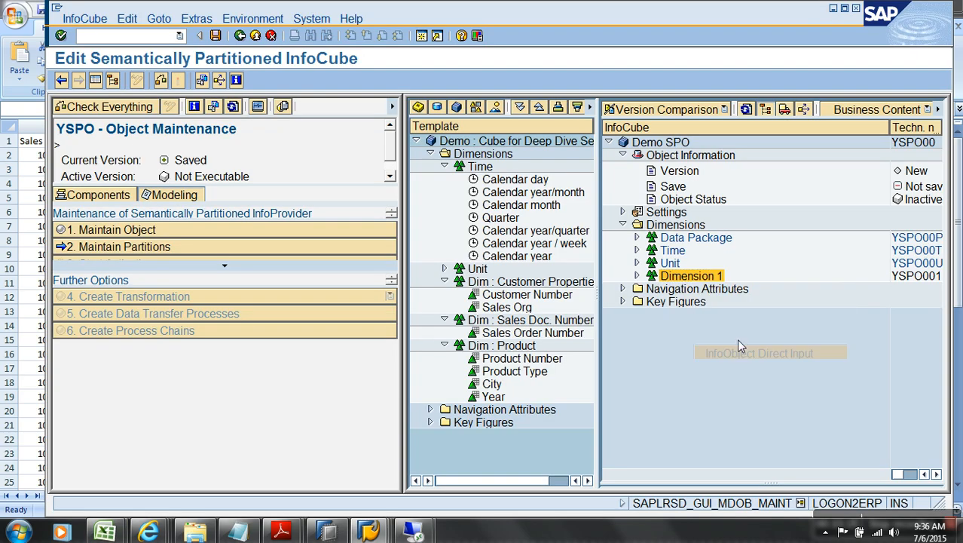
text(zmna)
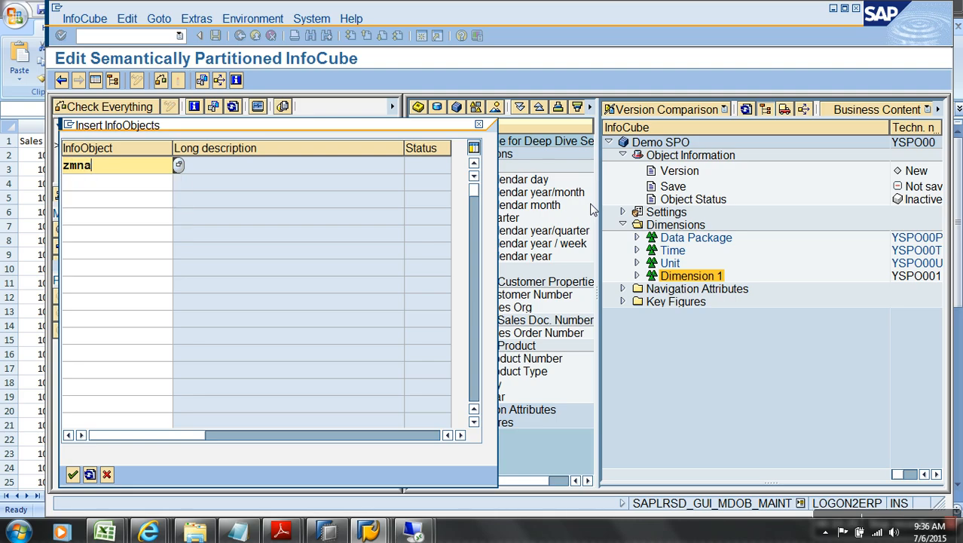
key(Return)
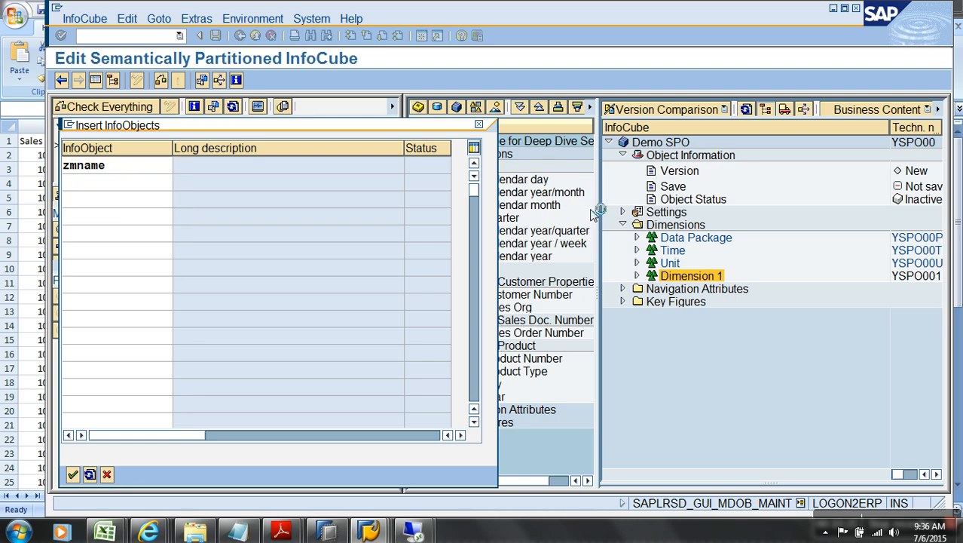
click(636, 276)
key(alt+Tab)
key(alt+Tab)
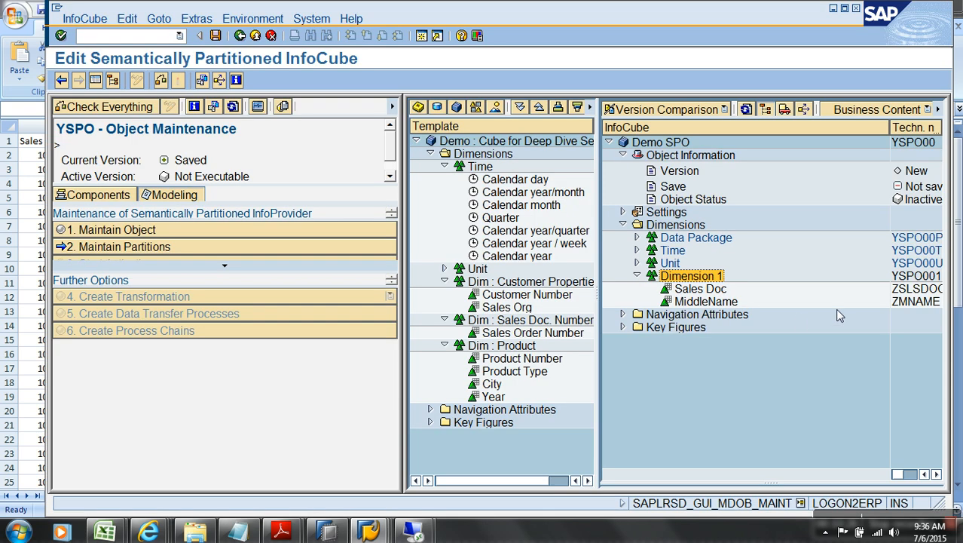
double_click(918, 301)
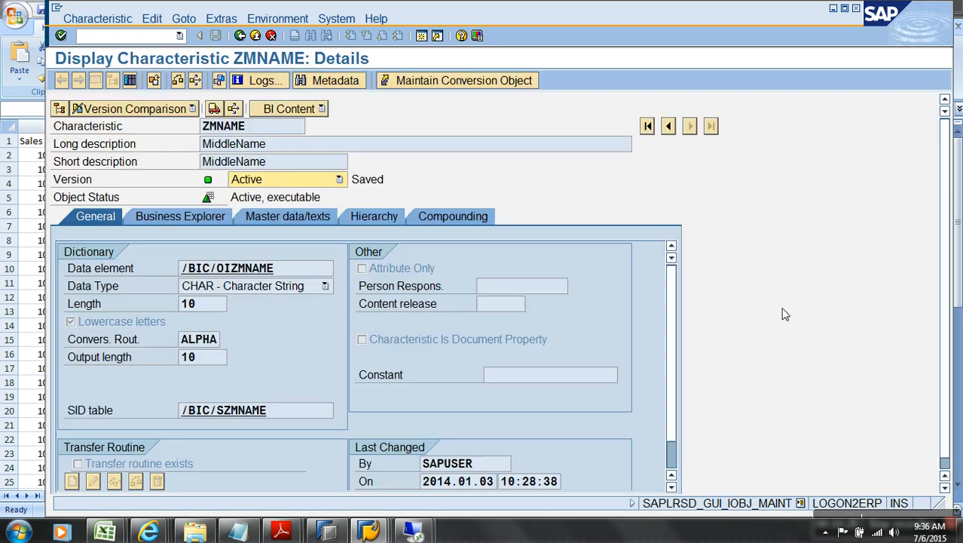
click(241, 36)
key(alt+Tab)
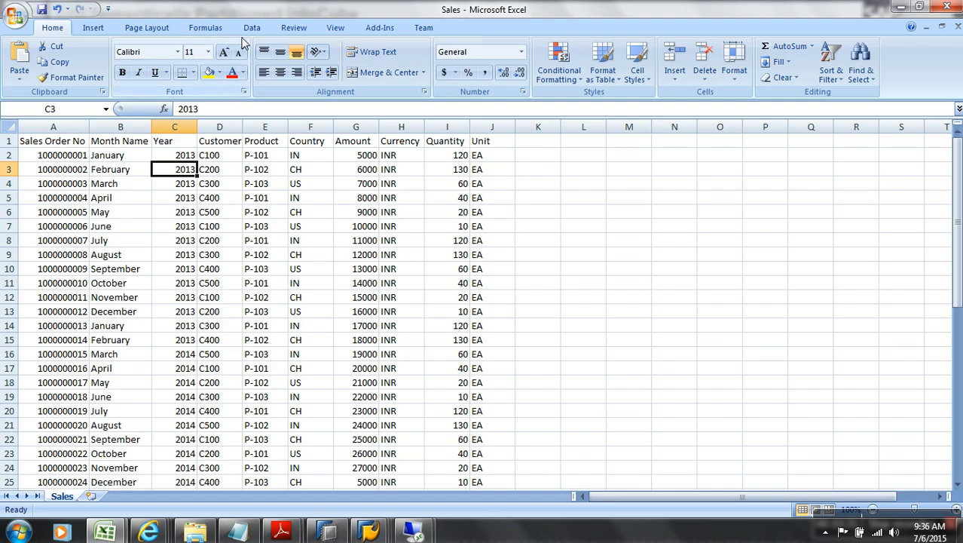
key(alt+Tab)
Step: Add calendar year 0CALYEAR to the Time dimension
click(670, 251)
right_click(670, 251)
click(736, 304)
click(178, 165)
double_click(110, 215)
key(Return)
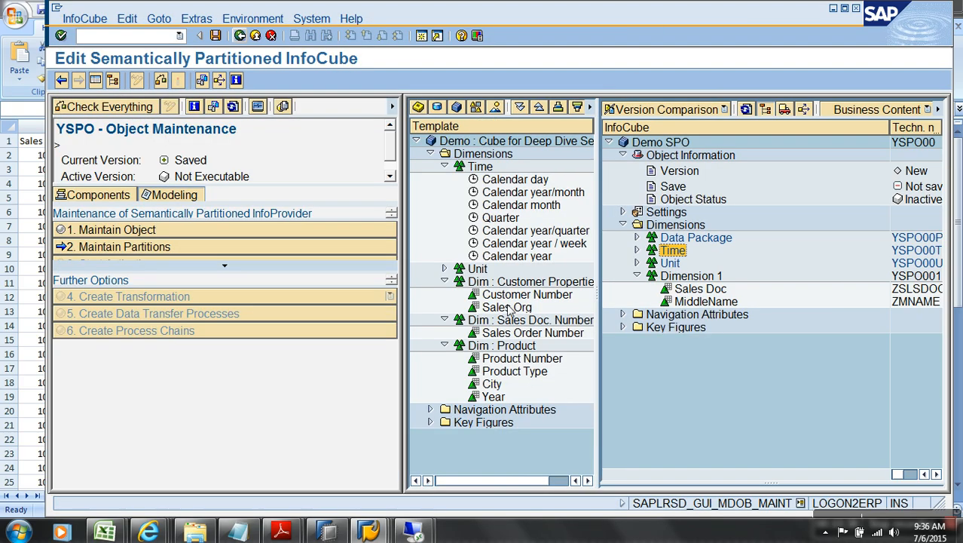
Step: Drag Customer Number from the template into Dimension 1, inspect it, then remove it
right_click(693, 276)
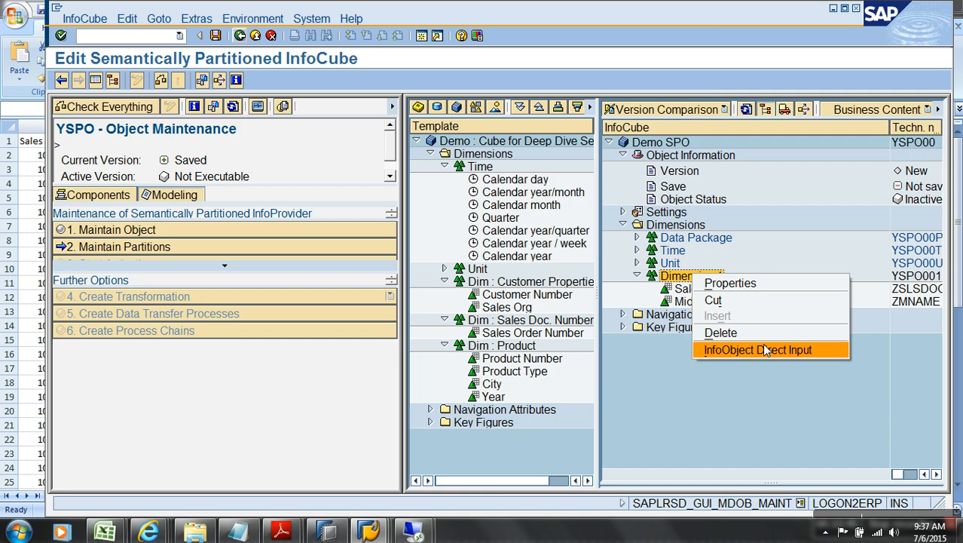
click(767, 477)
drag(533, 299, 682, 279)
double_click(738, 315)
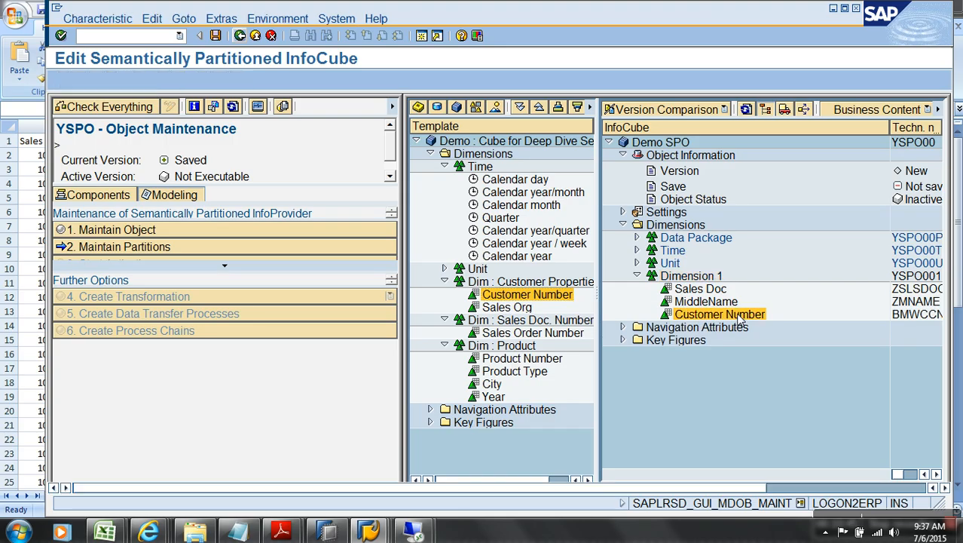
key(alt+Tab)
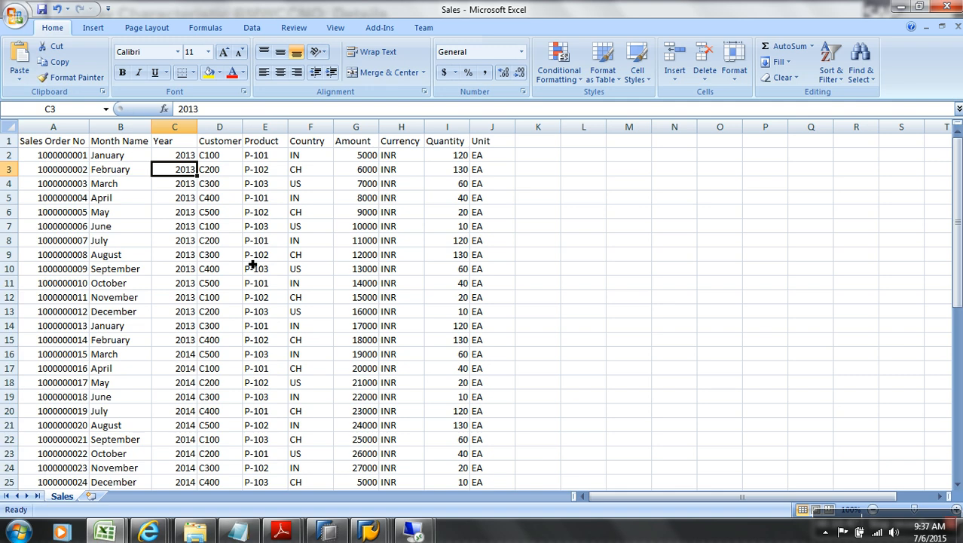
key(alt+Tab)
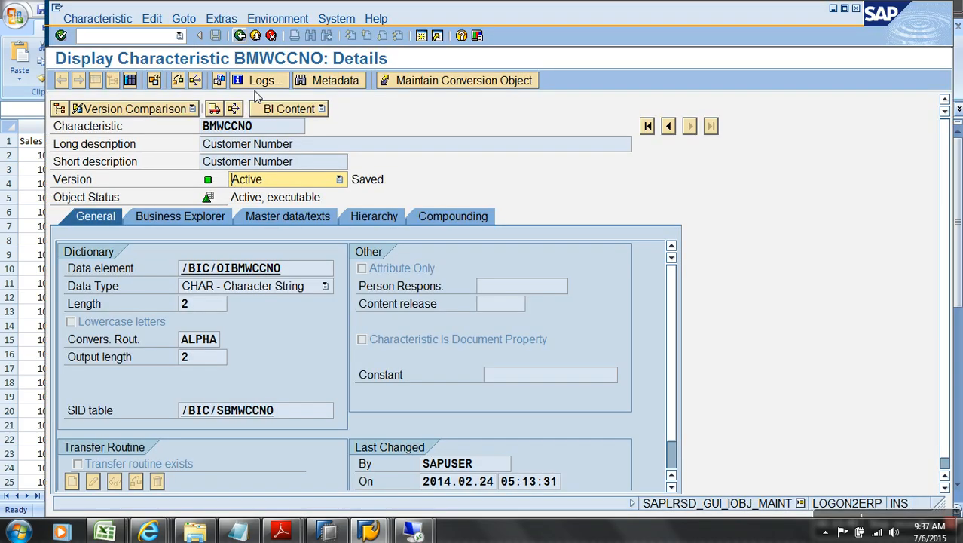
click(239, 35)
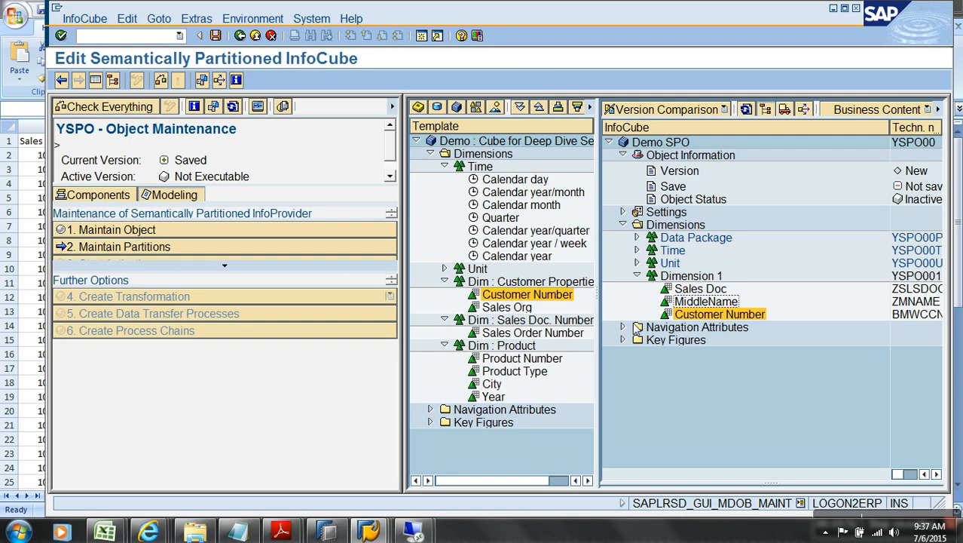
drag(715, 321, 548, 311)
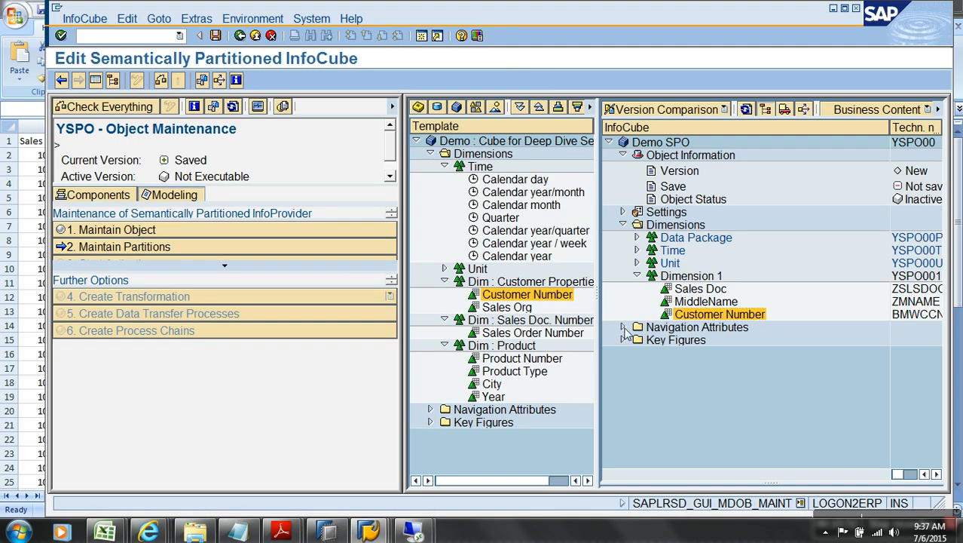
Step: Insert ZCNO (cust number) into Dimension 1 and review its details
right_click(719, 283)
click(762, 353)
text(zcno)
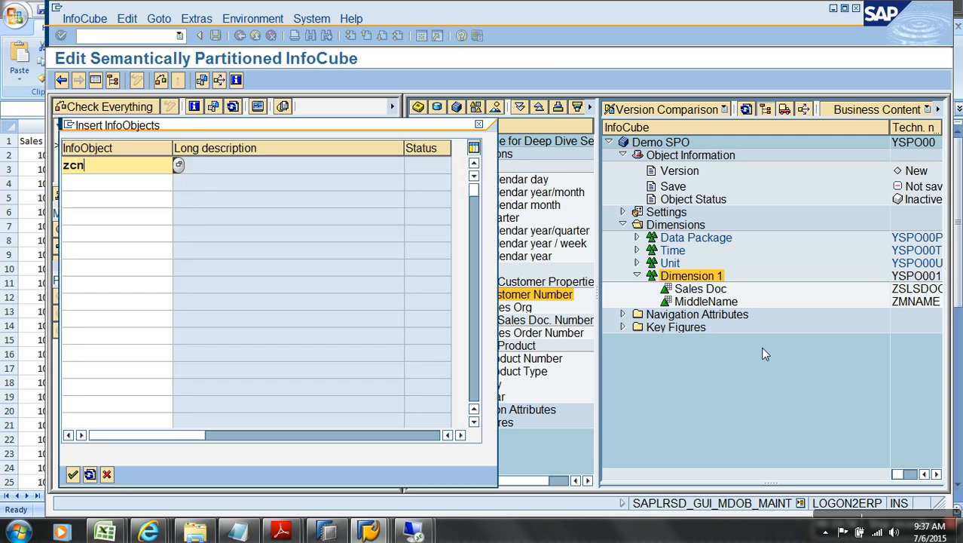
key(Return)
double_click(722, 314)
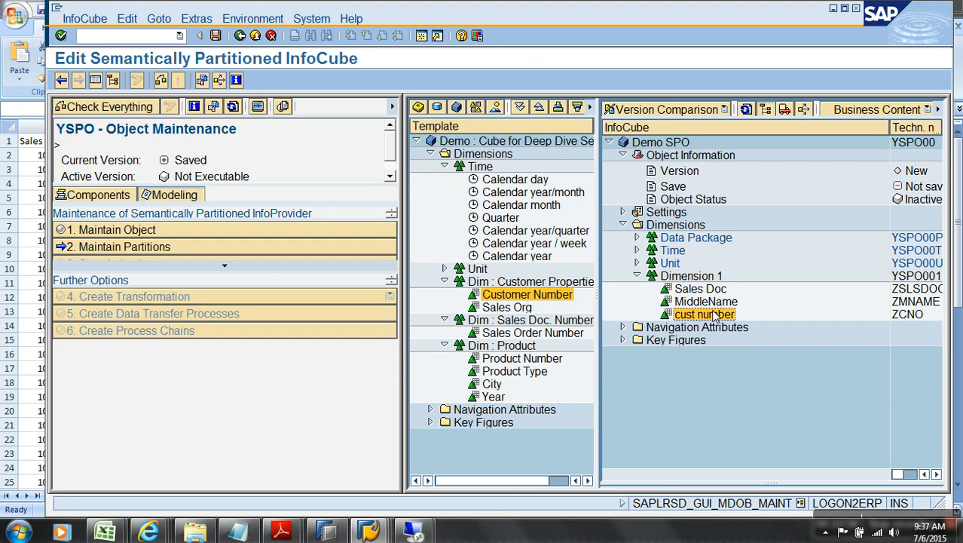
click(240, 35)
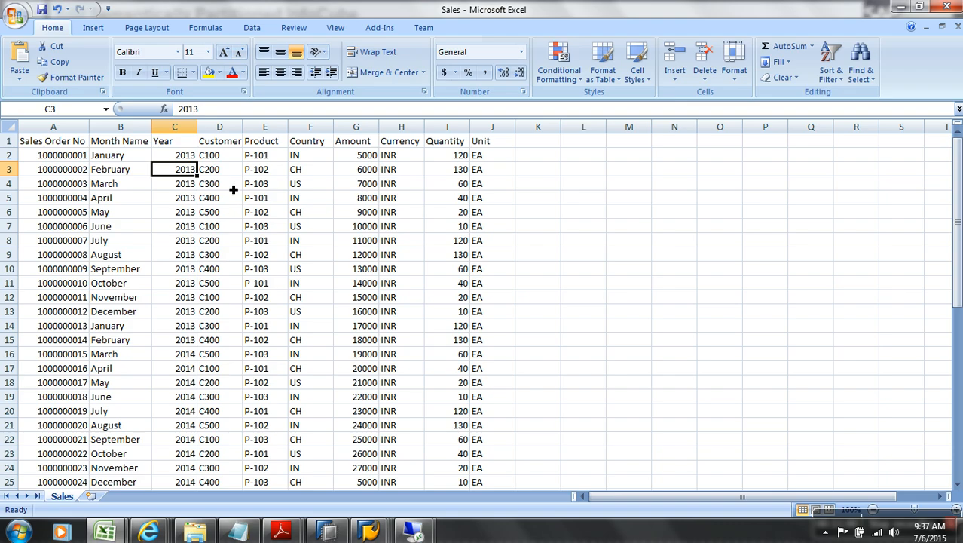
Step: Drag Product Number from the template onto Dimension 1 and review its details
click(226, 156)
click(265, 155)
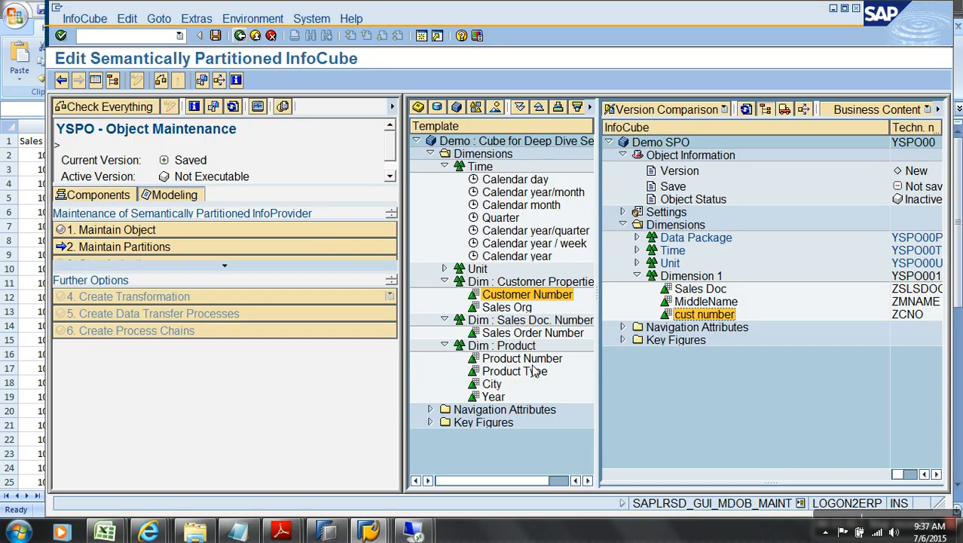
drag(528, 359, 692, 285)
double_click(720, 328)
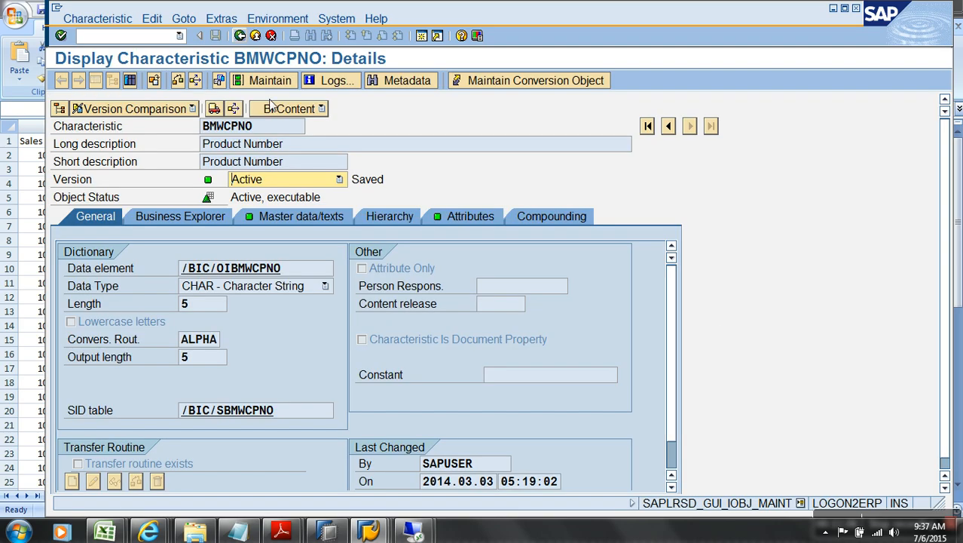
click(240, 35)
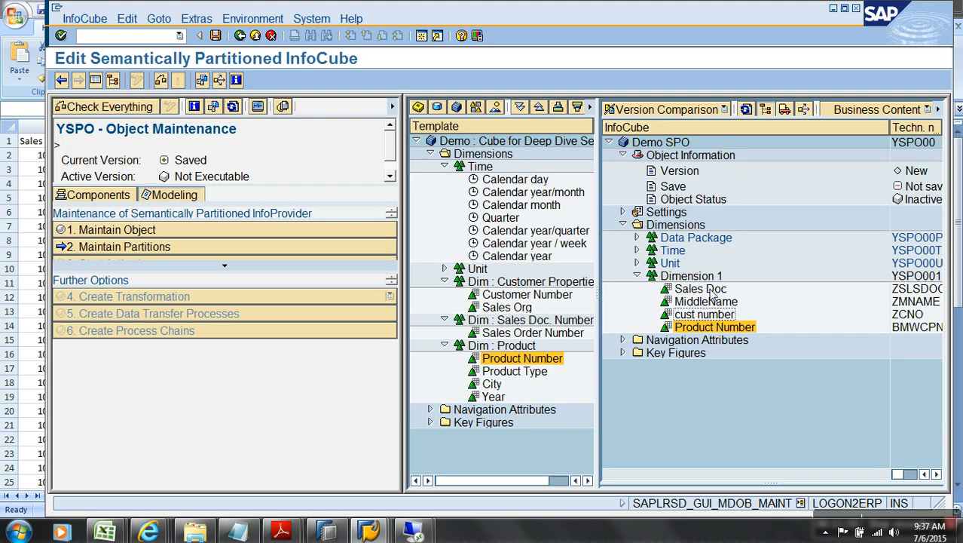
click(704, 277)
right_click(705, 278)
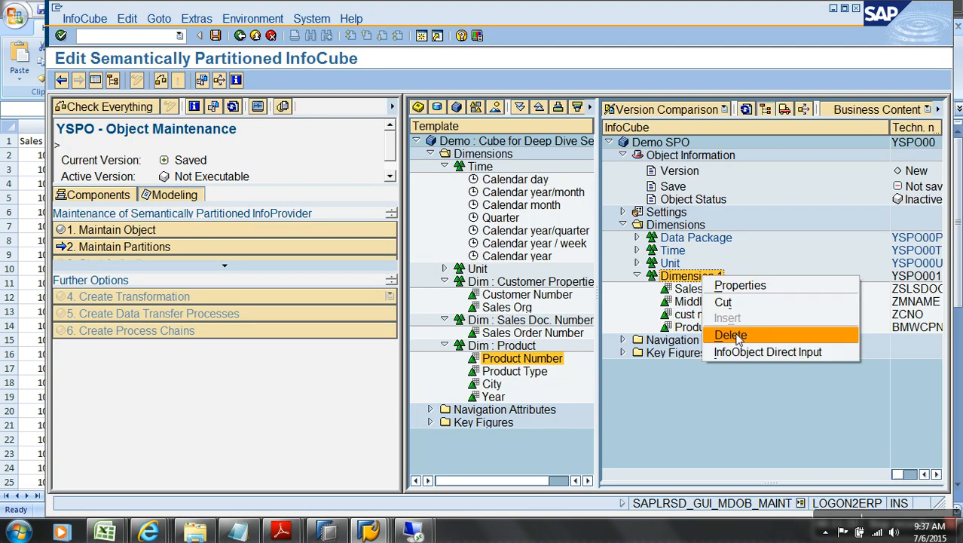
Step: Try entering ZCCOUNTRY, then look up InfoObjects matching z*cntry for Dimension 1
click(741, 352)
text(zccountry)
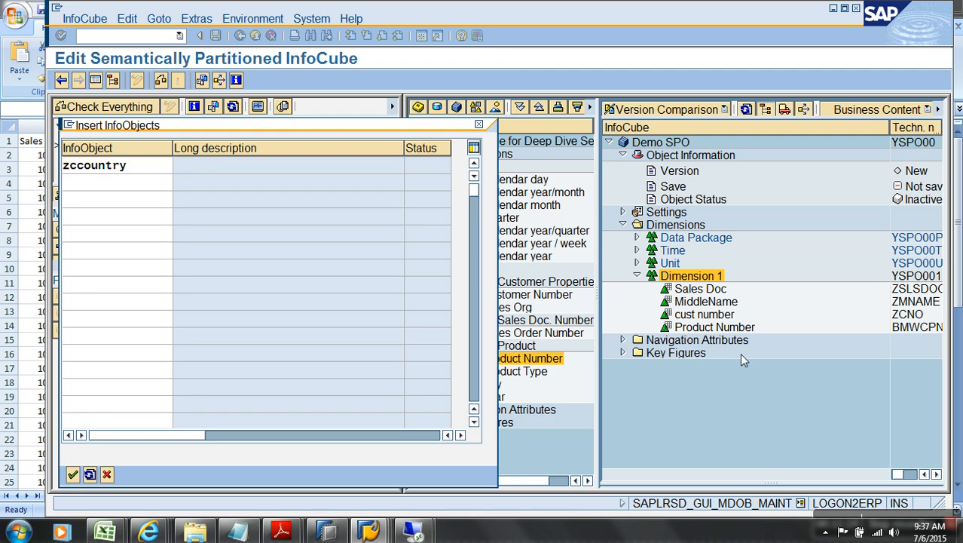
key(Return)
key(Return)
right_click(699, 278)
click(727, 356)
text(z*)
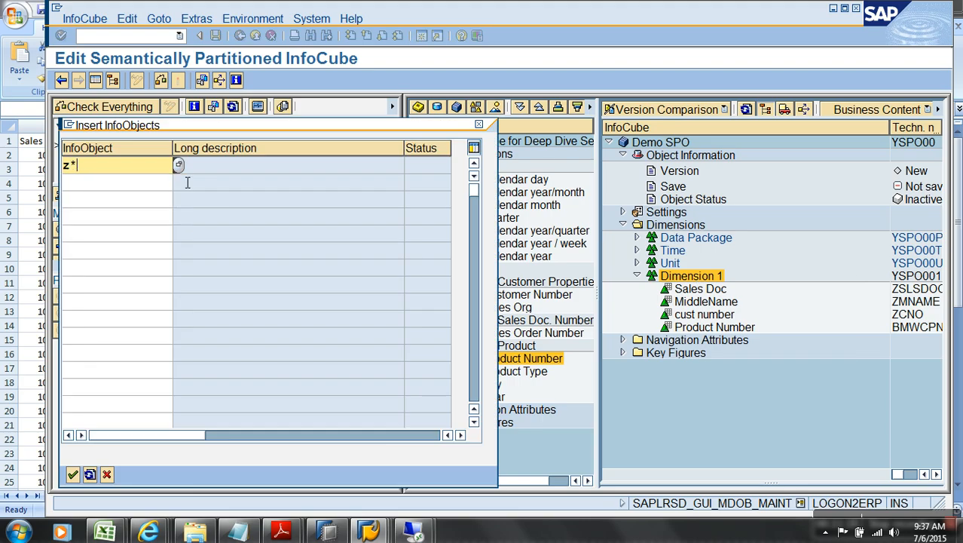
text(cntry)
key(Return)
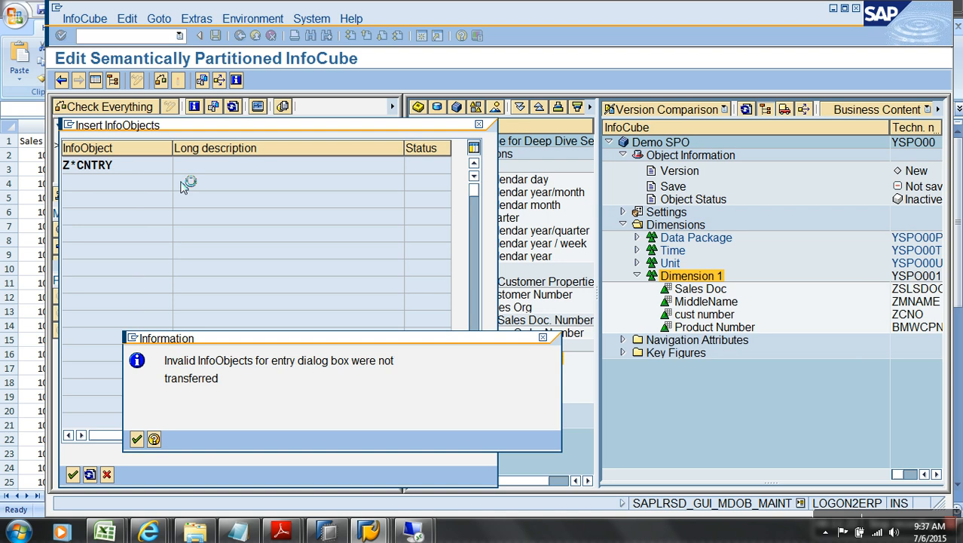
right_click(695, 278)
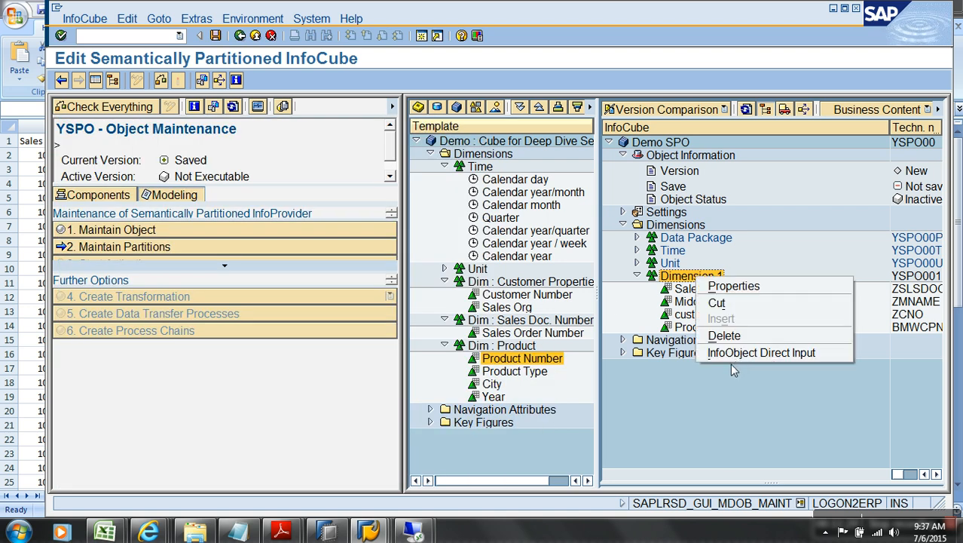
click(718, 354)
text(z*cntry)
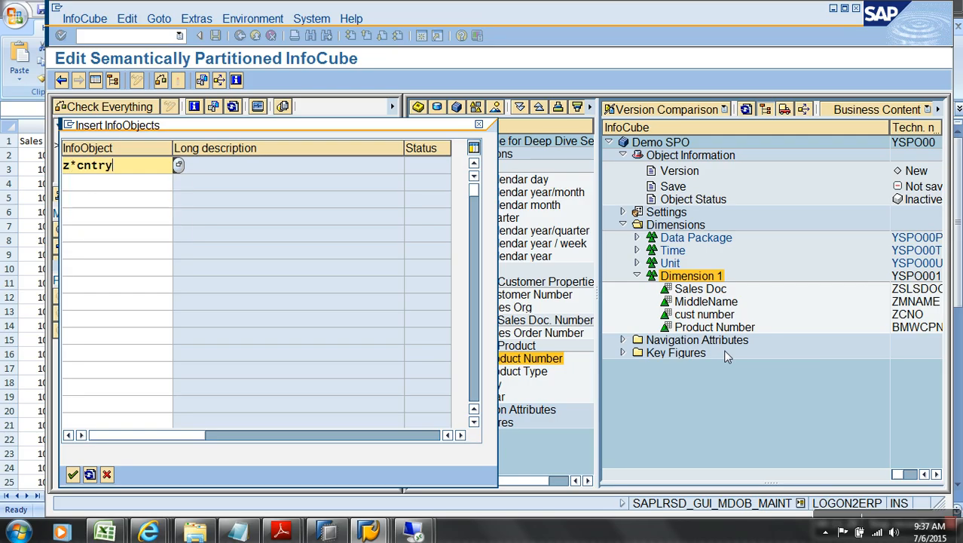
key(Return)
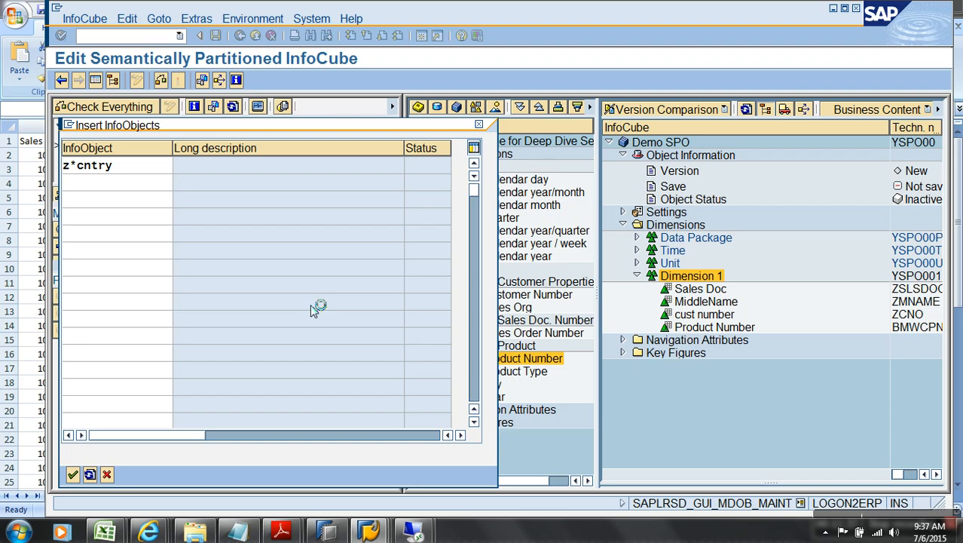
Step: Check the Sales workbook's Amount, Currency and Quantity headers, then return to the InfoObject list
mouse_move(107, 533)
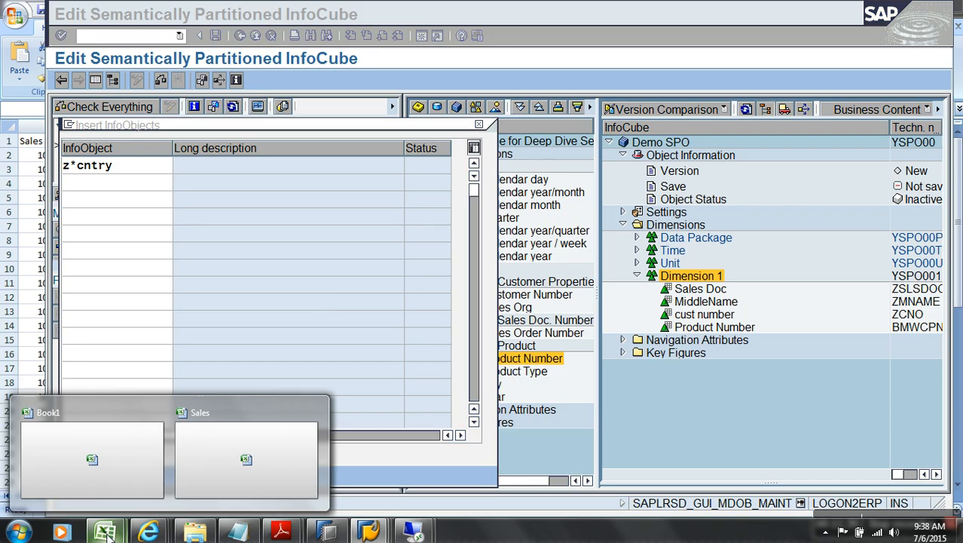
click(292, 430)
drag(362, 147, 456, 145)
click(381, 531)
click(310, 461)
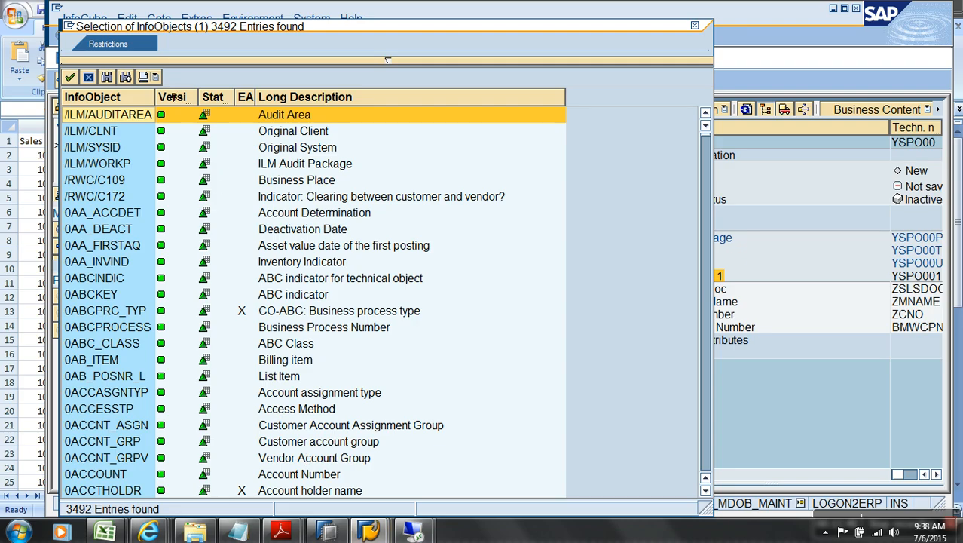
Step: Search the InfoObject list for 'C' and choose 0COUNTRY Country Key for insertion
click(107, 77)
text(Country)
key(Return)
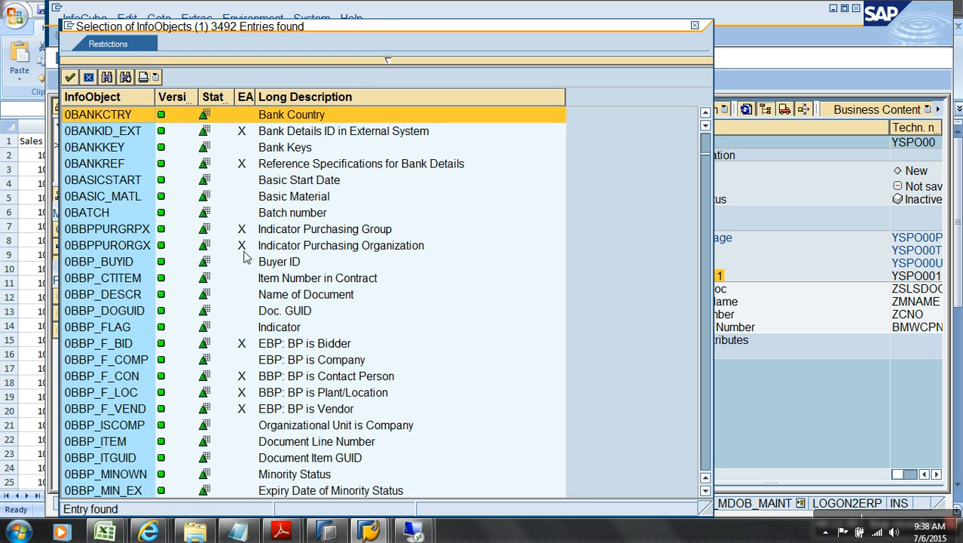
click(125, 77)
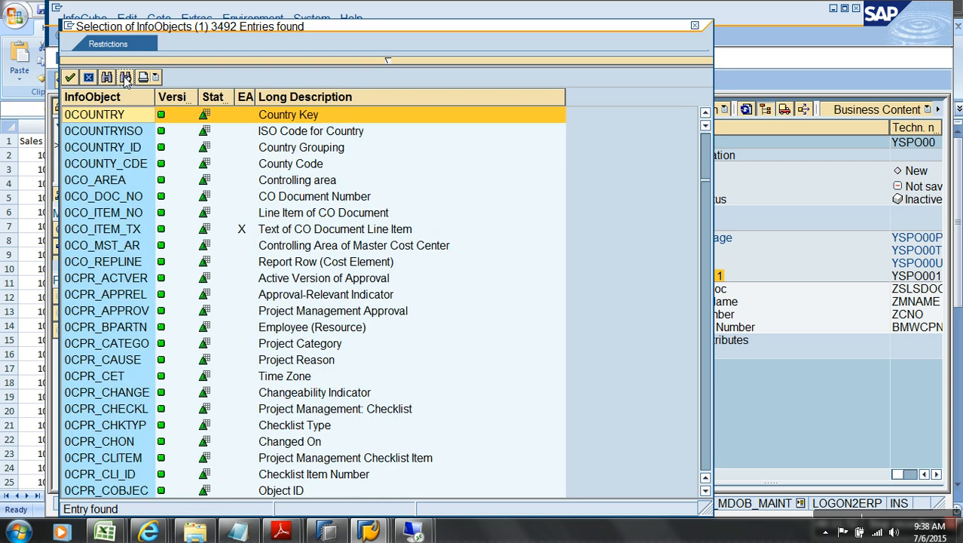
double_click(121, 120)
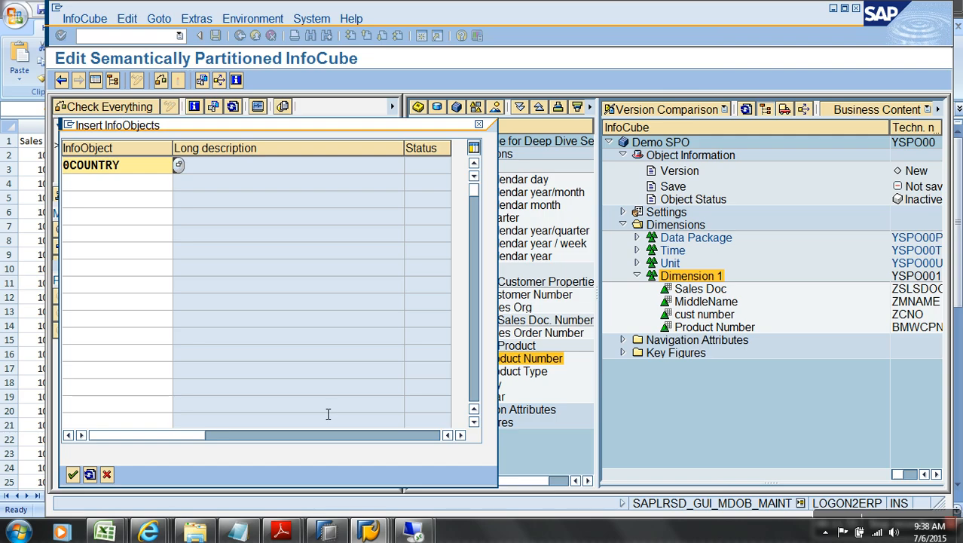
key(alt+Tab)
key(alt+Tab)
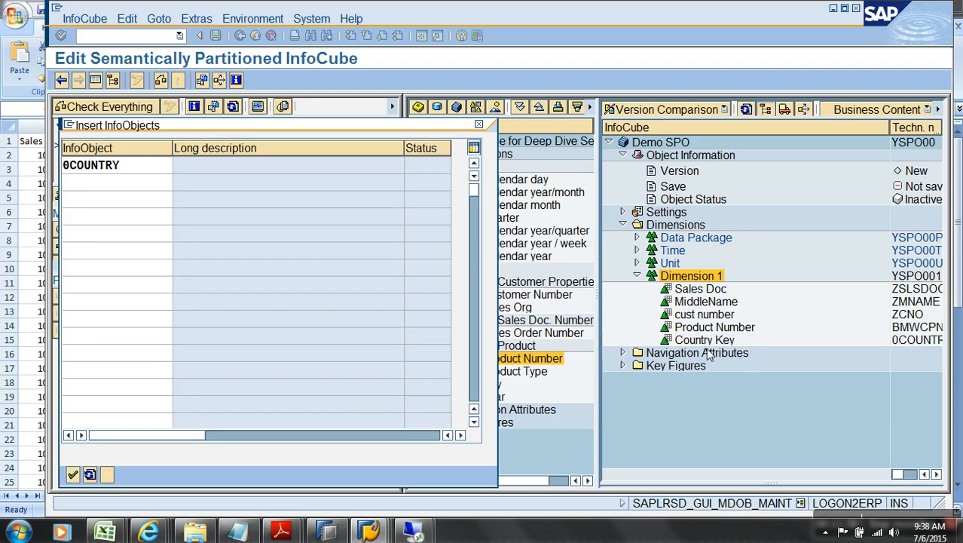
Step: Add key figures ZAMOUNT and ZQUANTITY to the Key Figures folder through InfoObject Direct Input
right_click(690, 367)
click(769, 439)
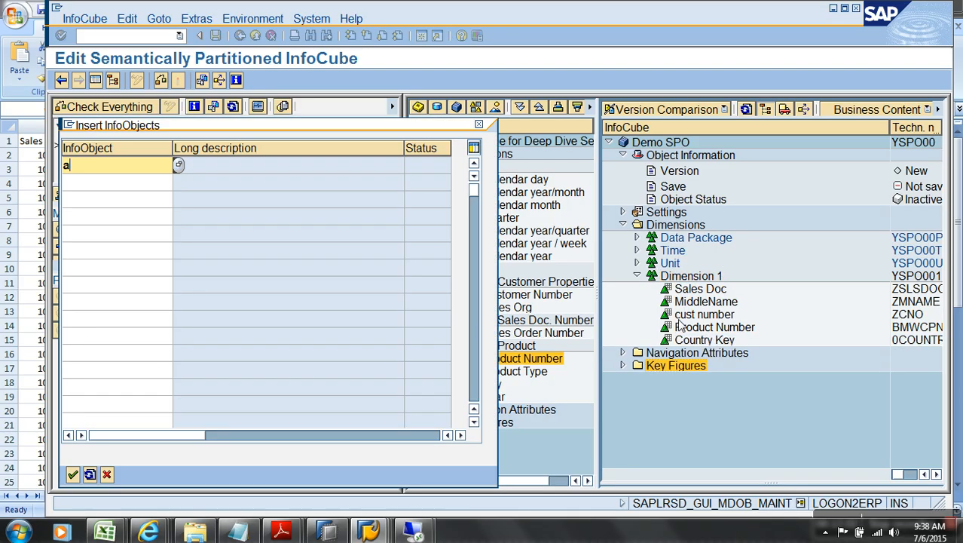
text(amoun)
key(Home)
text(zt)
key(Return)
right_click(692, 366)
click(759, 440)
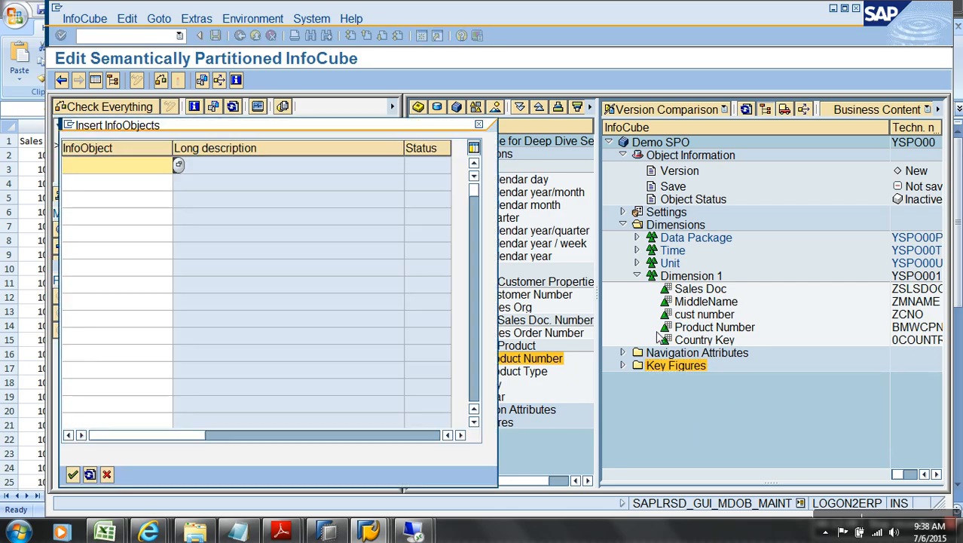
text(zquantity)
key(Return)
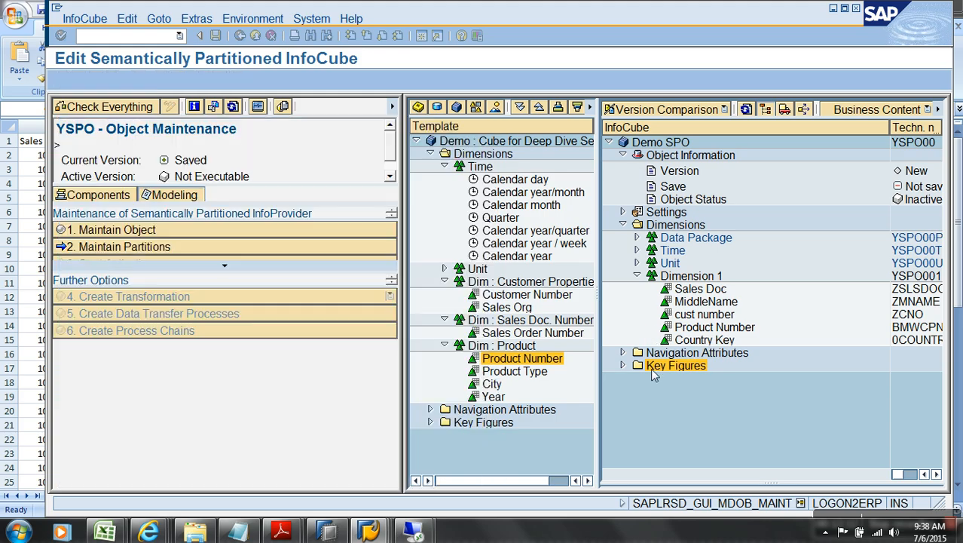
Step: Expand Key Figures and Unit, maximize the SAP window, and resize the Further Options area
click(623, 366)
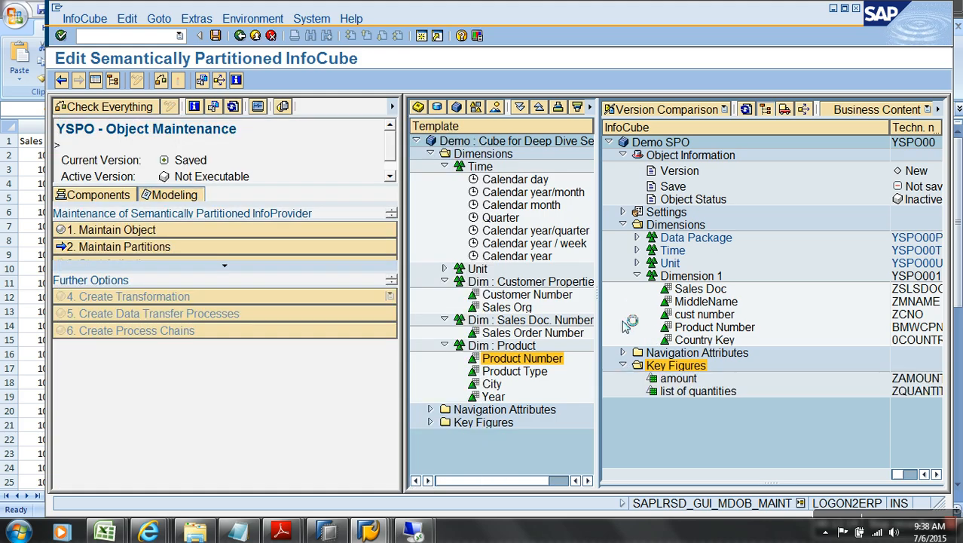
click(637, 262)
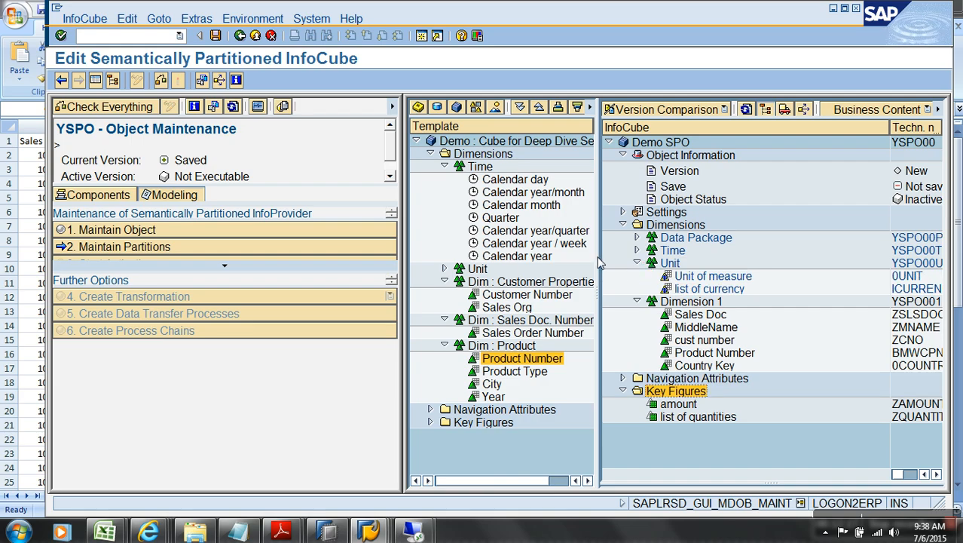
click(229, 268)
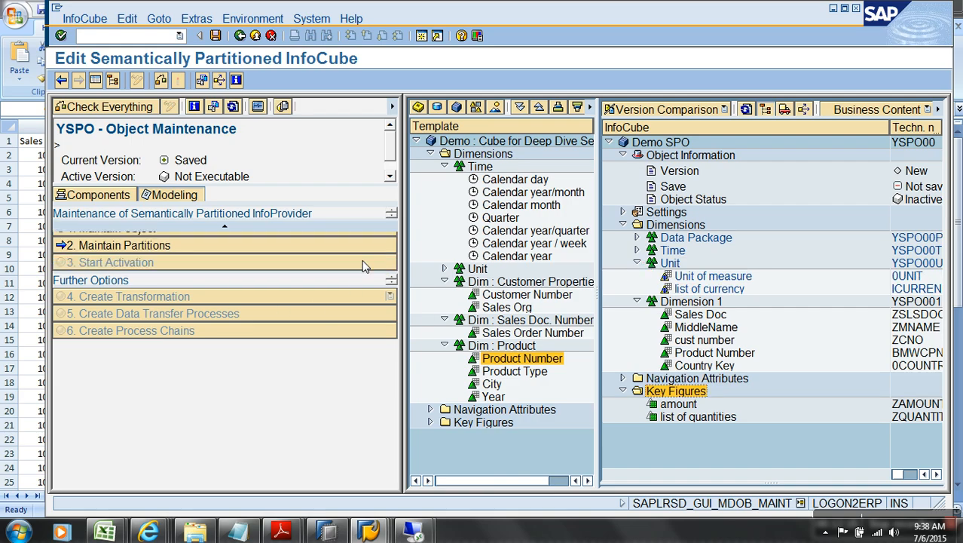
double_click(548, 15)
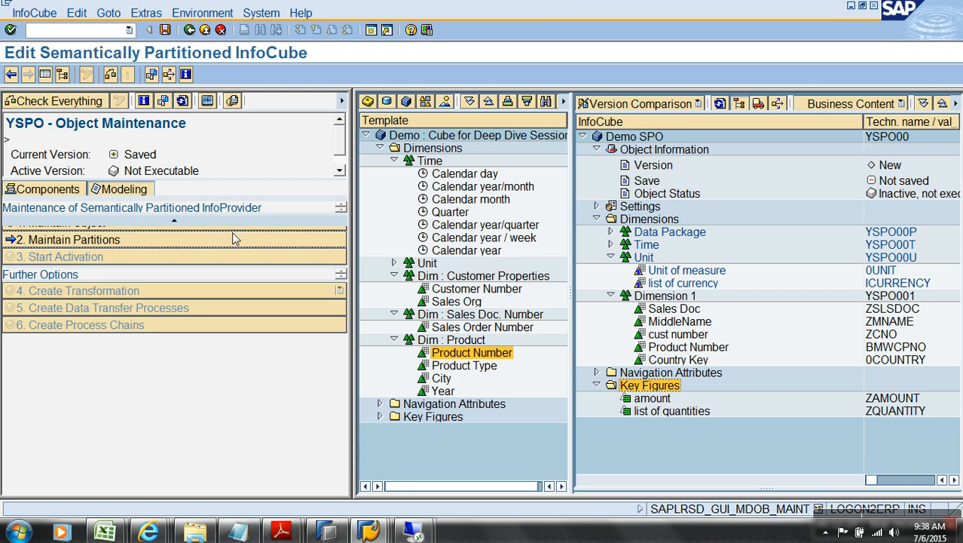
click(174, 221)
click(174, 222)
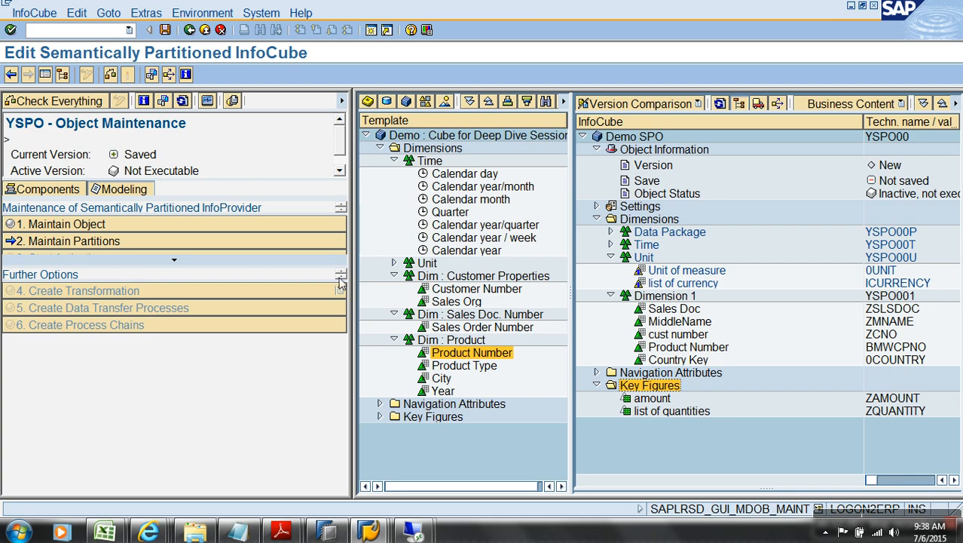
click(340, 171)
scroll(341, 172, up, 1)
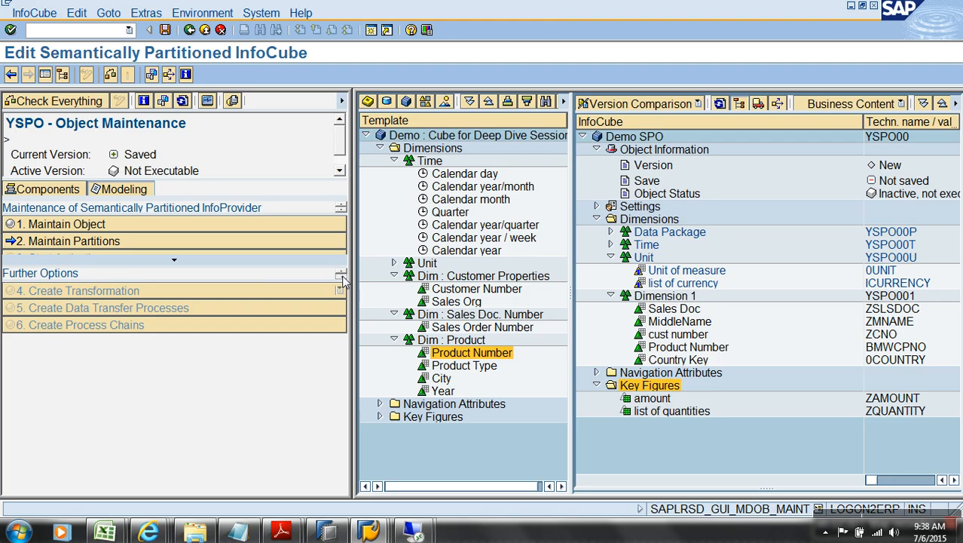
drag(342, 271, 341, 273)
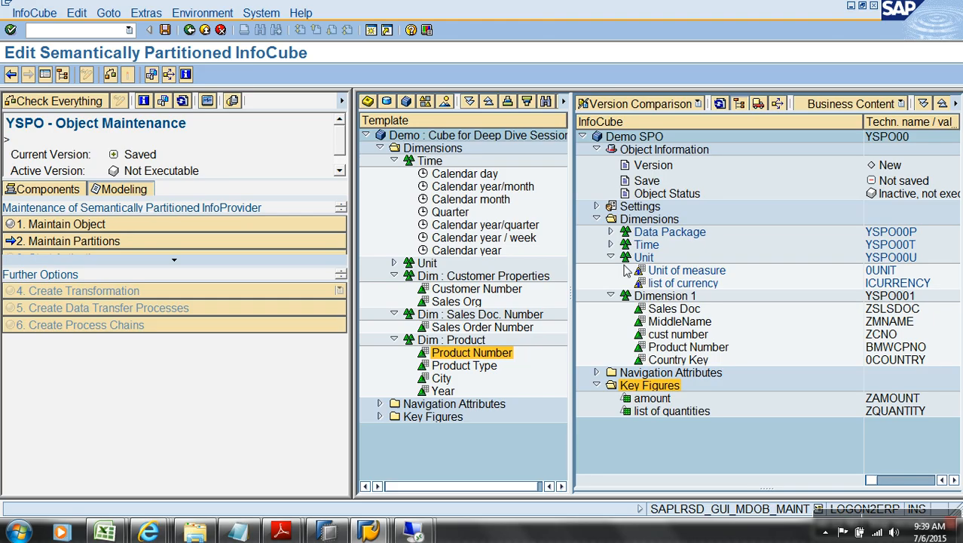
Step: Save the Demo SPO cube and choose Calendar year 0CALYEAR as its partitioning criterion
click(165, 31)
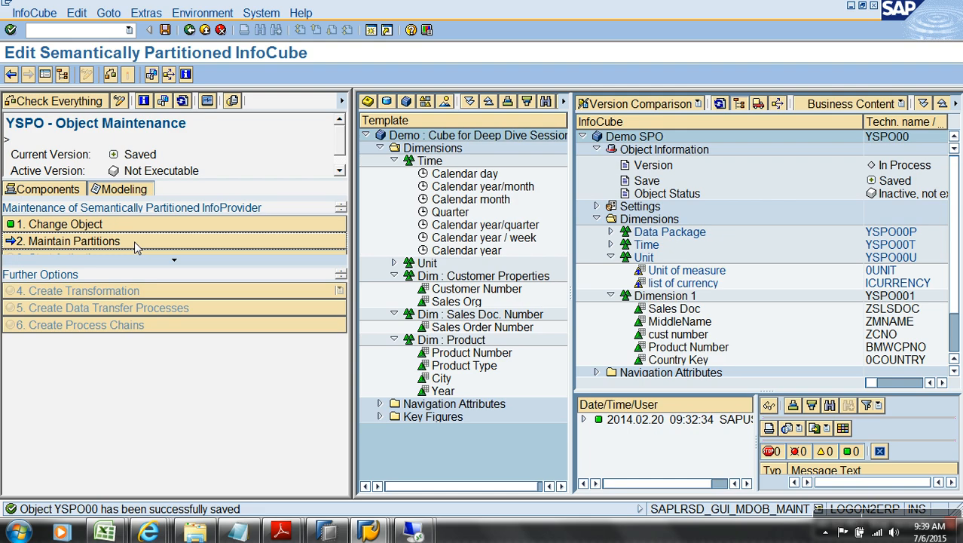
click(134, 241)
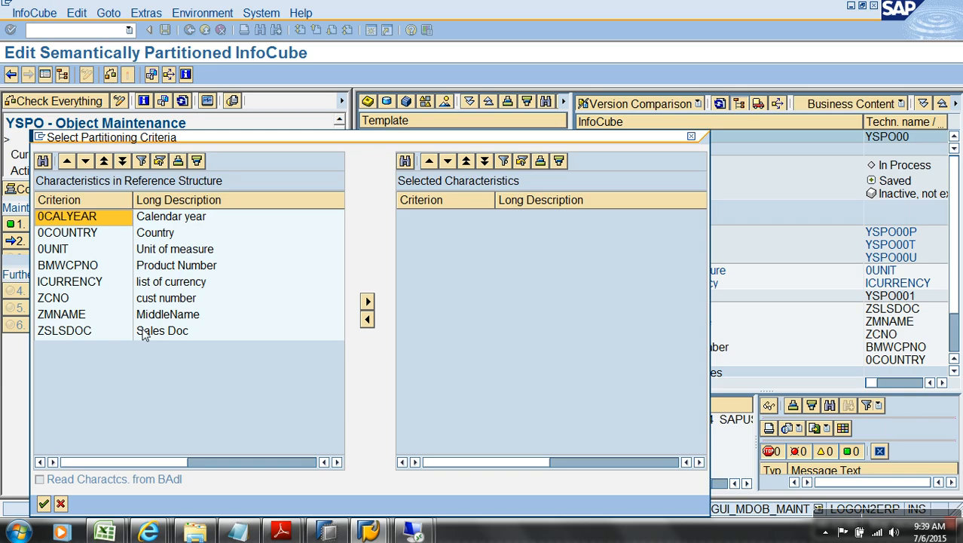
click(101, 219)
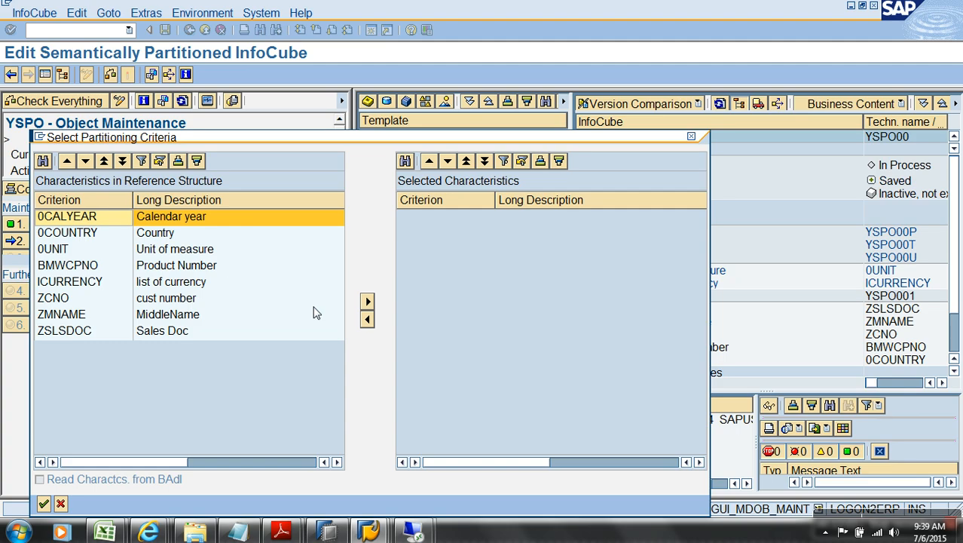
click(367, 304)
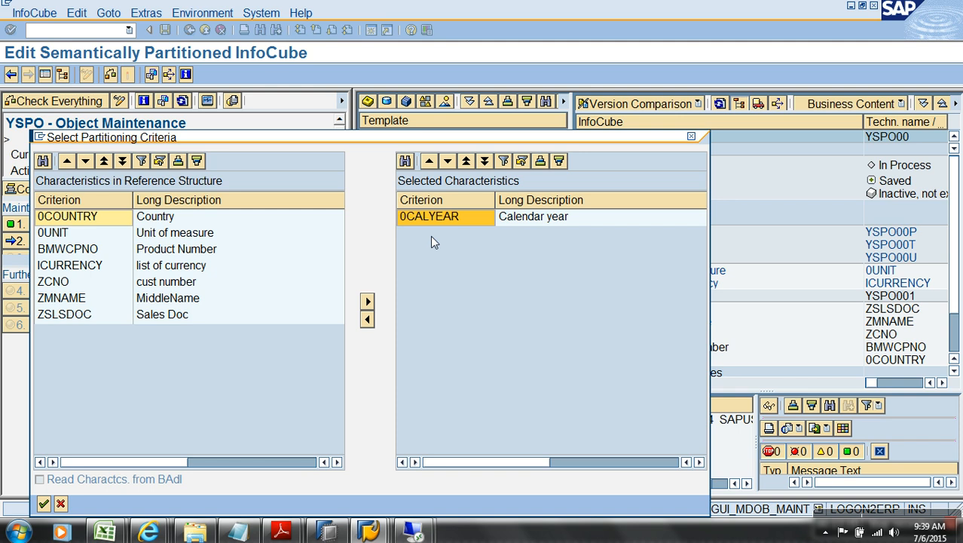
click(43, 504)
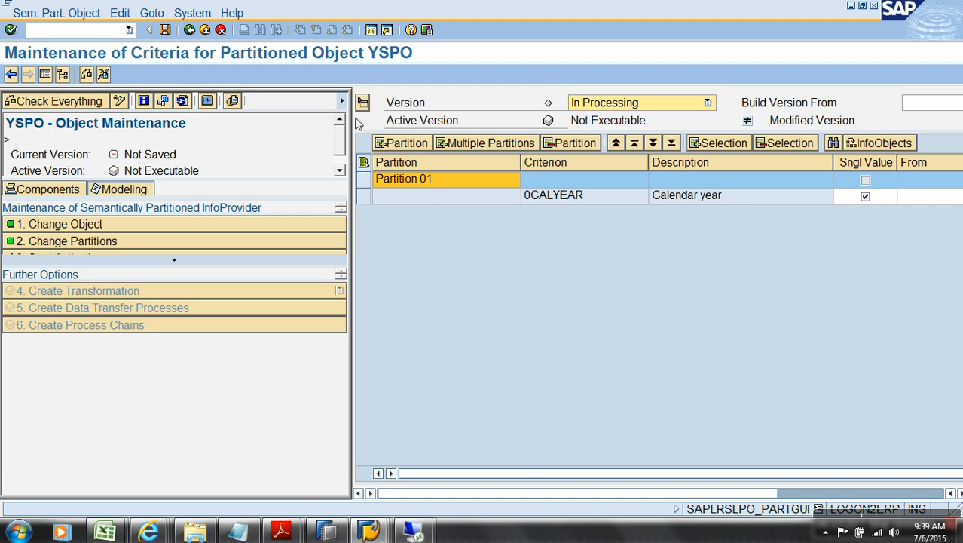
Step: Rename Partition 01 to 2012 and give it the year value 2012
drag(352, 121, 116, 121)
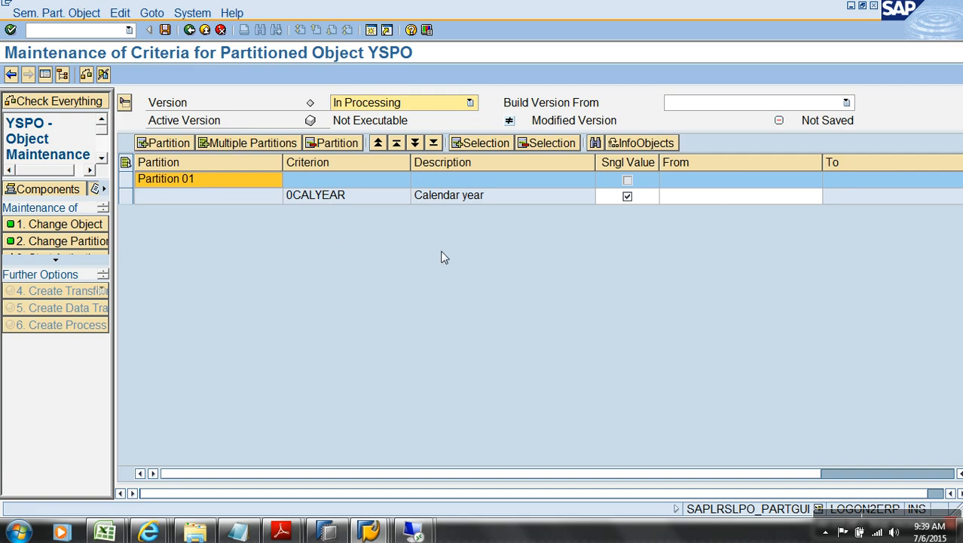
click(708, 198)
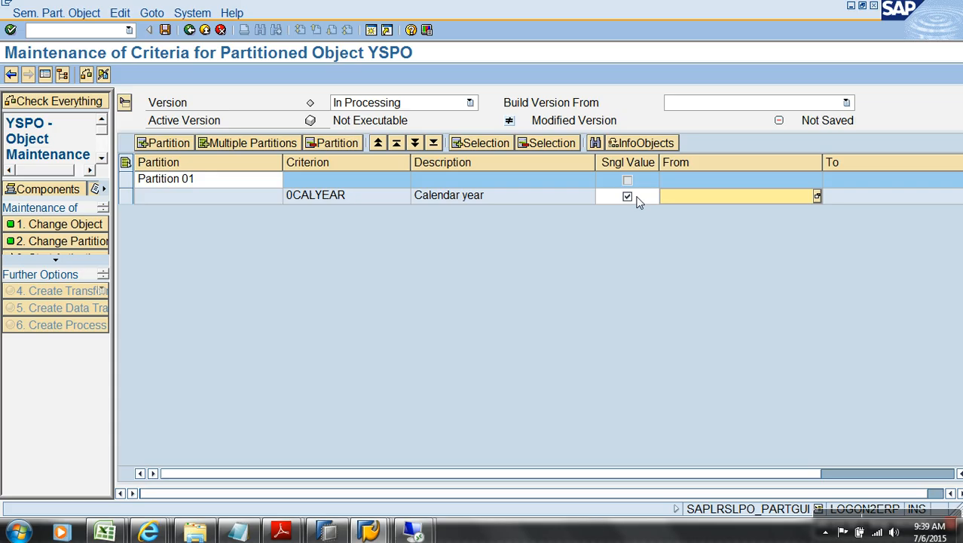
text(2012)
click(208, 180)
text(2012)
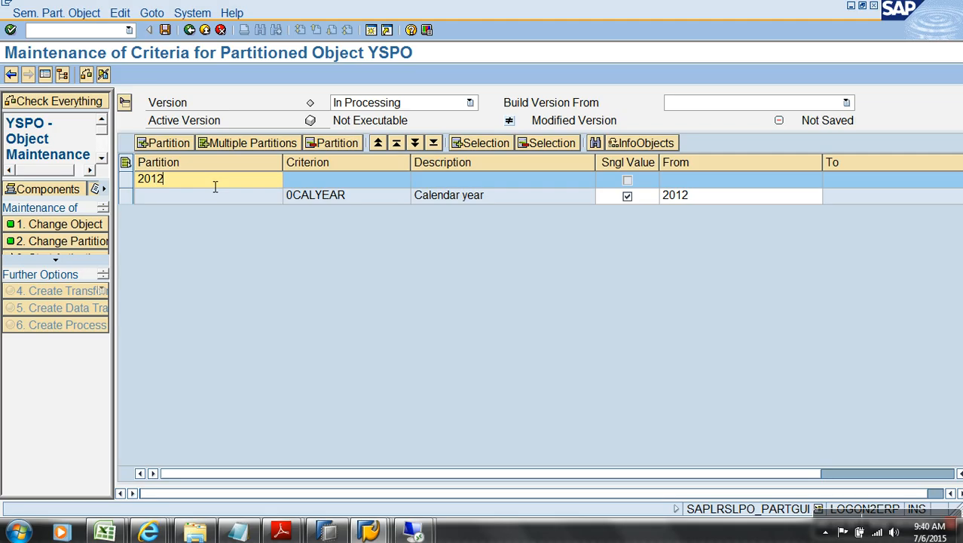
Step: Add partitions 2013 and 2014, each with its matching year value
click(173, 143)
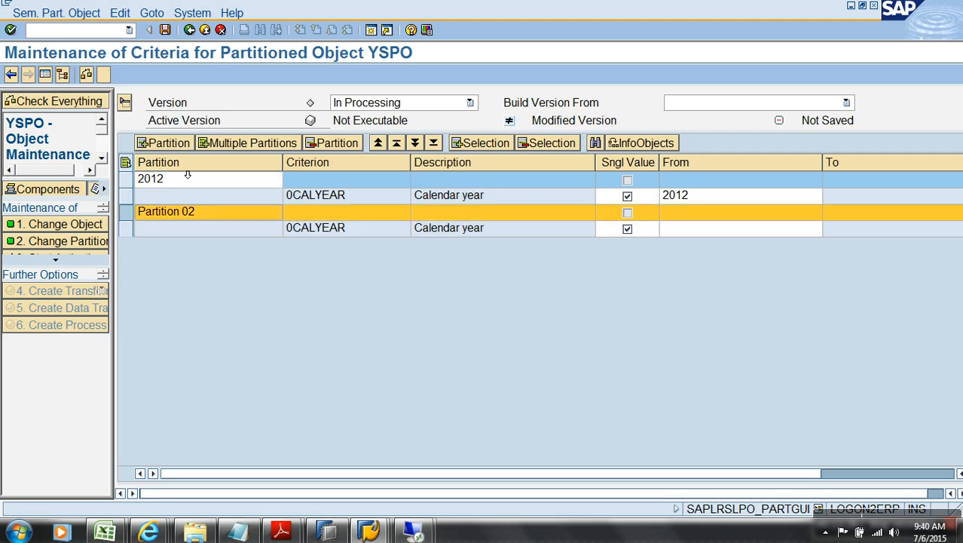
click(211, 214)
text(2013)
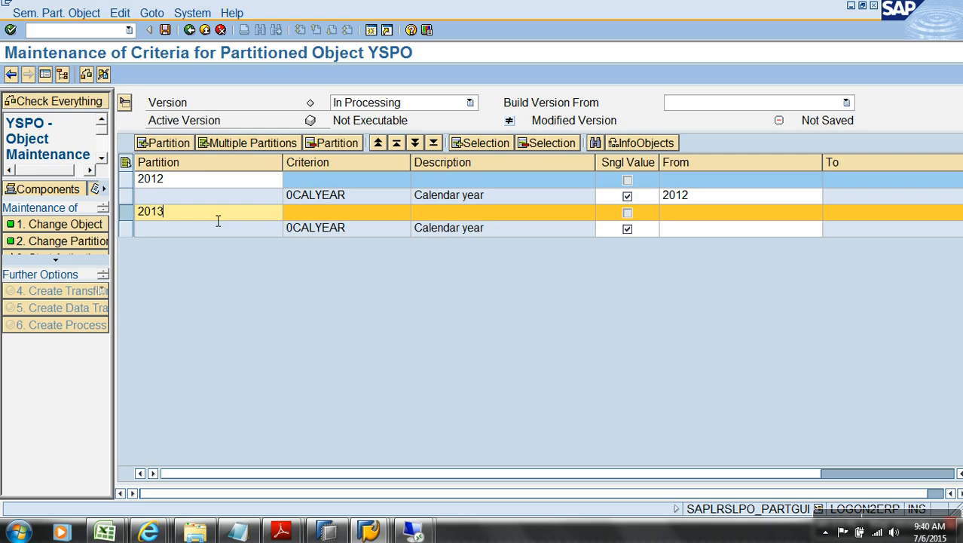
click(676, 230)
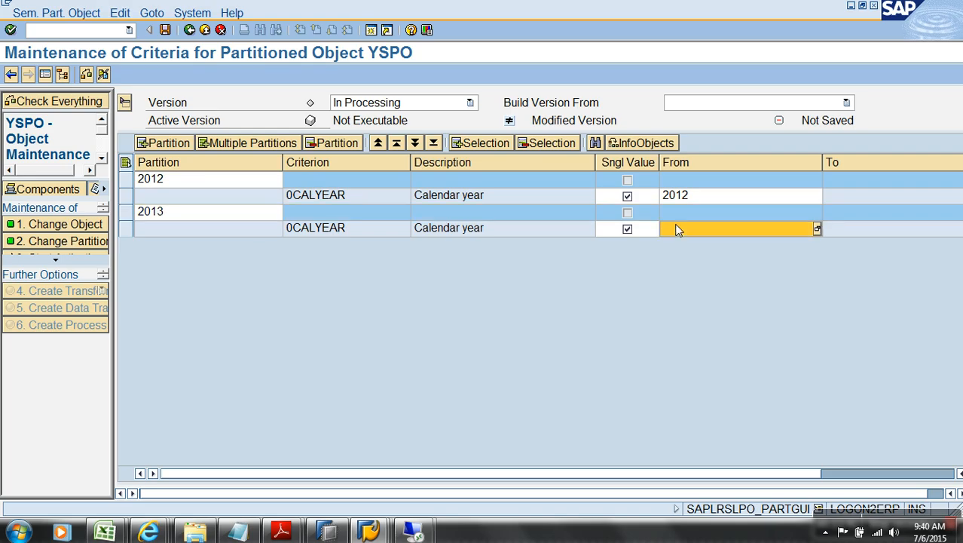
text(2013)
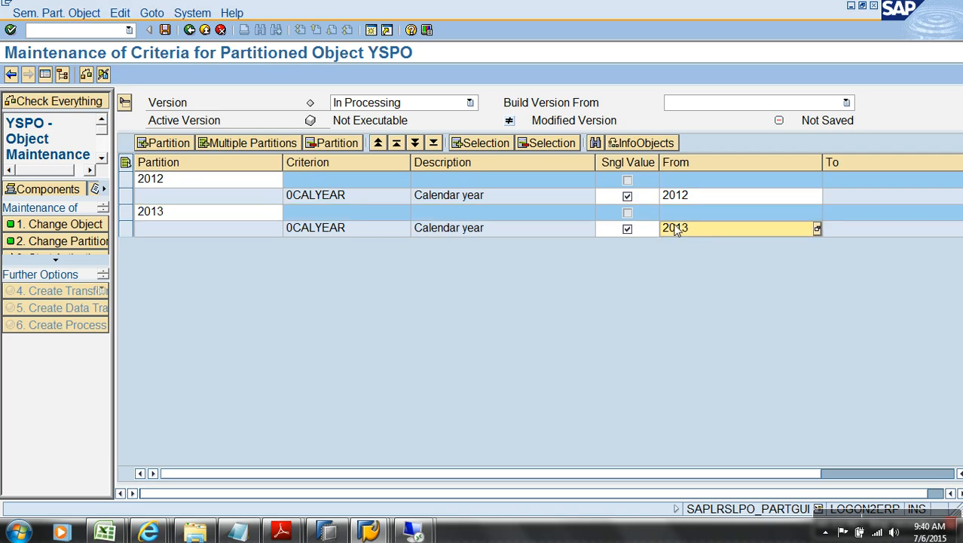
click(181, 142)
click(184, 245)
key(ctrl+a)
text(2)
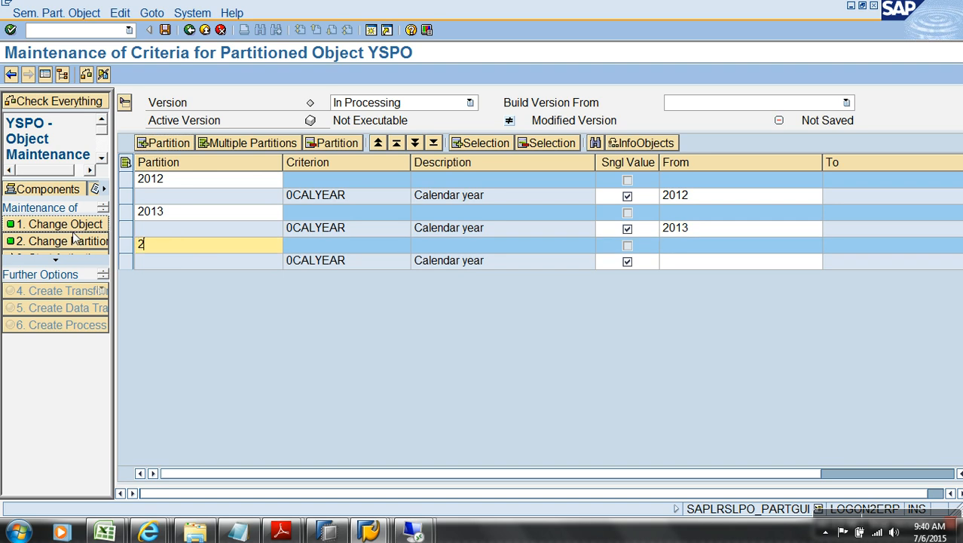
text(014)
click(692, 258)
text(2014)
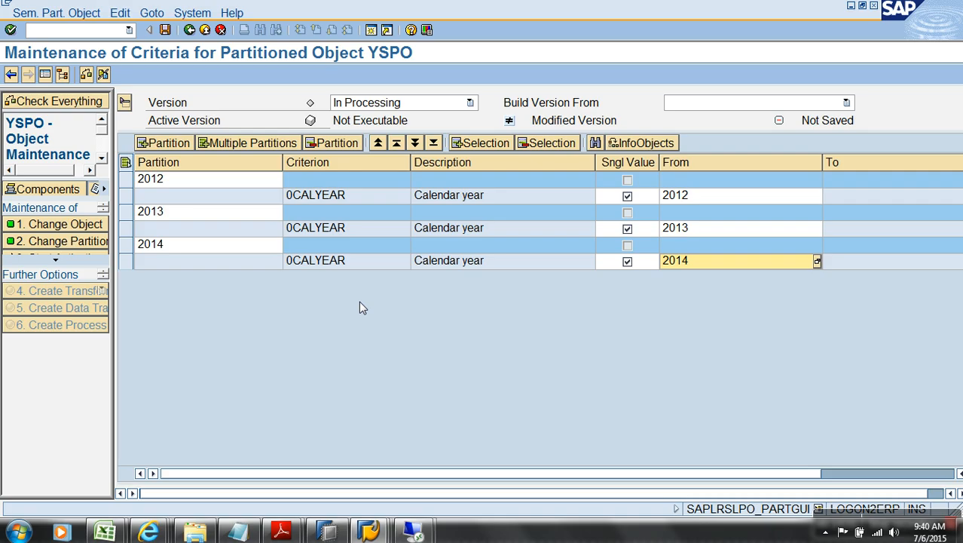
Step: Save the three partition definitions and widen the maintenance panel to show activation
click(165, 30)
drag(116, 312, 273, 309)
click(134, 257)
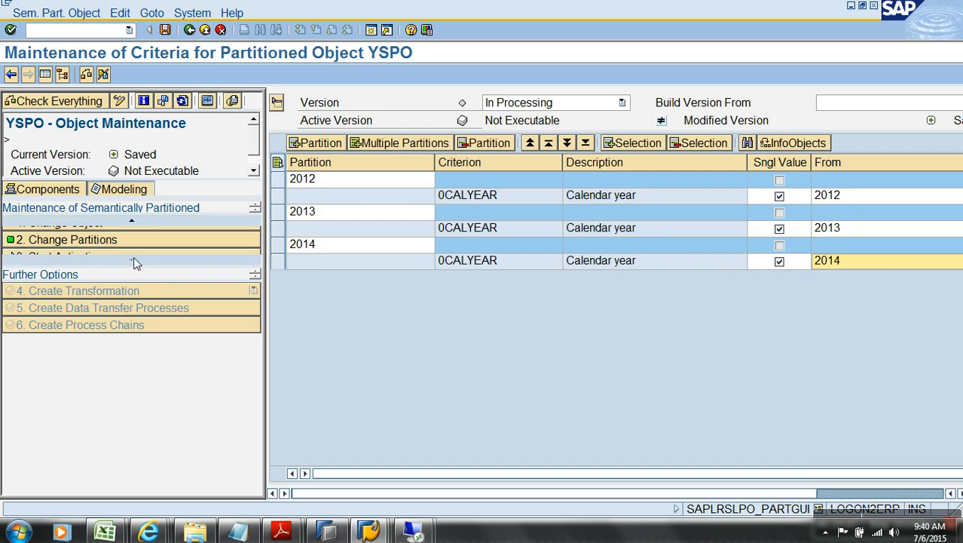
Step: Start activation of YSPO and close the activation log once all partitions are created
click(89, 258)
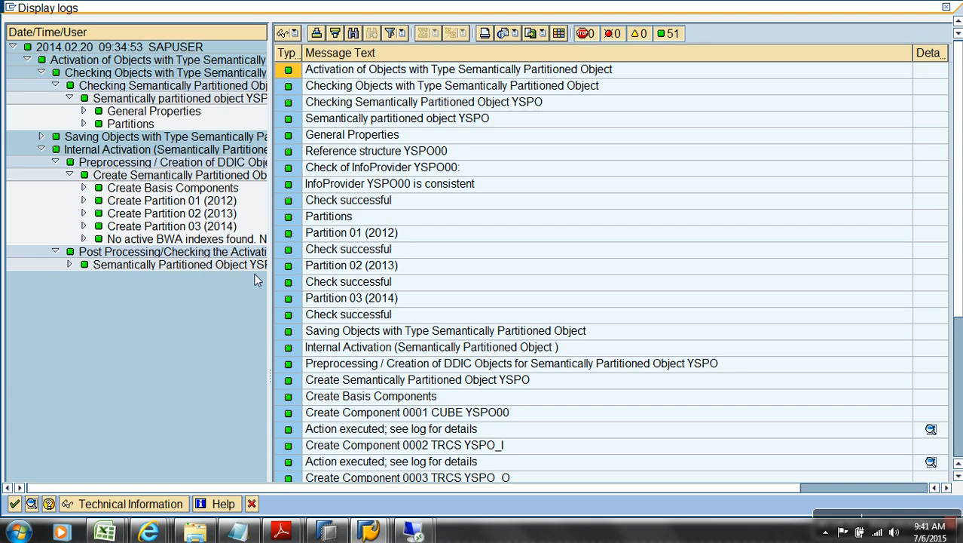
click(14, 503)
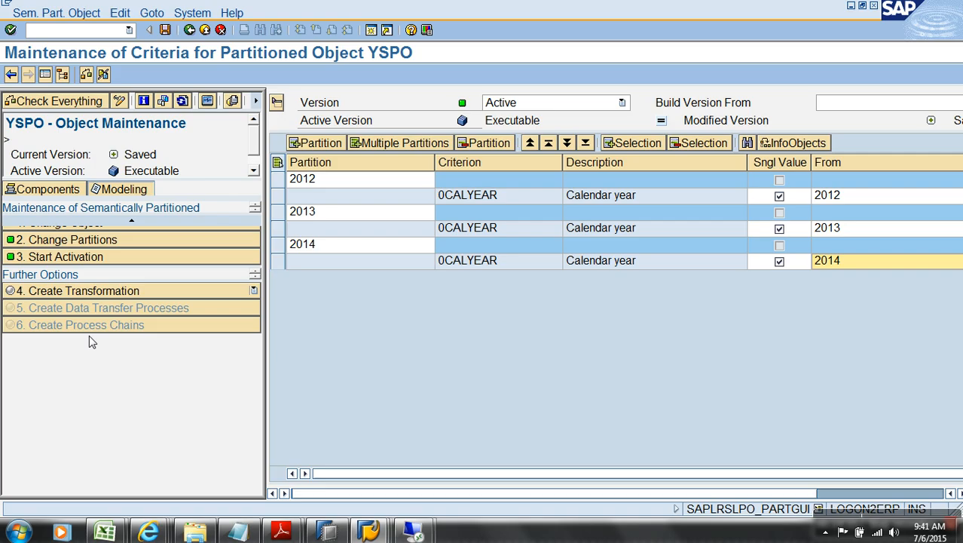
Step: Return to RSA1 and list the DataSources of the TEST flat-file source system
click(104, 259)
click(108, 293)
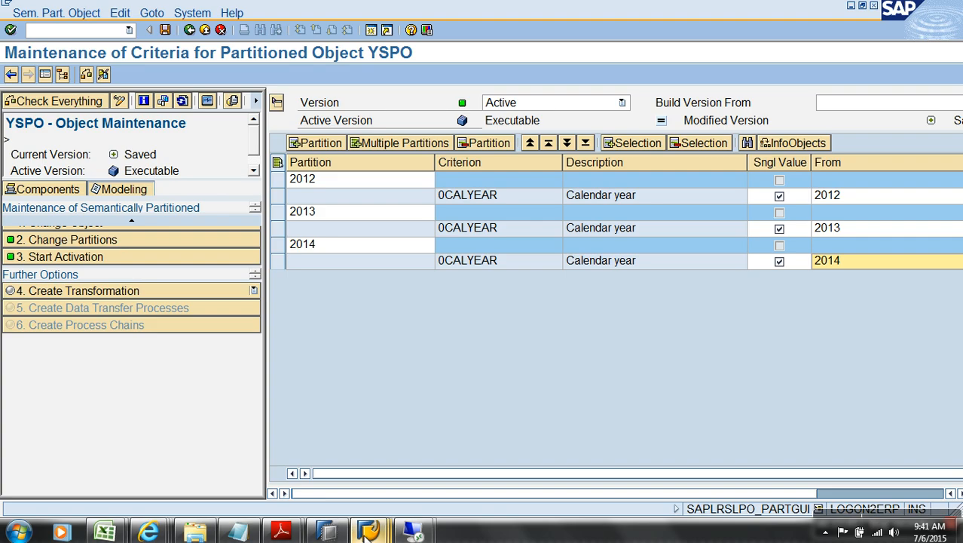
click(81, 30)
text(/orsa1)
key(Return)
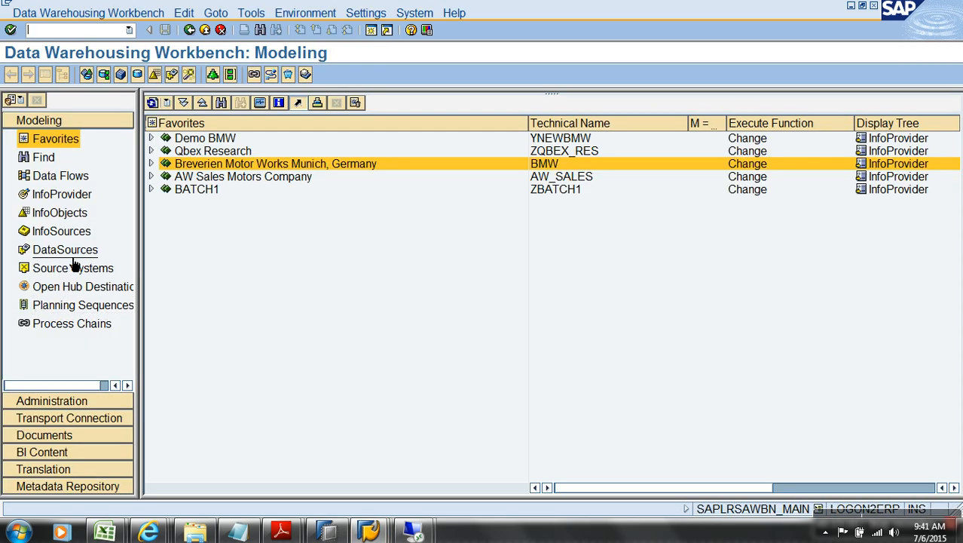
click(72, 252)
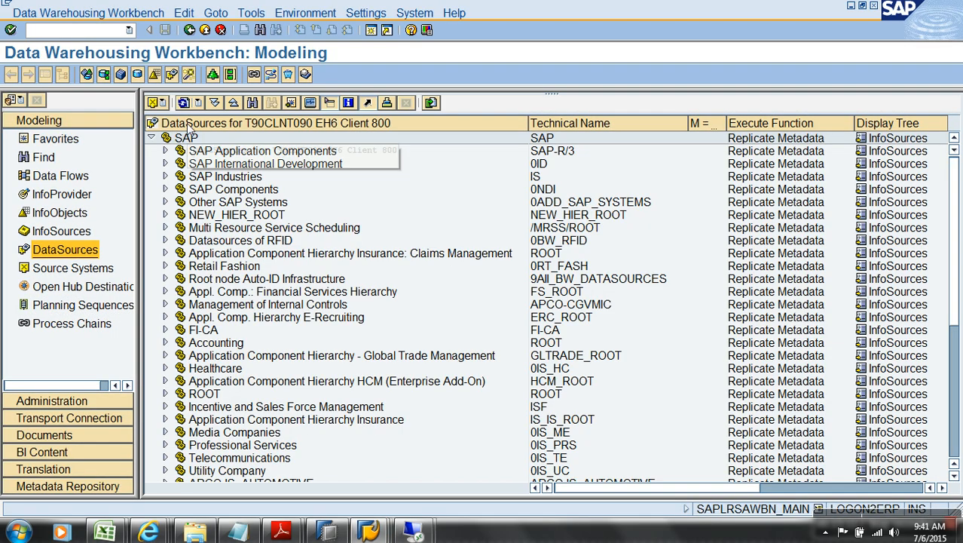
click(160, 103)
mouse_move(185, 168)
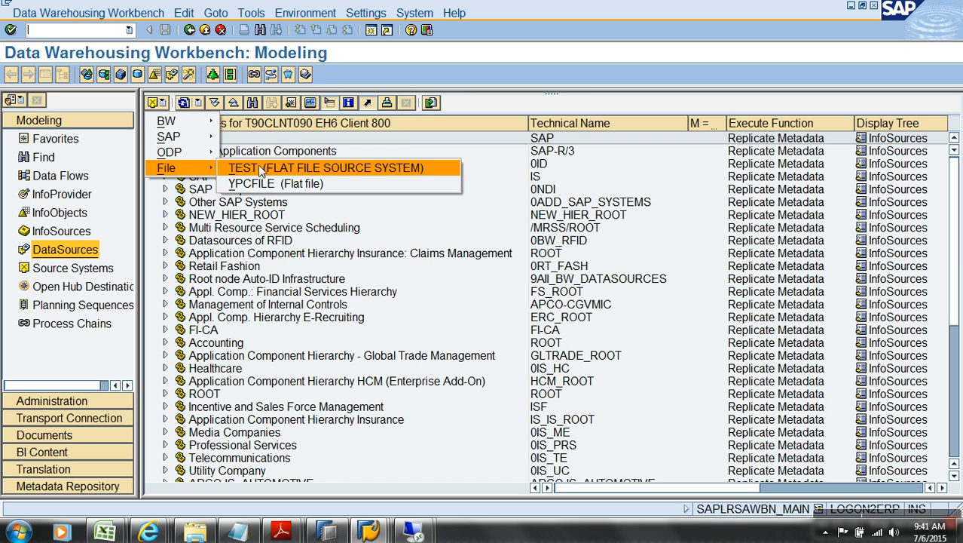
click(260, 169)
Step: Create DataSource YSPO_DATA of type Transaction Data under the CAR DETAILS component
right_click(236, 460)
click(294, 444)
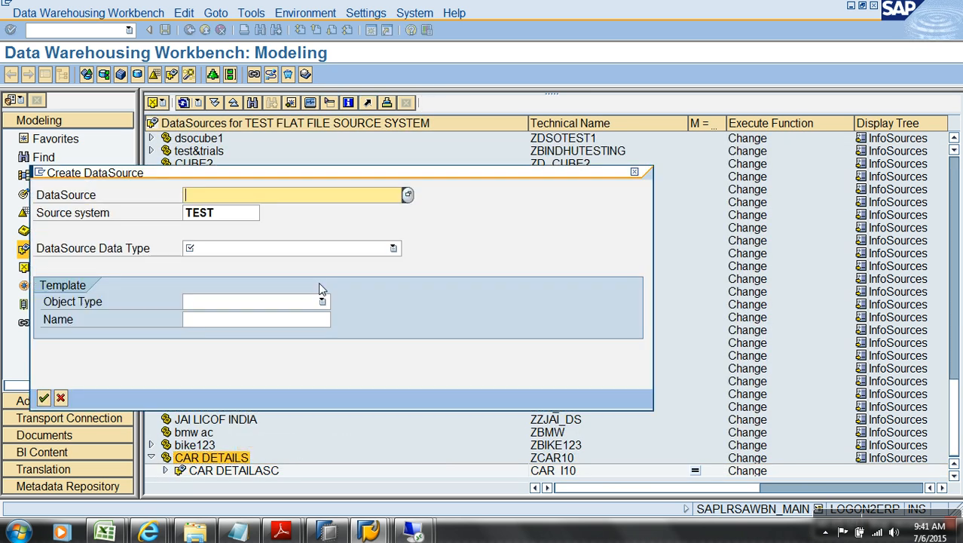
text(YSP0_DATA)
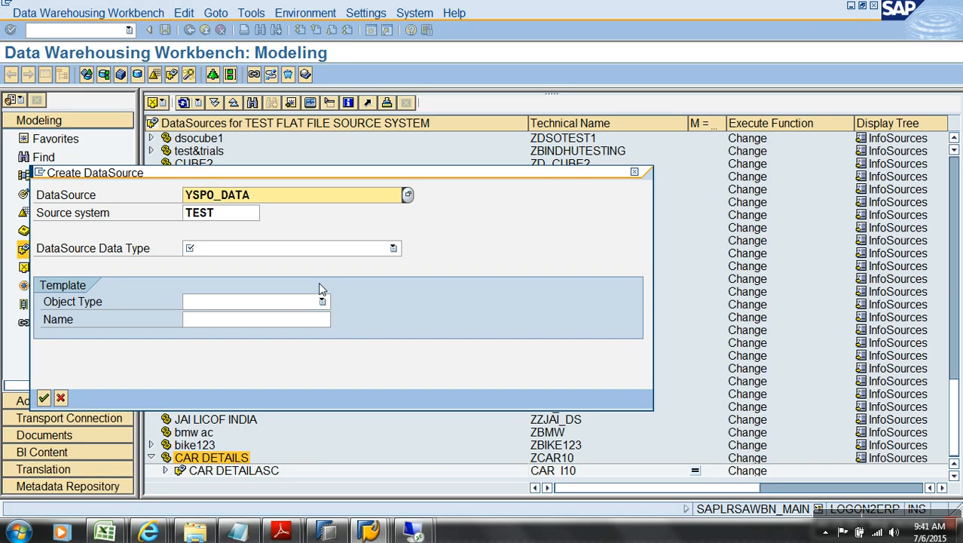
click(294, 251)
click(257, 263)
drag(275, 194, 163, 195)
click(44, 397)
Step: Fill the short, medium and long descriptions with YSPO_DATA and hide the navigator
click(720, 229)
text(YSPO_DATA)
key(Tab)
text(YSPO_DATA)
key(Tab)
text(YSPO_DATA)
click(44, 74)
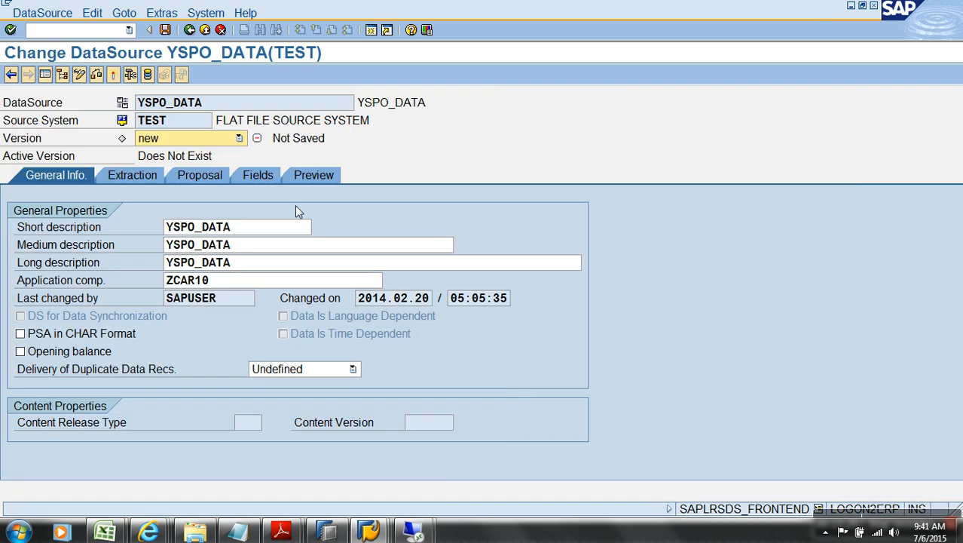
Step: On the Extraction tab, pick Sales.csv from the Other Files folder on C: as the source file
click(129, 175)
click(516, 298)
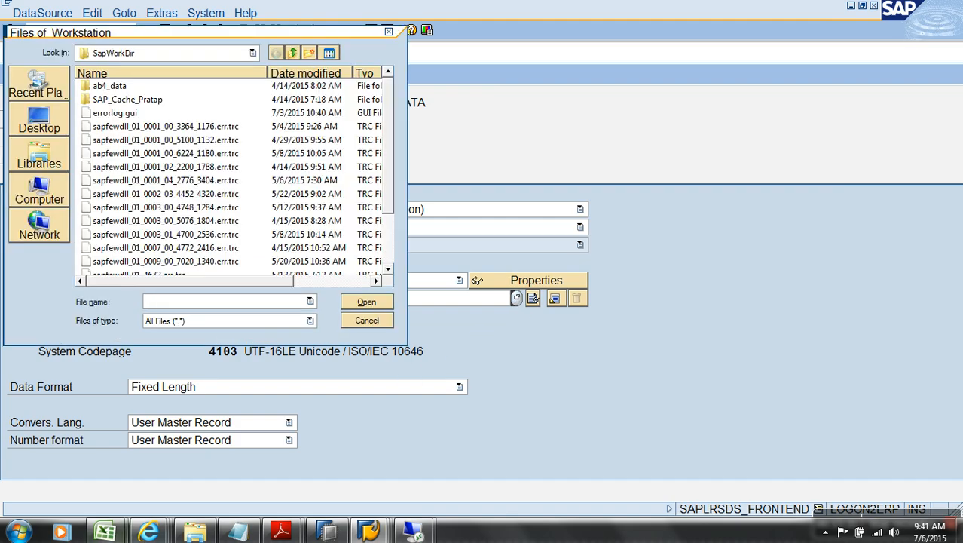
mouse_move(100, 534)
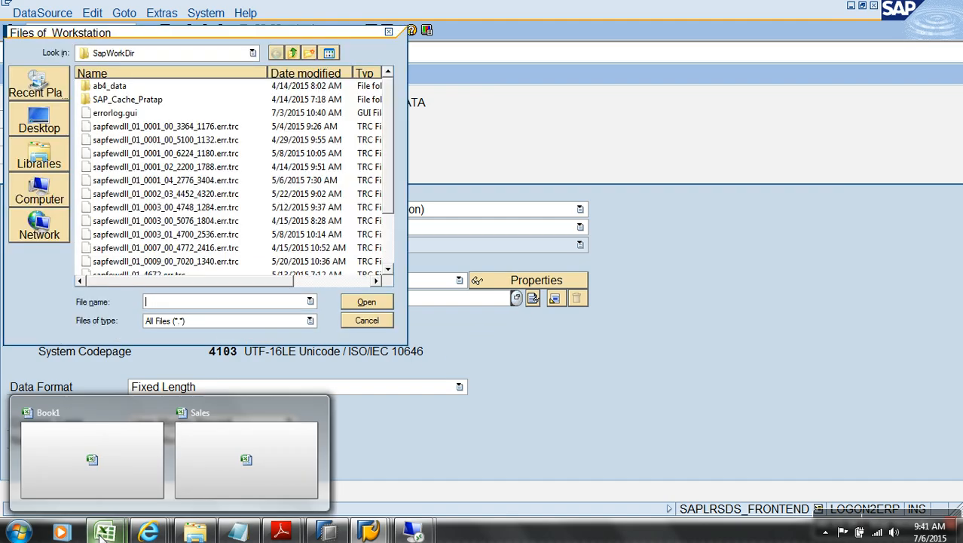
click(35, 209)
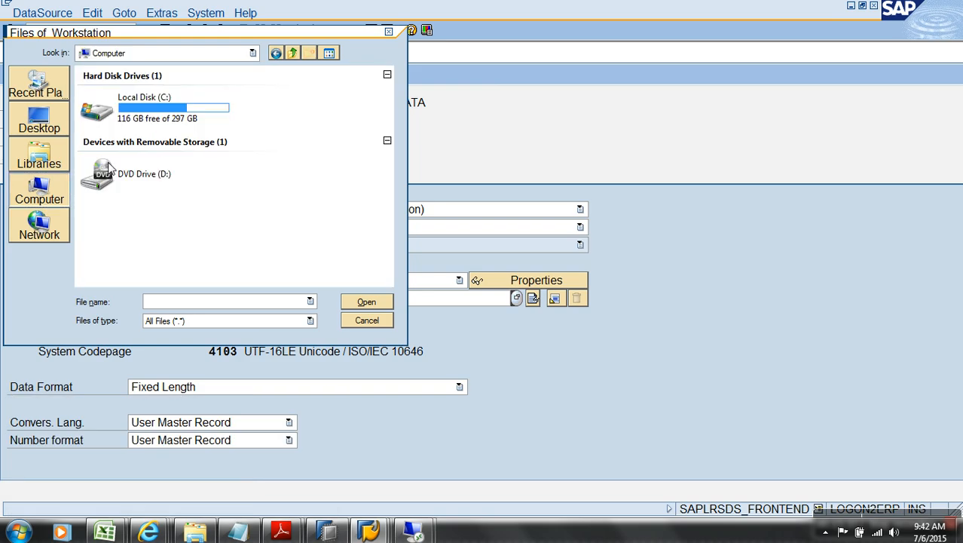
double_click(161, 127)
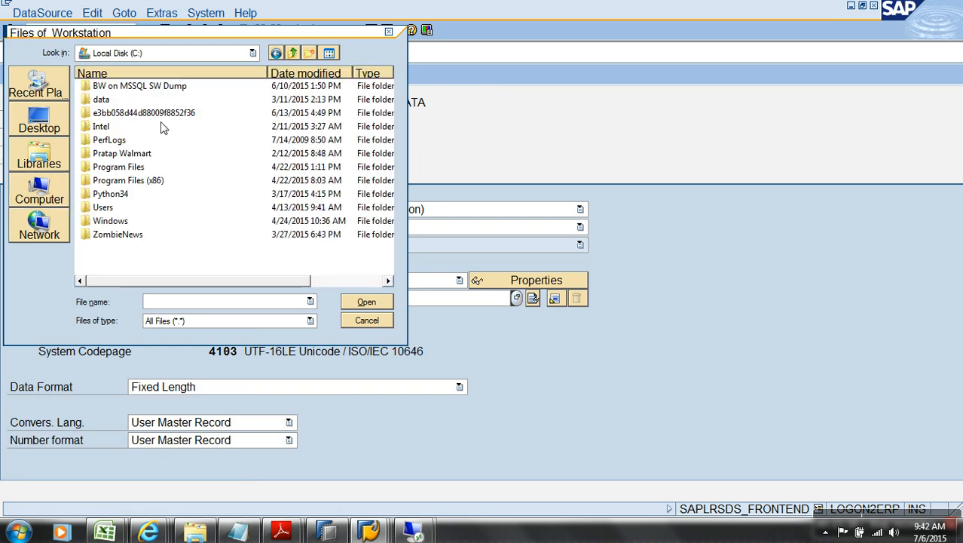
double_click(124, 155)
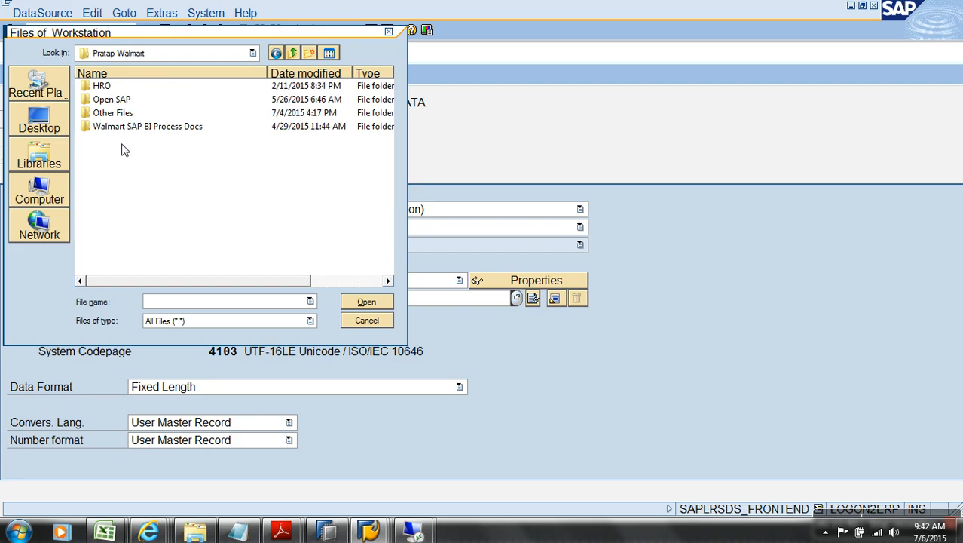
click(124, 117)
double_click(125, 114)
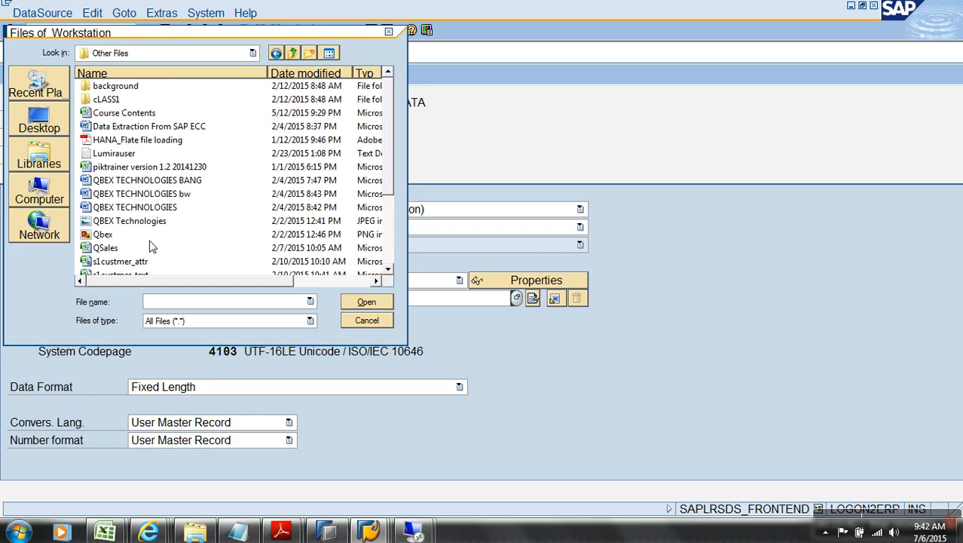
scroll(393, 247, down, 3)
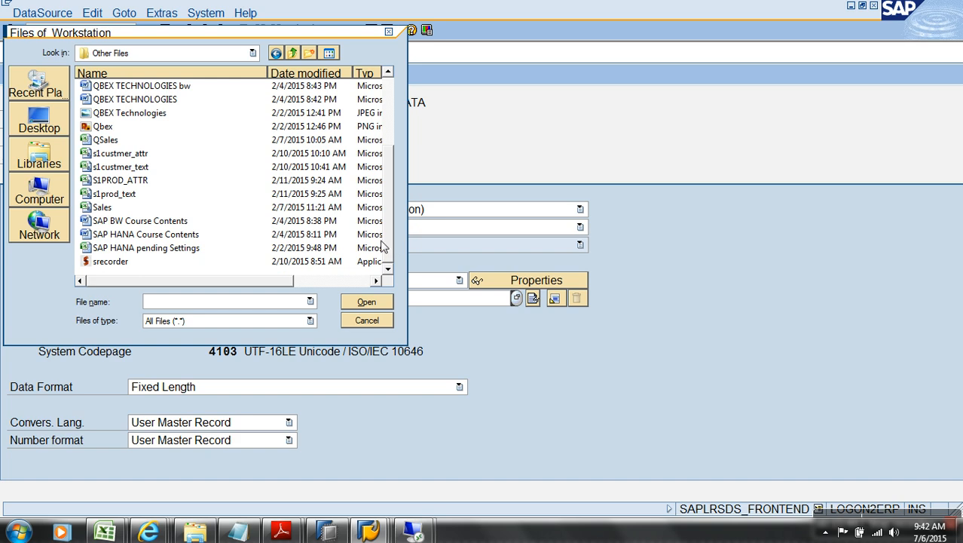
double_click(107, 205)
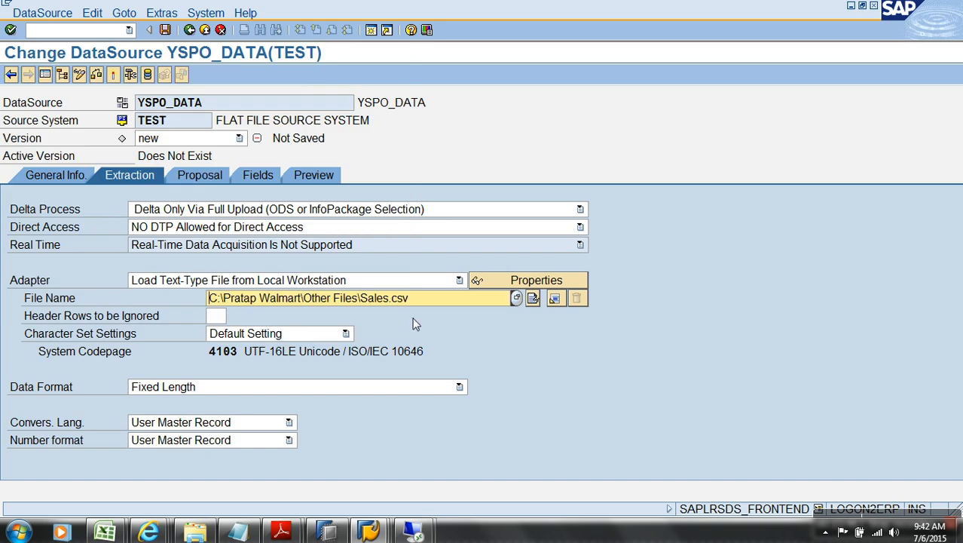
click(217, 316)
Step: Ignore 1 header row and set the data format to Separated with ',' as separator
text(1)
click(296, 386)
click(253, 411)
click(225, 406)
key(BackSpace)
text(,)
Step: After the access-denied message, close Sales.csv in Excel, keeping it in CSV format
click(202, 175)
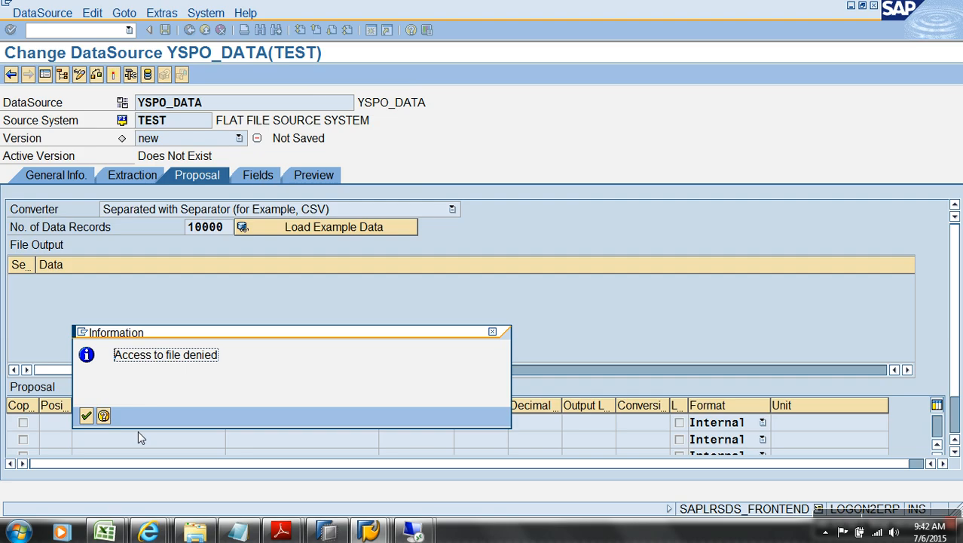
click(85, 415)
click(104, 532)
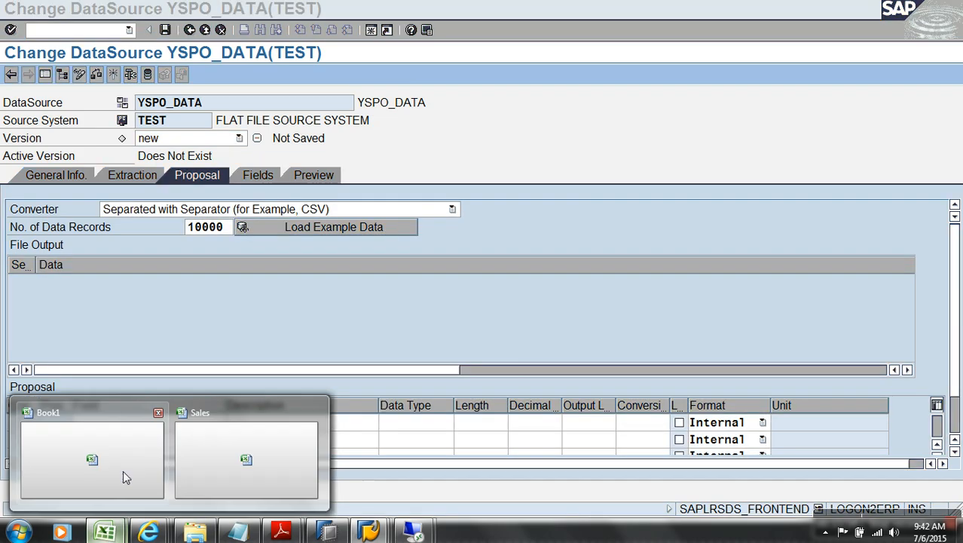
click(247, 460)
click(957, 27)
click(428, 301)
click(431, 312)
key(alt+Tab)
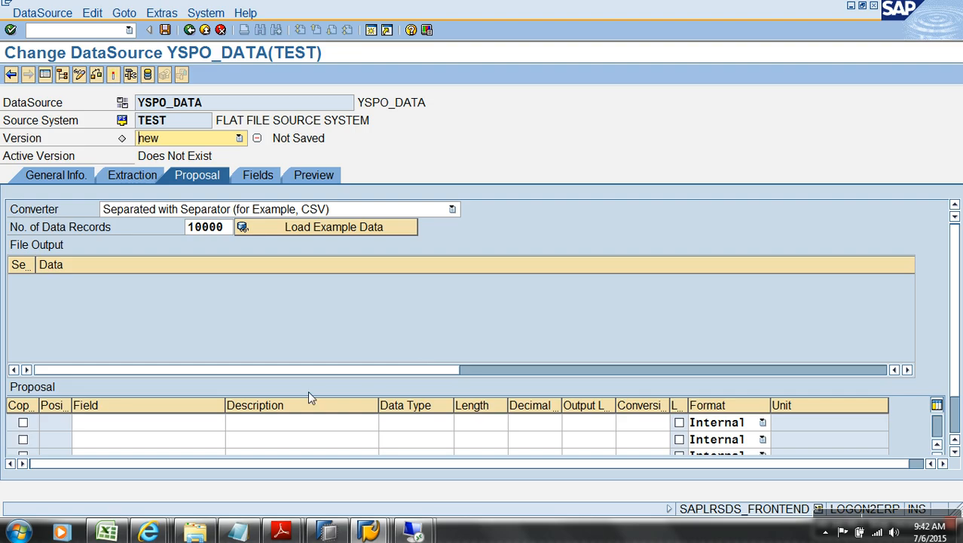
Step: Load example data from Sales.csv and select SALESORDERNO's data type in the Fields list
click(308, 231)
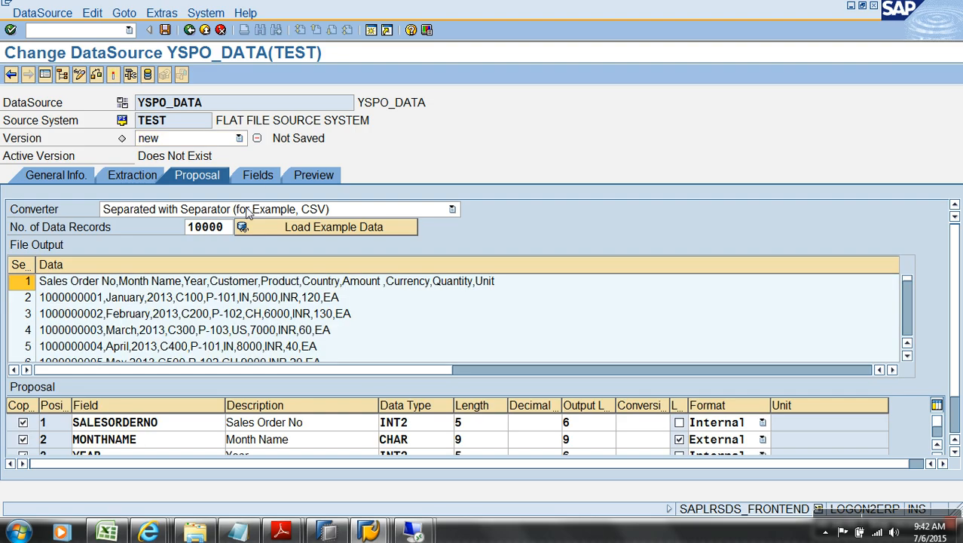
click(258, 175)
click(396, 243)
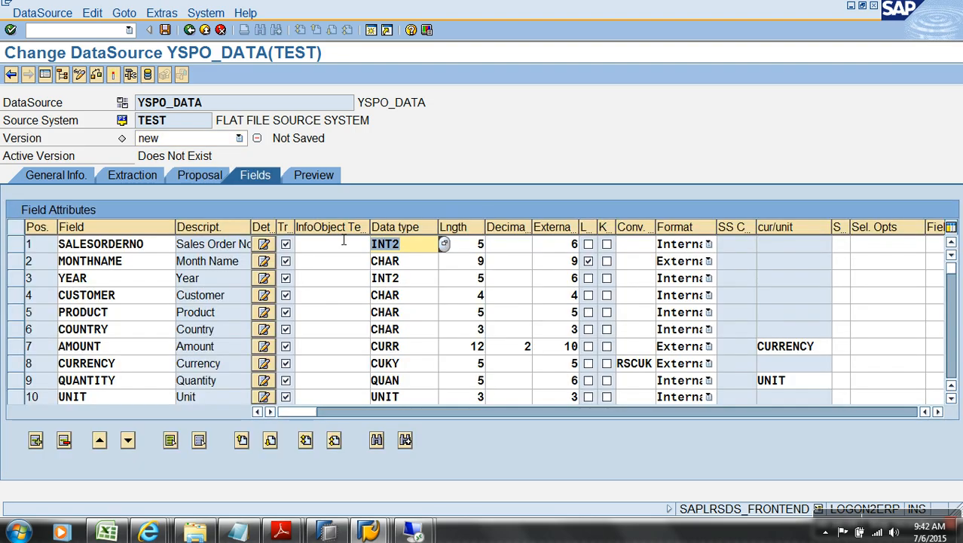
Step: Set SALESORDERNO to NUMC, activate YSPO_DATA, and read its preview data
text(NUMC)
click(113, 74)
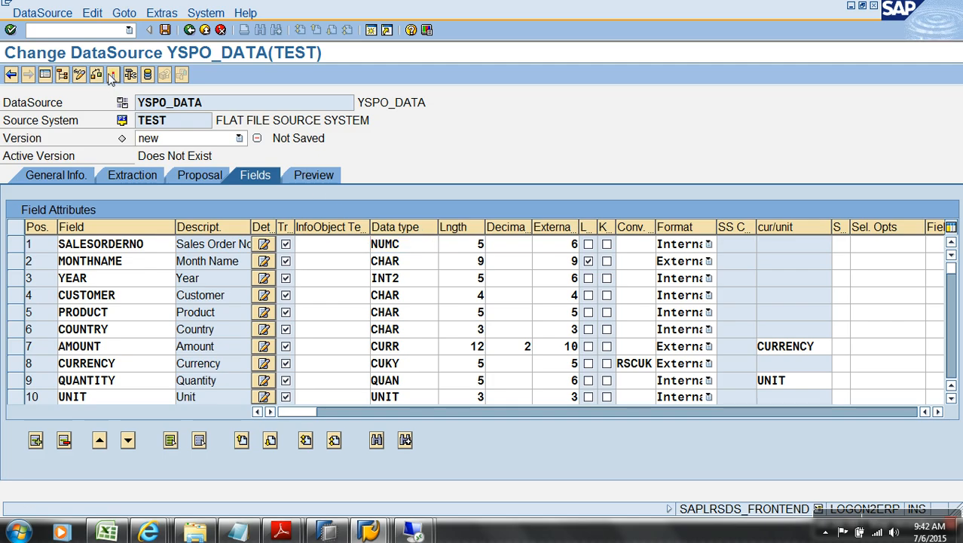
click(43, 326)
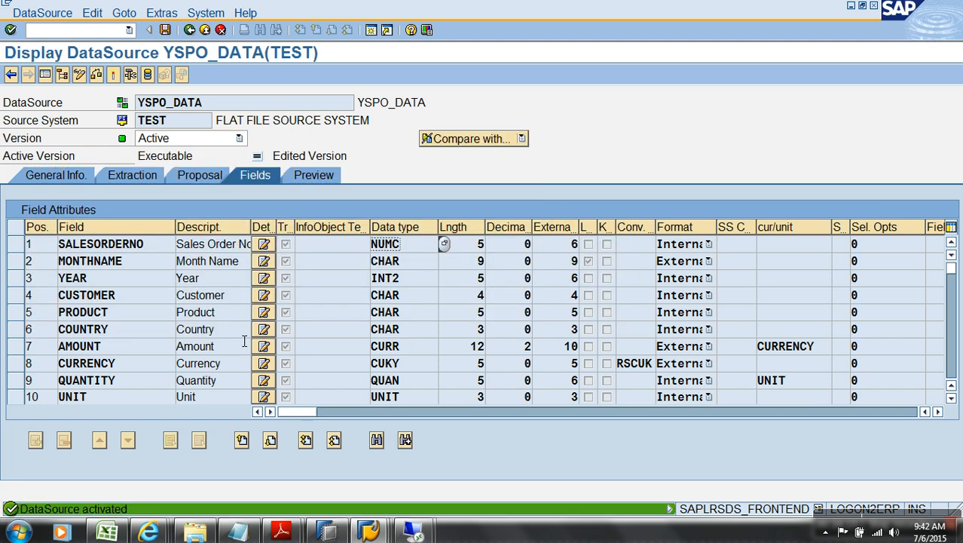
click(305, 178)
click(243, 210)
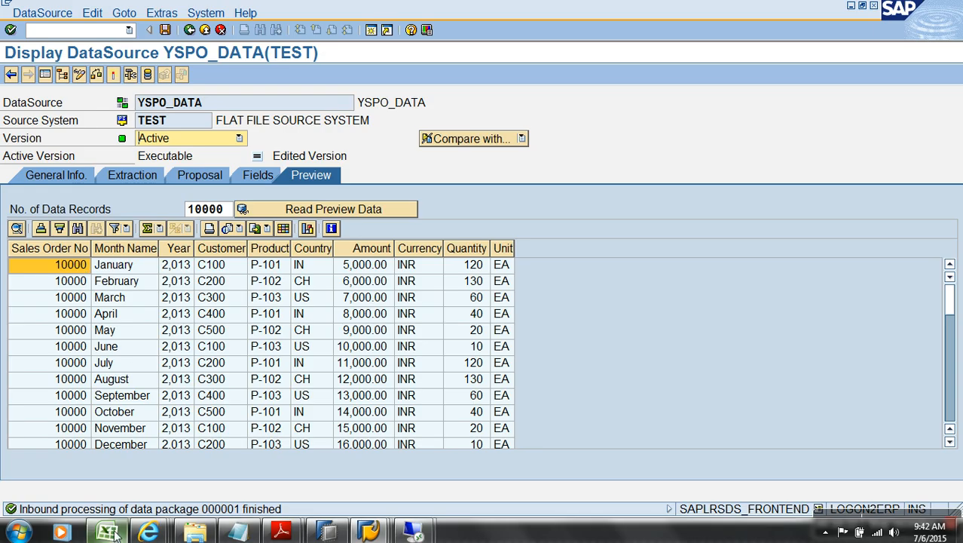
Step: Open Sales.csv in Excel, autofit column A to see full order numbers, then return to YSPO_DATA
click(193, 532)
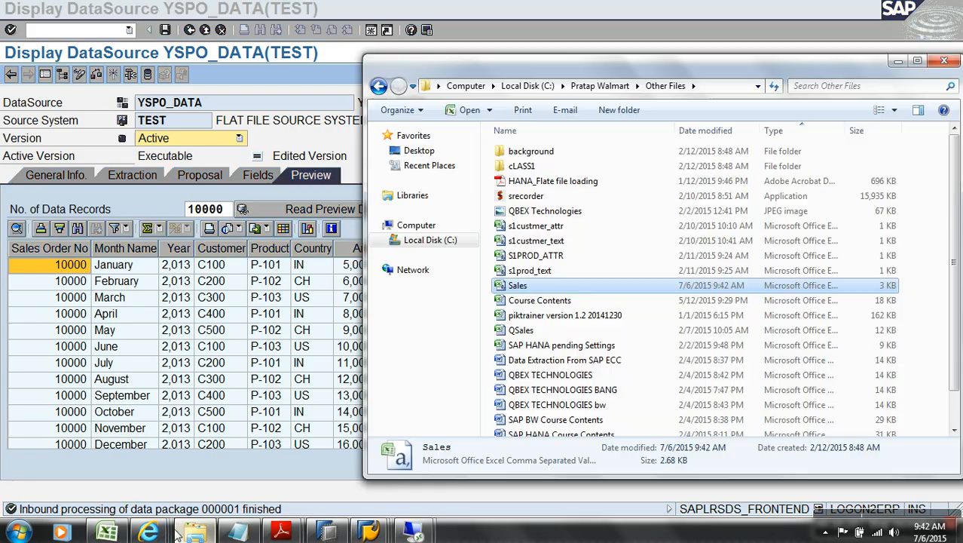
double_click(520, 285)
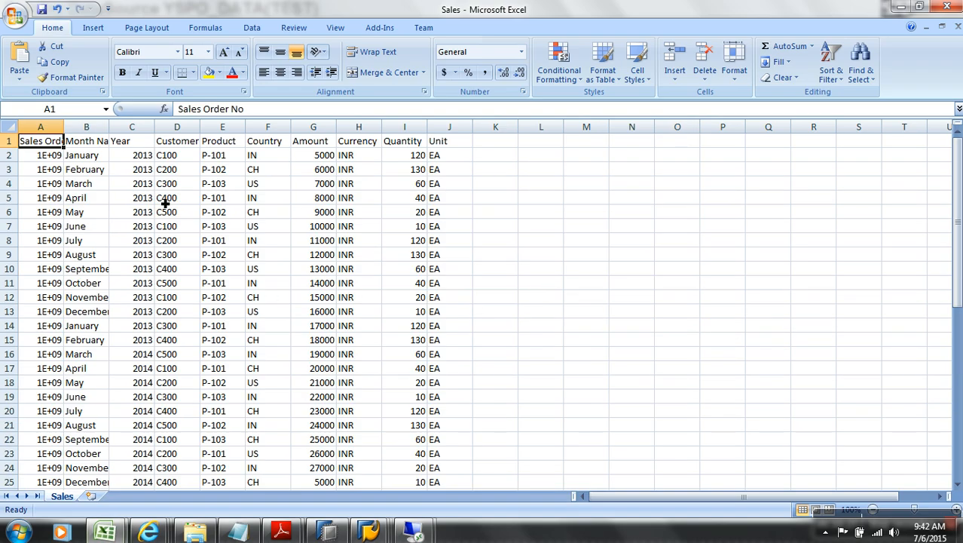
double_click(64, 126)
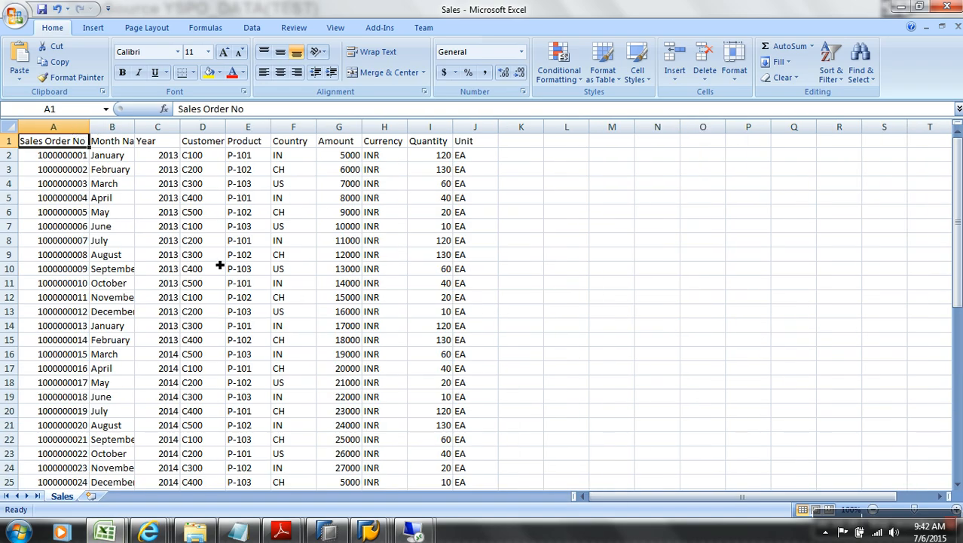
key(alt+Tab)
click(367, 532)
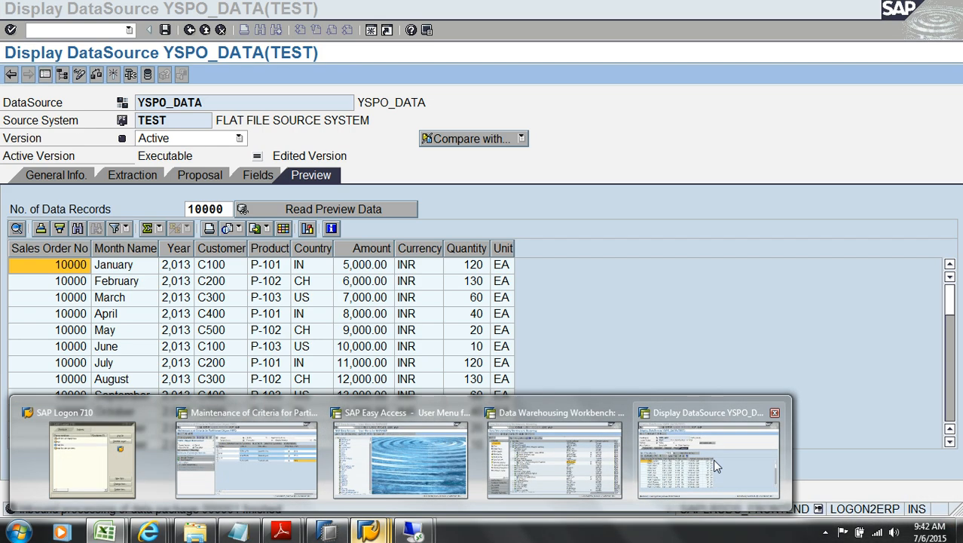
click(678, 456)
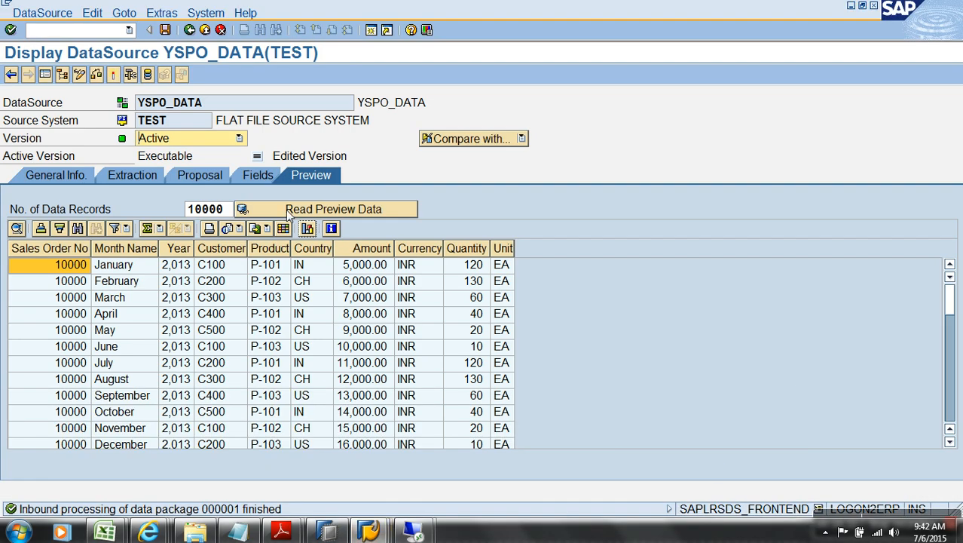
Step: Give SALESORDERNO length and external length 10, then reactivate YSPO_DATA
click(256, 178)
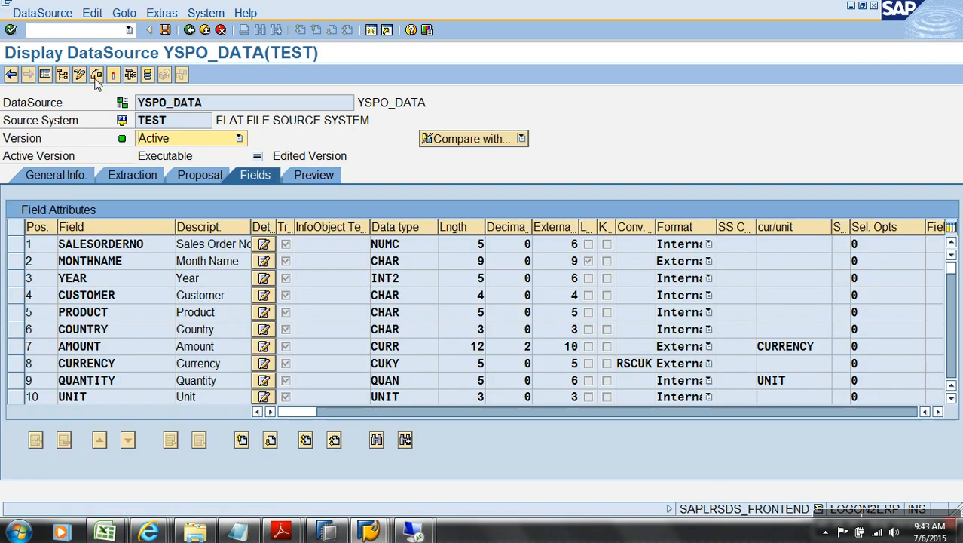
click(79, 75)
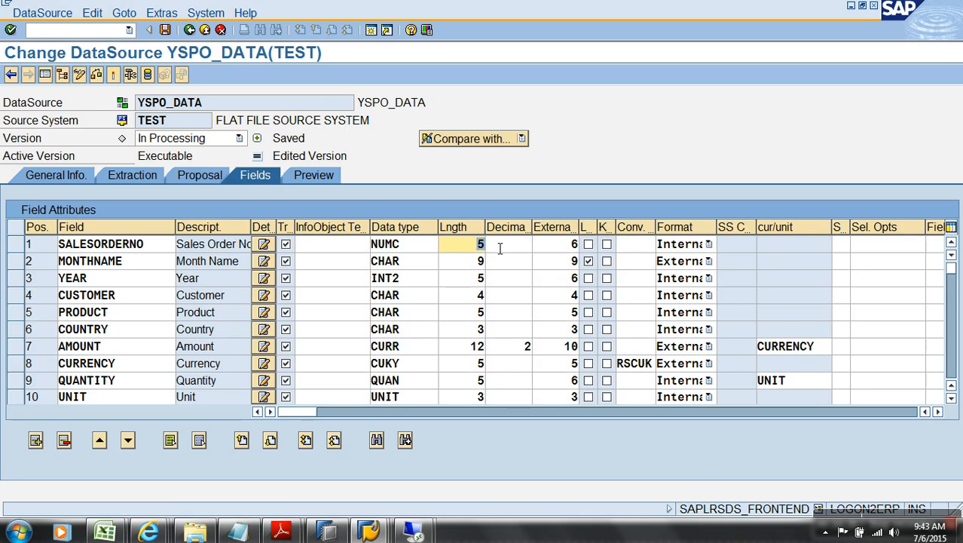
text(10)
key(Tab)
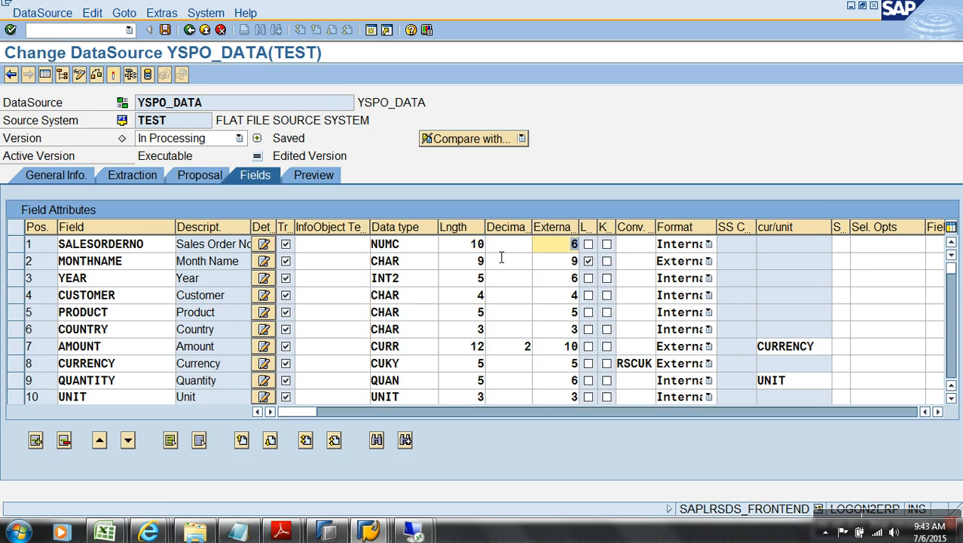
text(10)
key(Return)
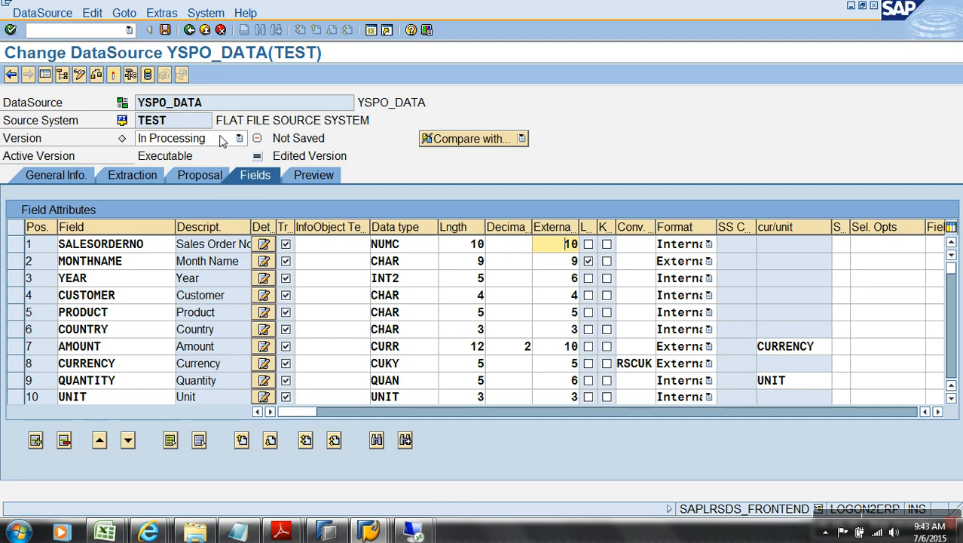
click(112, 76)
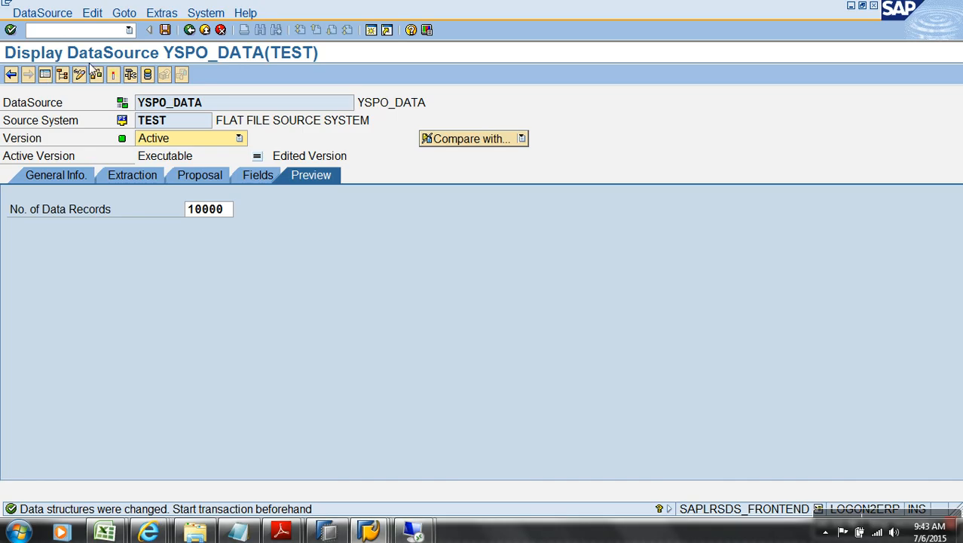
Step: Copy the name YSPO_DATA and return to the Workbench modelling area with /NRSA1
drag(209, 104, 136, 101)
key(ctrl+c)
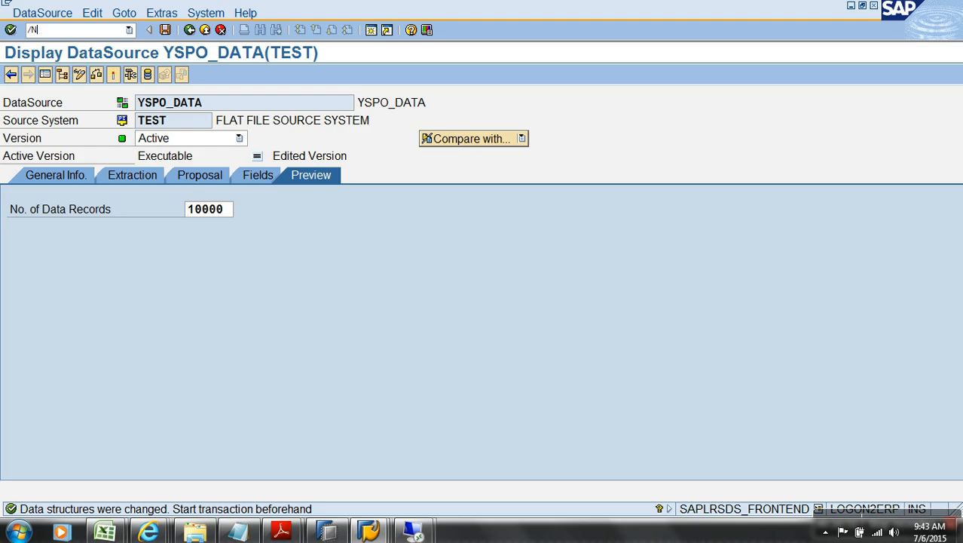
click(110, 32)
text(/NRSA1)
key(Return)
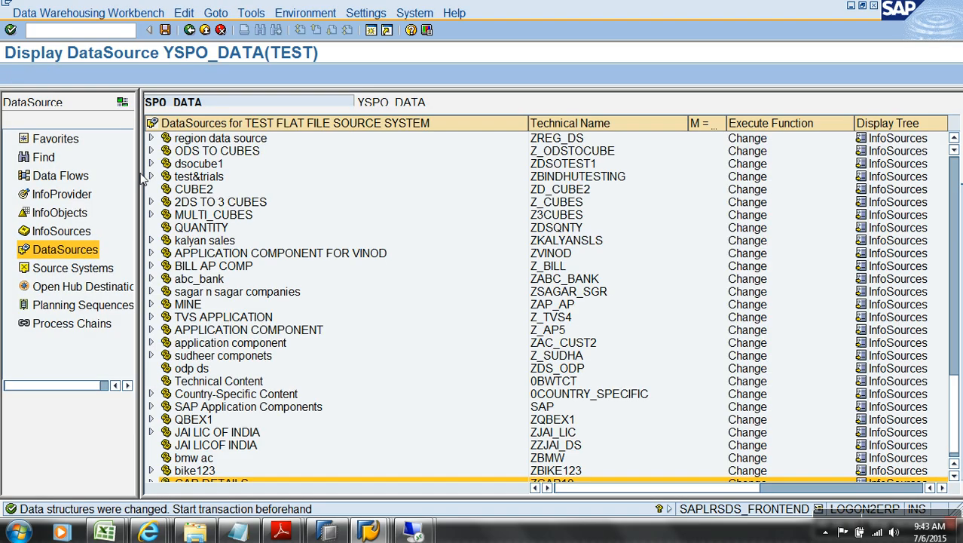
Step: Search for the YSPO_DATA DataSource, open it, and read its preview data
click(252, 103)
key(ctrl+v)
key(Return)
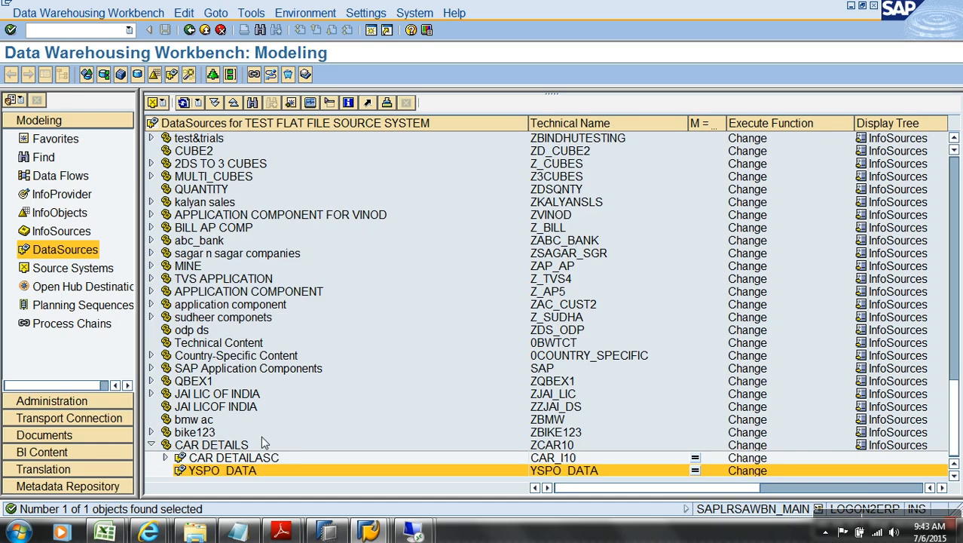
double_click(245, 473)
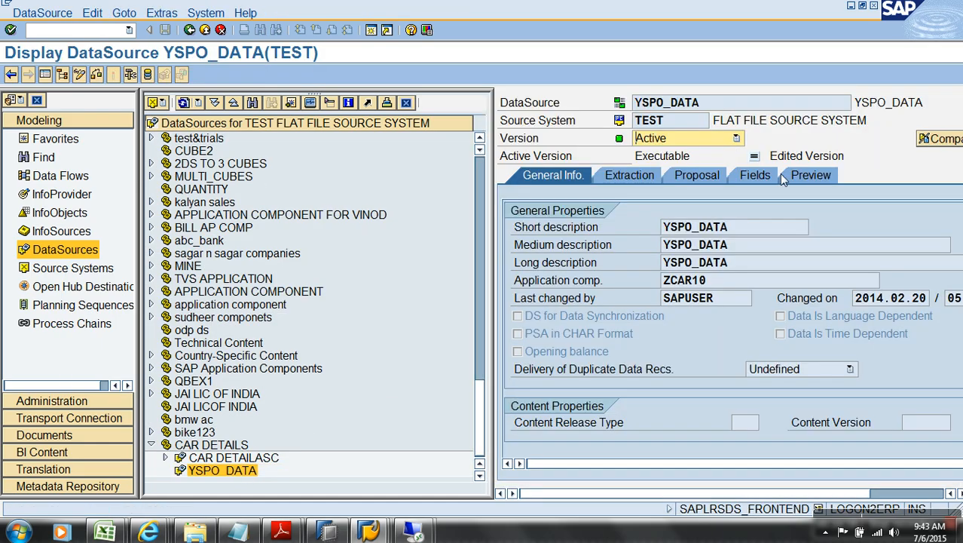
click(808, 175)
click(741, 211)
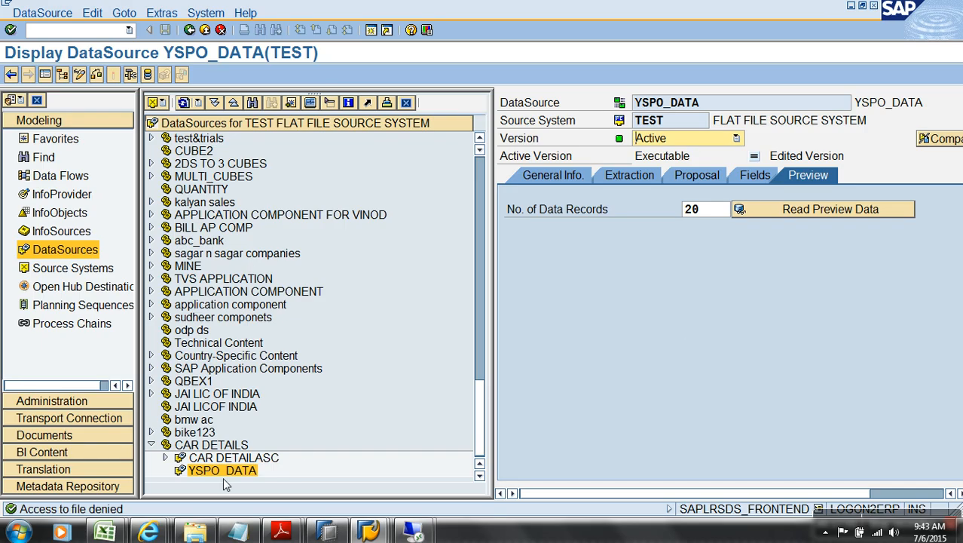
Step: Close the Sales workbook without saving, re-read the YSPO_DATA preview, then return to YSPO
click(104, 532)
click(315, 426)
click(957, 26)
click(501, 305)
key(alt+Tab)
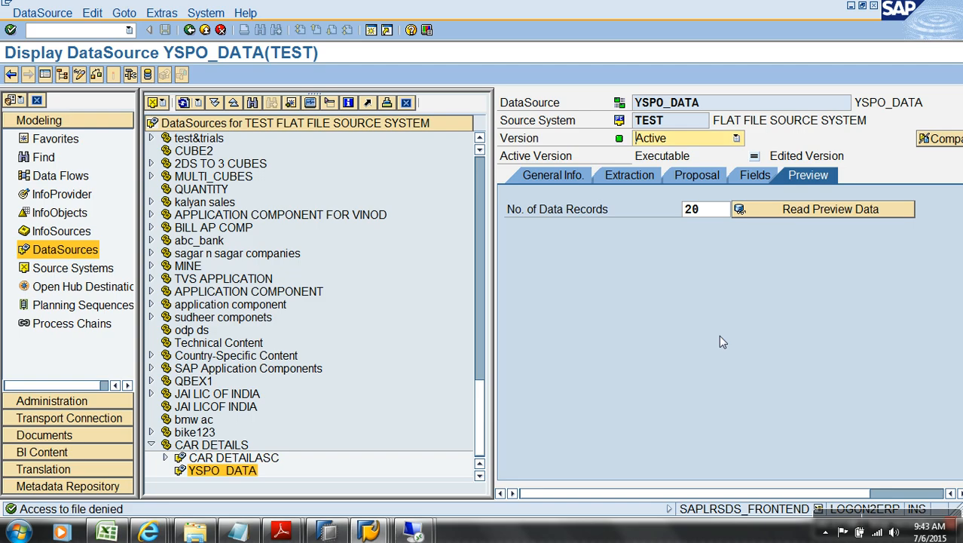
click(839, 210)
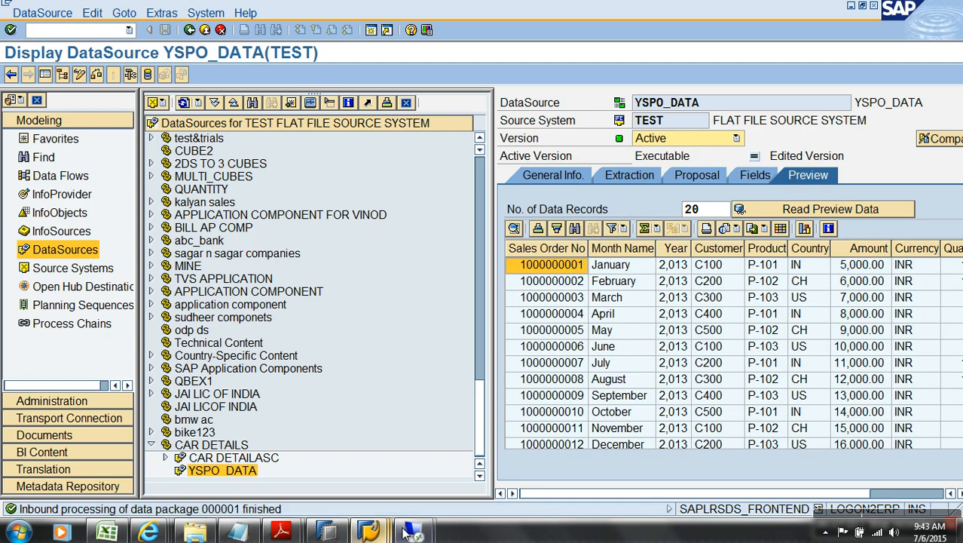
mouse_move(374, 531)
click(280, 486)
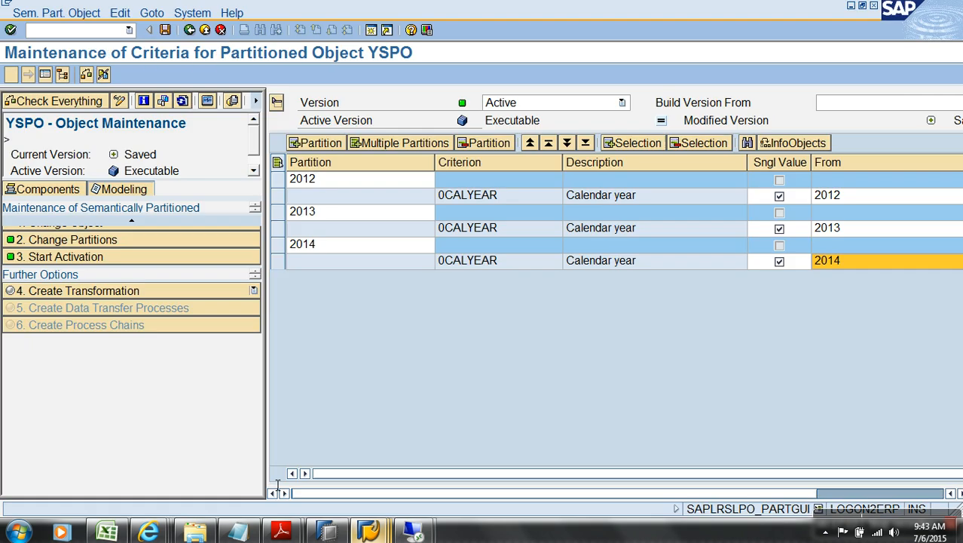
Step: Start a new transformation for YSPO targeting the InfoSource YSPO_I, with the source still empty
click(172, 291)
drag(294, 267, 381, 182)
click(353, 238)
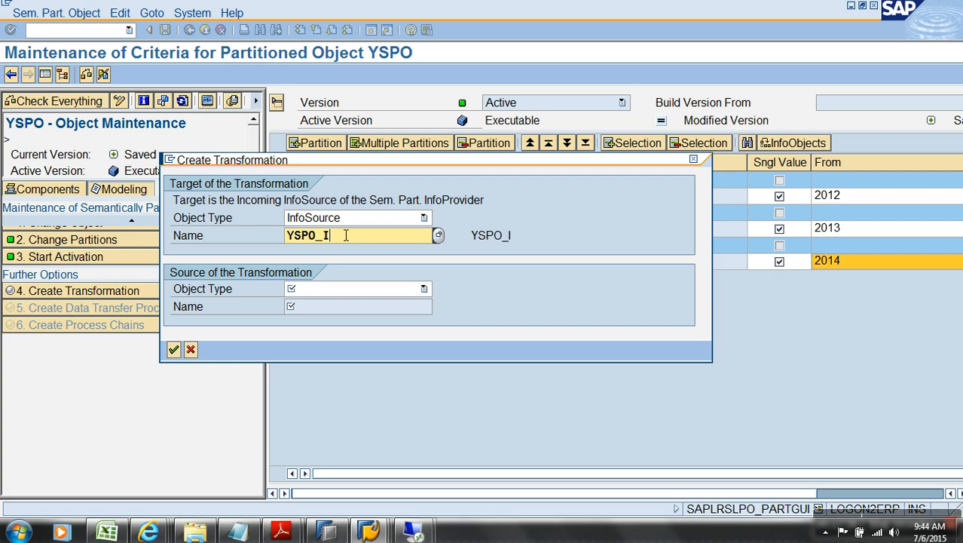
Step: Set the transformation source to DataSource YSPO_DATA in source system TEST, and create it
click(349, 286)
click(305, 303)
text(YSPO_DATA)
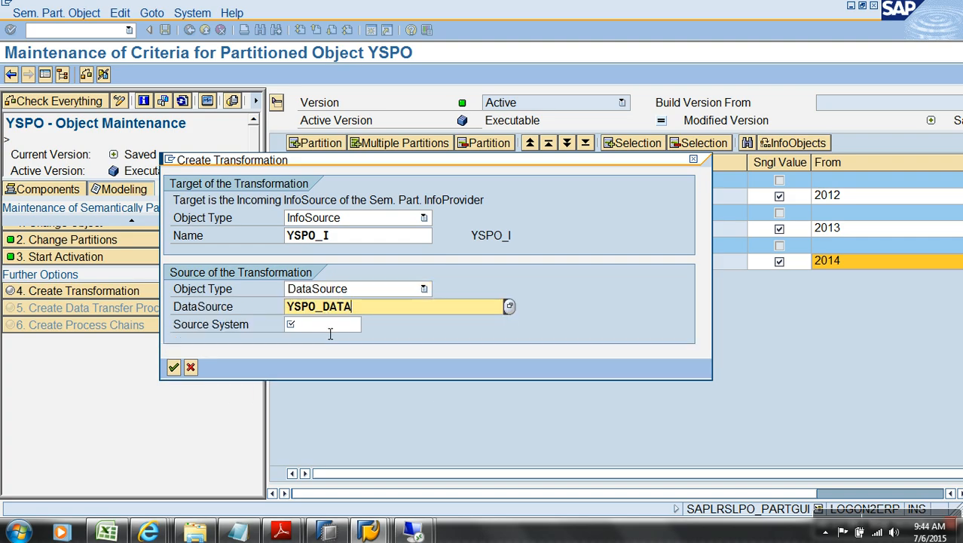
click(329, 325)
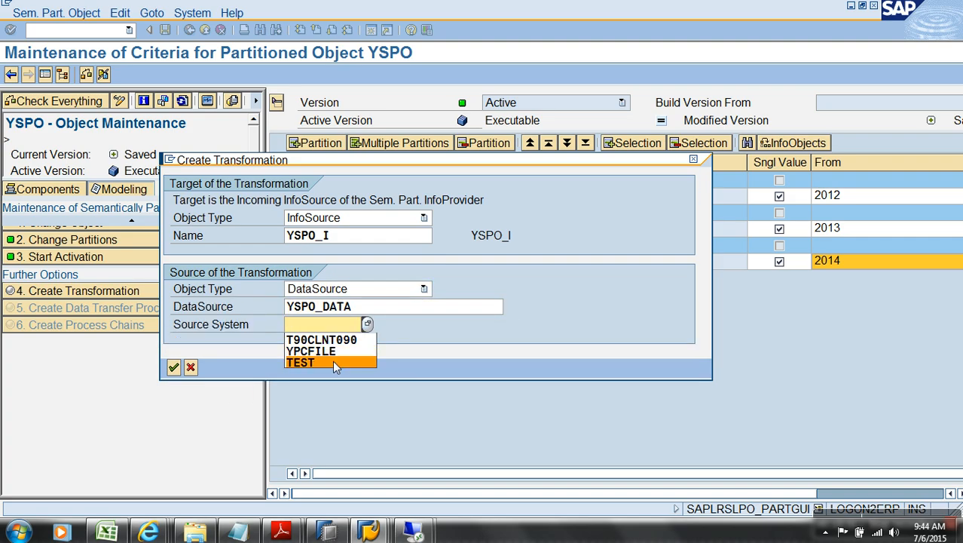
click(333, 360)
key(Return)
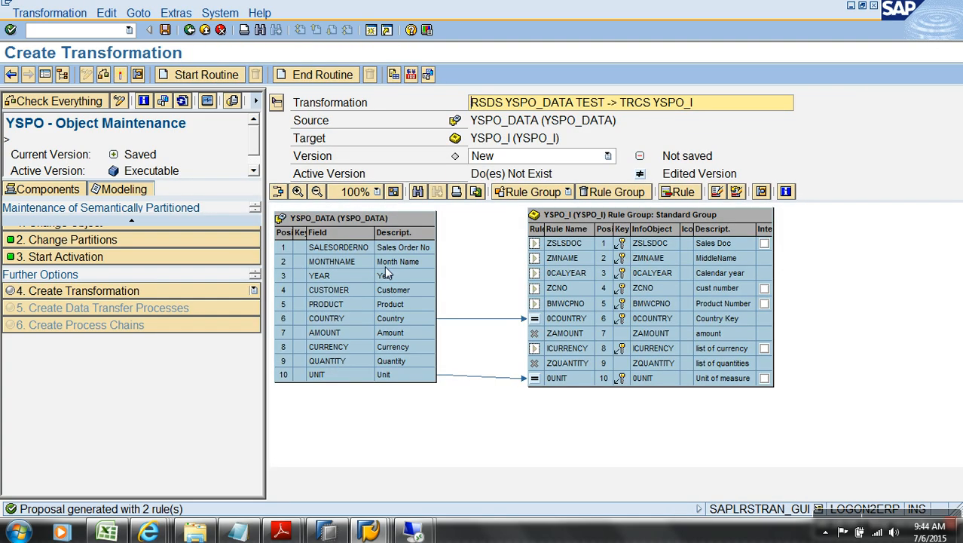
Step: Map SALESORDERNO, MONTHNAME, YEAR, CUSTOMER, PRODUCT, AMOUNT, CURRENCY and QUANTITY to their YSPO_I InfoObjects
drag(419, 251, 561, 243)
drag(433, 265, 562, 259)
drag(409, 278, 562, 275)
key(Return)
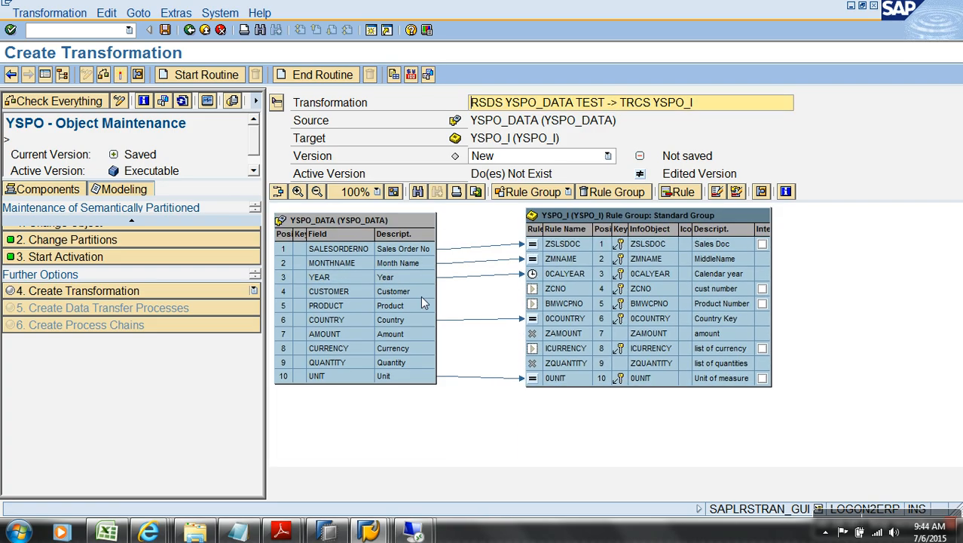
drag(422, 290, 574, 305)
drag(430, 334, 576, 337)
drag(432, 351, 578, 347)
drag(429, 364, 567, 365)
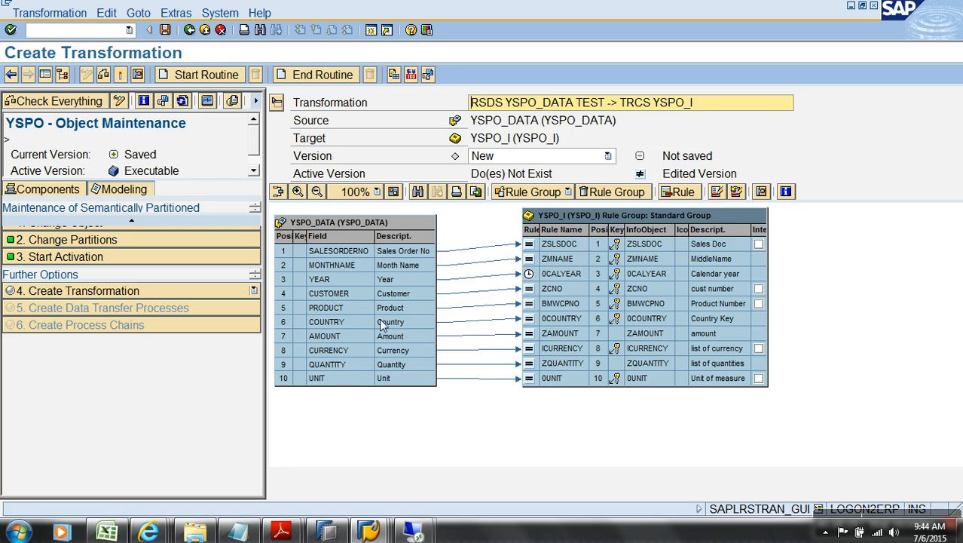
Step: Activate the transformation and open DTP generation for the YSPO partitions
click(123, 75)
click(45, 292)
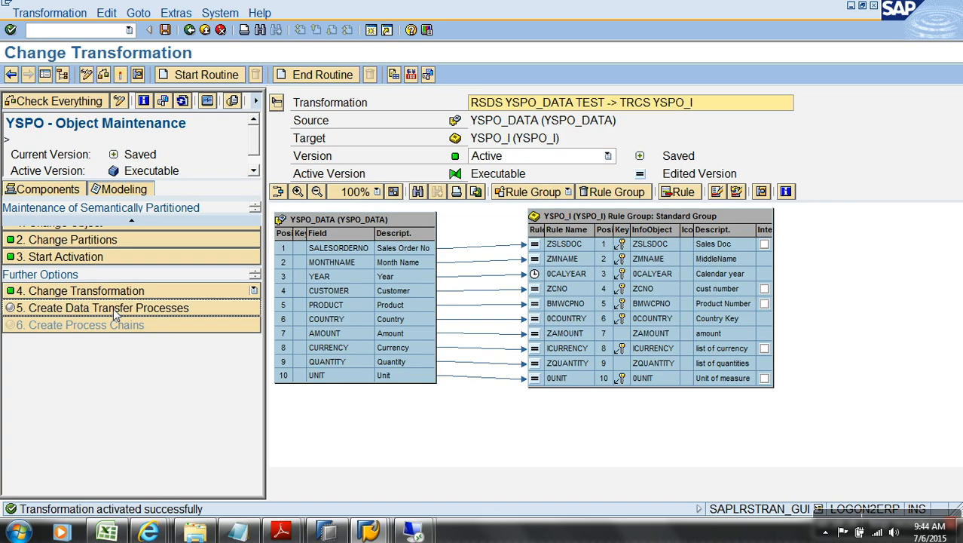
click(113, 307)
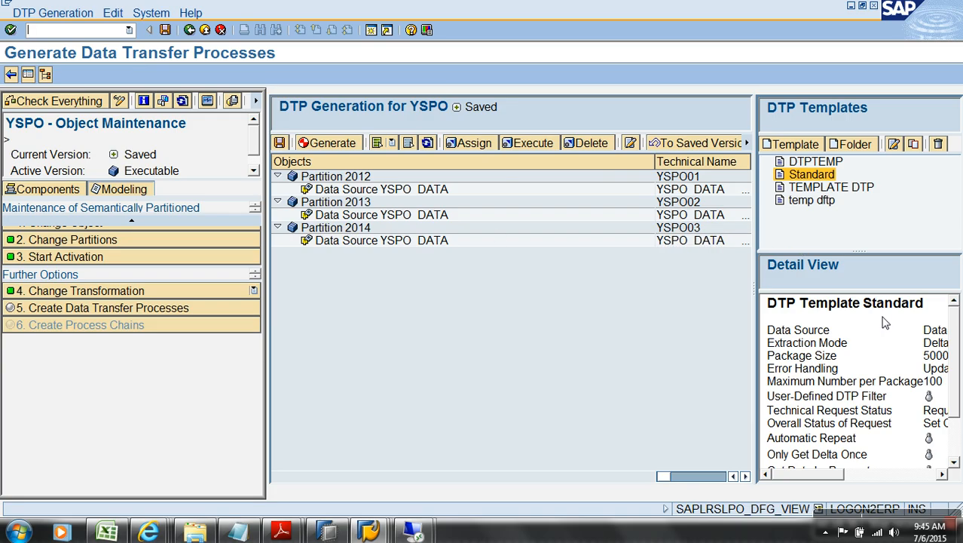
Step: Create and save a new DTP template named TEMPLATE with the default parameters
click(832, 188)
click(810, 145)
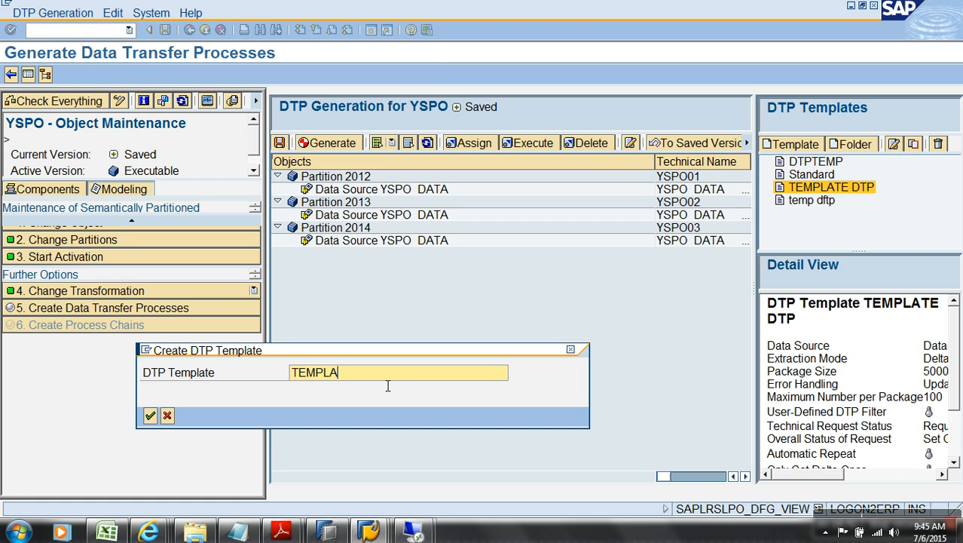
click(150, 415)
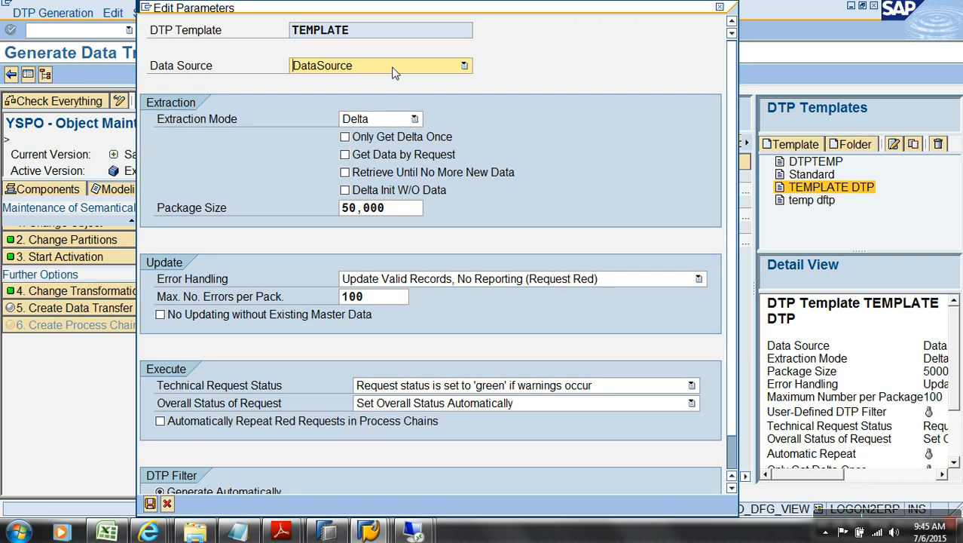
scroll(695, 327, down, 1)
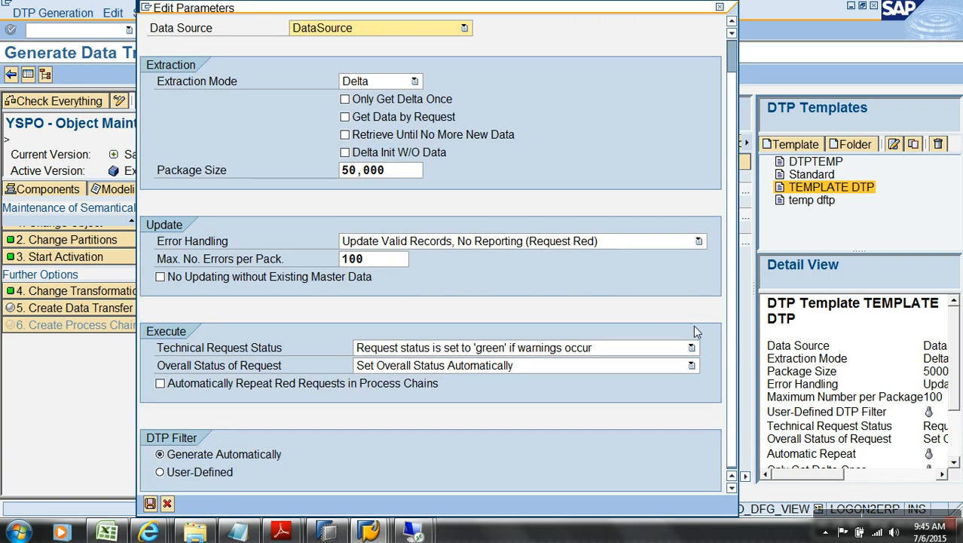
click(148, 507)
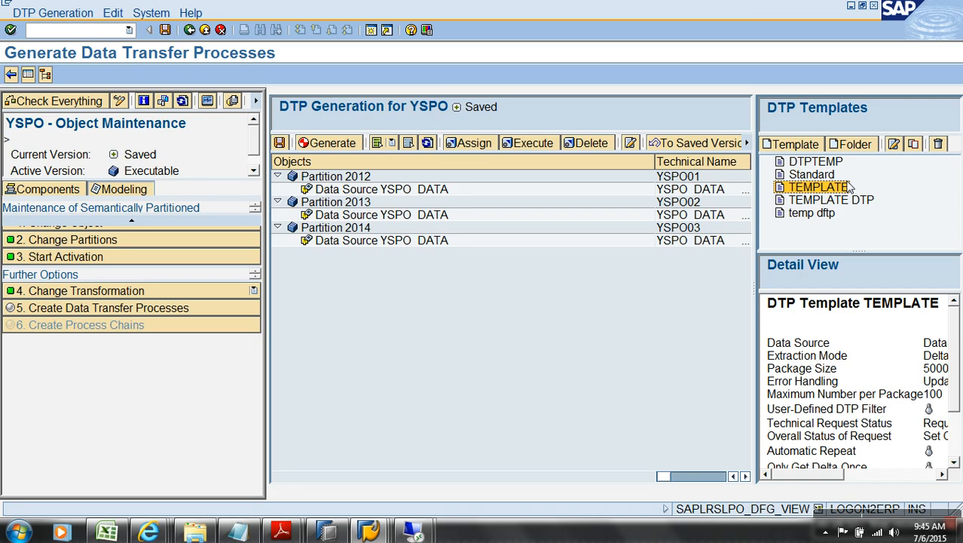
Step: Select partitions 2012–2014 and assign the TEMPLATE template to all their DataSources
click(318, 179)
ctrl+click(326, 189)
ctrl+click(328, 205)
ctrl+click(331, 226)
ctrl+click(336, 216)
ctrl+click(341, 241)
click(347, 148)
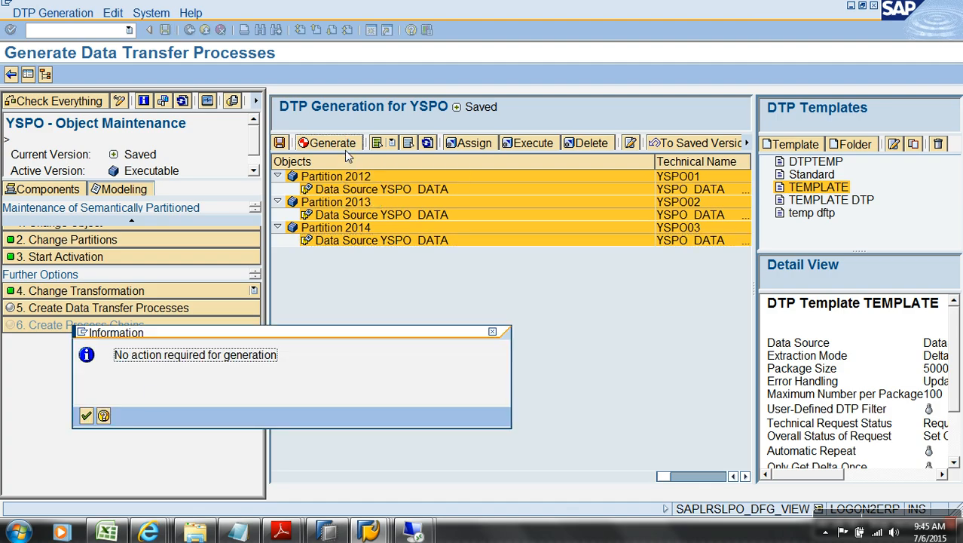
click(87, 416)
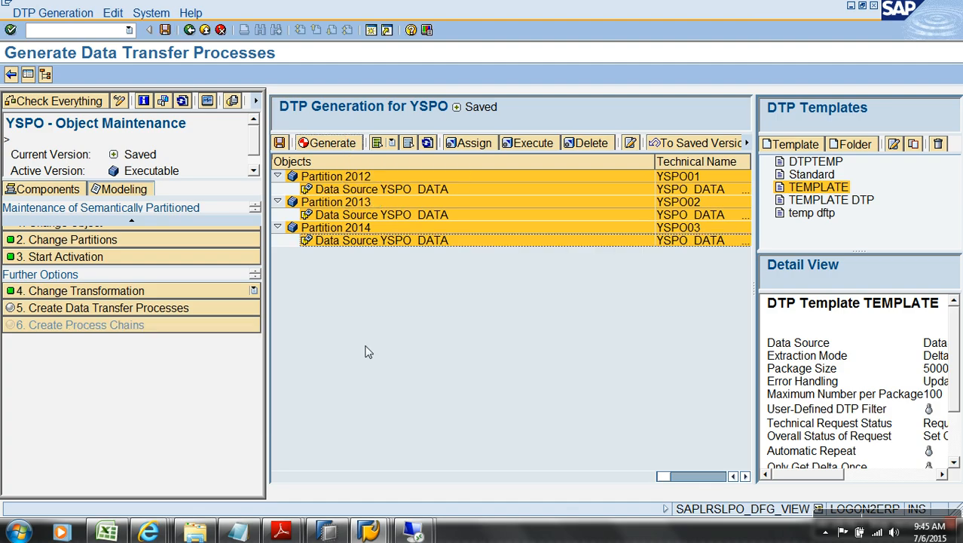
click(470, 143)
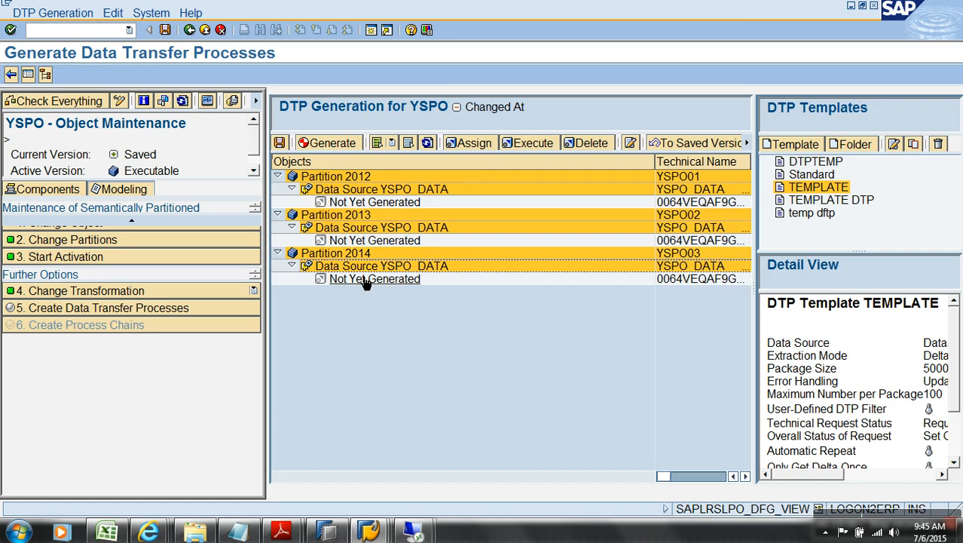
click(339, 145)
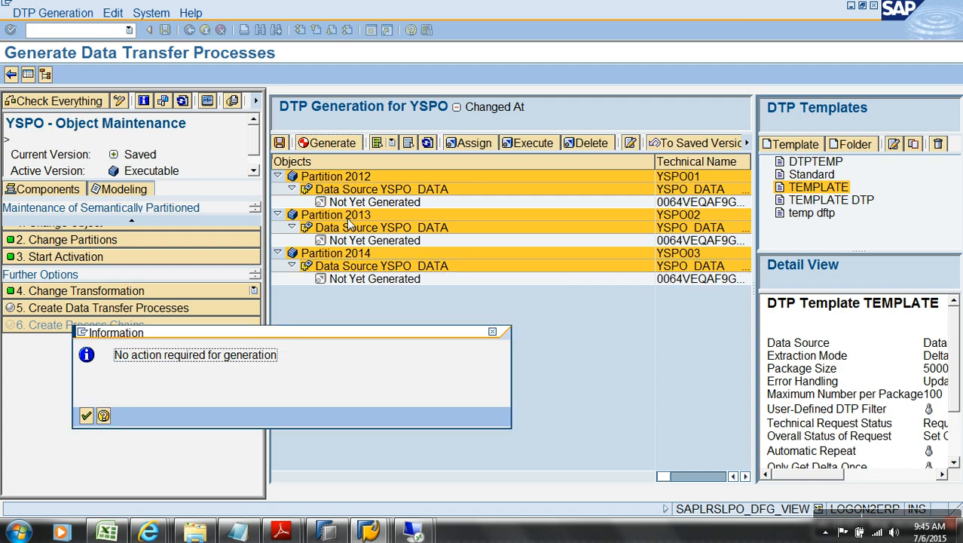
click(86, 414)
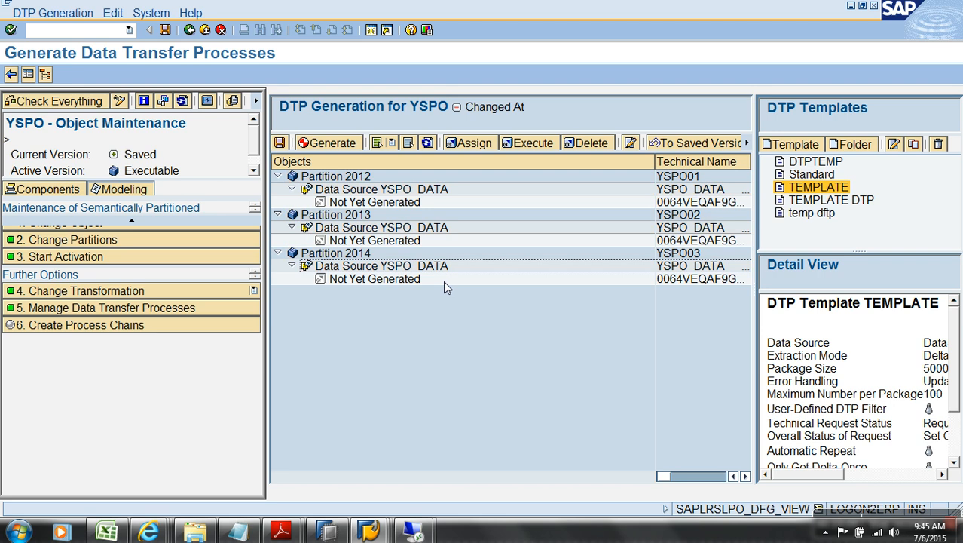
Step: Generate the DTPs for all three partitions and close the generation log
click(370, 178)
key(shift+Down)
key(shift+Down)
key(shift+Down)
key(shift+Down)
key(shift+Down)
key(shift+Down)
key(shift+Down)
key(shift+Down)
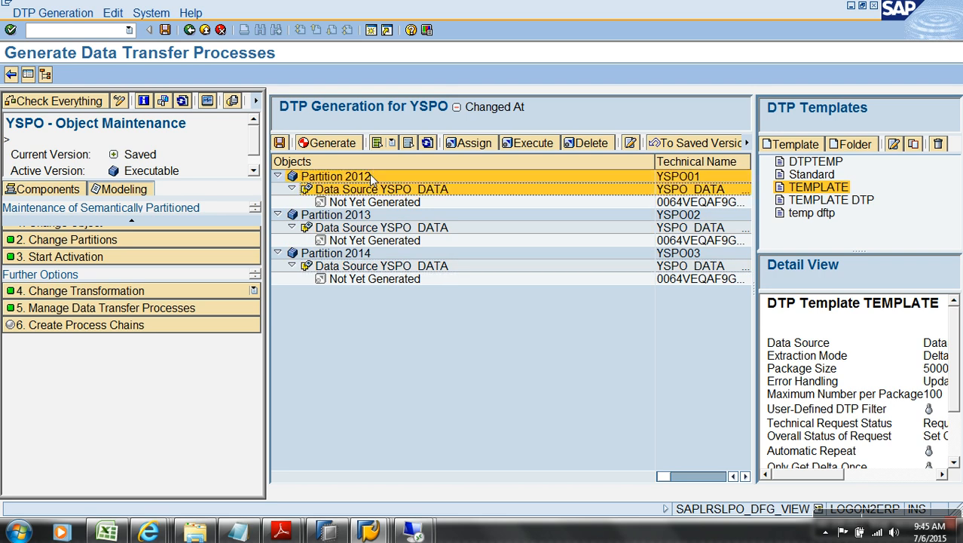
click(339, 144)
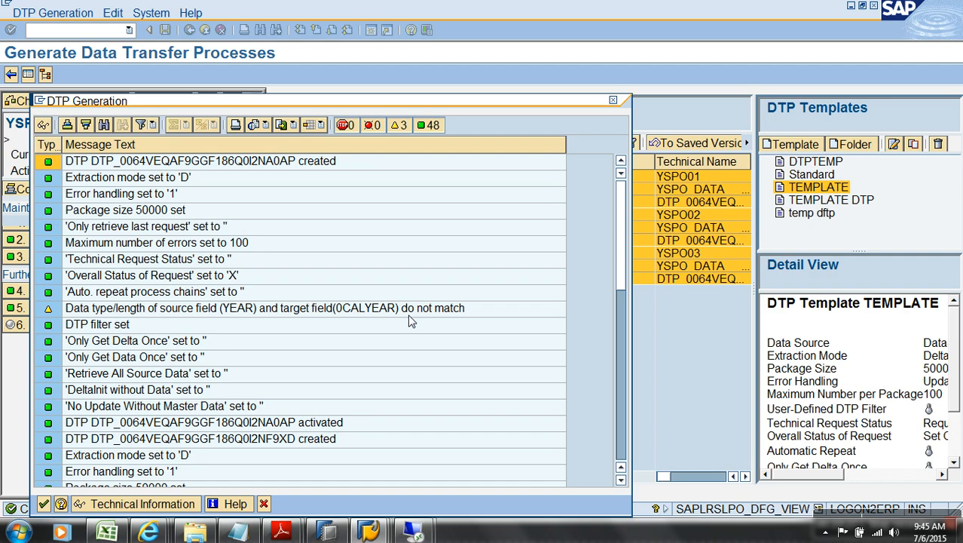
click(43, 503)
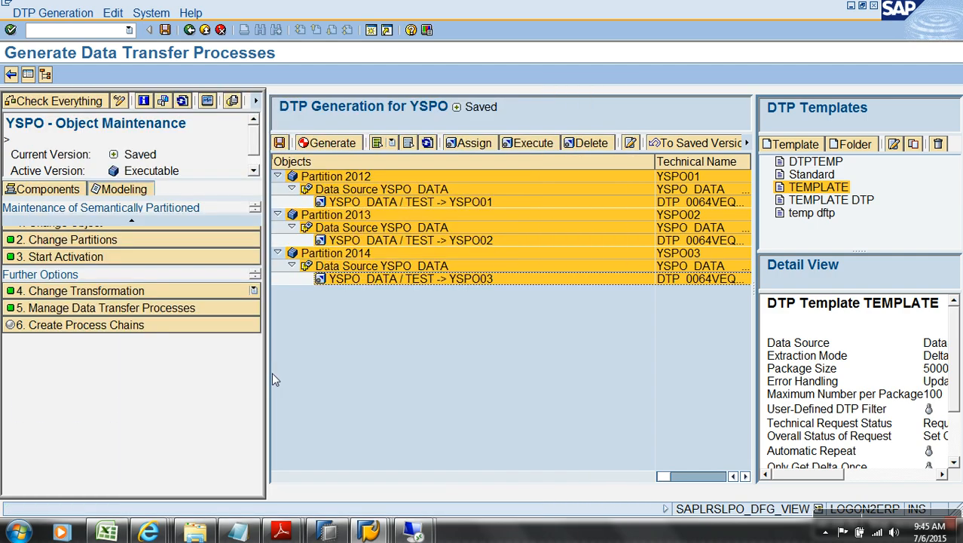
click(195, 329)
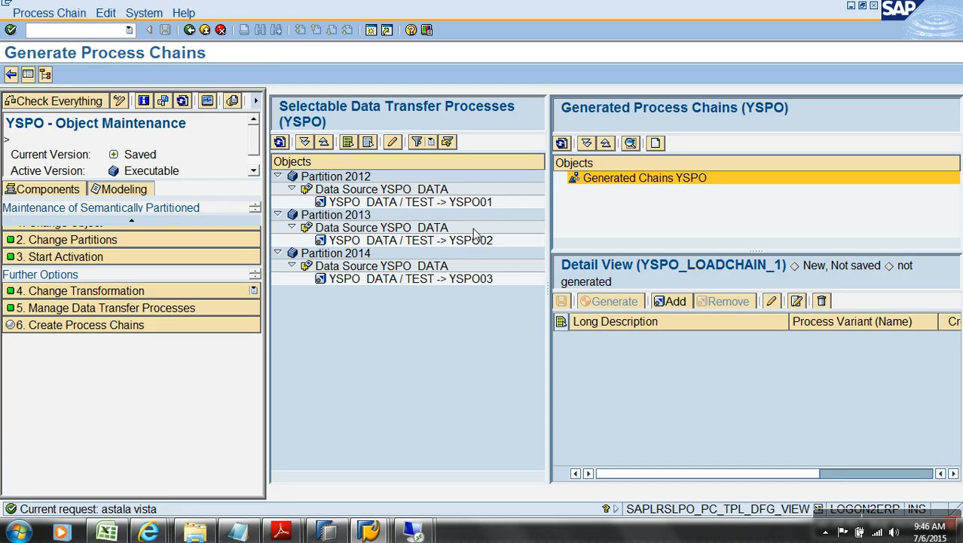
Step: Add the YSPO01, YSPO02 and YSPO03 DTPs to the process chain
click(461, 202)
click(666, 301)
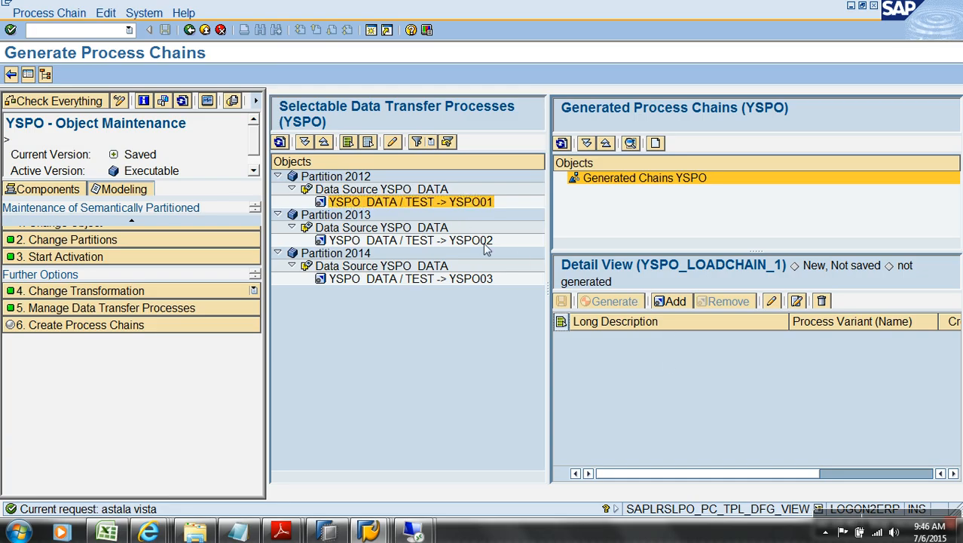
click(484, 241)
click(670, 305)
click(484, 279)
click(675, 302)
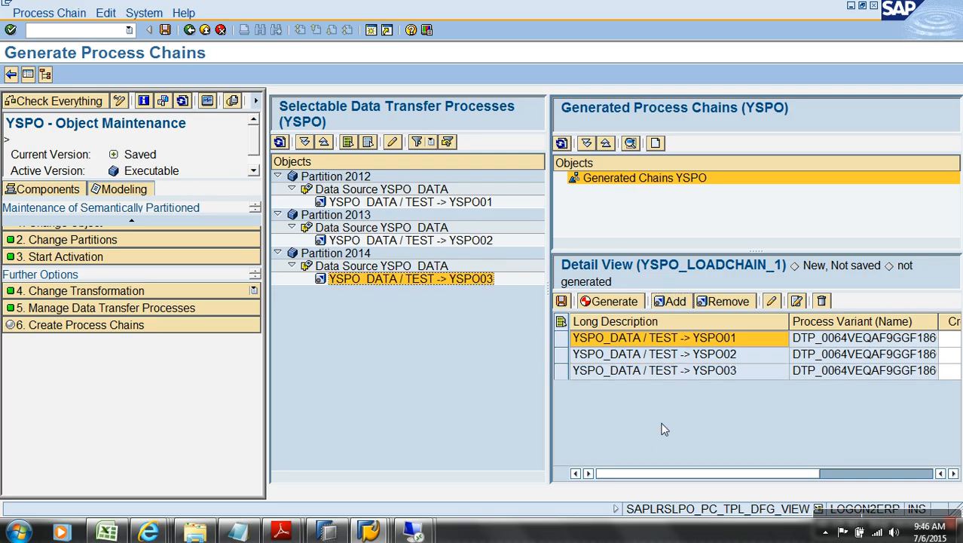
Step: Generate YSPO_LOADCHAIN_1, save its start variant, and review its DTPs before going back
click(607, 303)
click(165, 29)
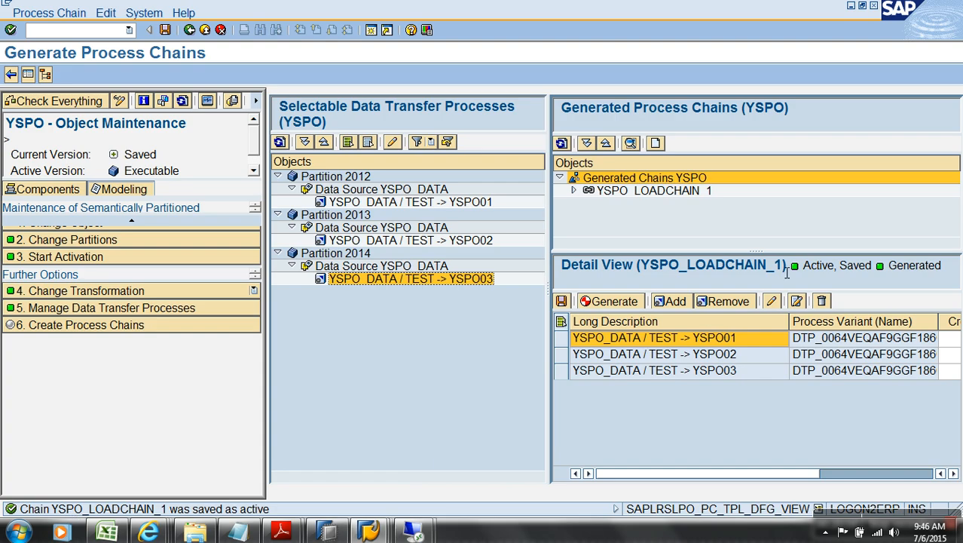
drag(783, 264, 669, 264)
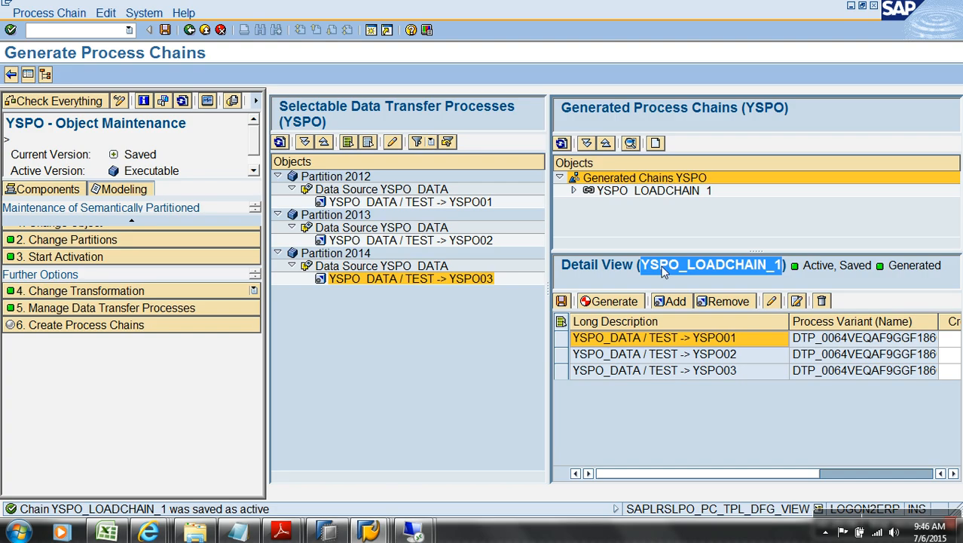
click(574, 191)
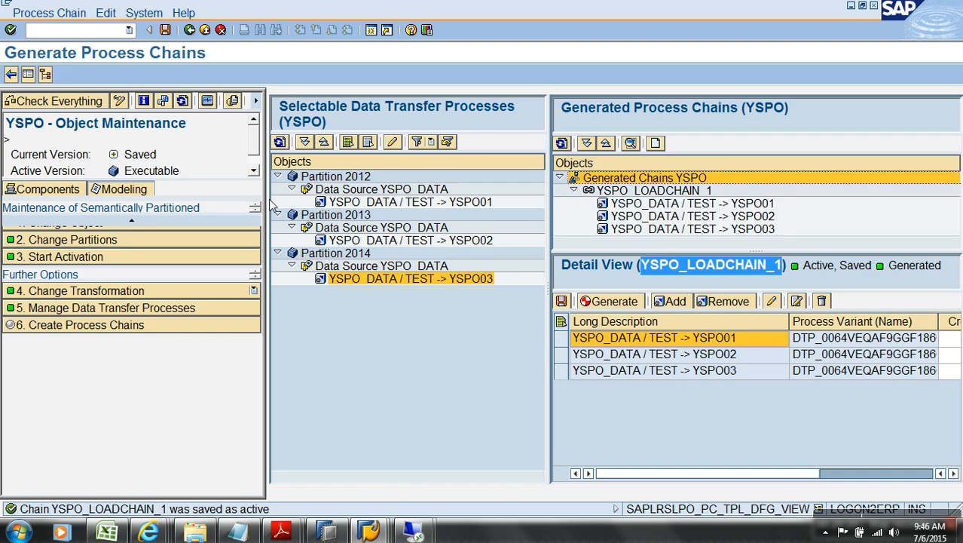
click(190, 30)
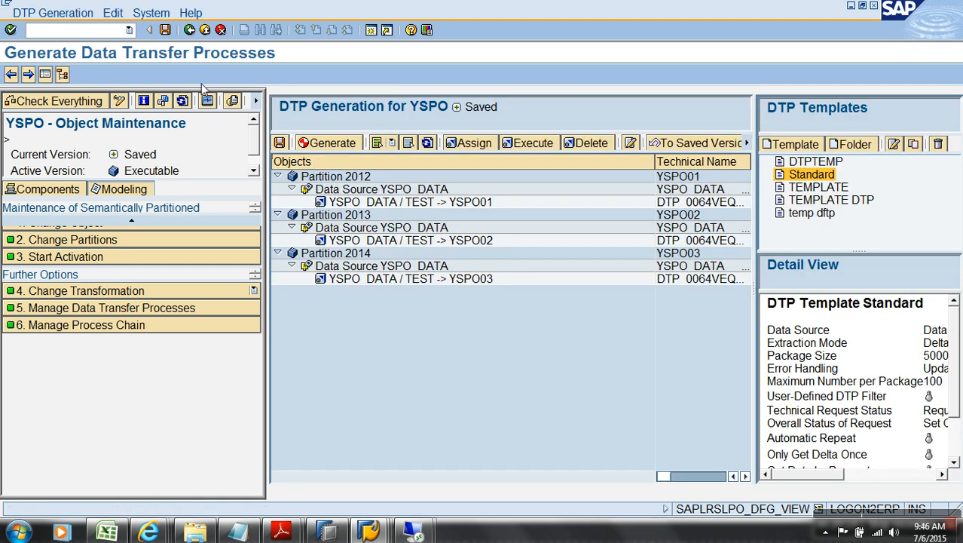
Step: Back out of DTP generation, the transformation and partition criteria to the modeling tree
click(221, 29)
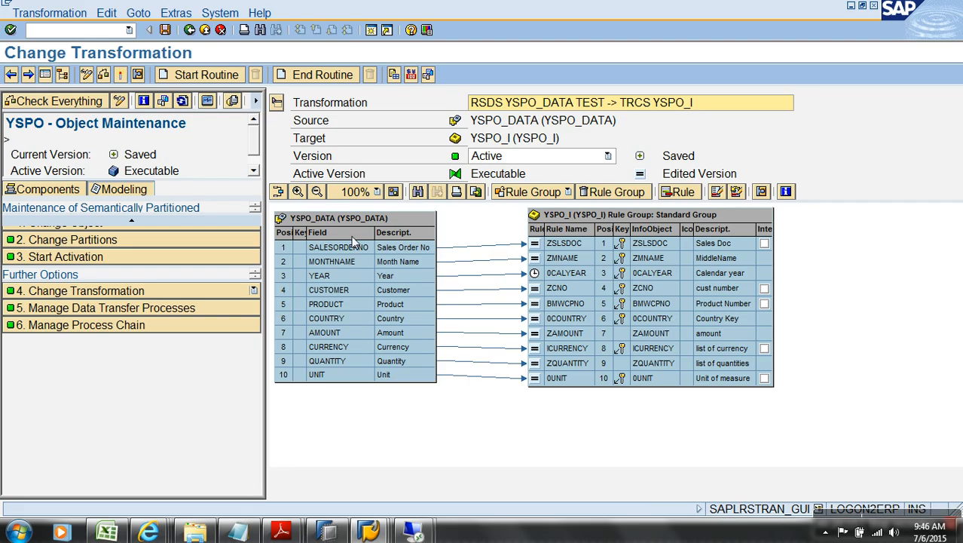
click(221, 30)
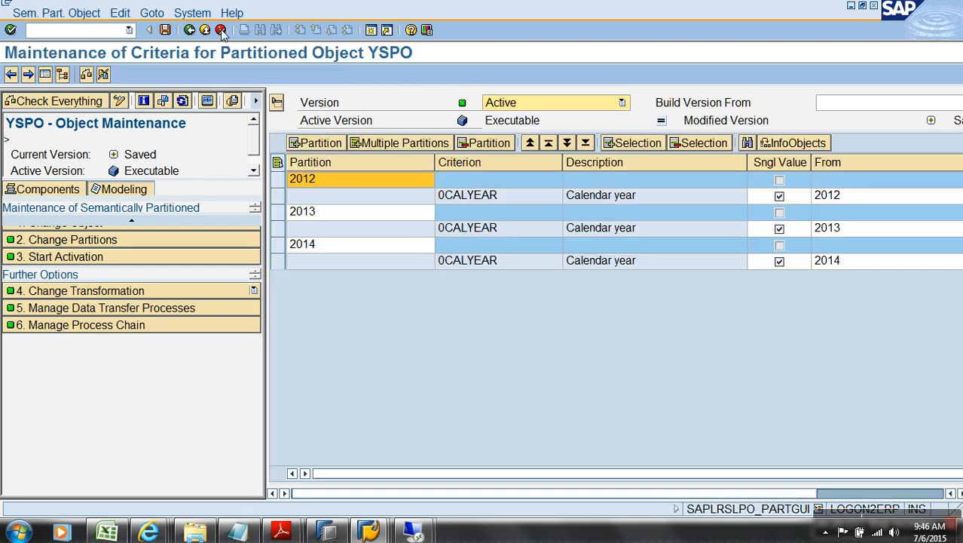
click(206, 31)
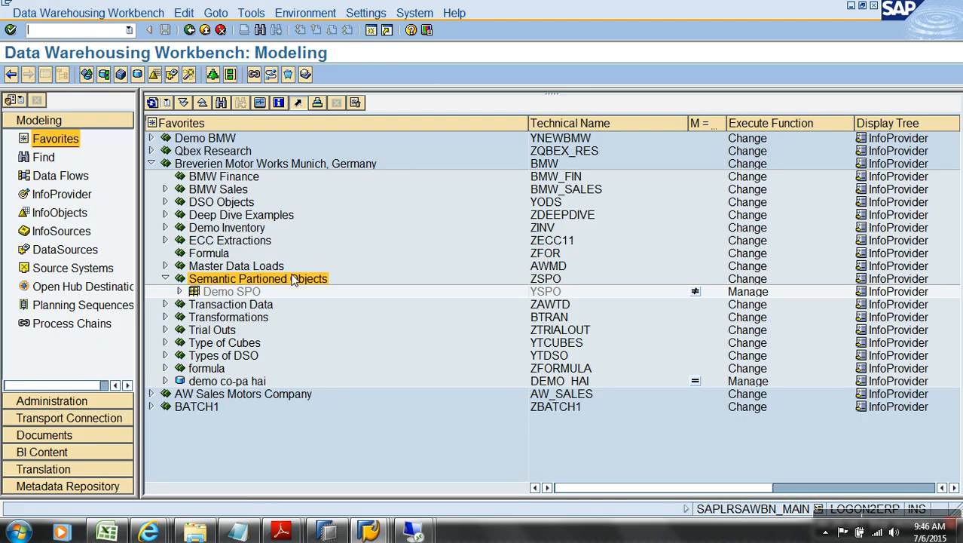
Step: Expand Demo SPO's Semantic Partitions to show 2012, 2013 and 2014 as YSPO01–YSPO03
click(225, 292)
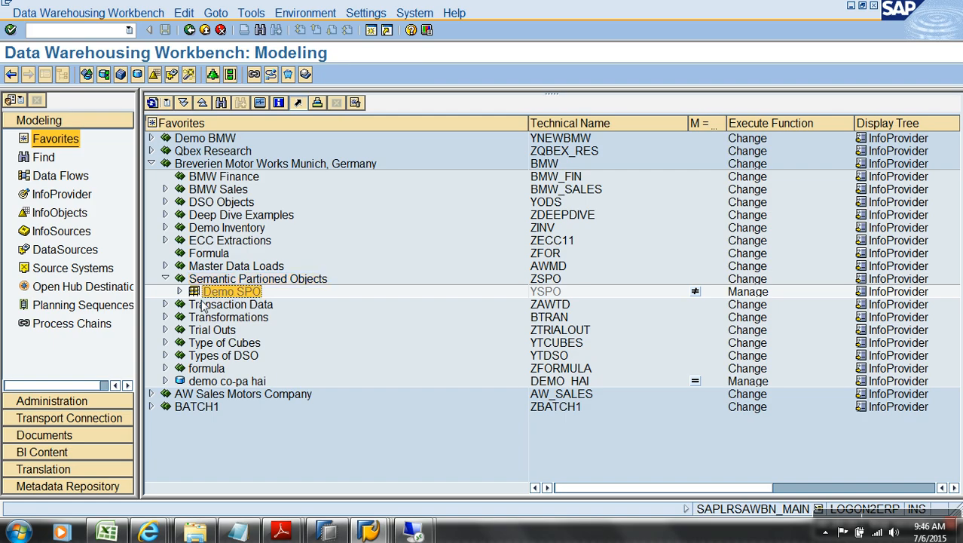
click(181, 291)
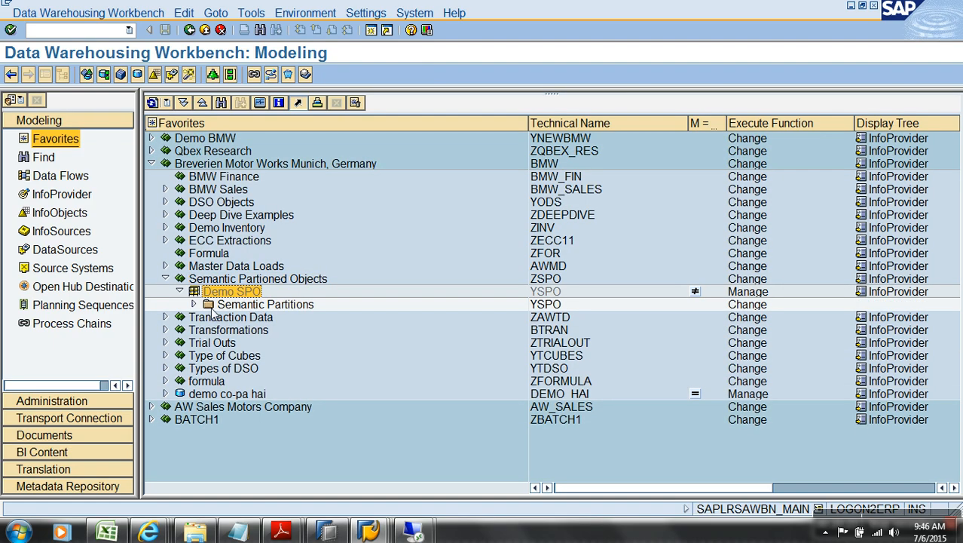
click(194, 304)
click(243, 317)
click(244, 329)
click(244, 342)
click(249, 319)
click(246, 332)
click(244, 344)
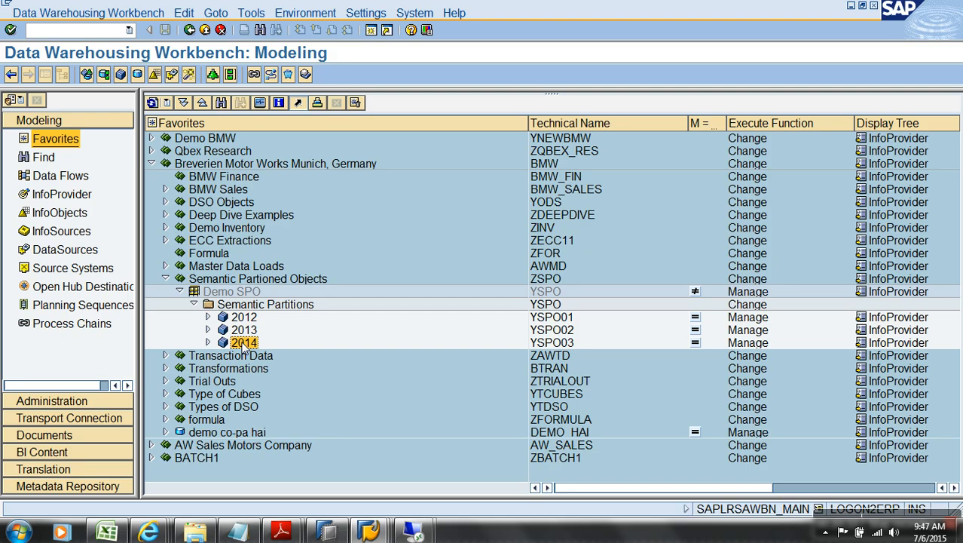
click(548, 321)
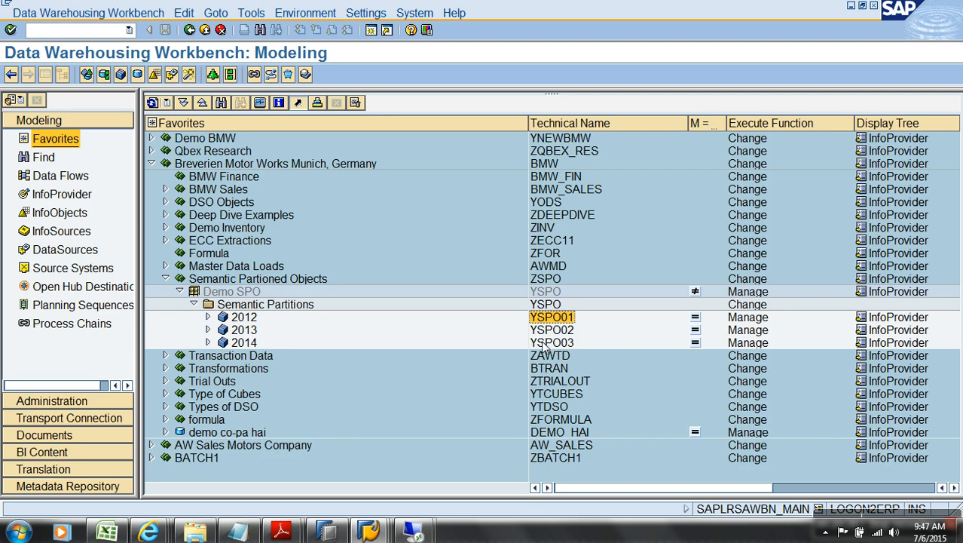
right_click(238, 292)
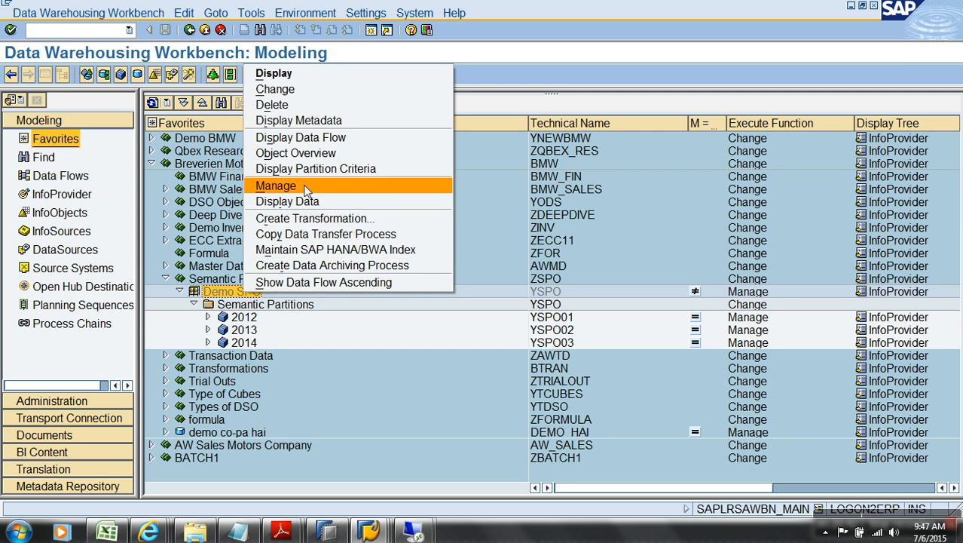
click(305, 138)
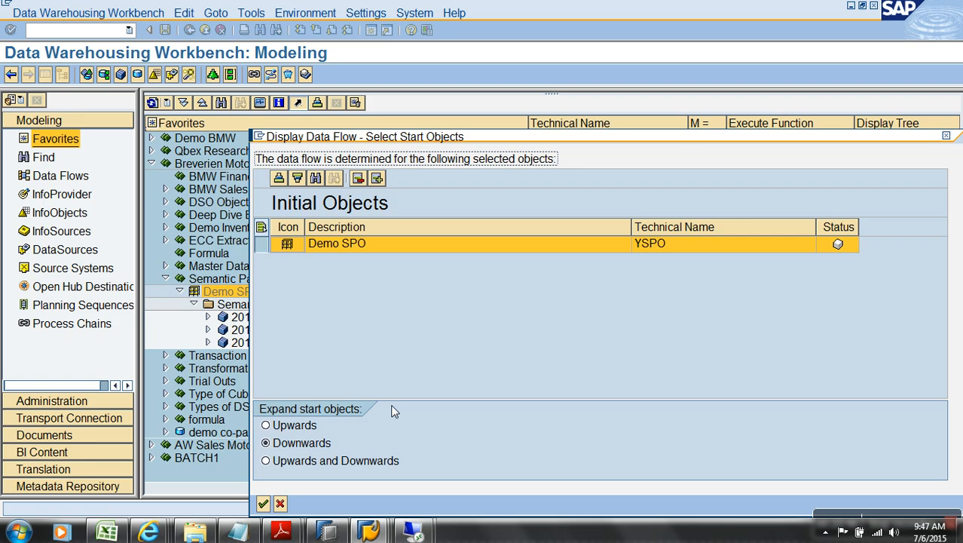
click(358, 459)
key(Return)
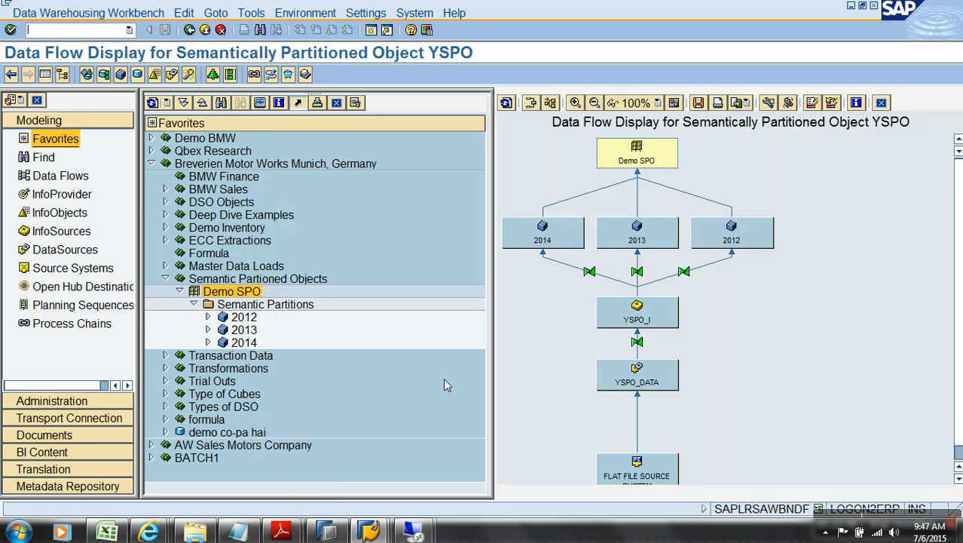
click(650, 385)
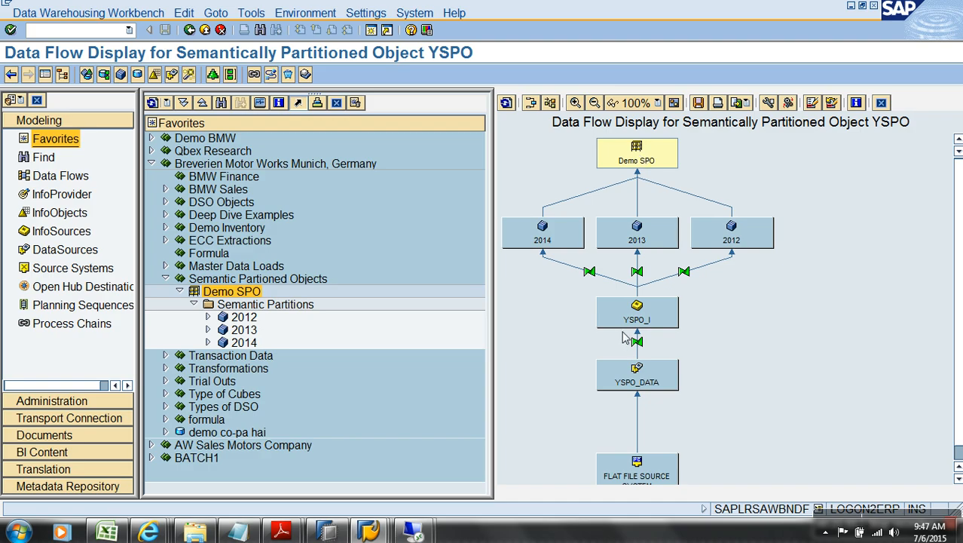
click(653, 326)
click(204, 30)
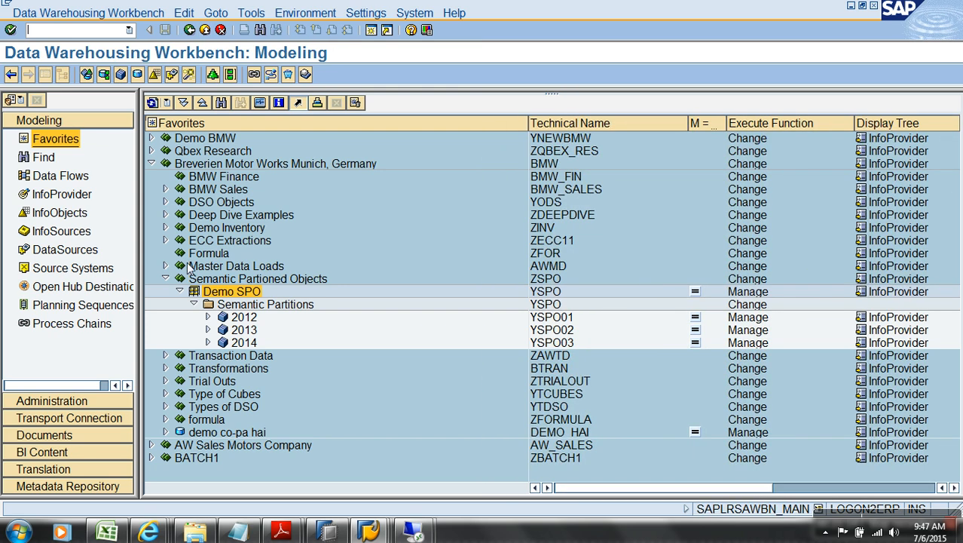
Step: Open the 2012 partition's YSPO_DATA / TEST -> YSPO01 DTP, view its filter, and close it
click(208, 317)
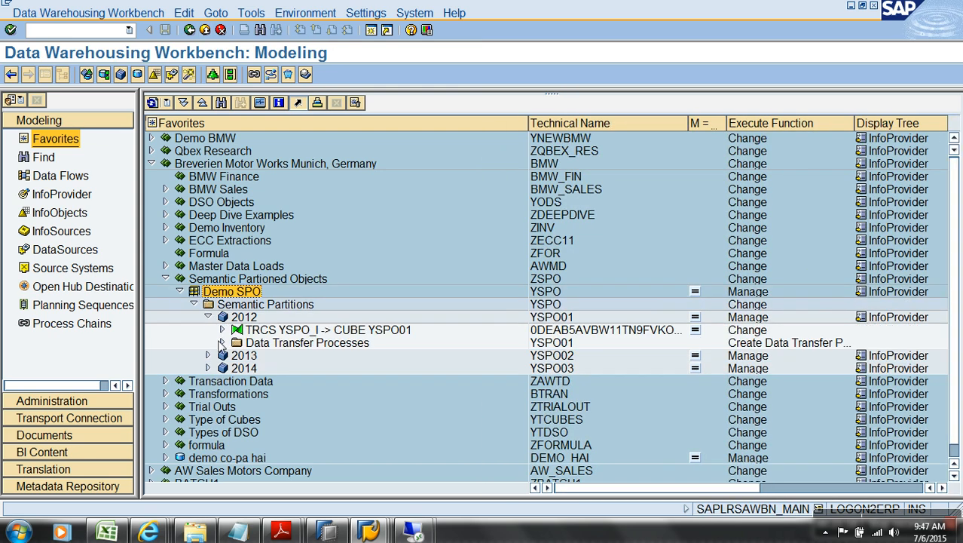
click(221, 343)
double_click(331, 355)
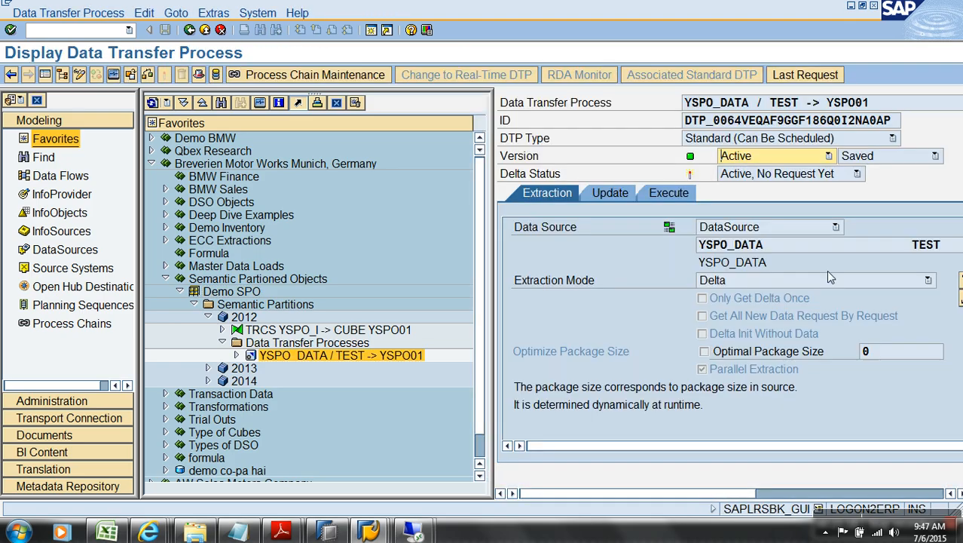
click(853, 494)
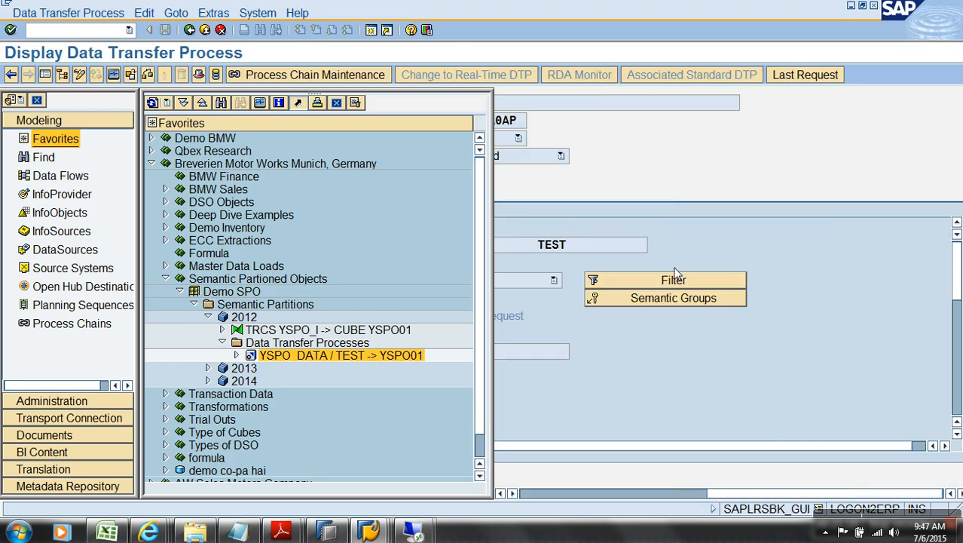
click(680, 281)
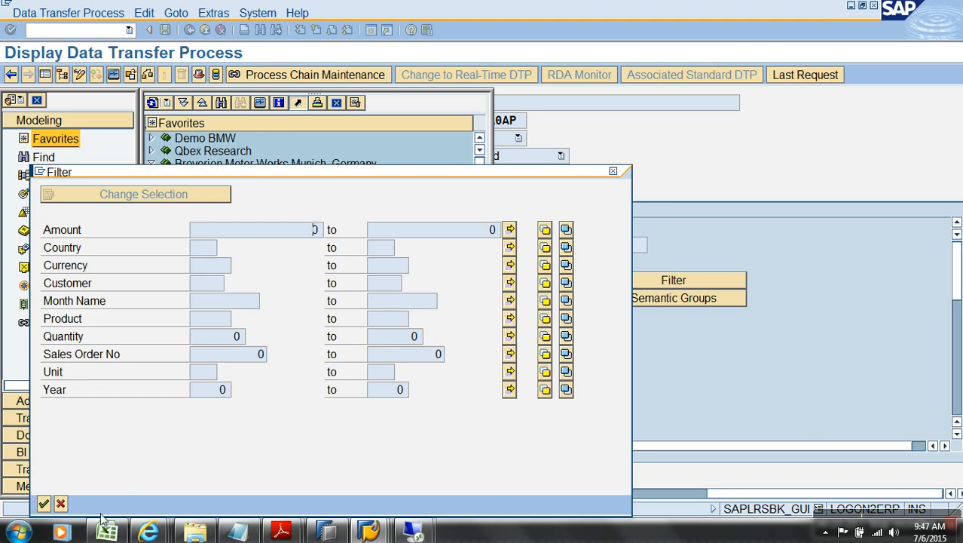
click(60, 504)
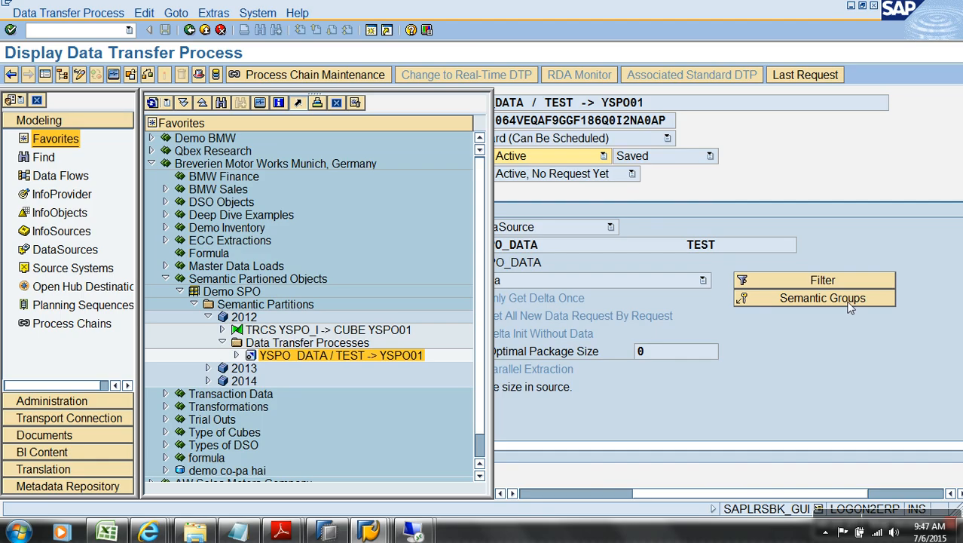
click(204, 30)
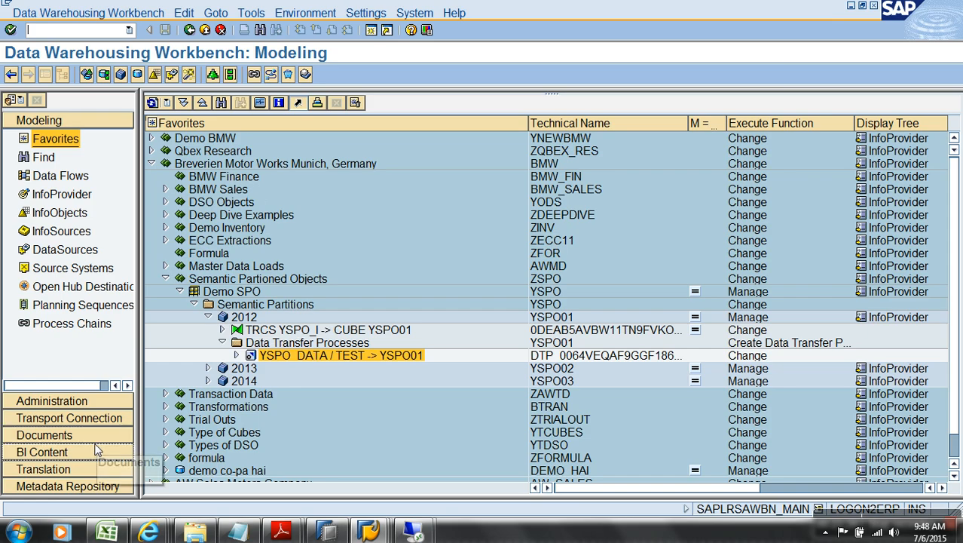
Step: Open YSPO_LOADCHAIN_1 from Unassigned Nodes > Generated By Semantically Partitioned Object
click(87, 330)
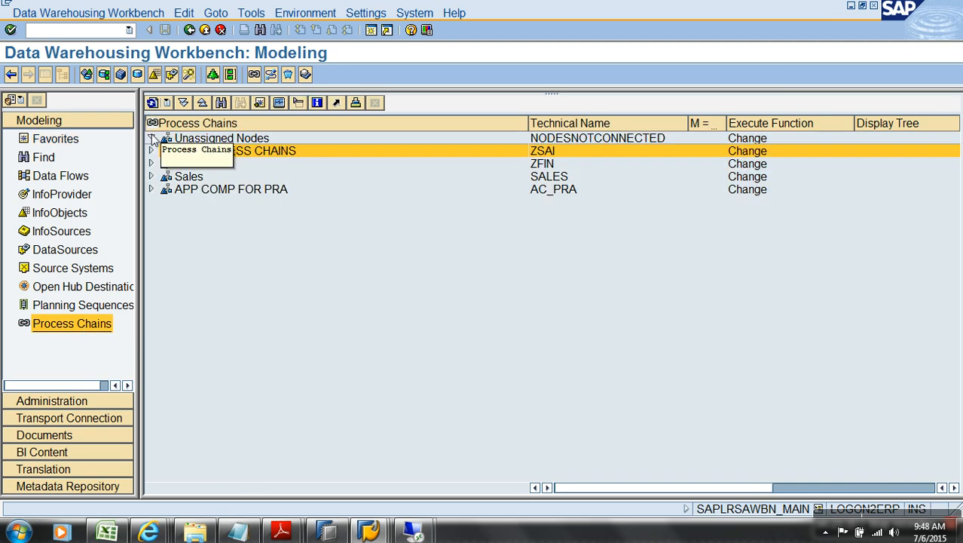
click(151, 137)
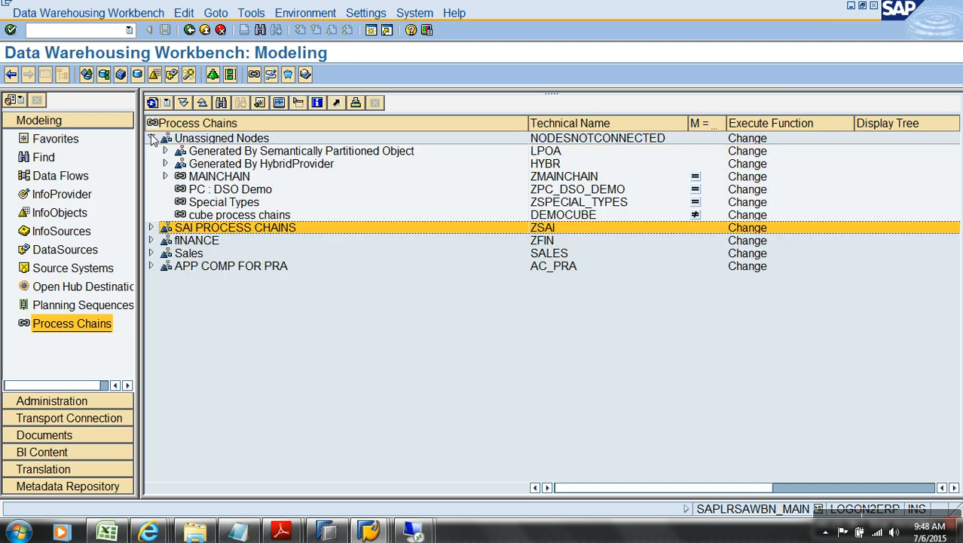
click(347, 265)
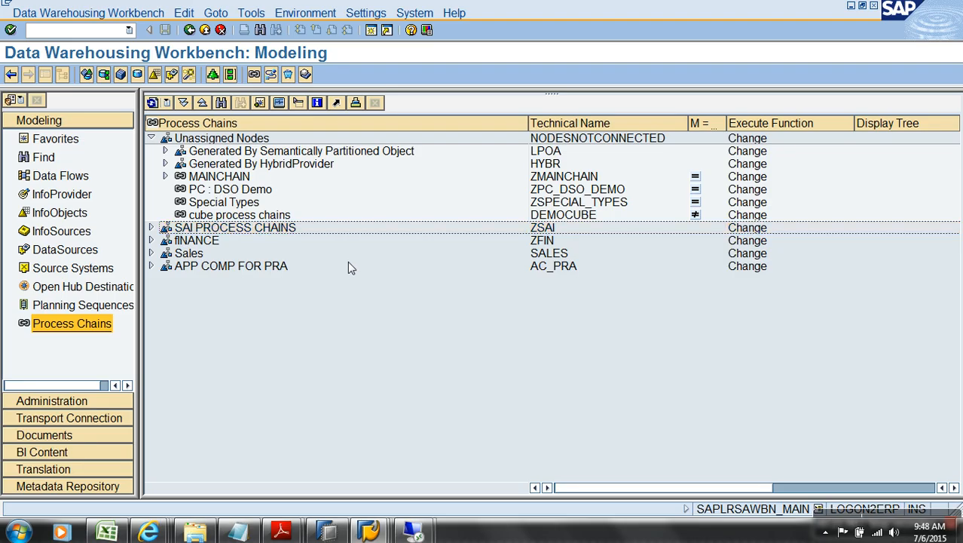
click(165, 151)
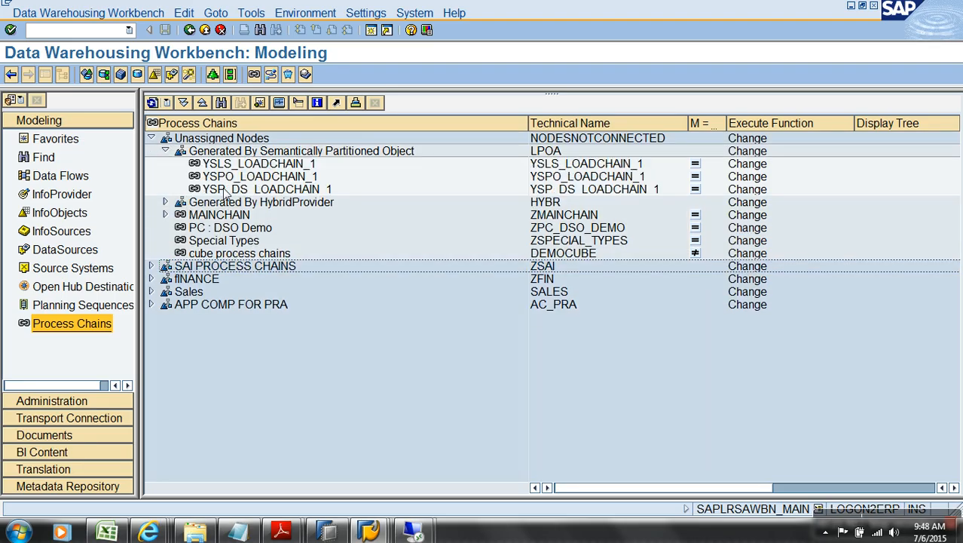
double_click(281, 178)
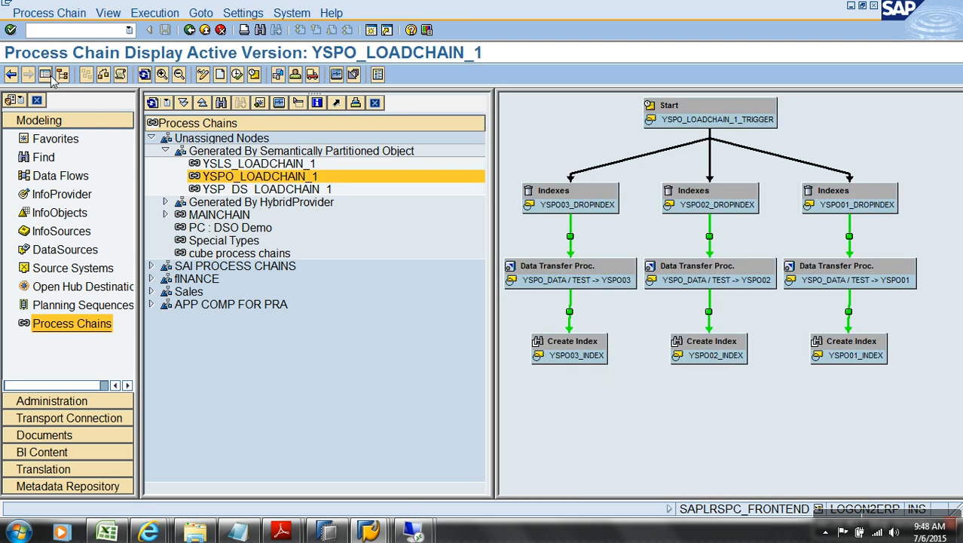
click(46, 75)
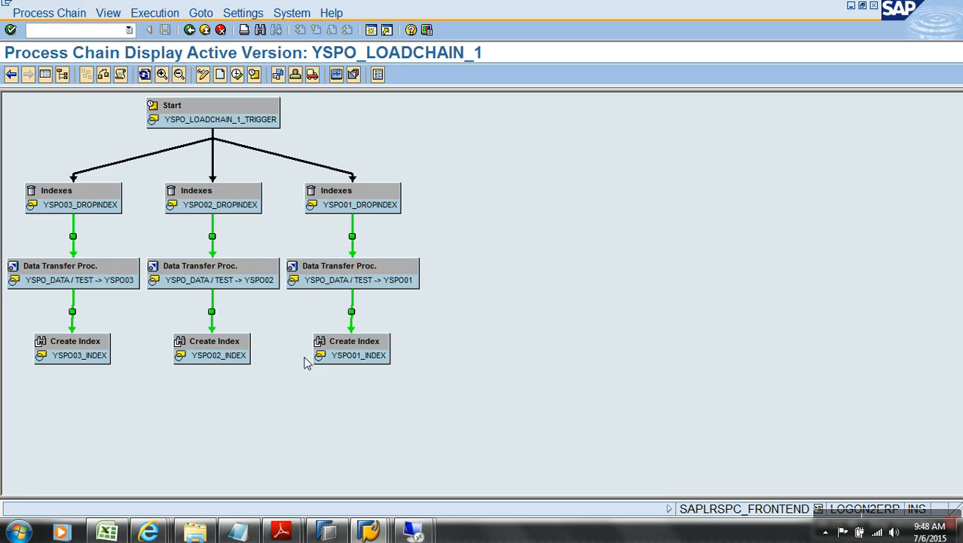
Step: Inspect the chain's Start variant time settings, then return to the chain diagram
right_click(224, 121)
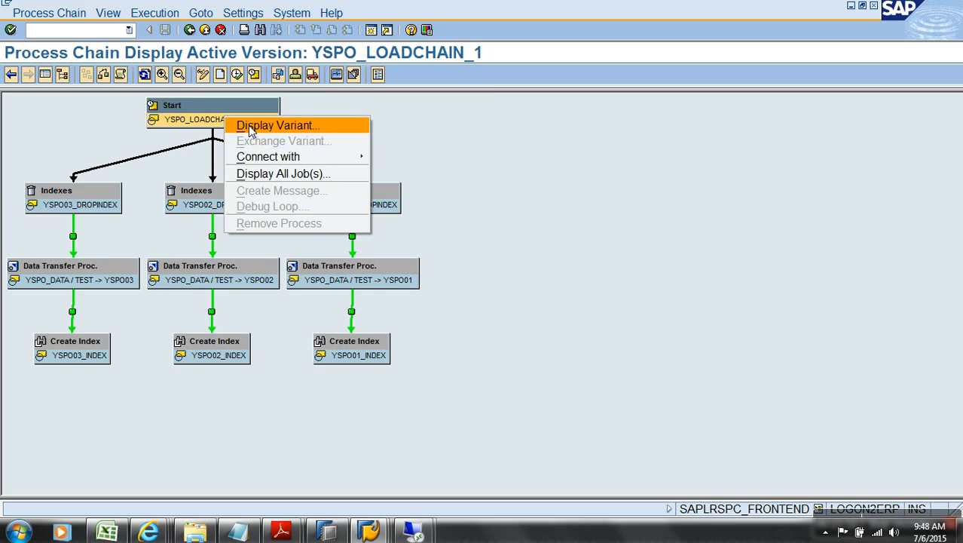
click(251, 128)
click(306, 180)
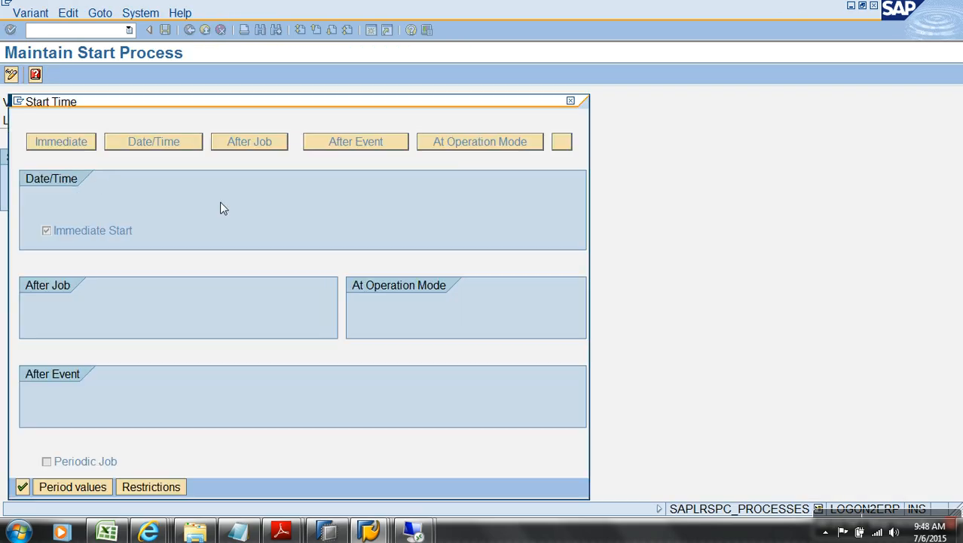
click(23, 487)
click(188, 33)
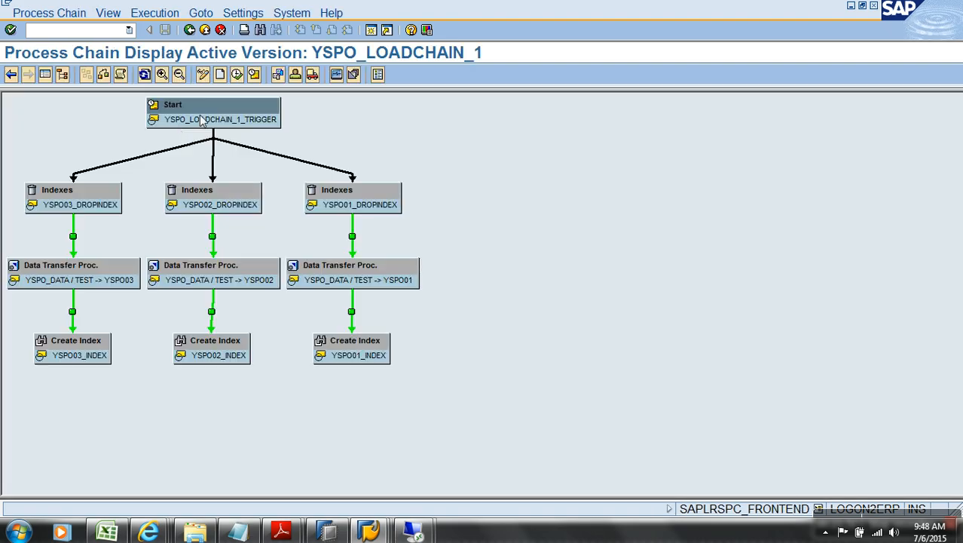
click(48, 276)
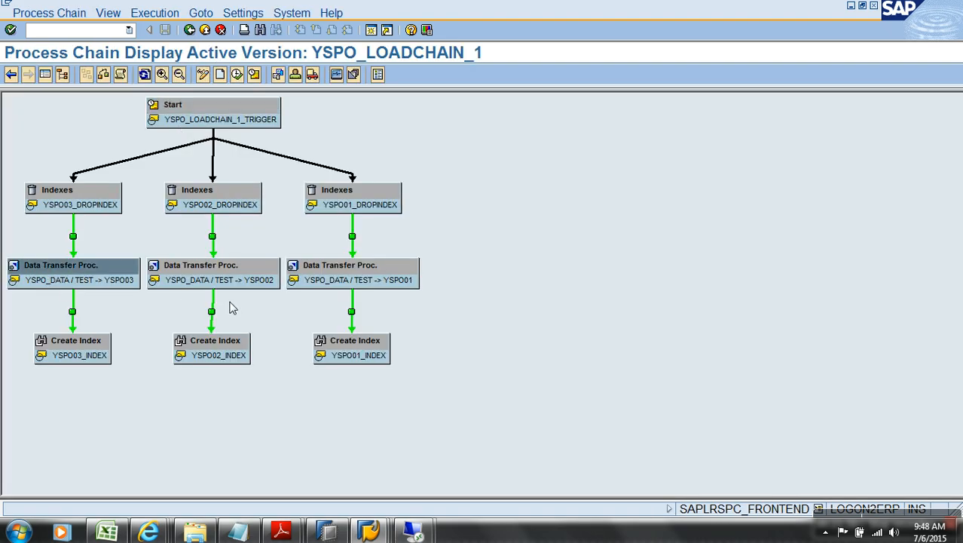
Step: Create InfoPackage WERT for YSPO_DATA and start its data load immediately
mouse_move(369, 530)
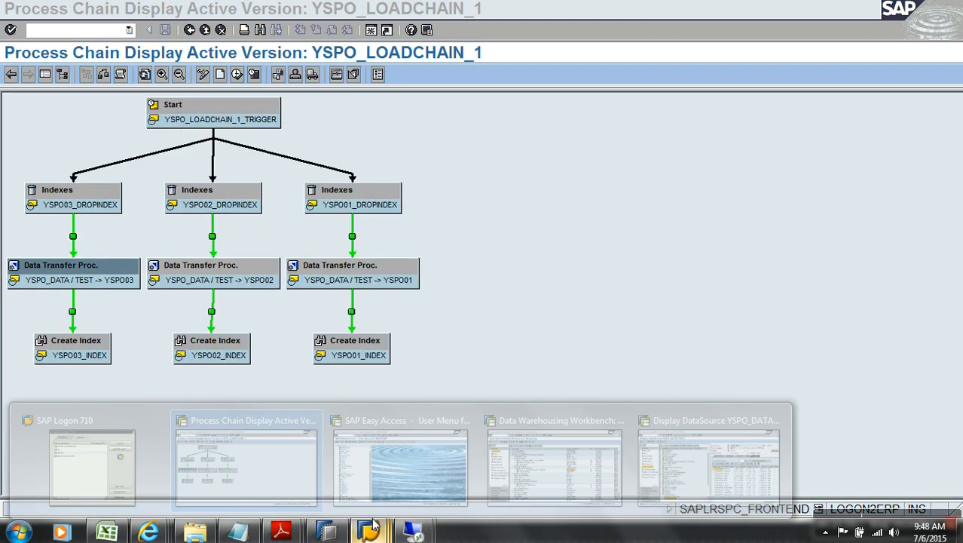
click(703, 485)
click(205, 33)
right_click(245, 477)
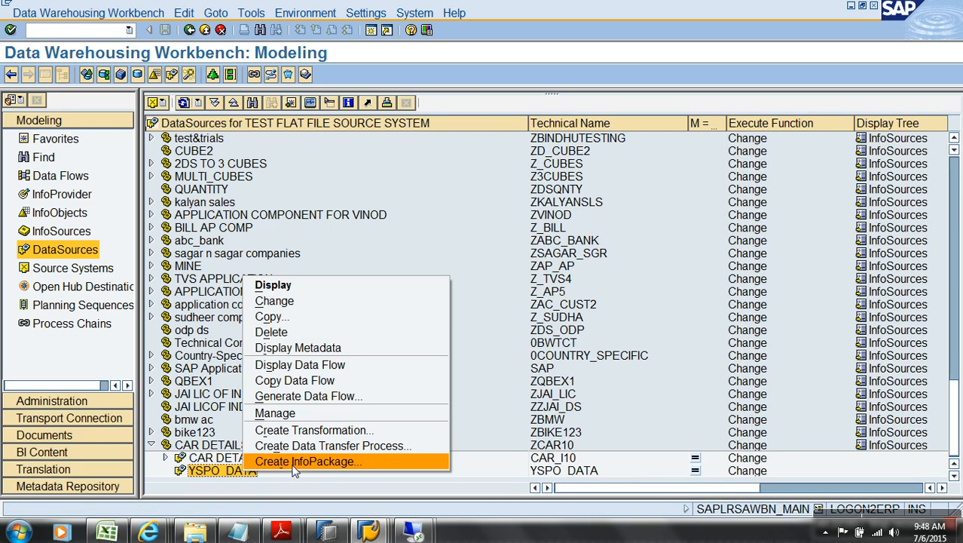
click(317, 459)
text(WERT)
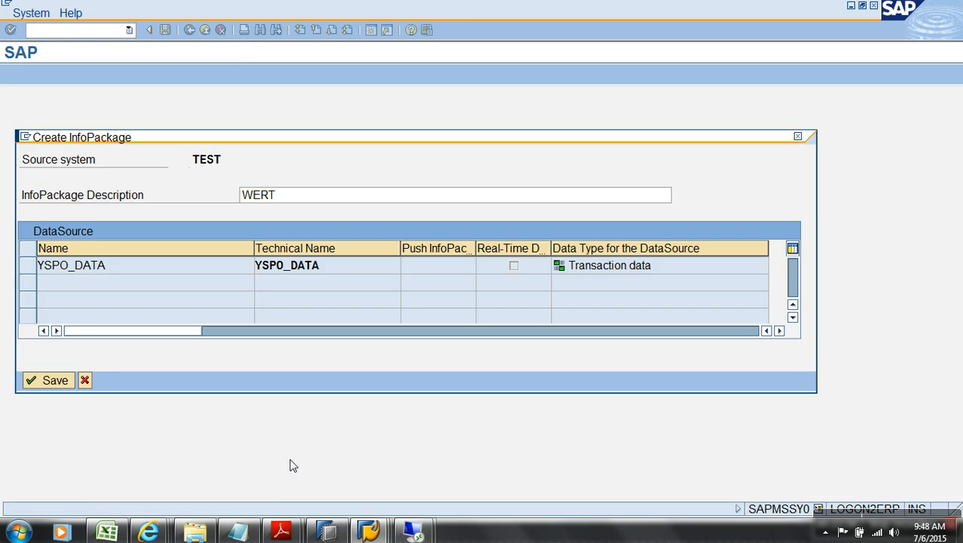
key(Return)
click(924, 211)
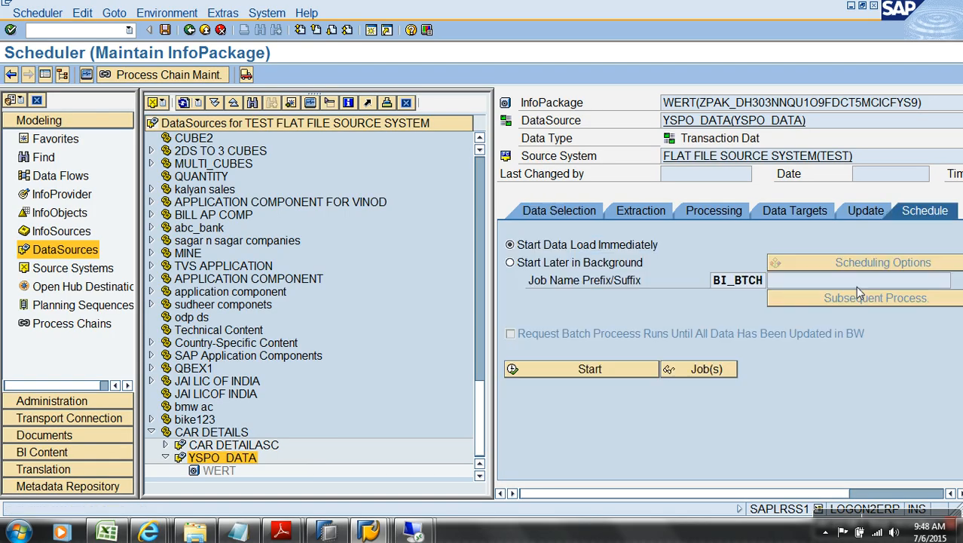
click(571, 370)
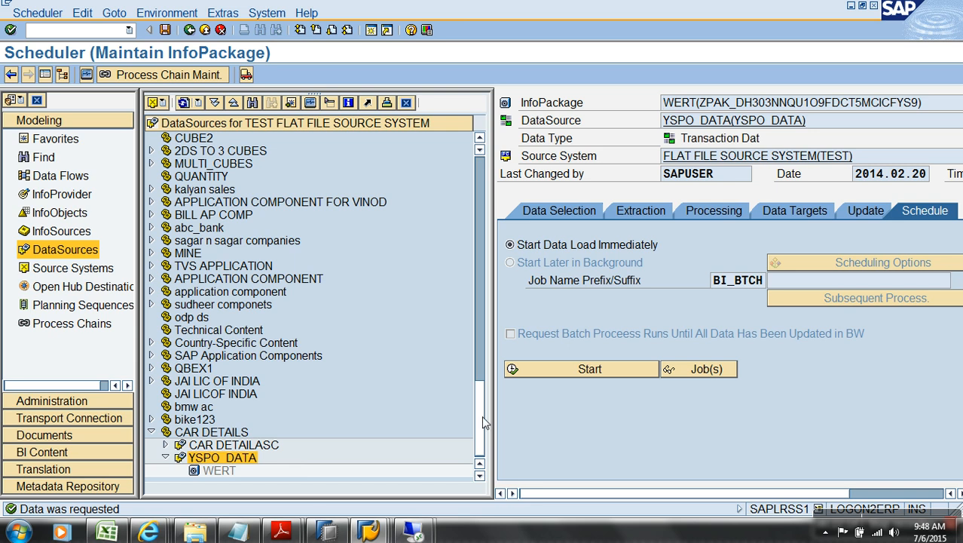
key(alt+Tab)
key(alt+Tab)
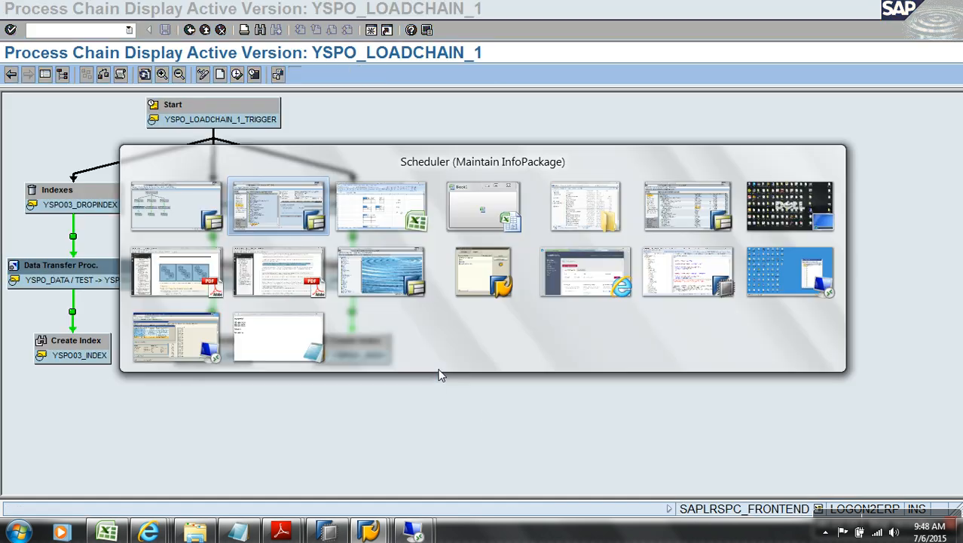
Step: Check the 49-record InfoPackage load, then schedule YSPO_LOADCHAIN_1 and open its run log
click(310, 103)
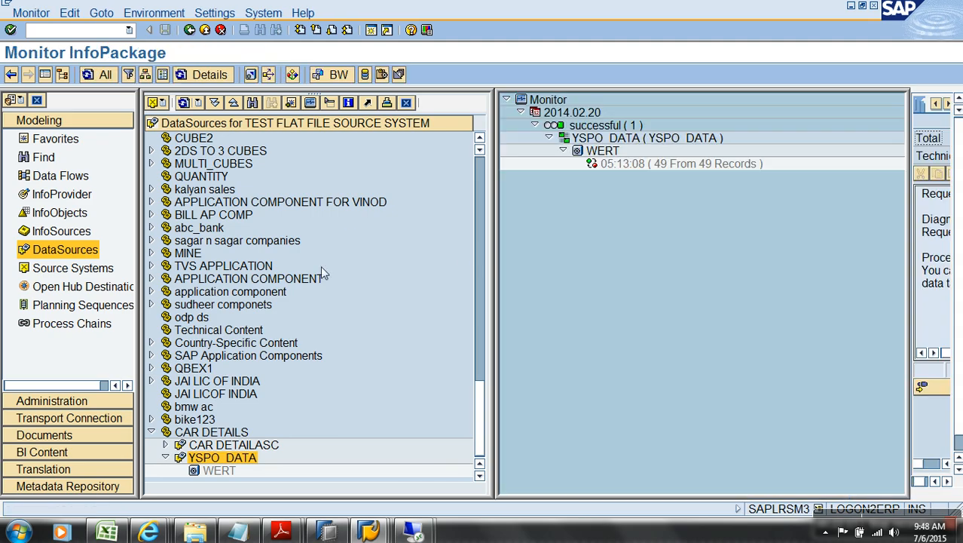
click(677, 164)
key(alt+Tab)
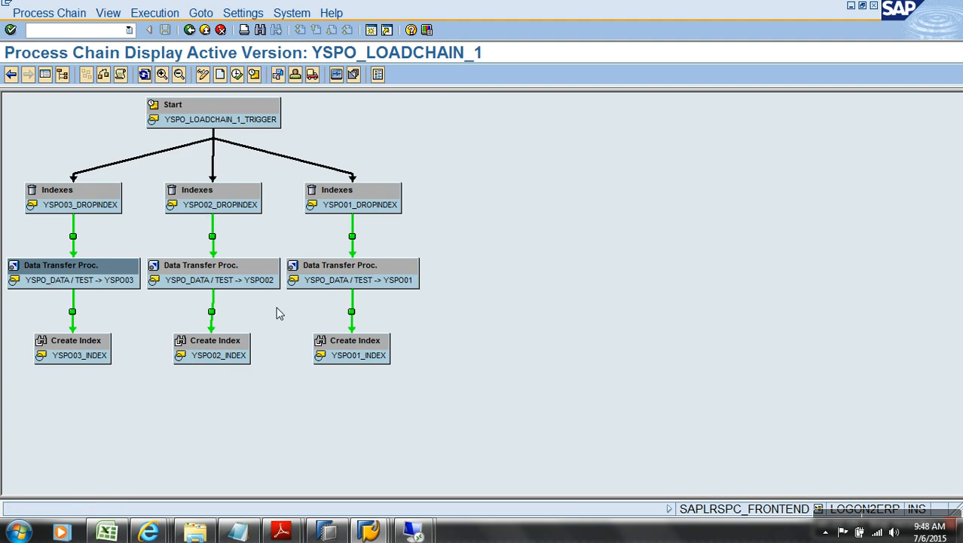
click(237, 74)
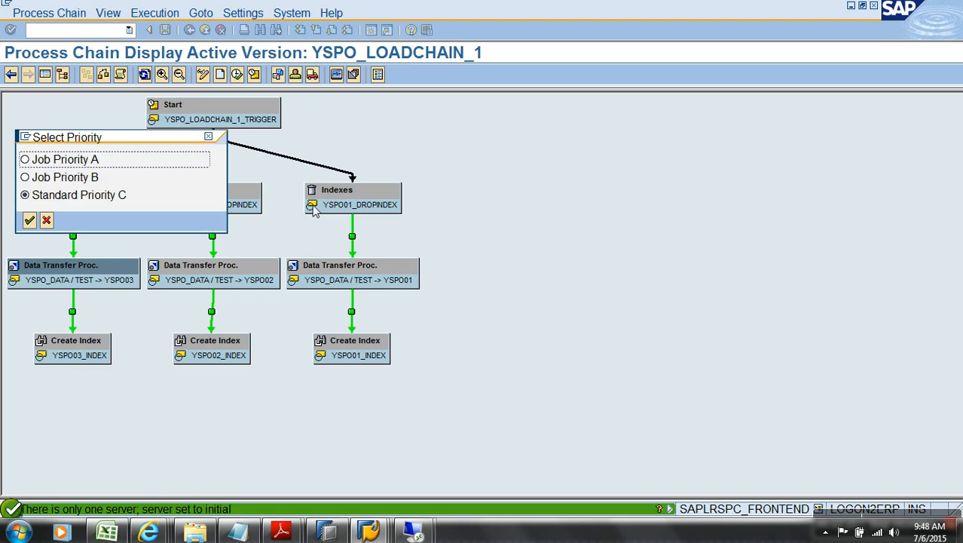
click(30, 221)
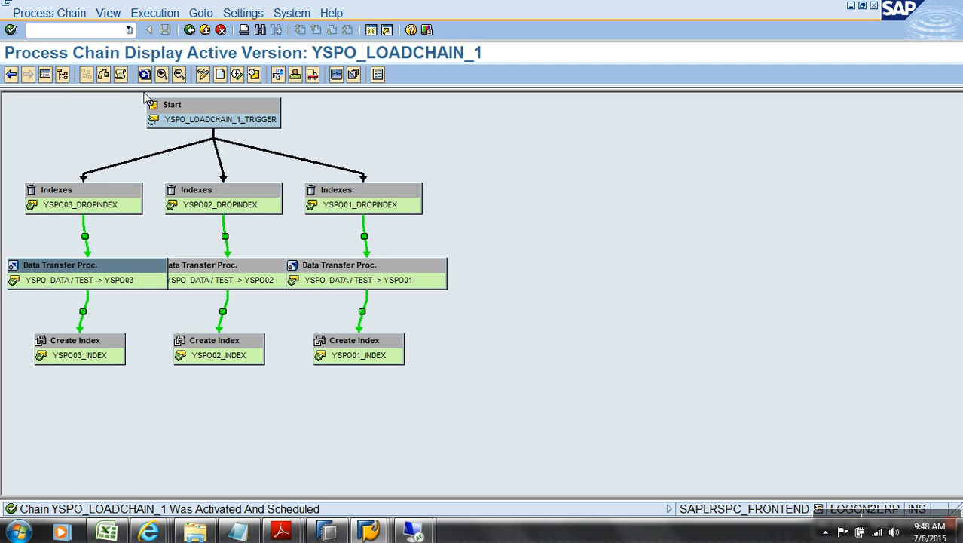
click(120, 74)
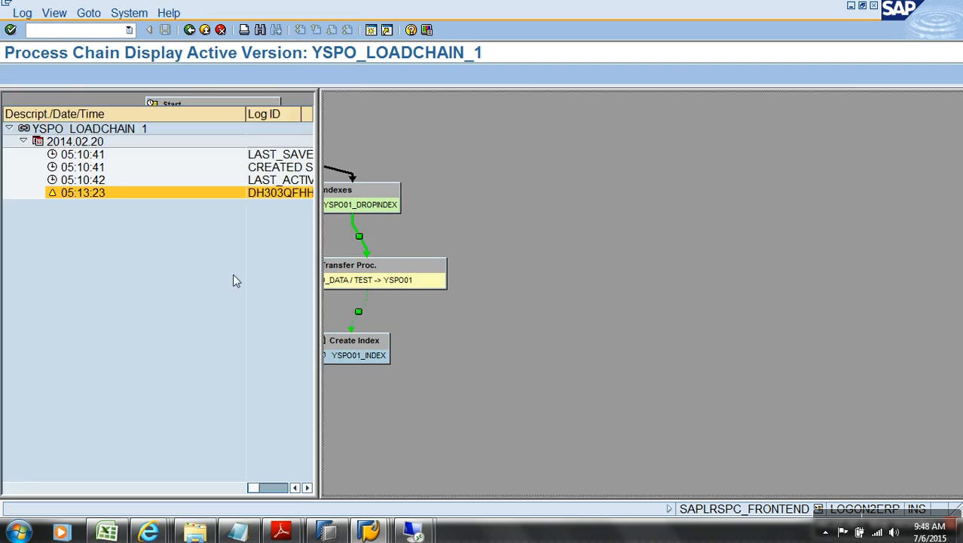
click(144, 75)
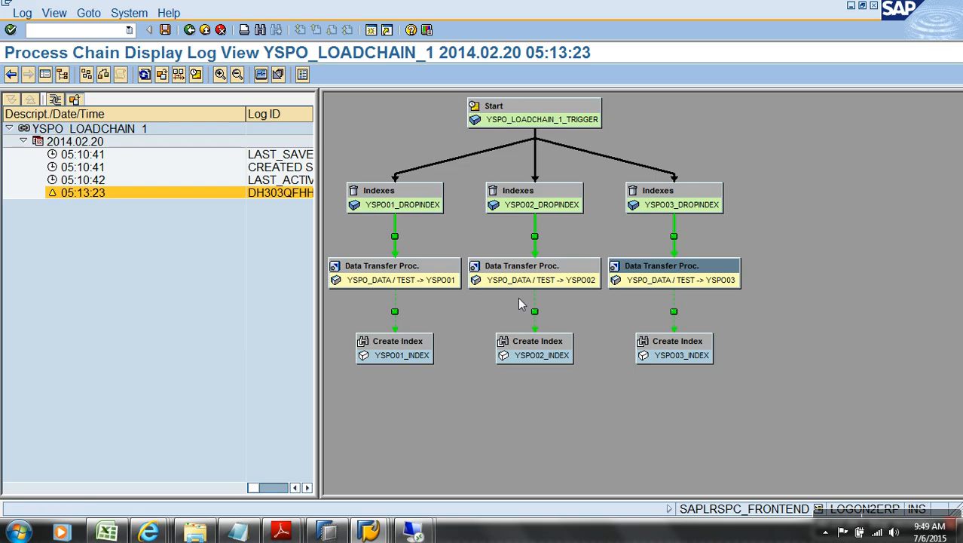
Step: Open the YSPO03 DTP's process monitor and inspect the Updating to InfoCube YSPO03 step
right_click(663, 272)
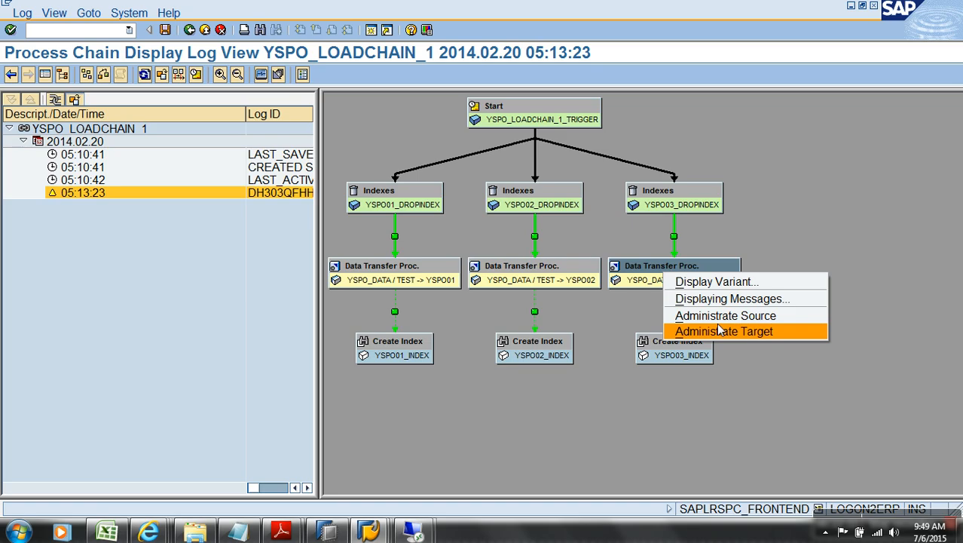
click(143, 78)
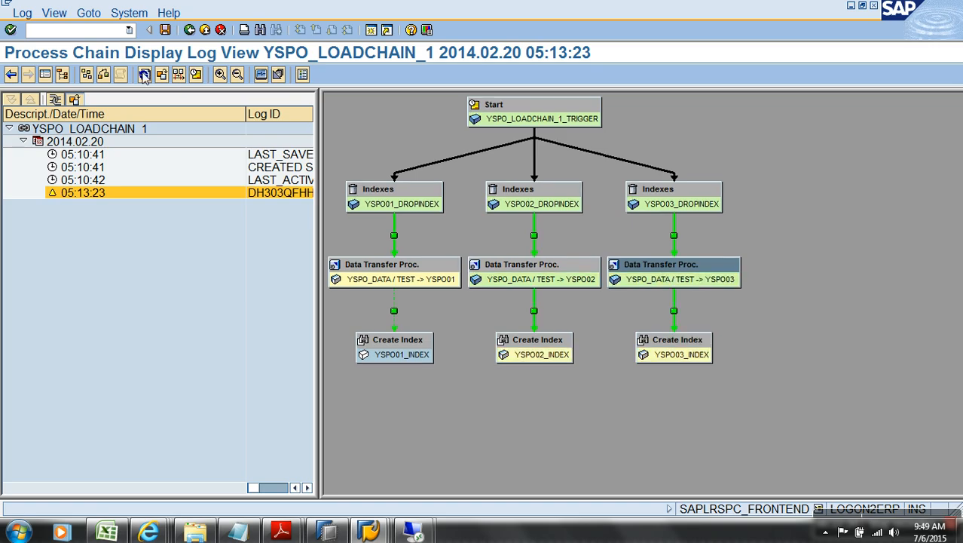
right_click(715, 275)
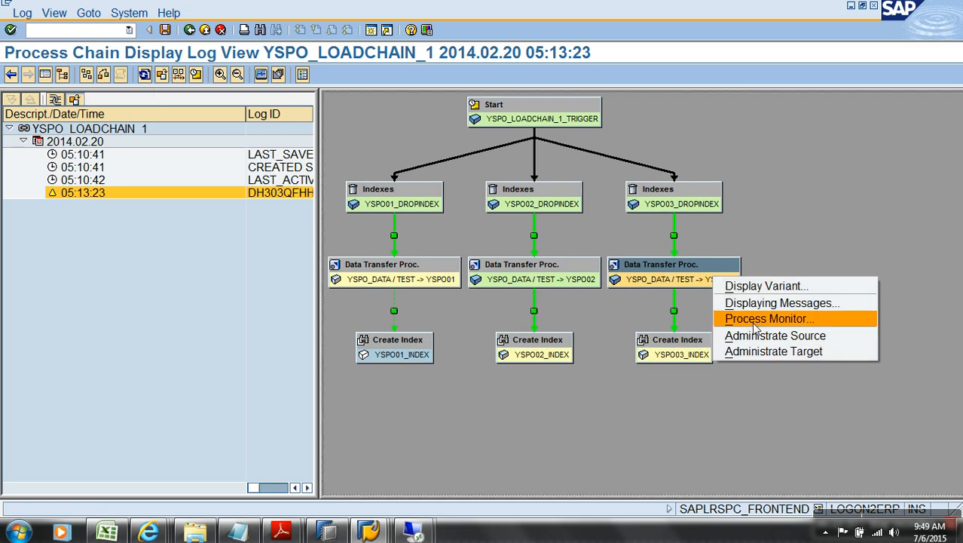
click(761, 321)
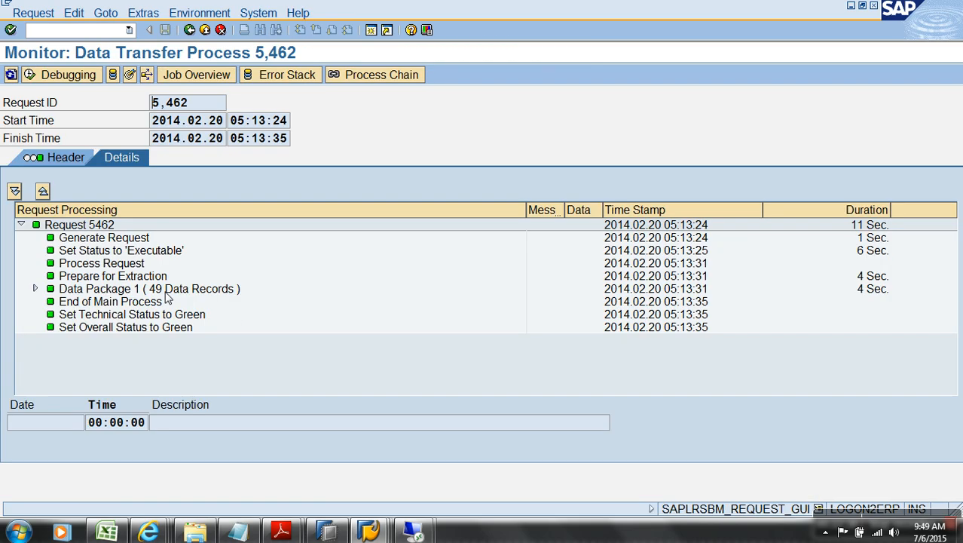
click(36, 288)
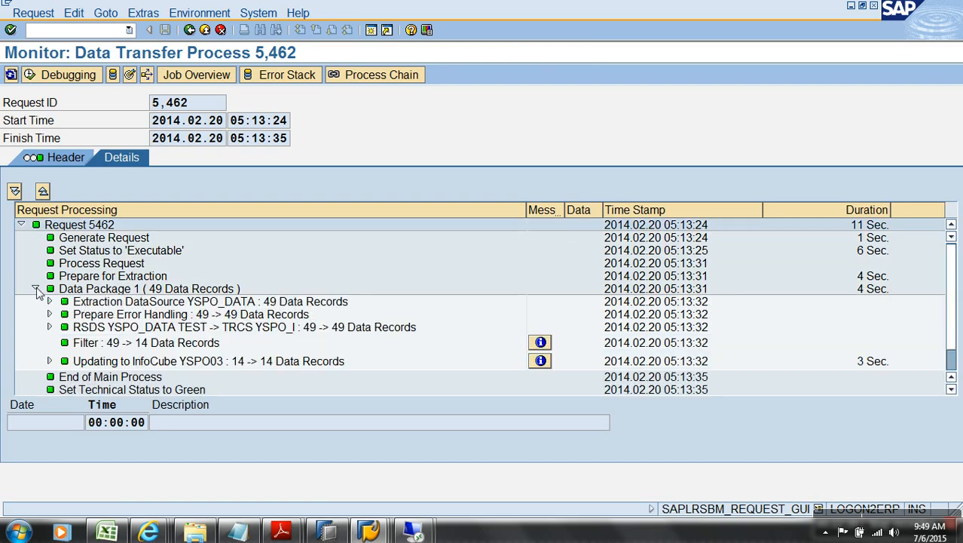
click(297, 361)
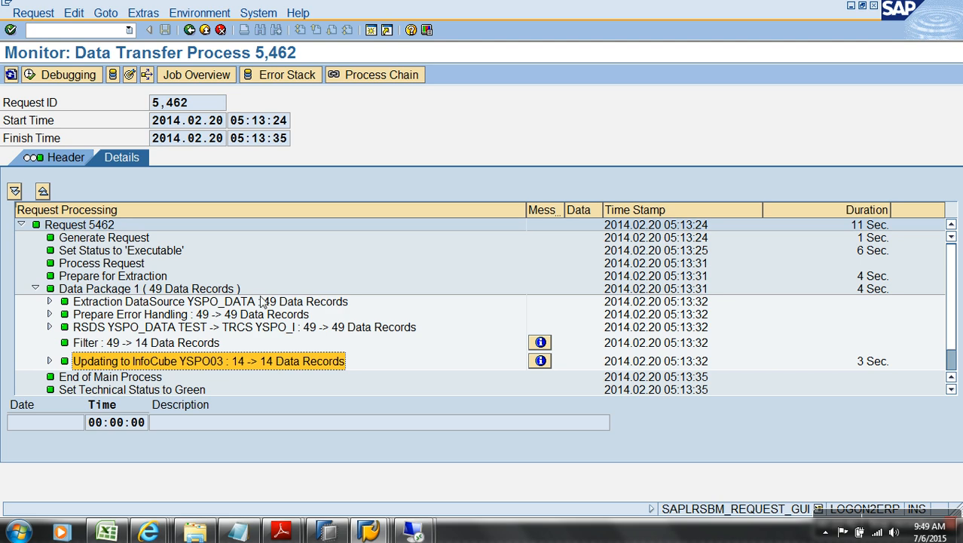
key(F3)
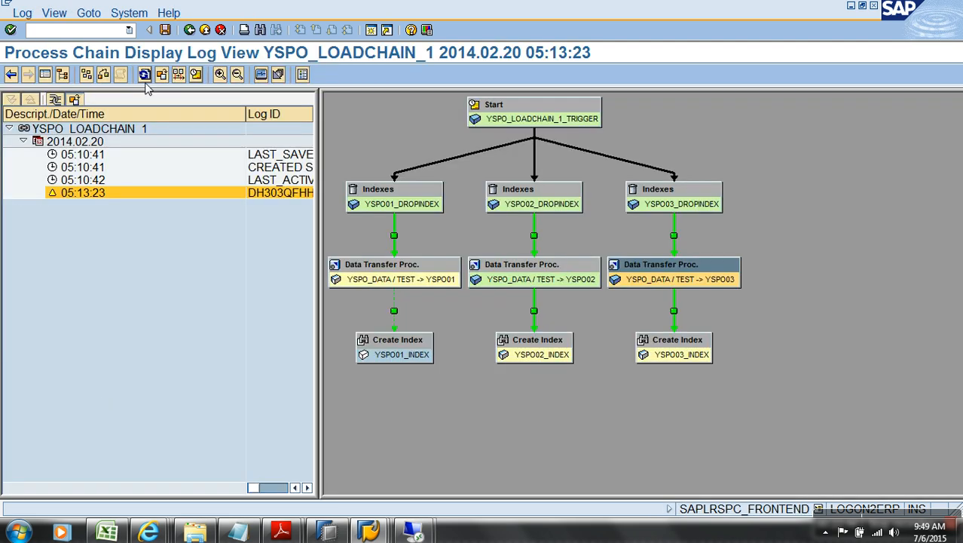
Step: Reopen the YSPO03 process monitor and confirm the filter reduced 49 records to 14
click(146, 79)
right_click(735, 282)
click(769, 321)
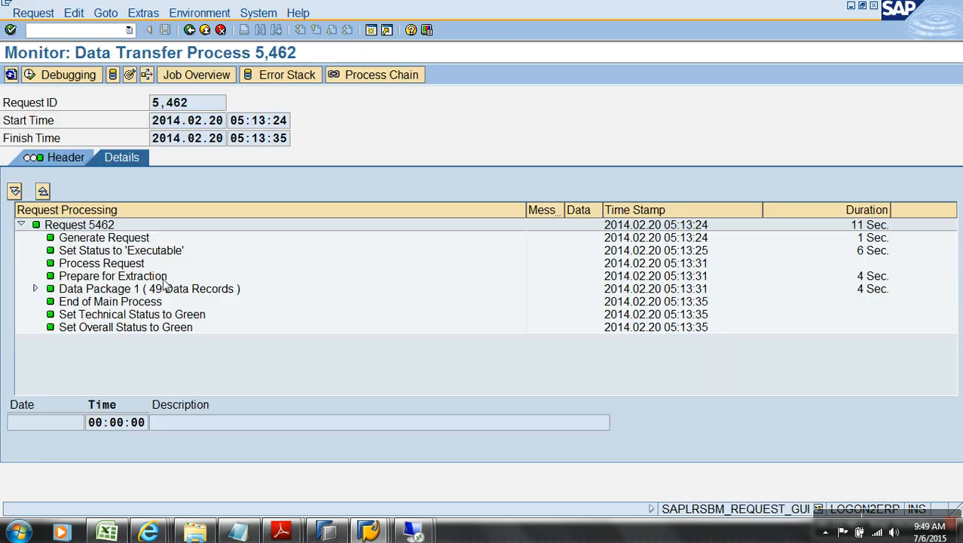
click(34, 289)
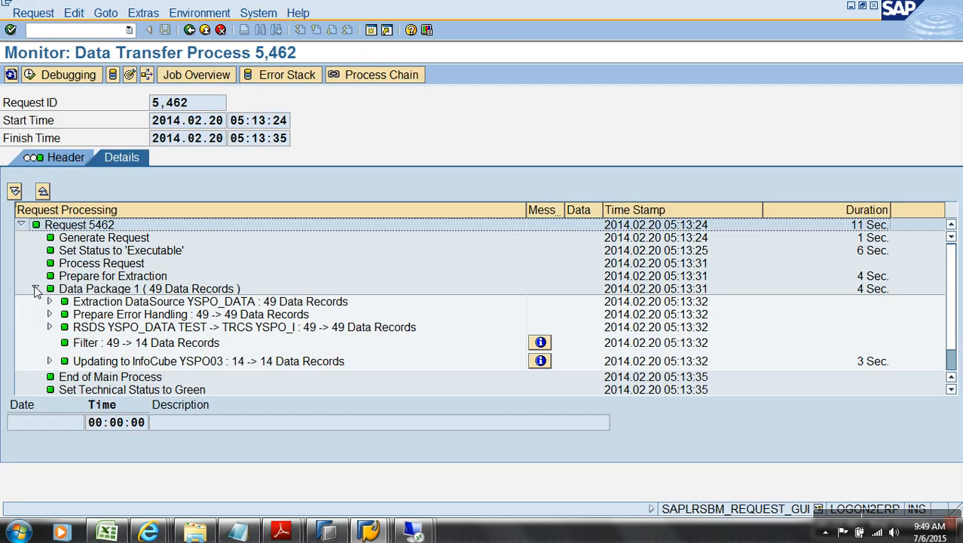
click(350, 330)
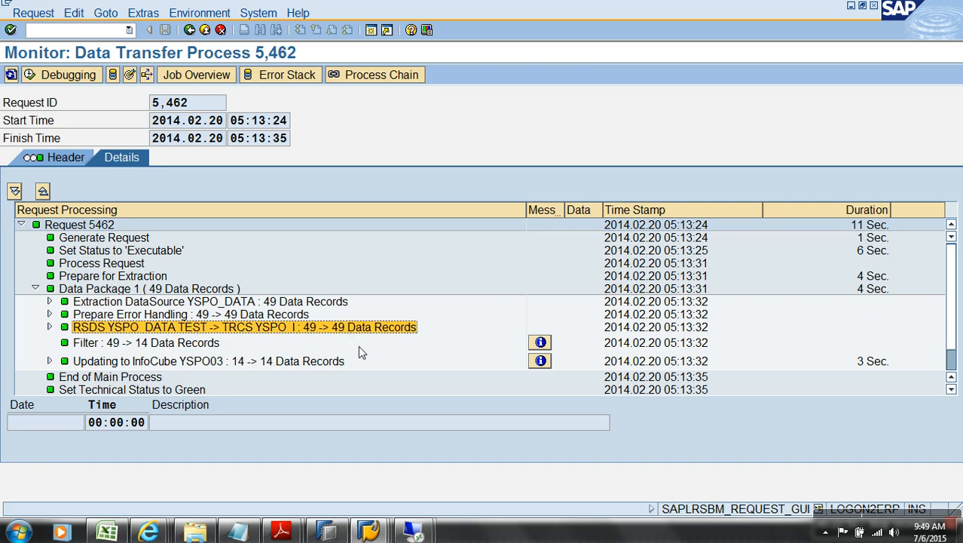
click(125, 345)
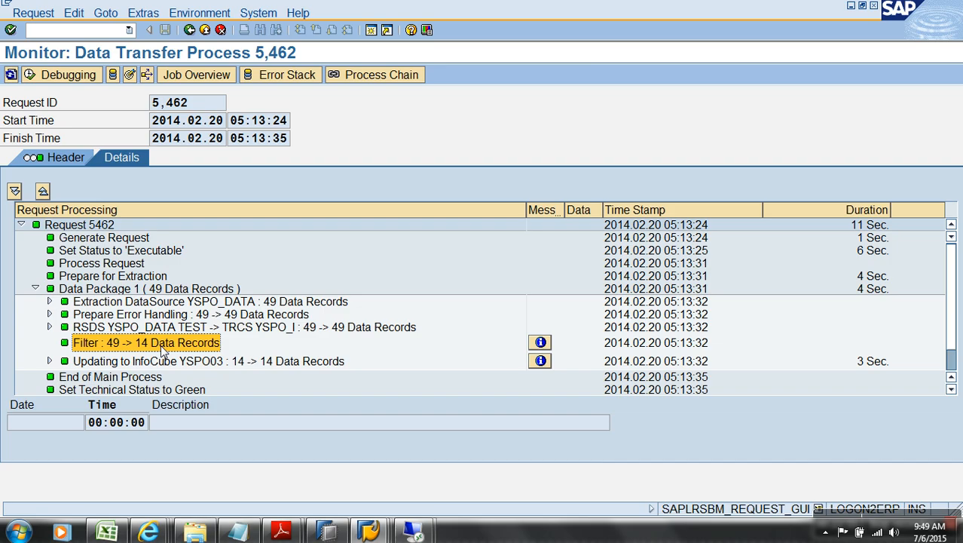
click(189, 29)
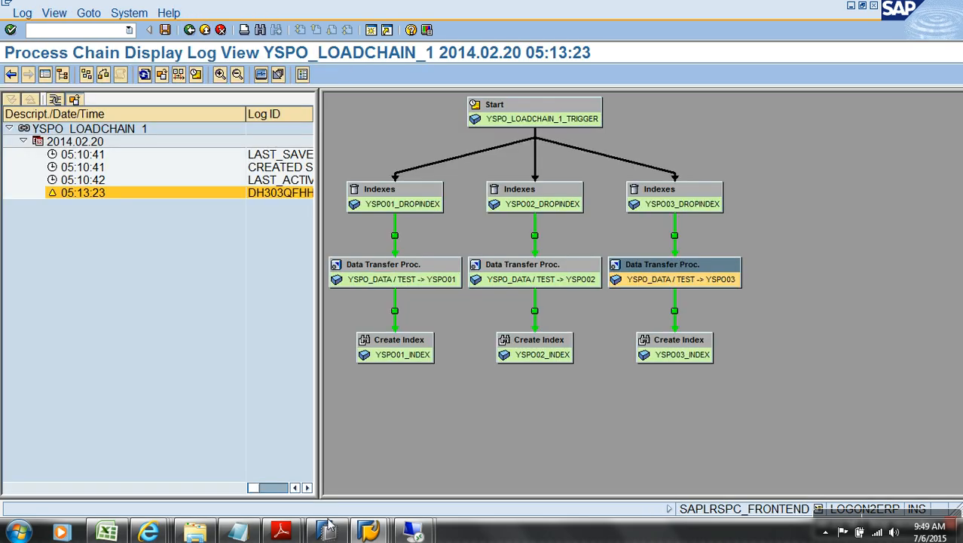
mouse_move(369, 532)
click(385, 433)
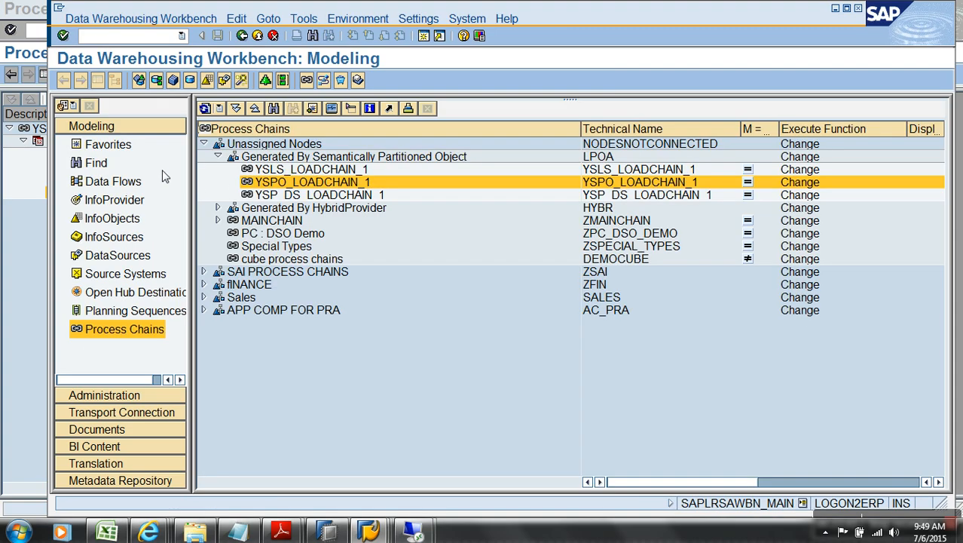
click(117, 149)
click(204, 169)
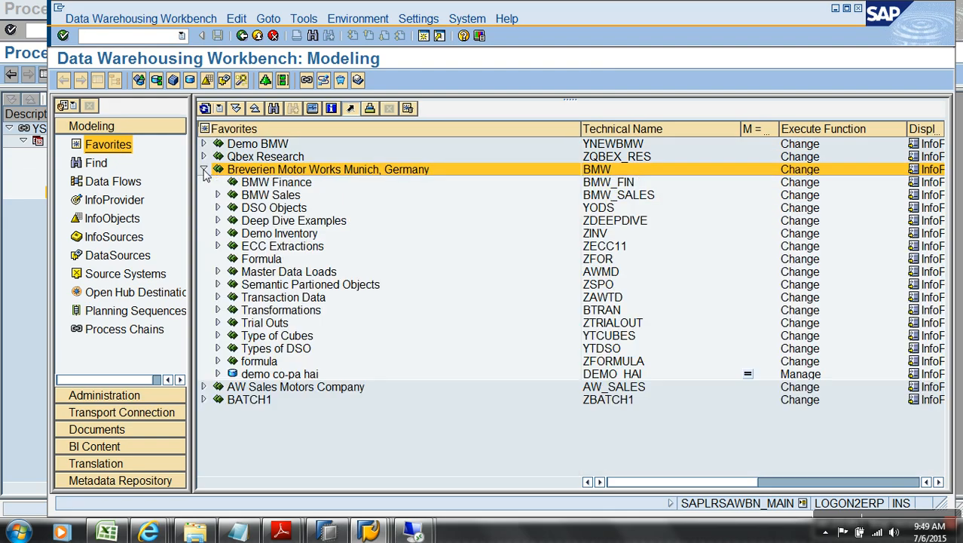
click(217, 284)
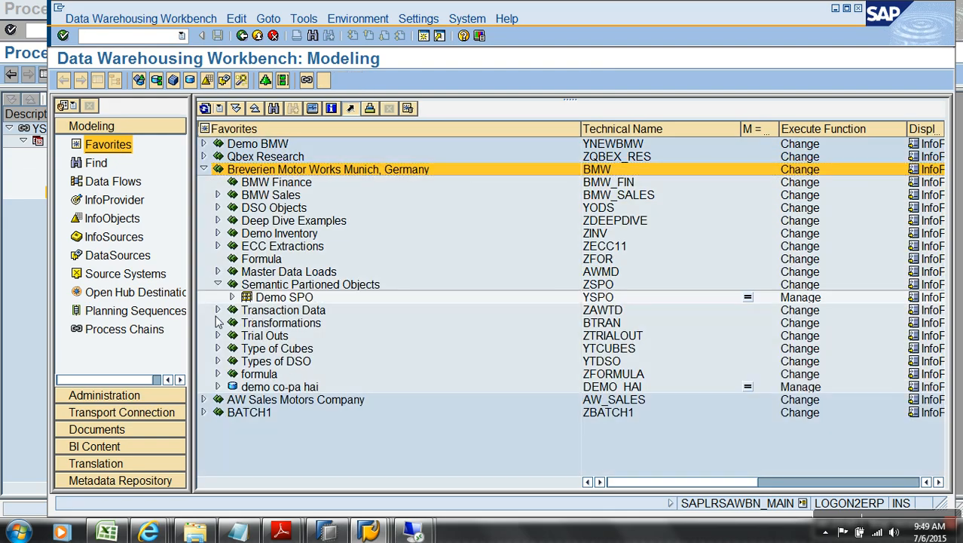
click(232, 297)
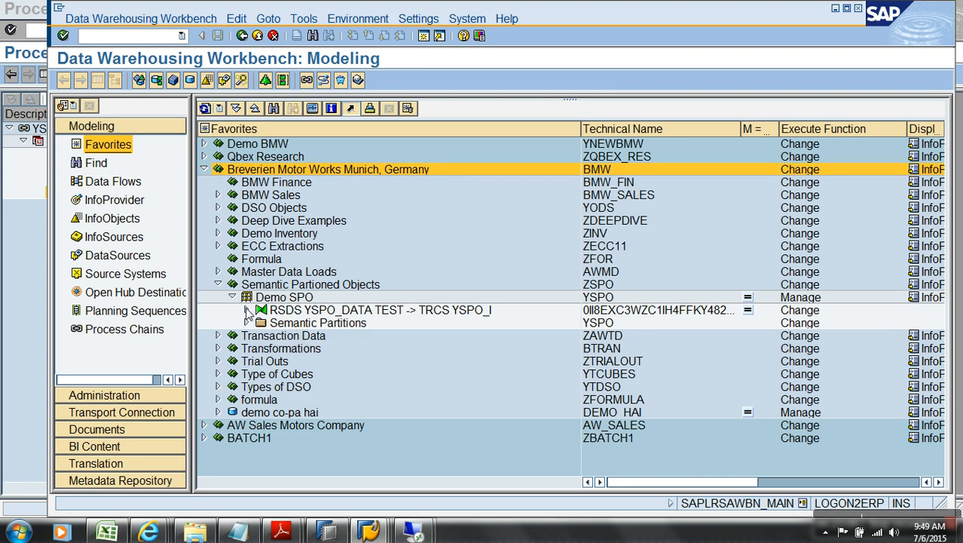
click(247, 309)
click(246, 335)
right_click(305, 351)
click(352, 244)
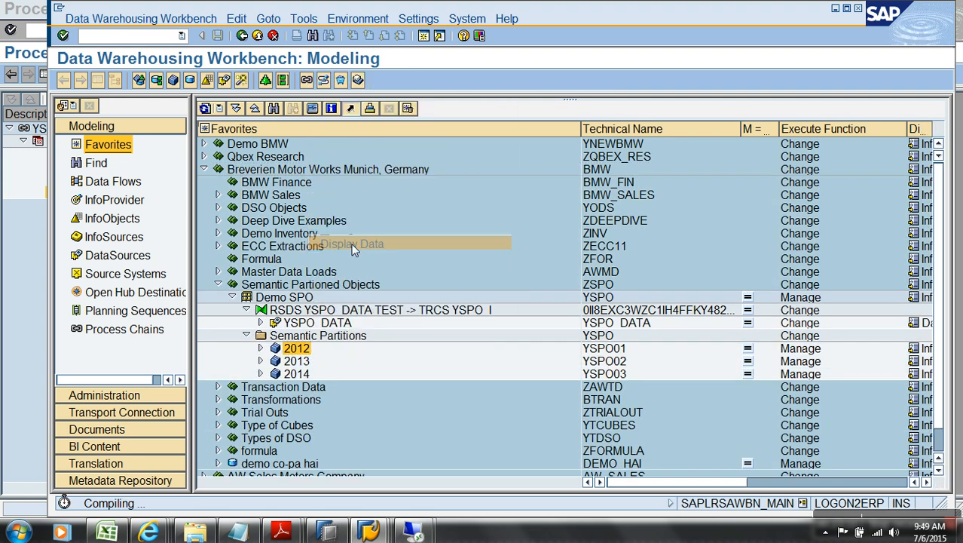
click(134, 81)
click(383, 80)
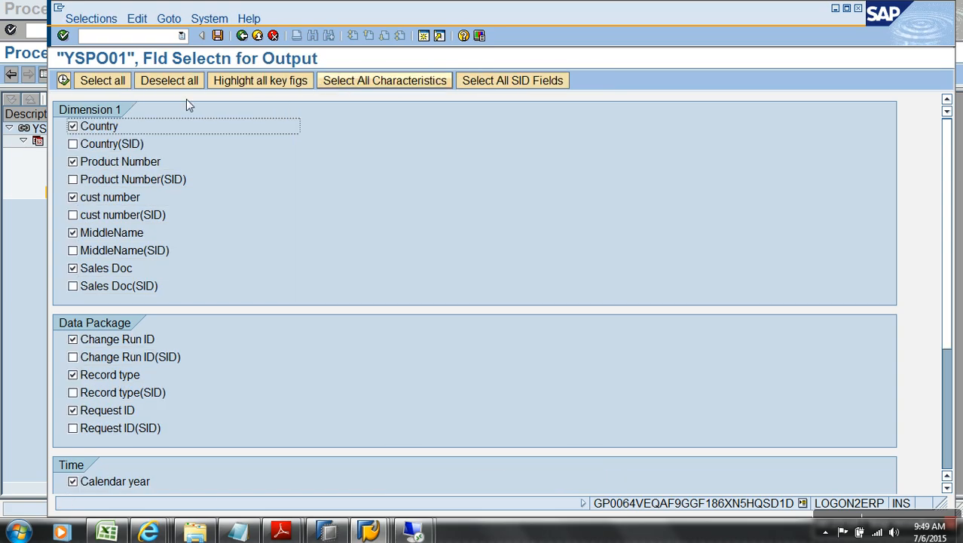
click(65, 81)
click(64, 80)
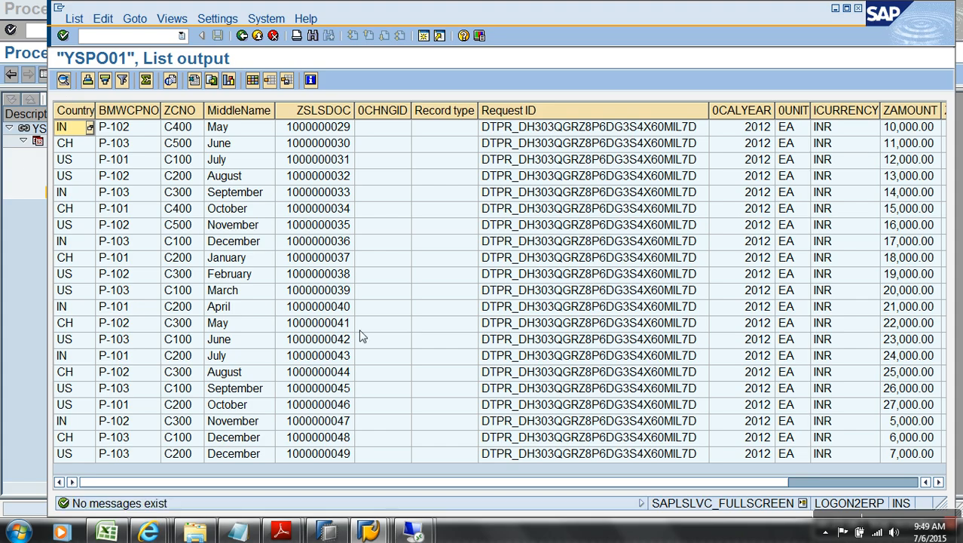
click(746, 112)
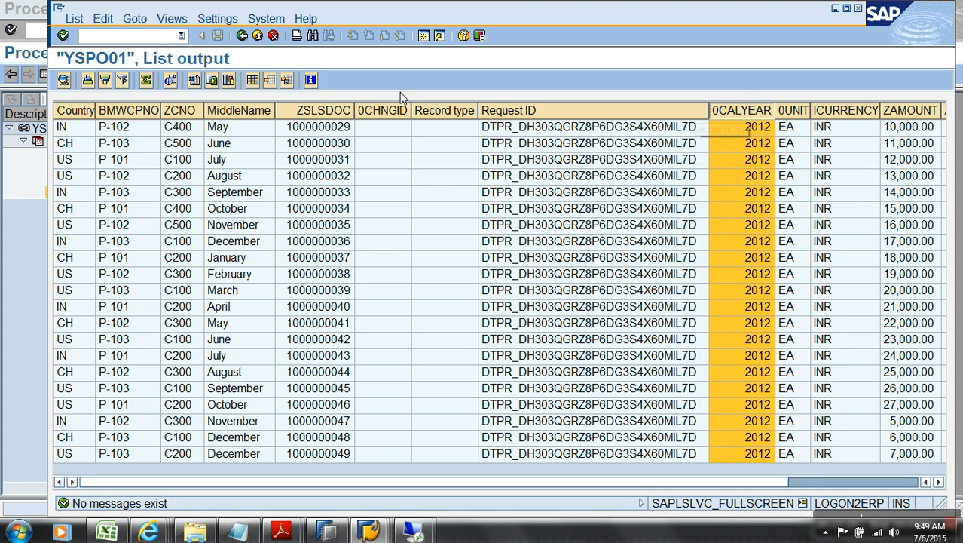
click(254, 36)
click(256, 36)
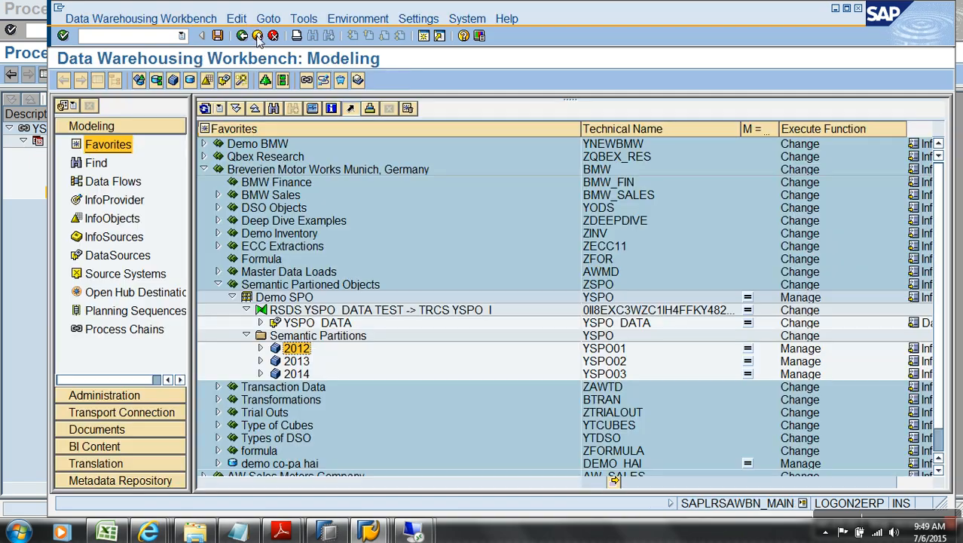
right_click(307, 363)
click(349, 249)
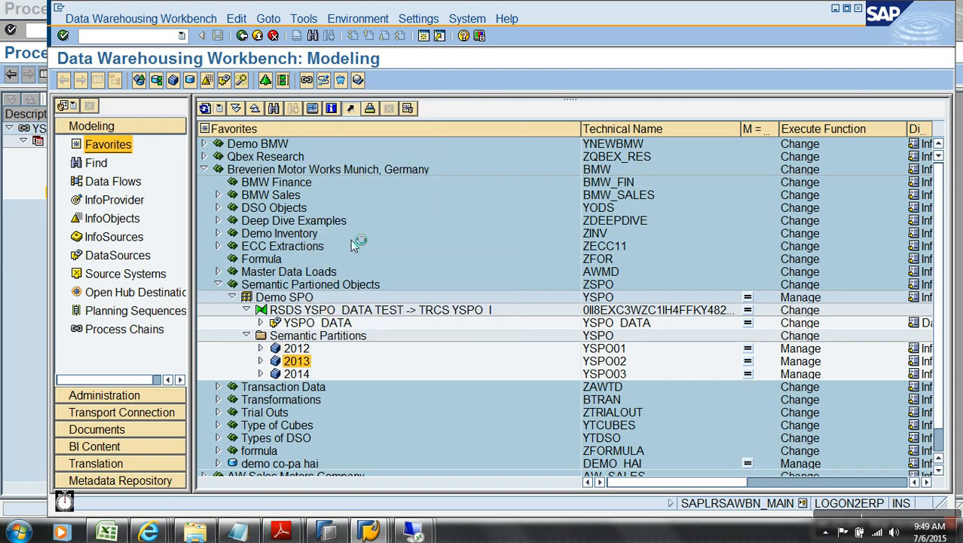
click(154, 78)
click(403, 84)
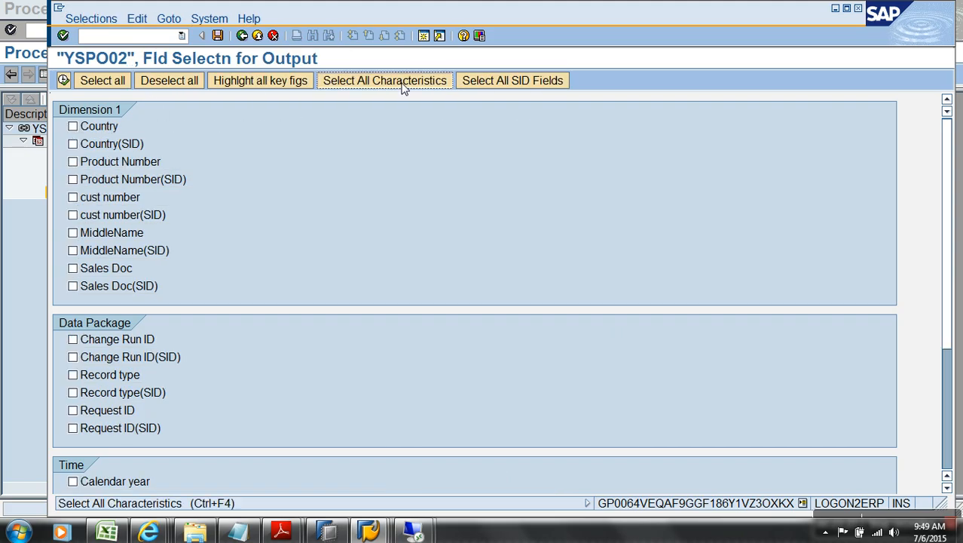
click(64, 81)
click(64, 80)
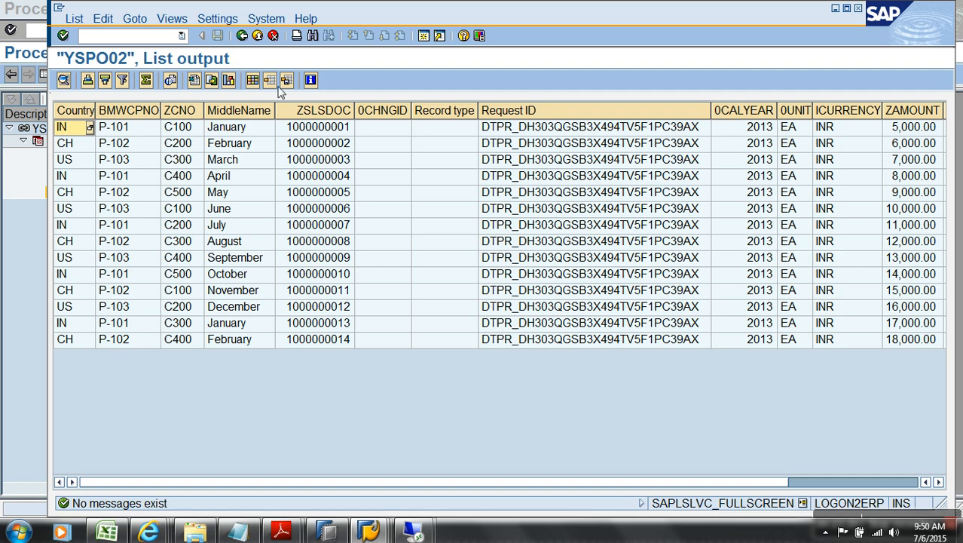
click(261, 37)
click(260, 36)
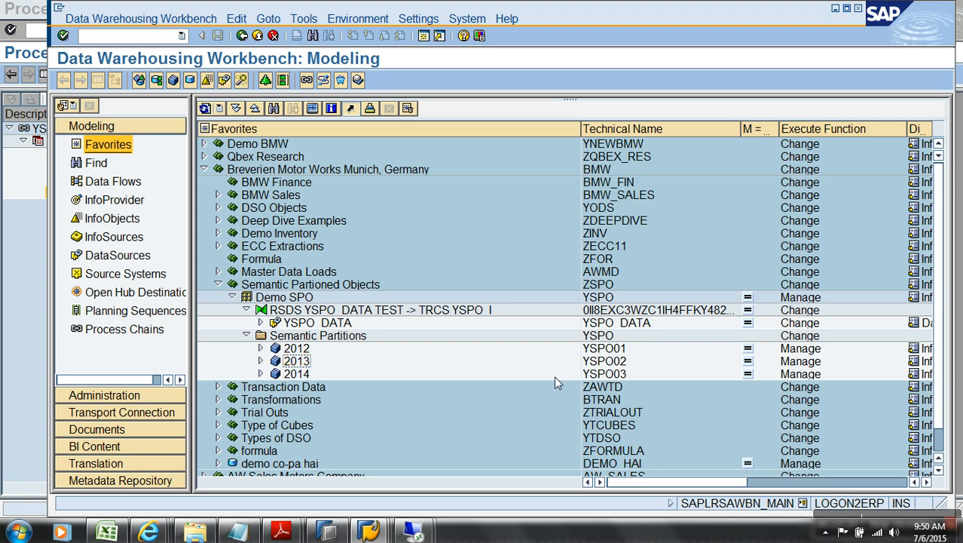
Step: Create InfoCube ZSPOT, 'Demo Target for SPoO', using partition YSPO01 as template, and activate it
right_click(280, 288)
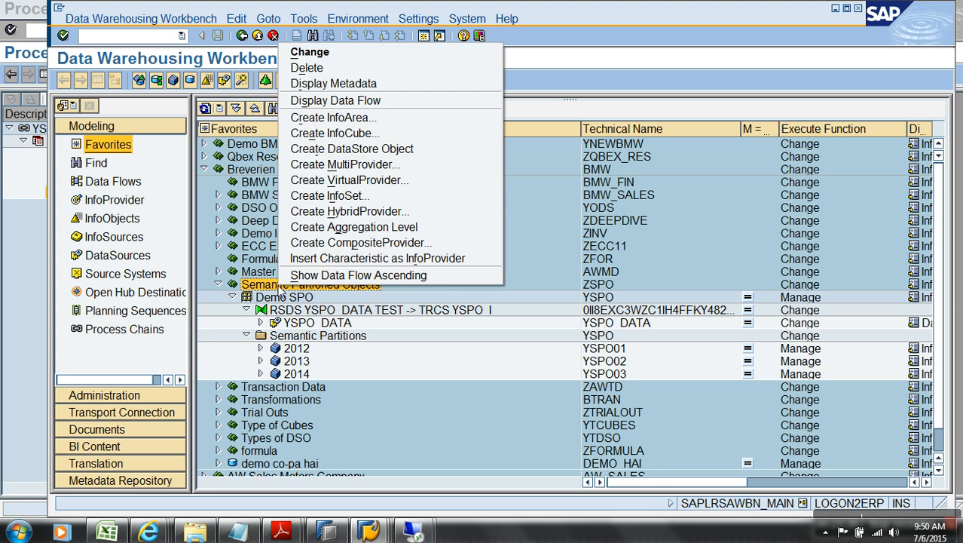
click(370, 133)
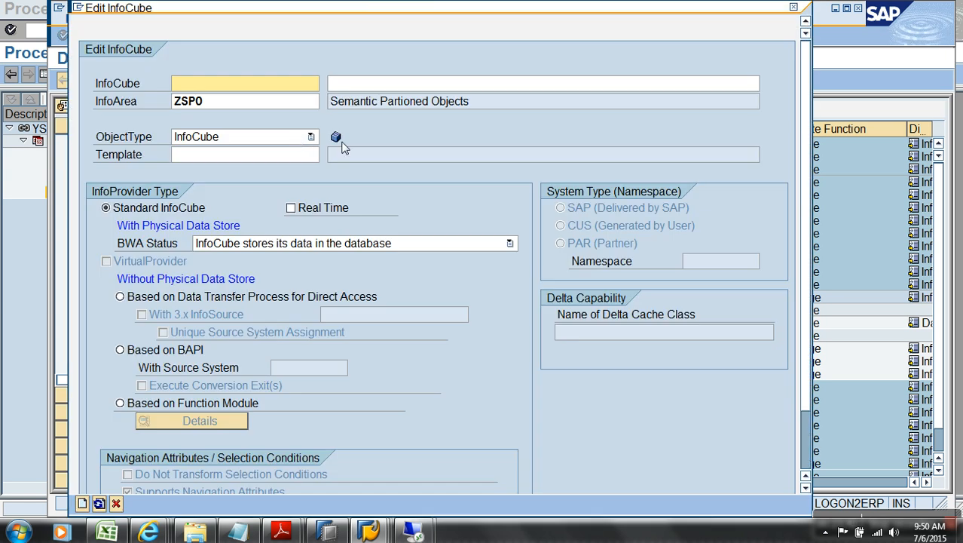
text(ZSP0T)
key(Tab)
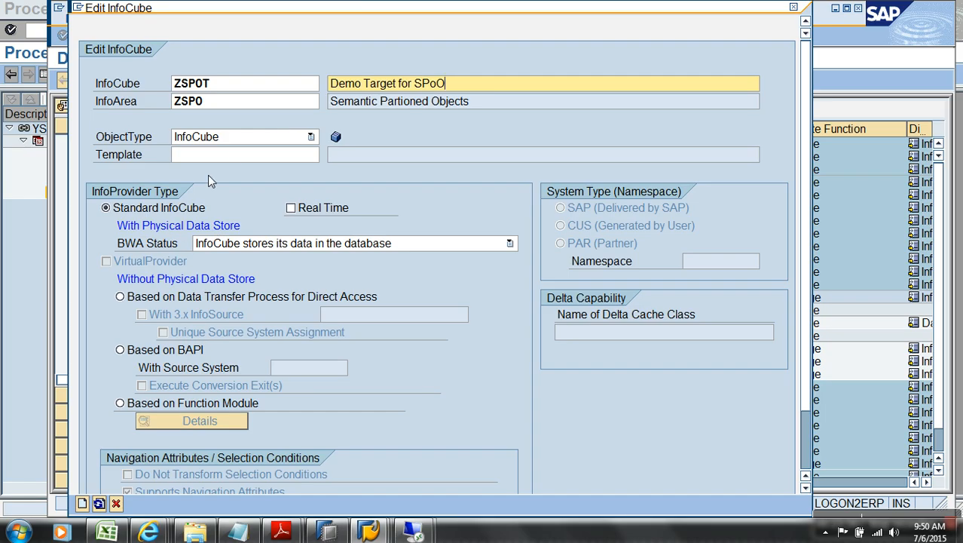
click(232, 157)
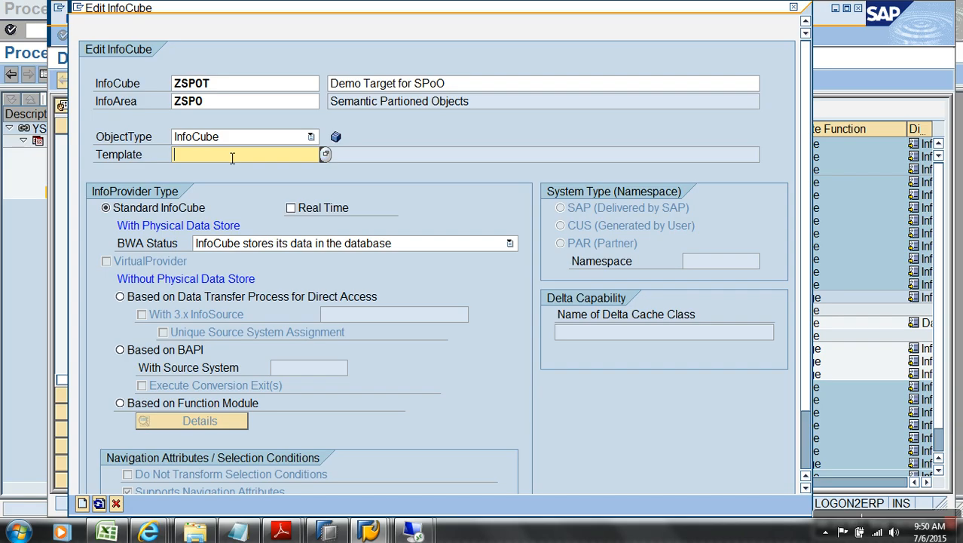
key(Return)
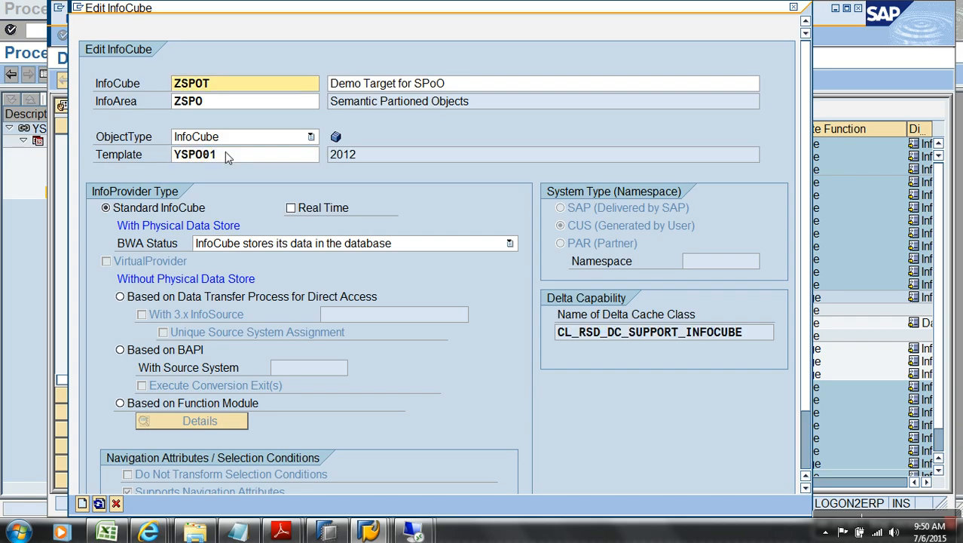
click(83, 502)
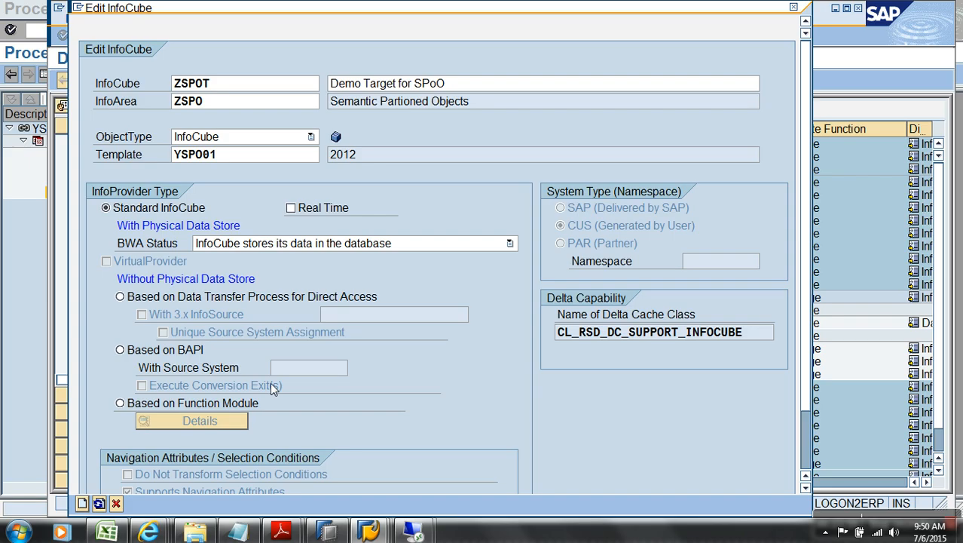
click(180, 80)
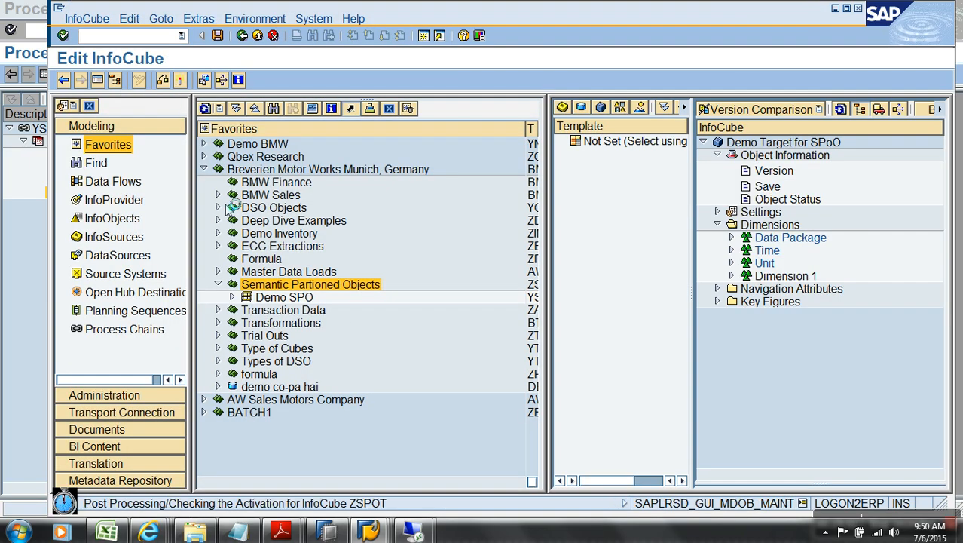
click(256, 35)
Step: Build and activate a ZSPOT transformation sourced from InfoSource YSPO_O, found via the yspo* lookup
right_click(330, 299)
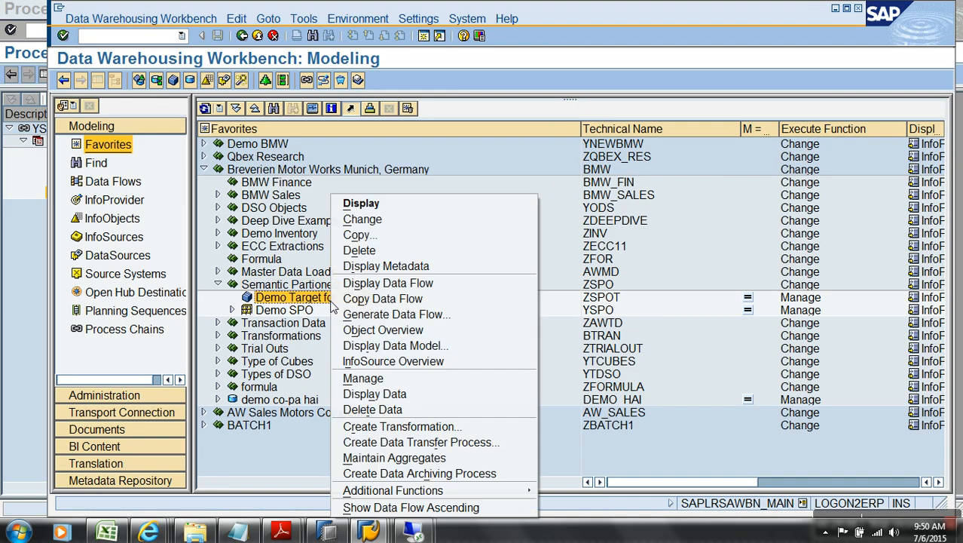
click(377, 426)
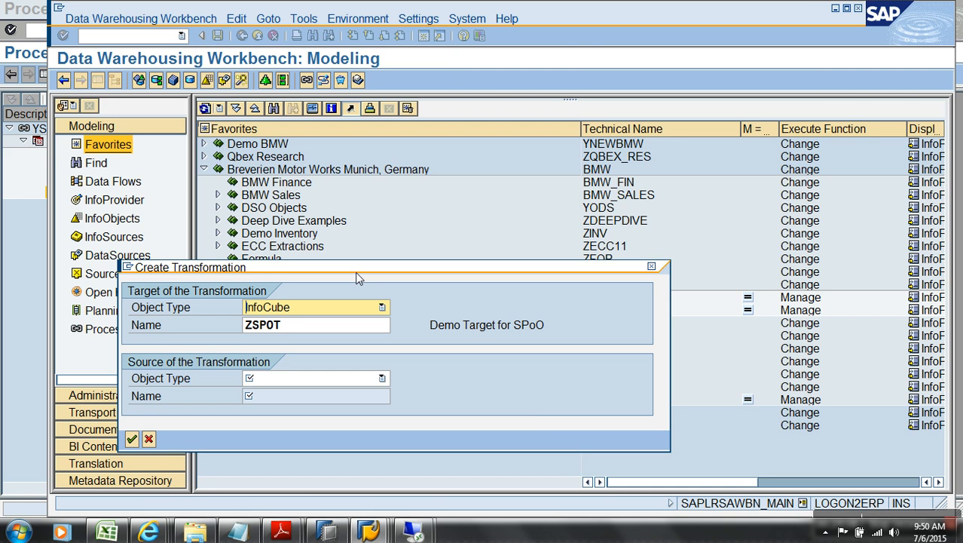
click(302, 314)
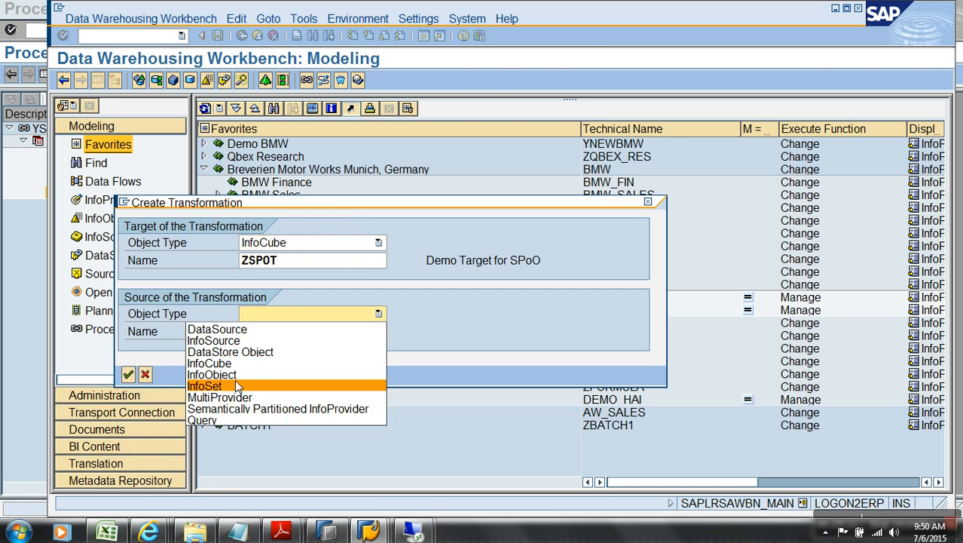
click(234, 343)
click(280, 337)
text(yspo)
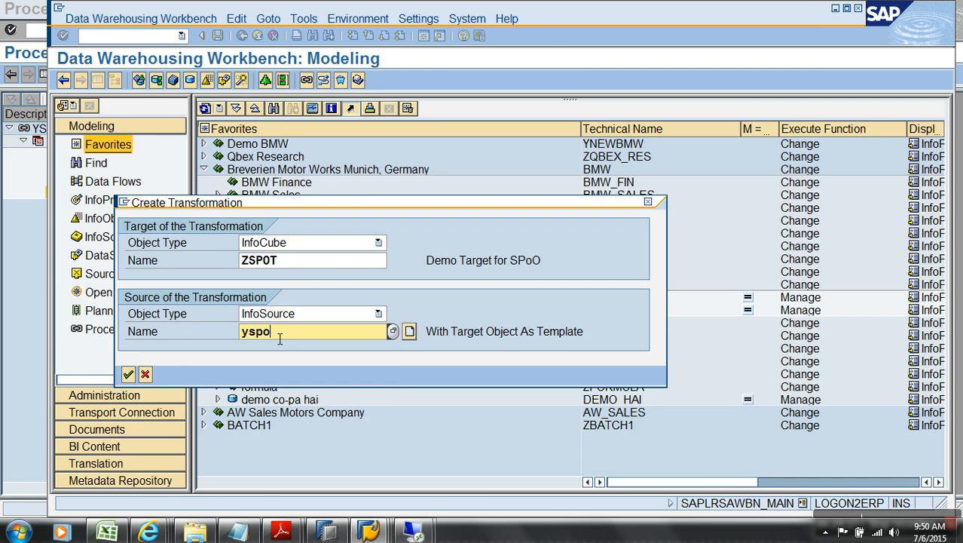
text(*)
key(F4)
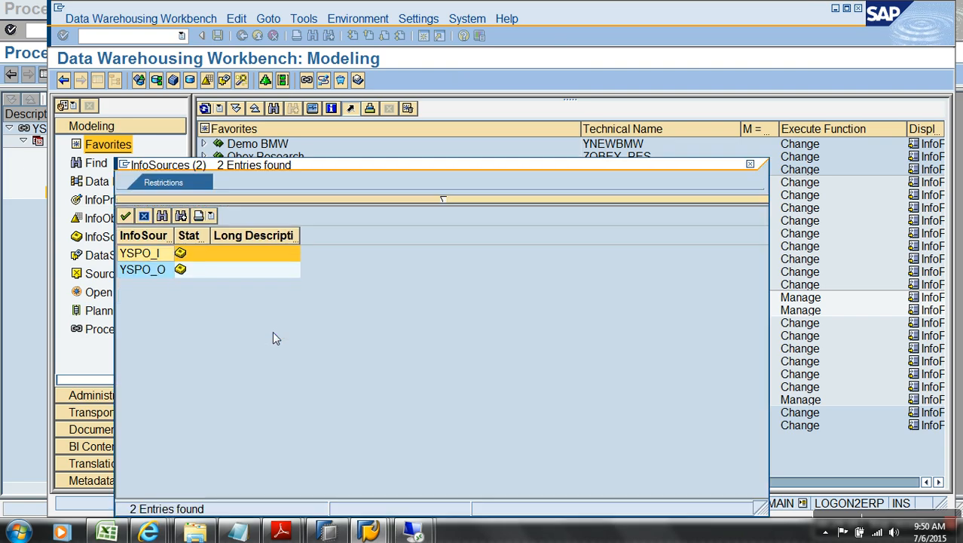
double_click(153, 271)
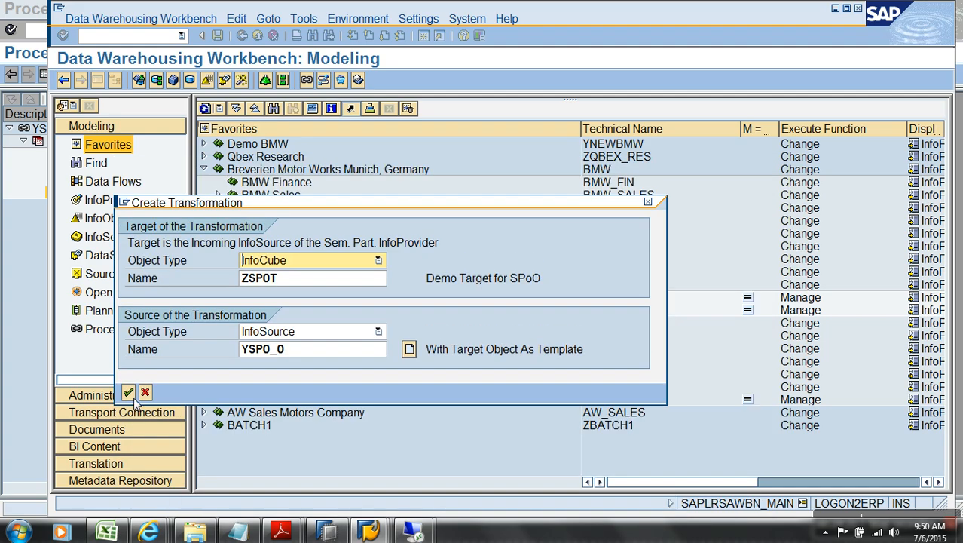
click(129, 393)
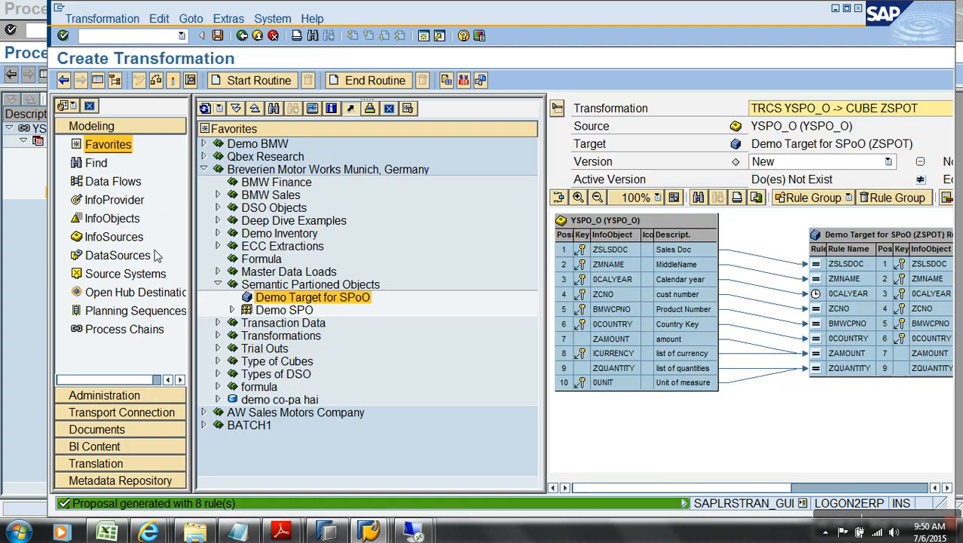
click(172, 81)
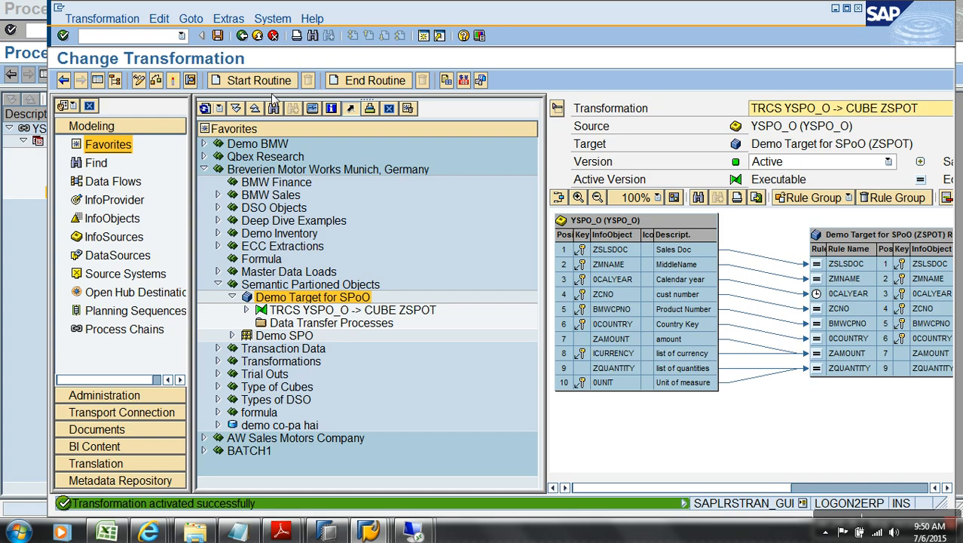
click(259, 38)
right_click(315, 298)
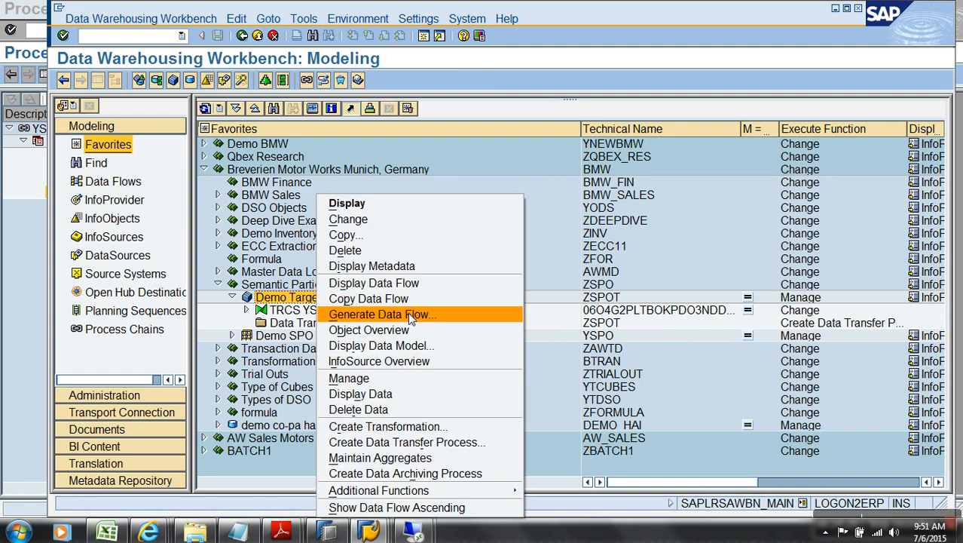
click(413, 284)
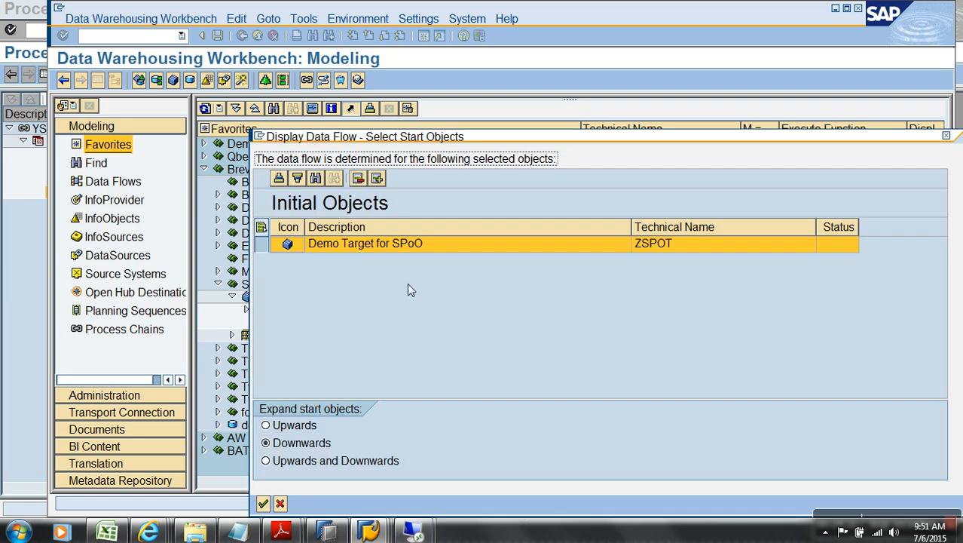
key(Return)
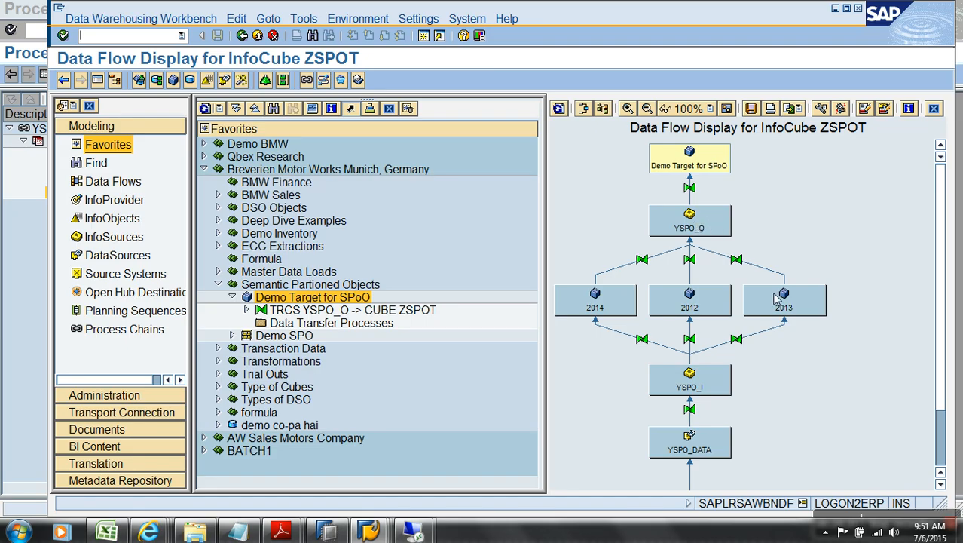
click(254, 34)
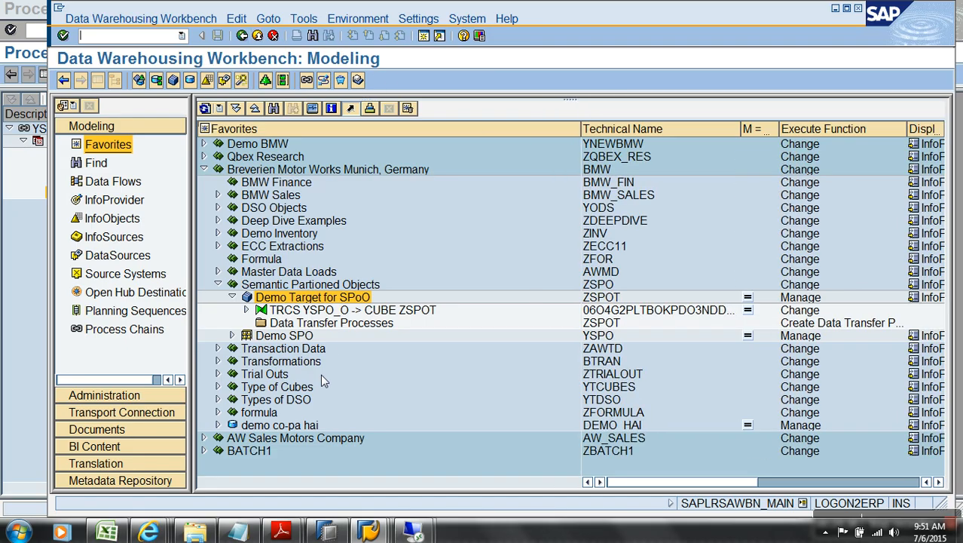
right_click(335, 324)
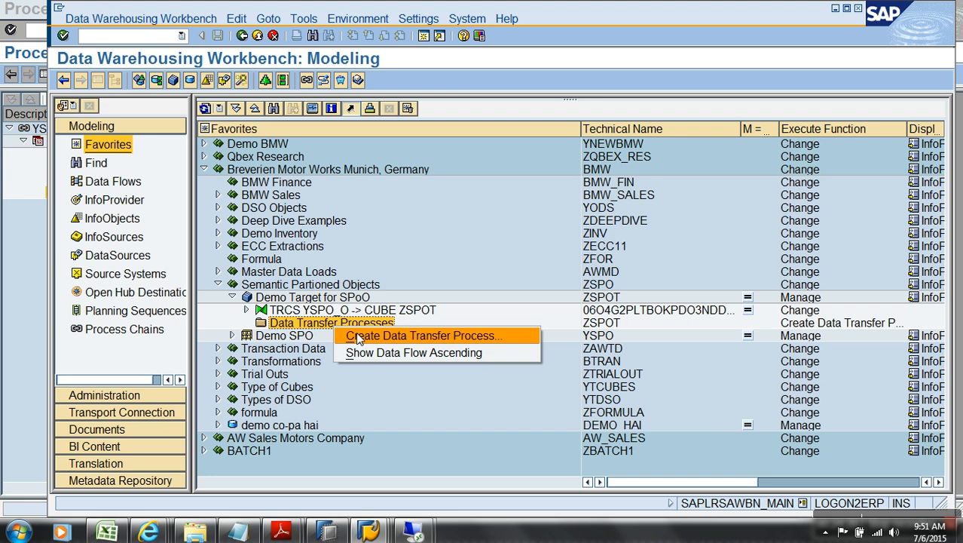
Step: Create and activate a DTP from the 2012 partition YSPO01 into ZSPOT
click(404, 336)
click(469, 430)
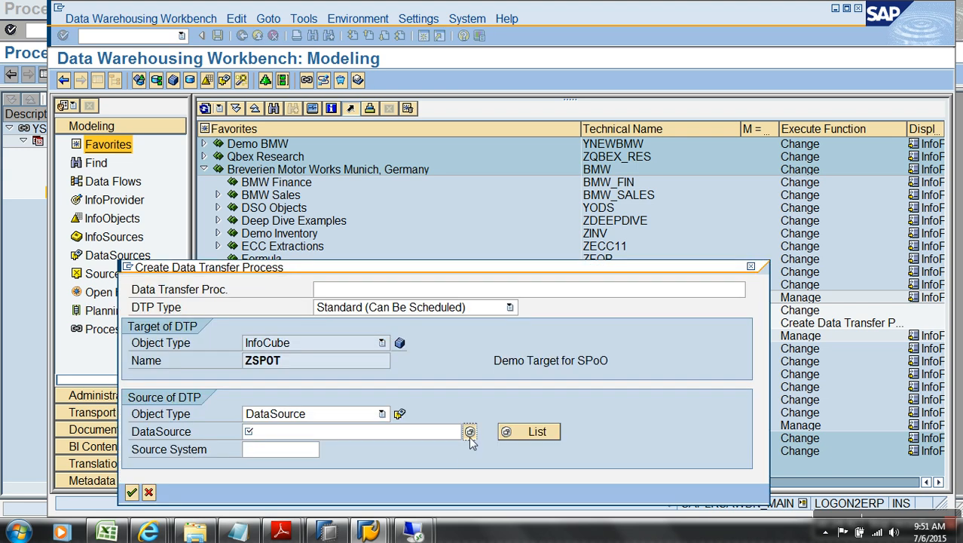
double_click(291, 191)
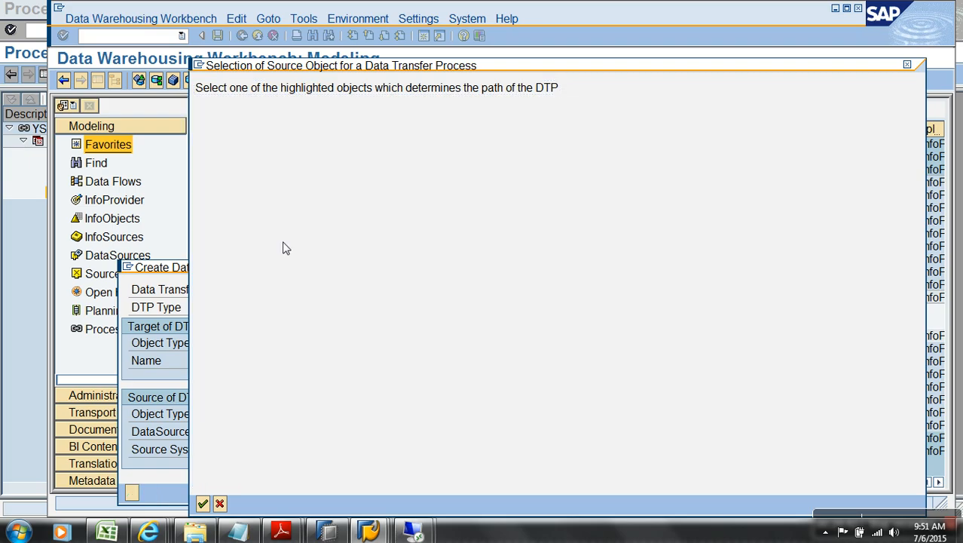
click(132, 474)
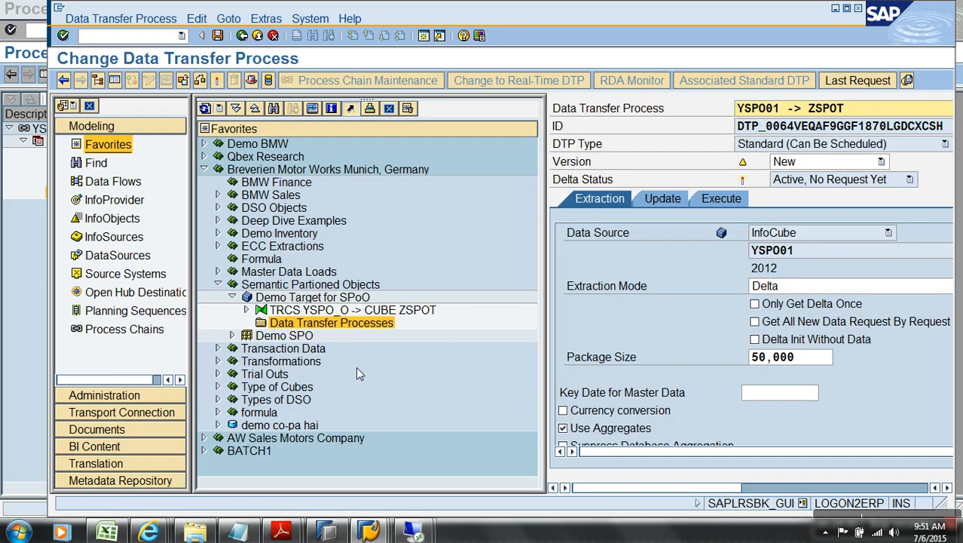
click(216, 79)
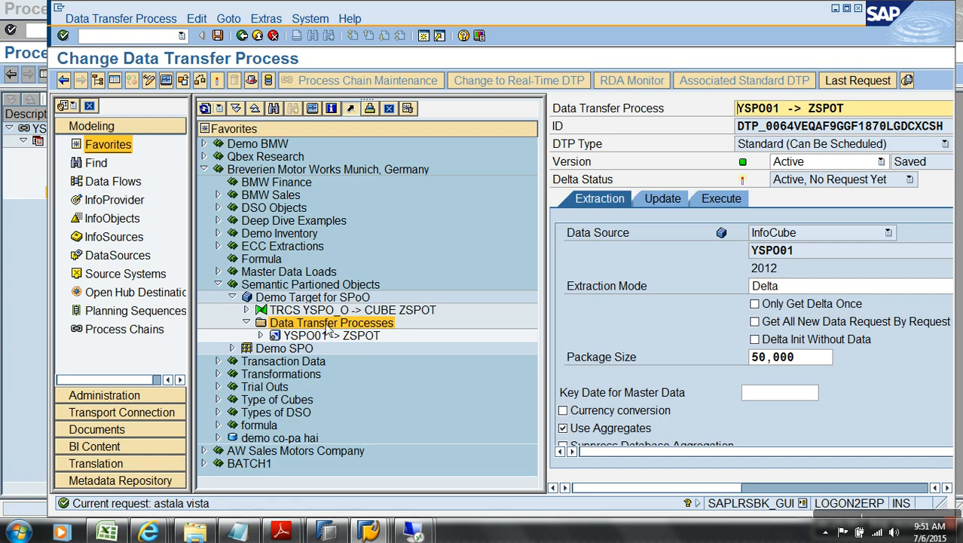
Step: Create and activate a second DTP from the 2013 partition YSPO02 into ZSPOT
right_click(329, 325)
click(372, 328)
click(470, 433)
double_click(291, 217)
click(132, 476)
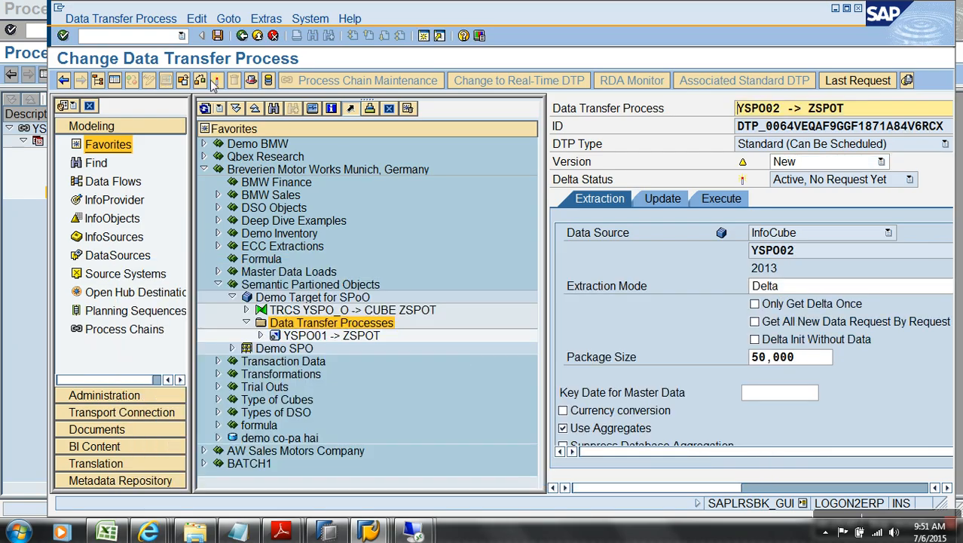
click(217, 81)
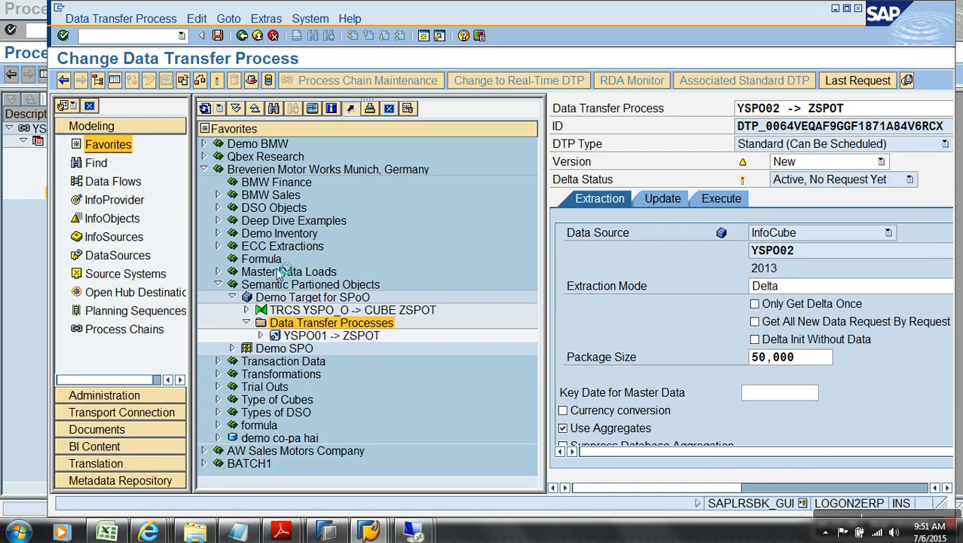
Step: Create and activate the YSPO03 (2014) -> ZSPOT DTP, then hide the navigation panes
right_click(305, 324)
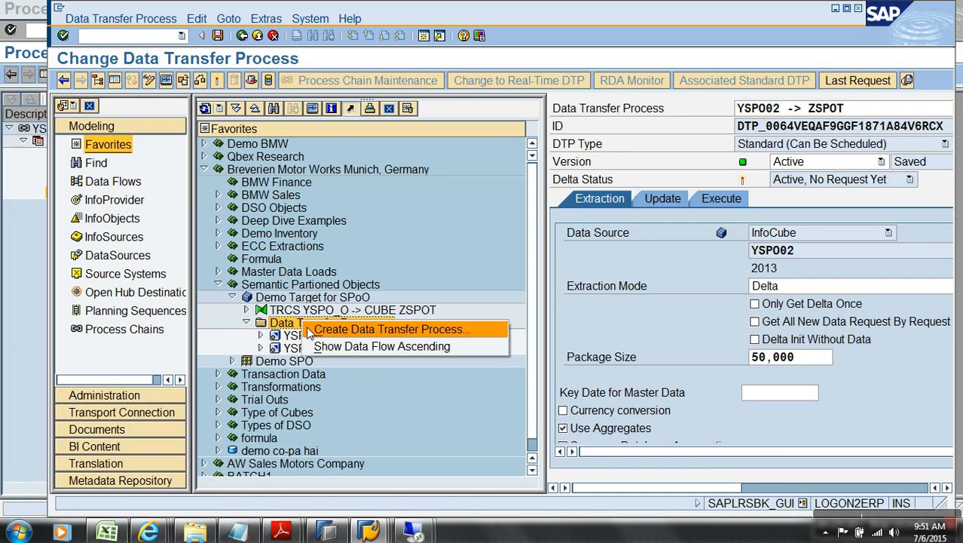
click(345, 328)
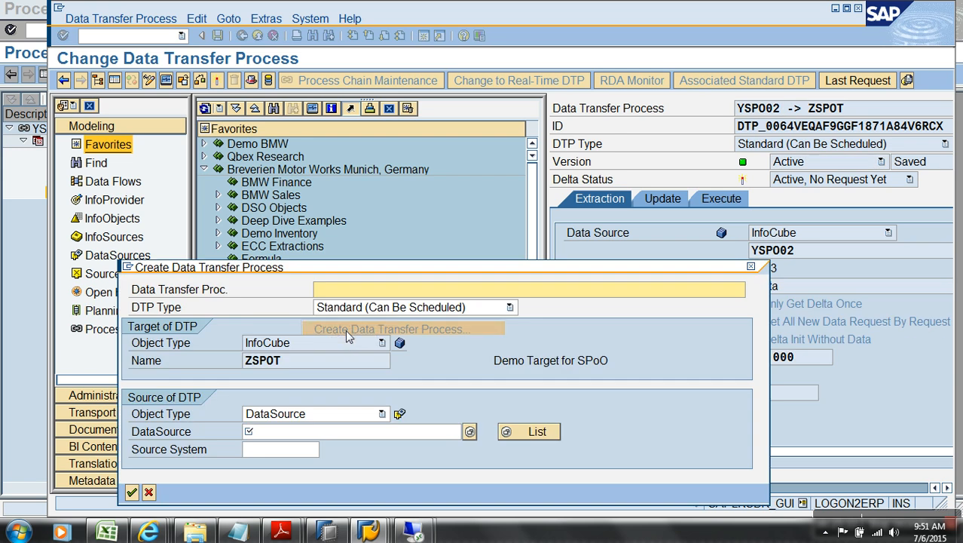
click(469, 431)
click(293, 242)
double_click(294, 242)
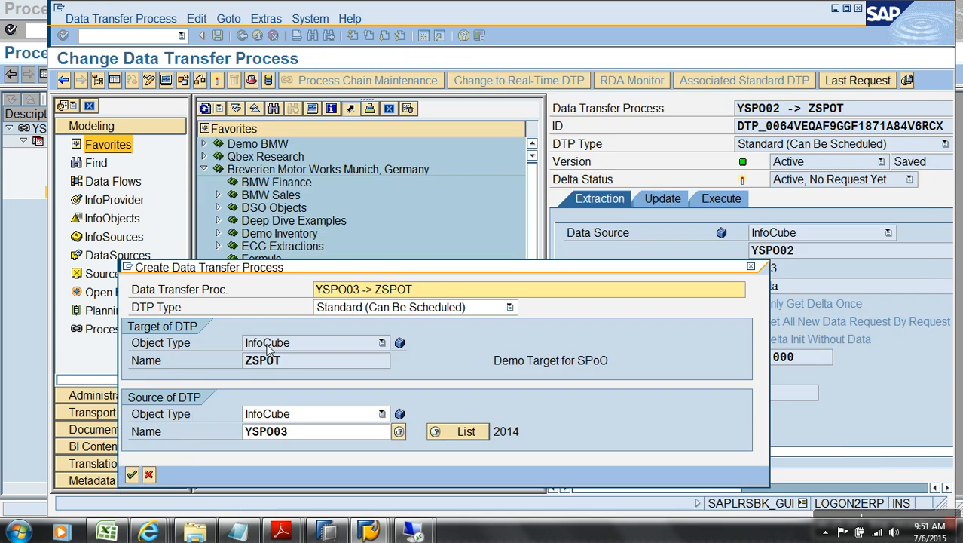
click(132, 474)
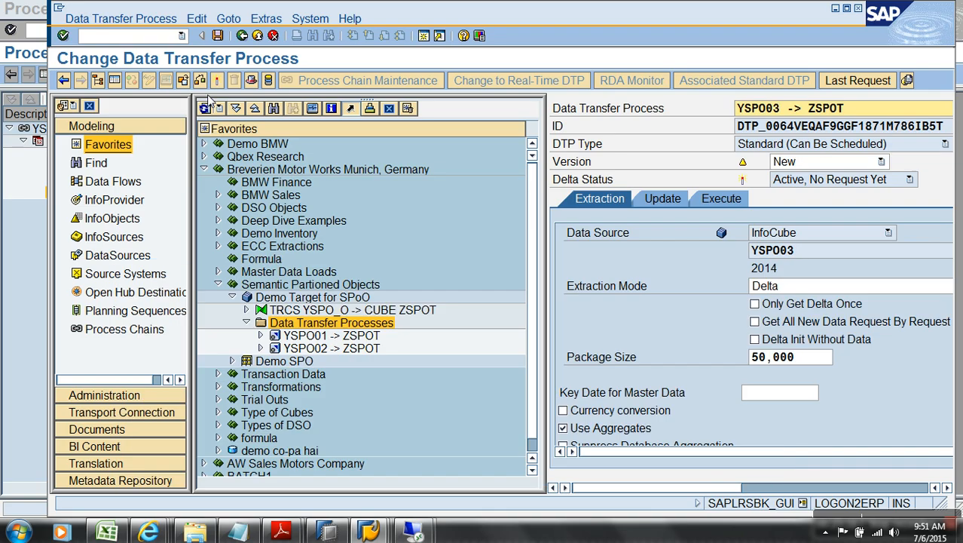
click(216, 83)
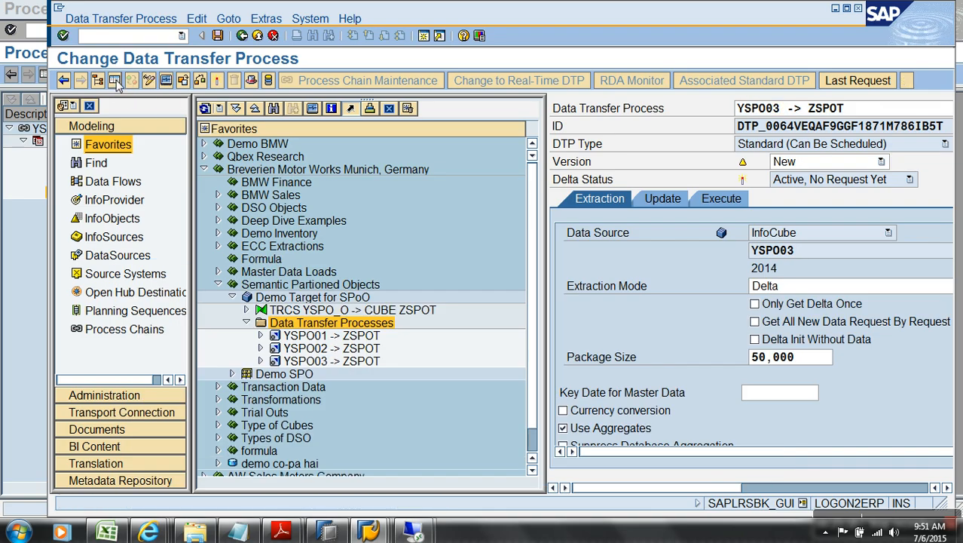
click(114, 80)
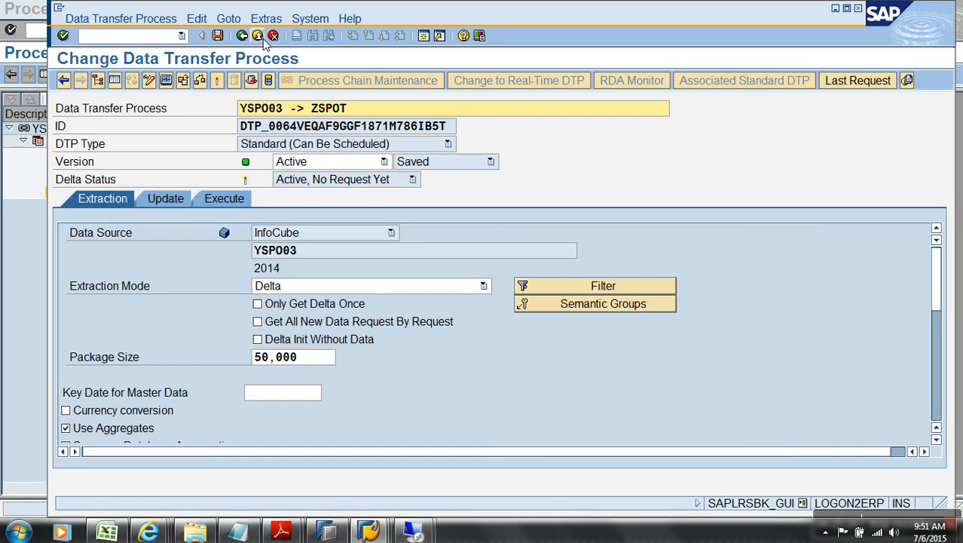
Step: Execute the YSPO03, YSPO02 and YSPO01 -> ZSPOT DTPs, declining the request monitor each time
click(226, 201)
click(537, 359)
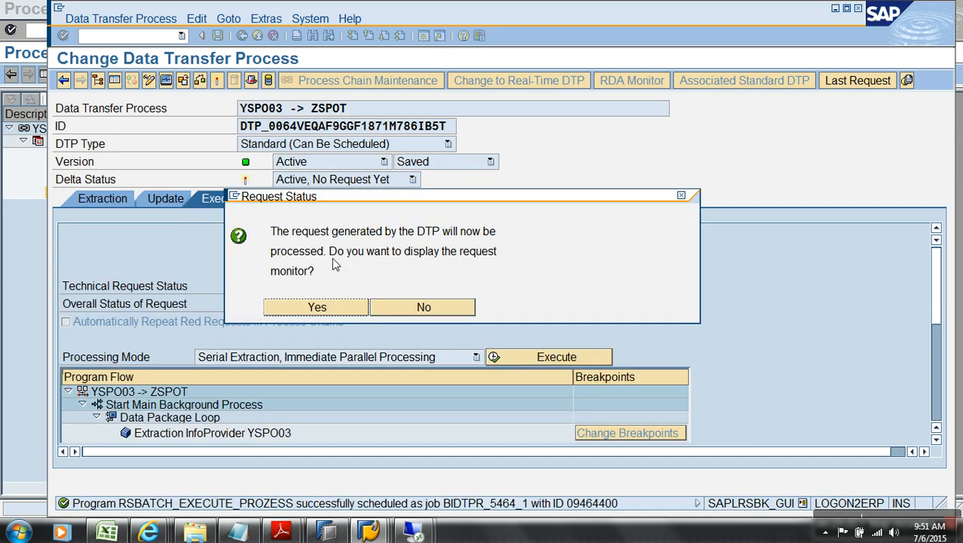
click(381, 311)
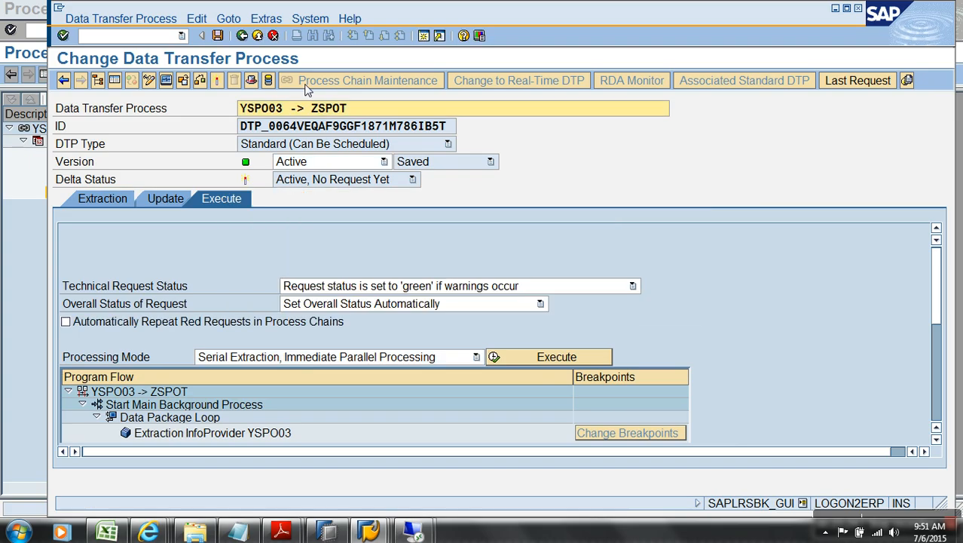
key(F3)
double_click(328, 349)
click(862, 488)
click(643, 361)
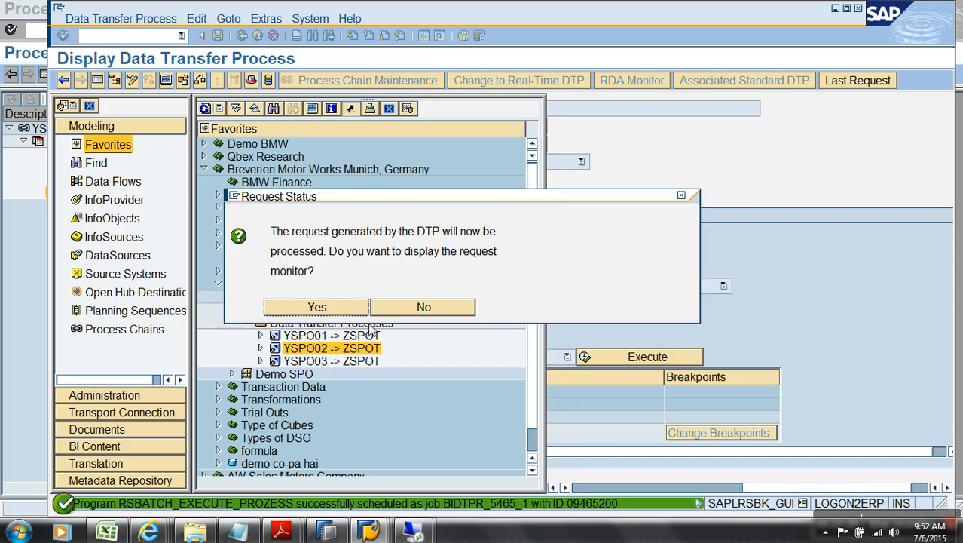
click(390, 311)
double_click(331, 335)
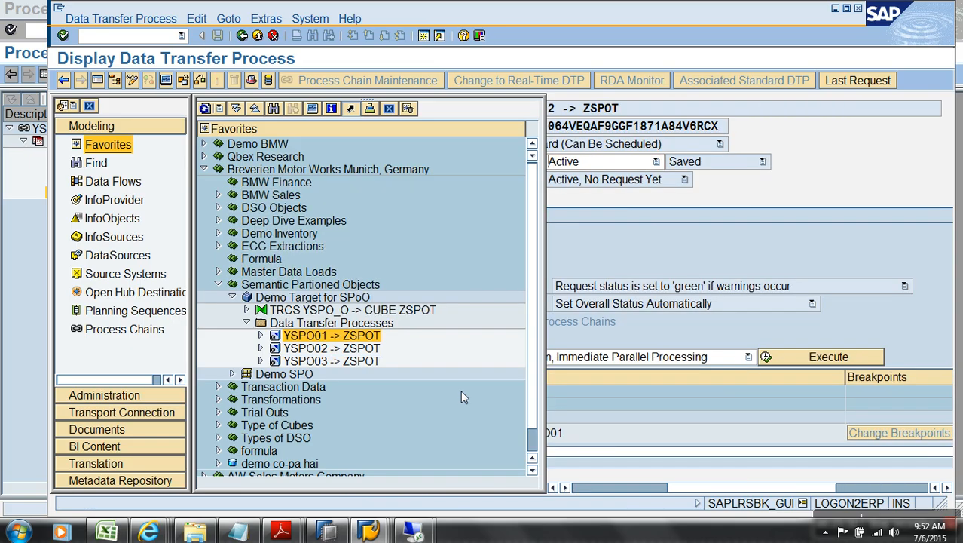
click(813, 359)
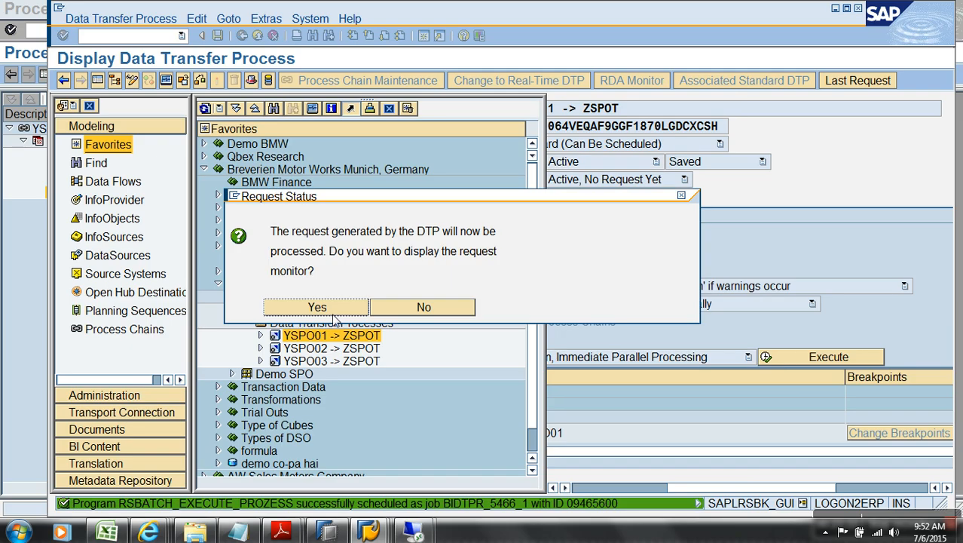
click(419, 309)
Step: Open ZSPOT's Manage screen and check that its requests added 21, 14 and 14 records
right_click(311, 297)
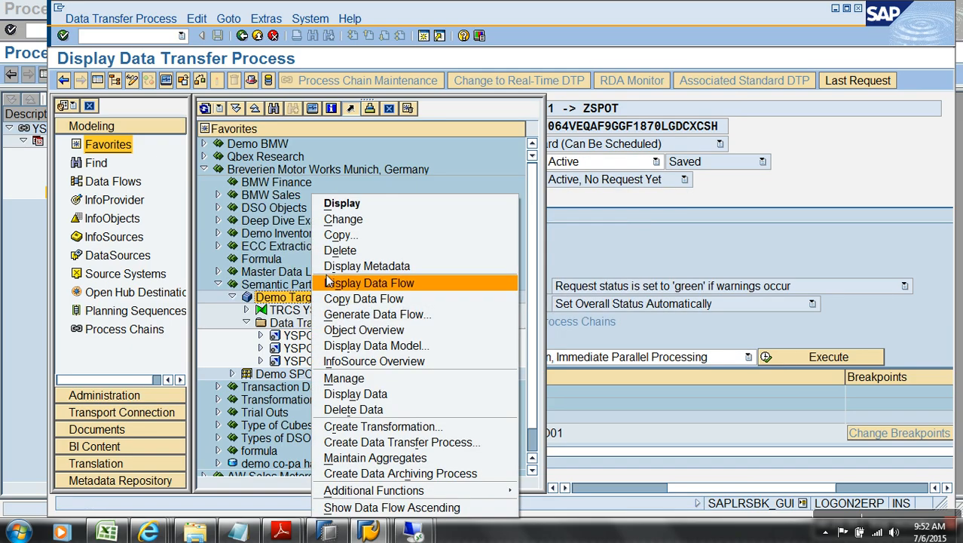
click(391, 379)
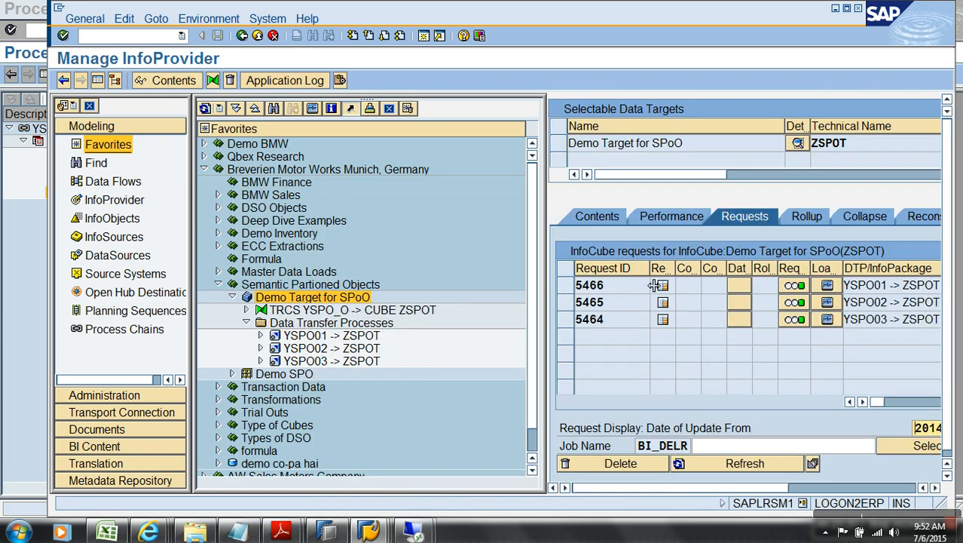
click(98, 80)
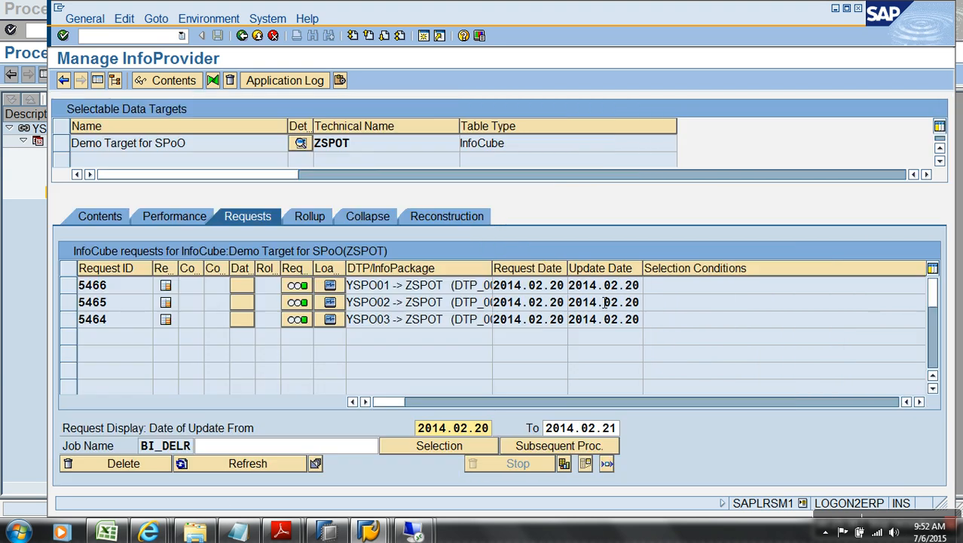
click(918, 402)
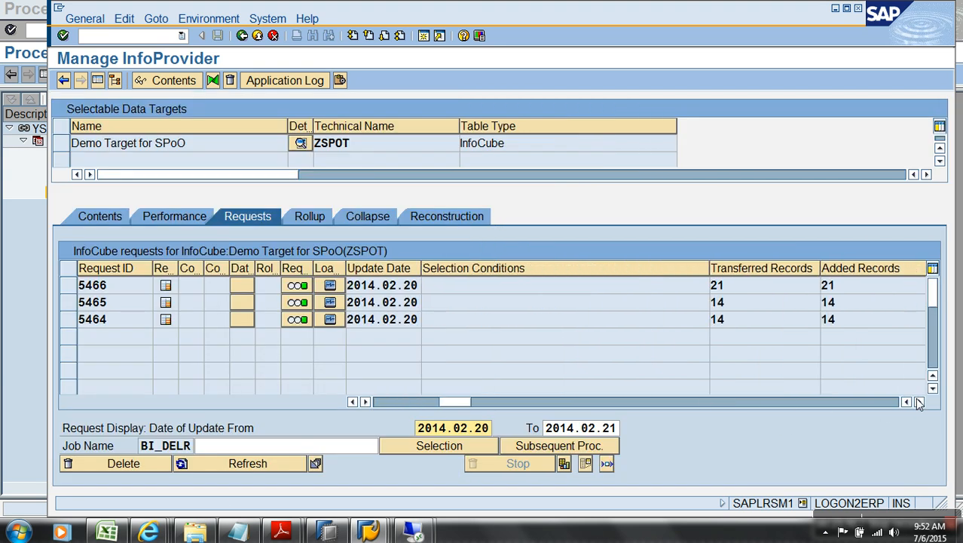
click(858, 292)
click(866, 305)
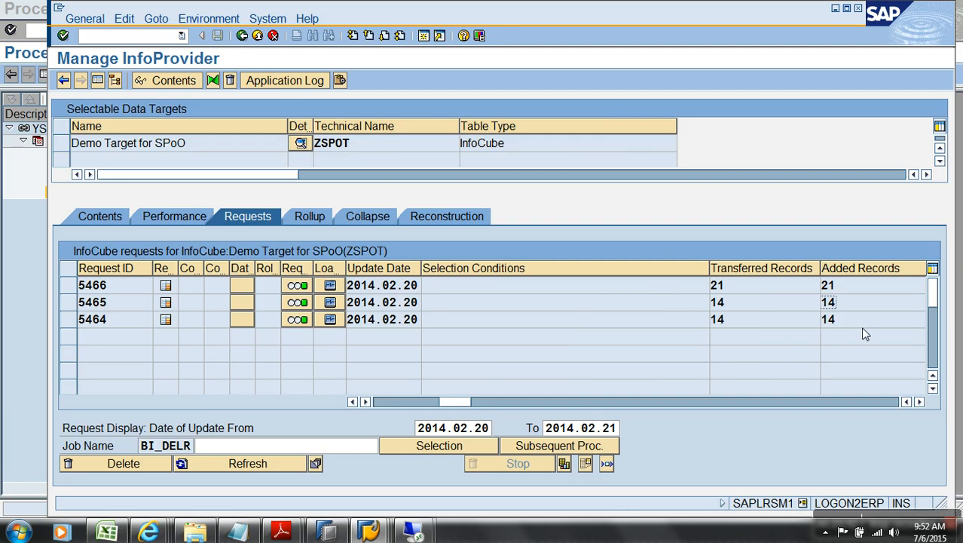
click(257, 36)
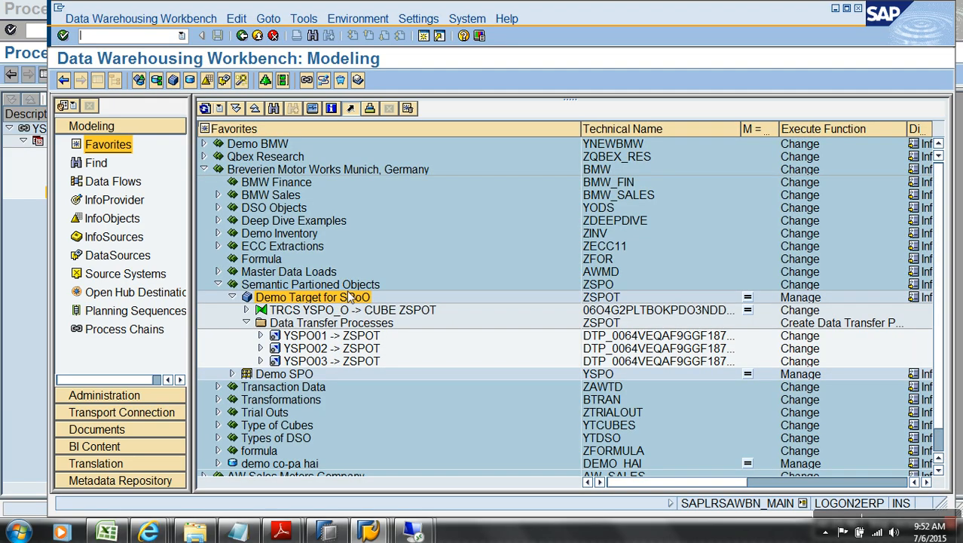
Step: Create and activate a ZSPOT transformation with semantically partitioned InfoProvider YSPO as source
right_click(352, 297)
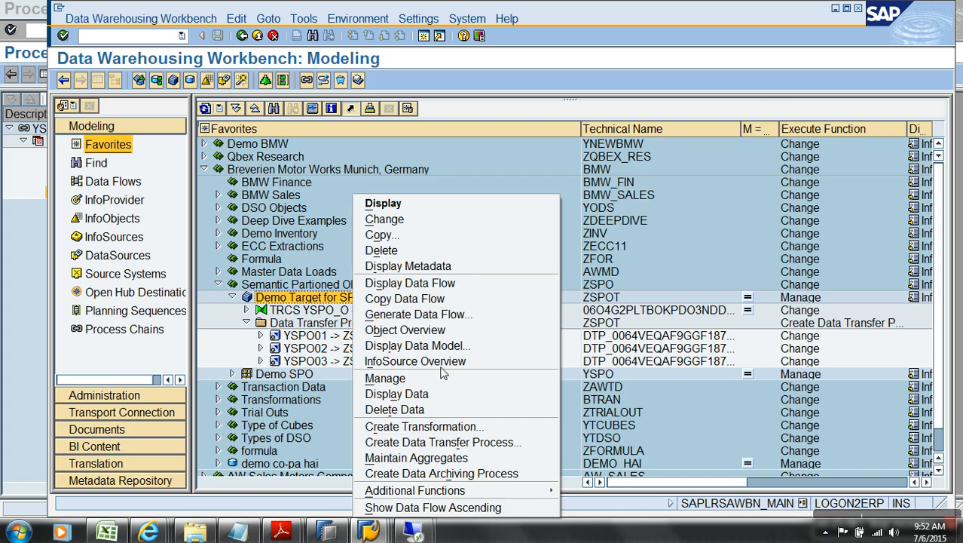
click(397, 426)
click(358, 380)
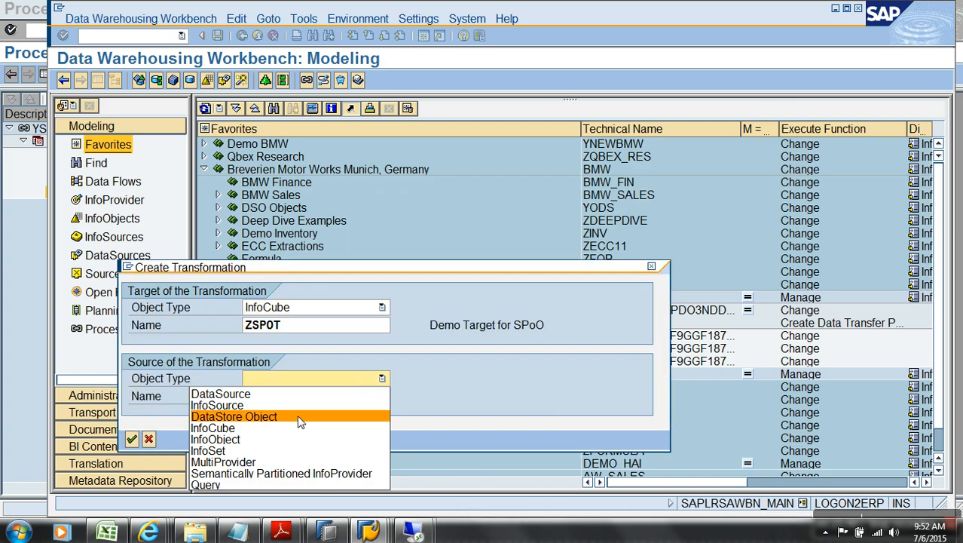
click(290, 474)
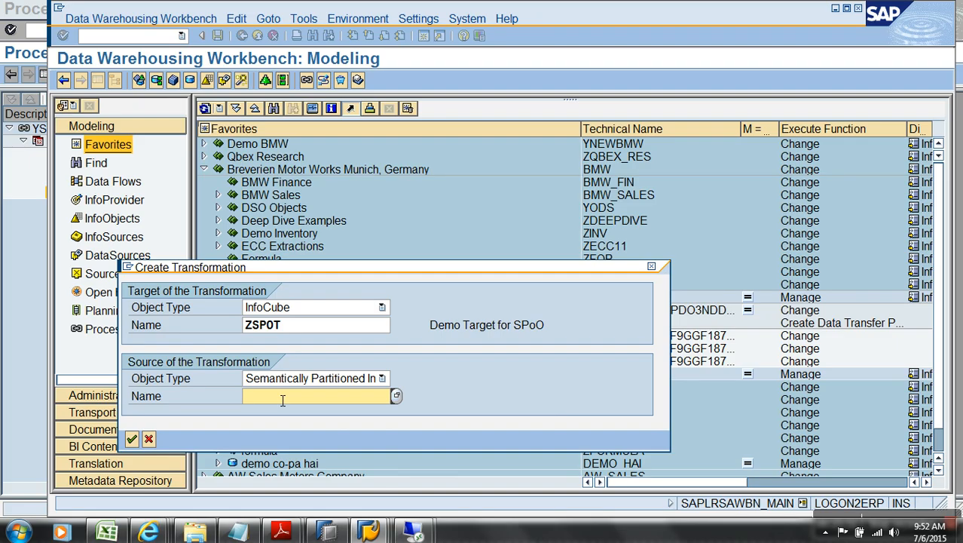
text(yspo)
key(Return)
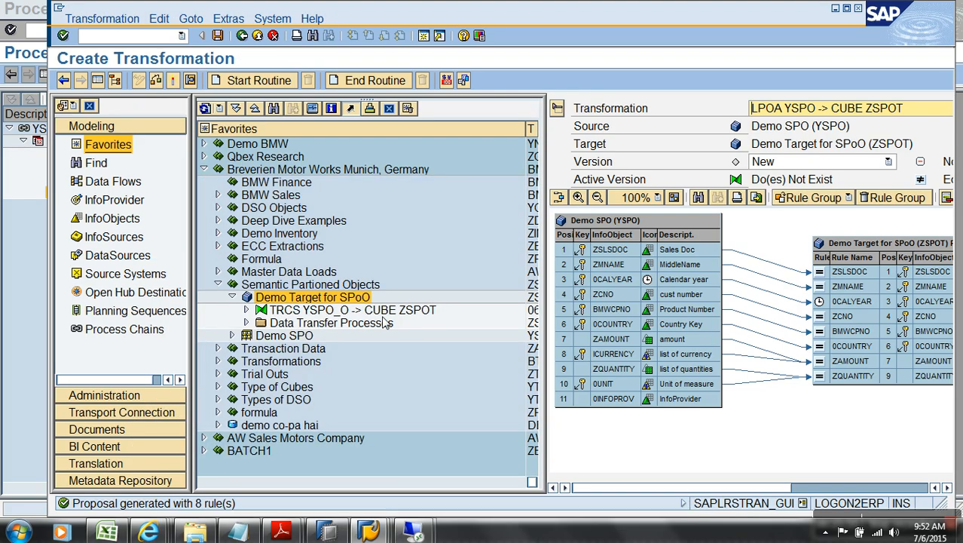
click(156, 80)
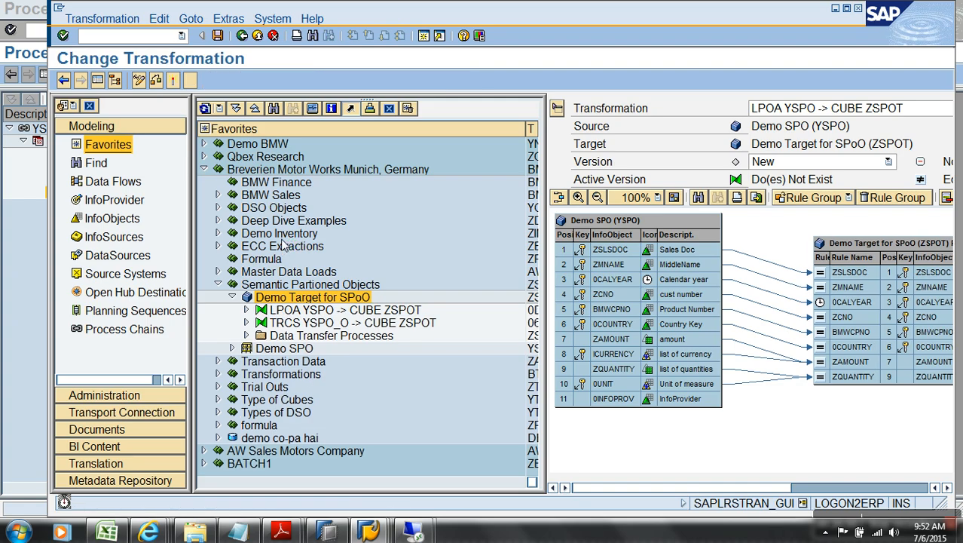
click(257, 36)
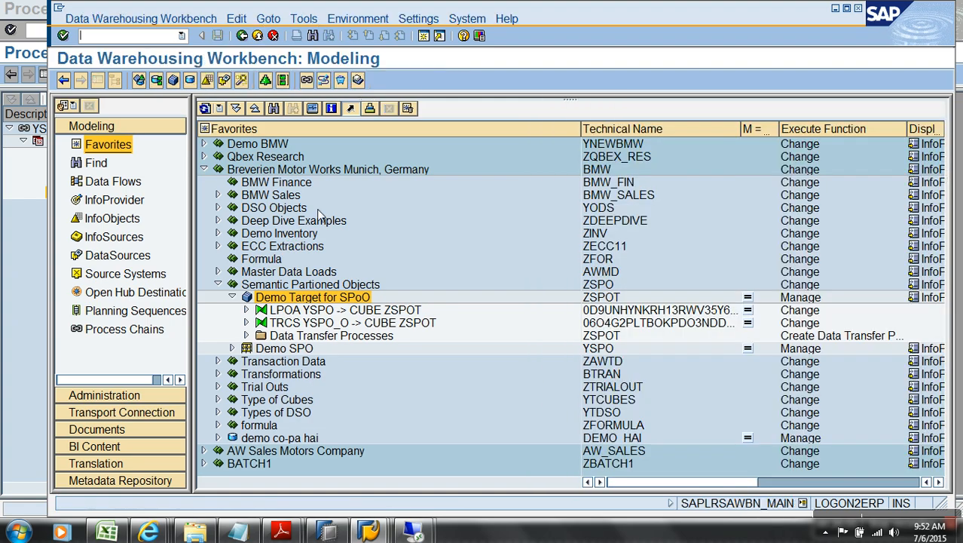
Step: Create a DTP from Demo SPO YSPO into ZSPOT and try to activate it
right_click(354, 336)
click(393, 341)
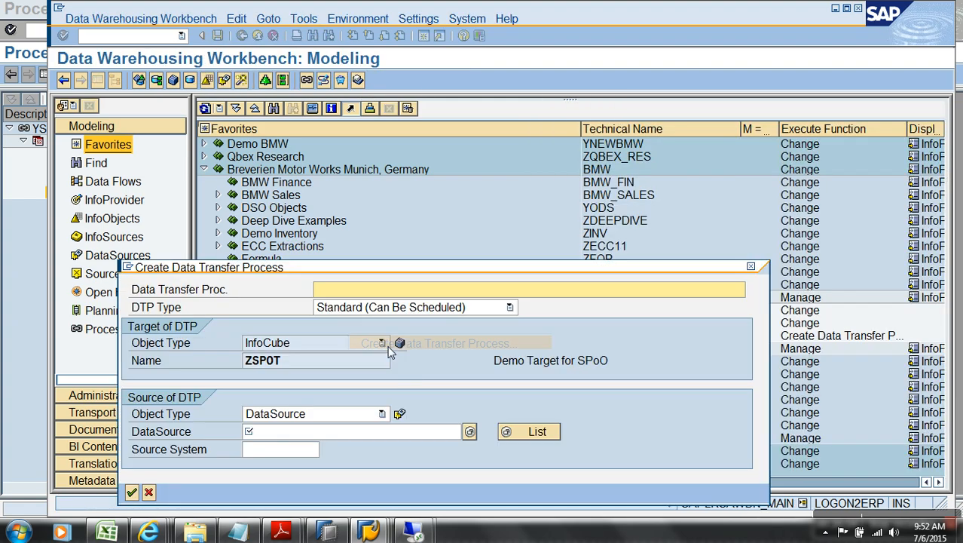
click(469, 431)
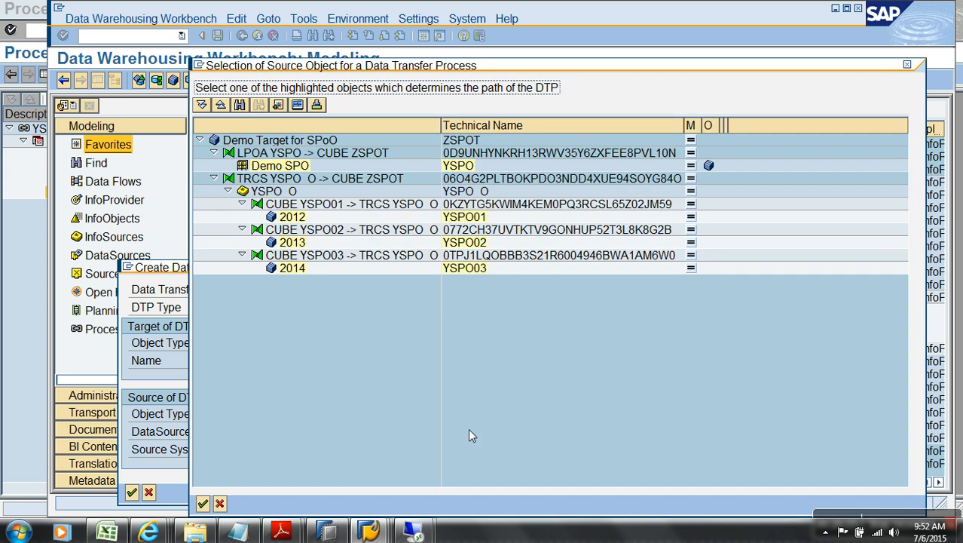
double_click(458, 165)
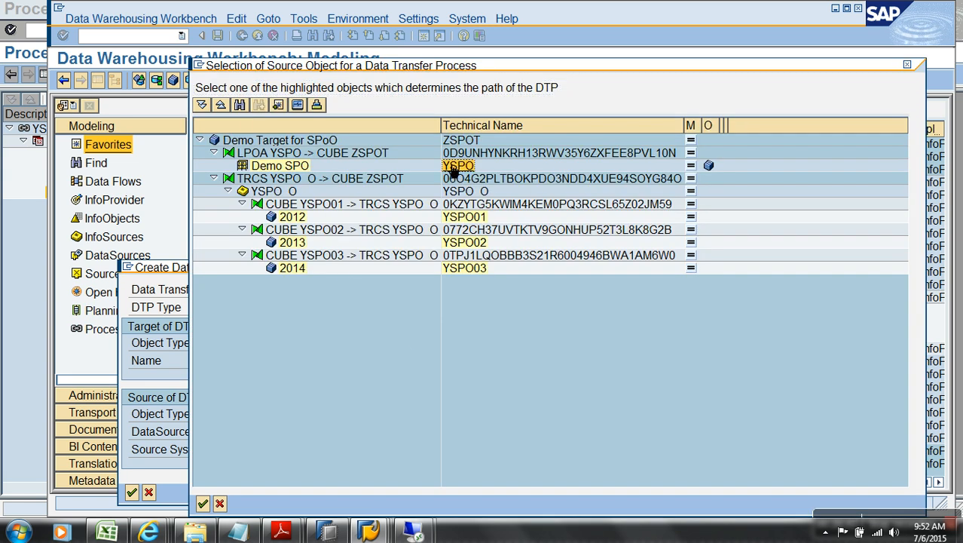
click(133, 474)
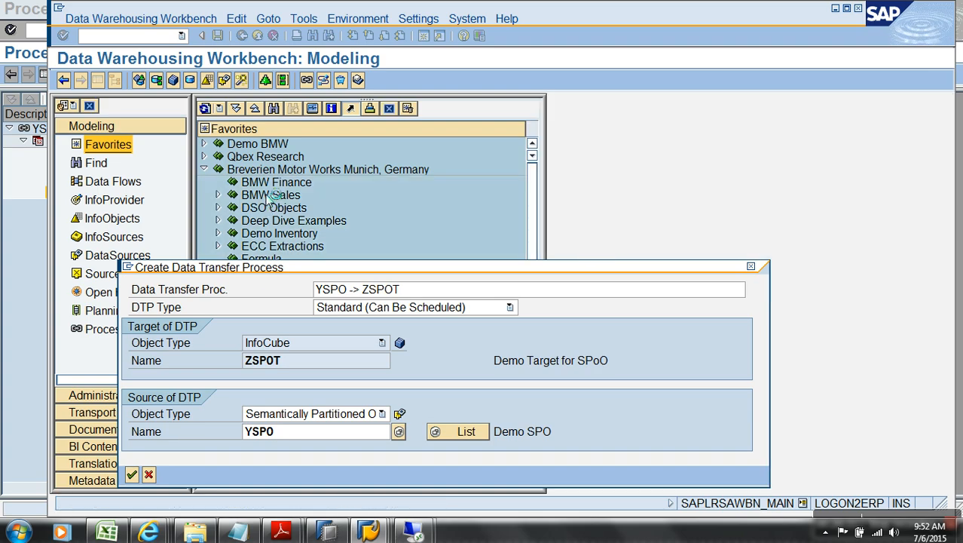
click(216, 81)
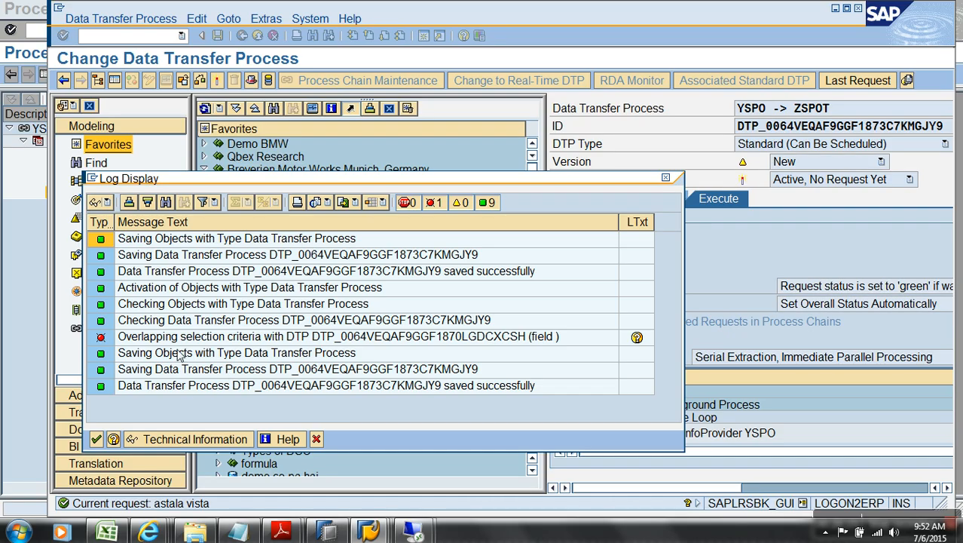
Step: Review the overlapping selection criteria error, close the log, and exit without saving
click(182, 340)
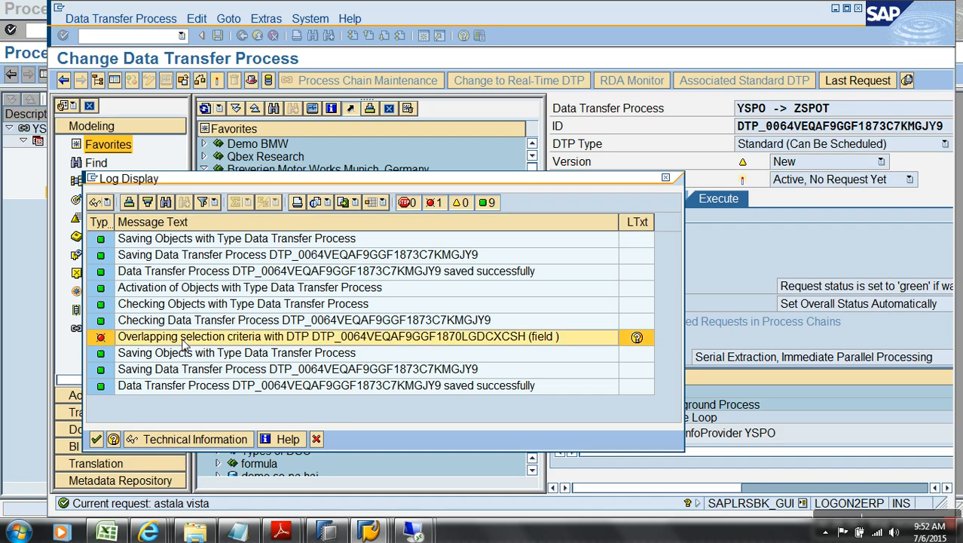
click(317, 439)
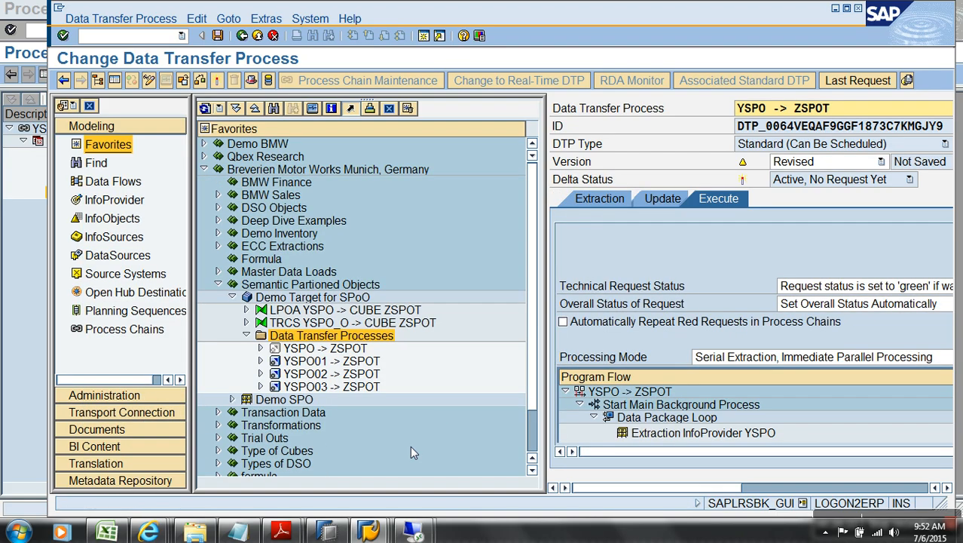
click(257, 37)
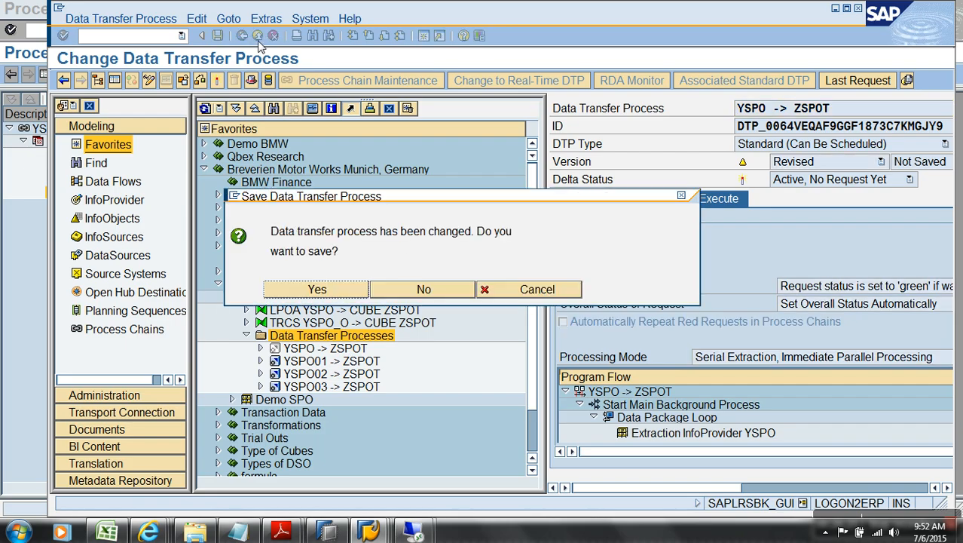
click(433, 291)
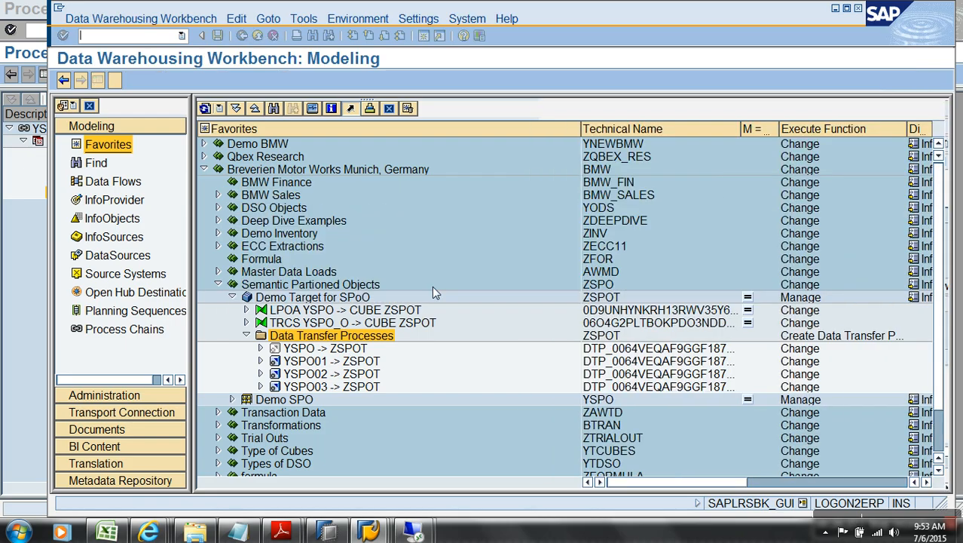
Step: Create InfoCube YSPOT2 described 'Demo Target 2' from template yspo01, then select it in the tree
right_click(351, 286)
click(423, 132)
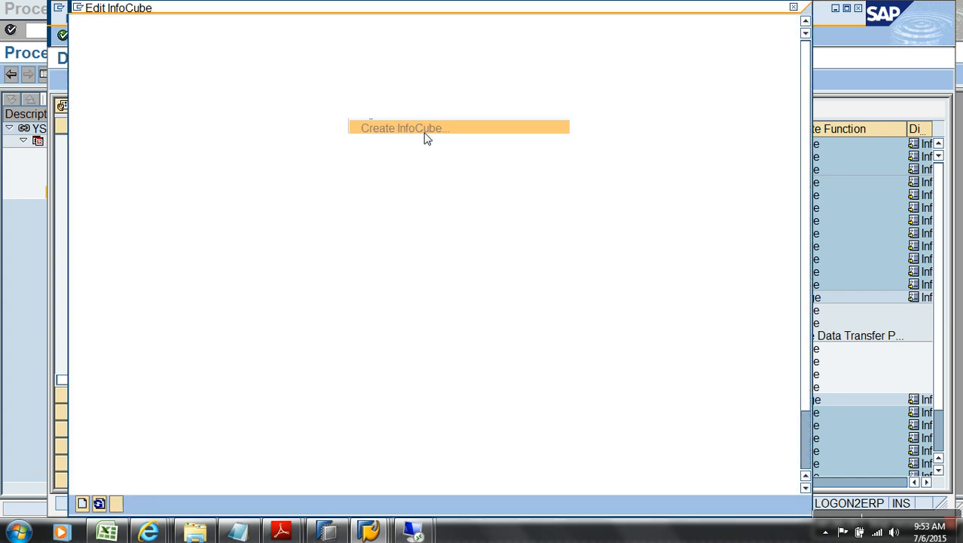
text(z)
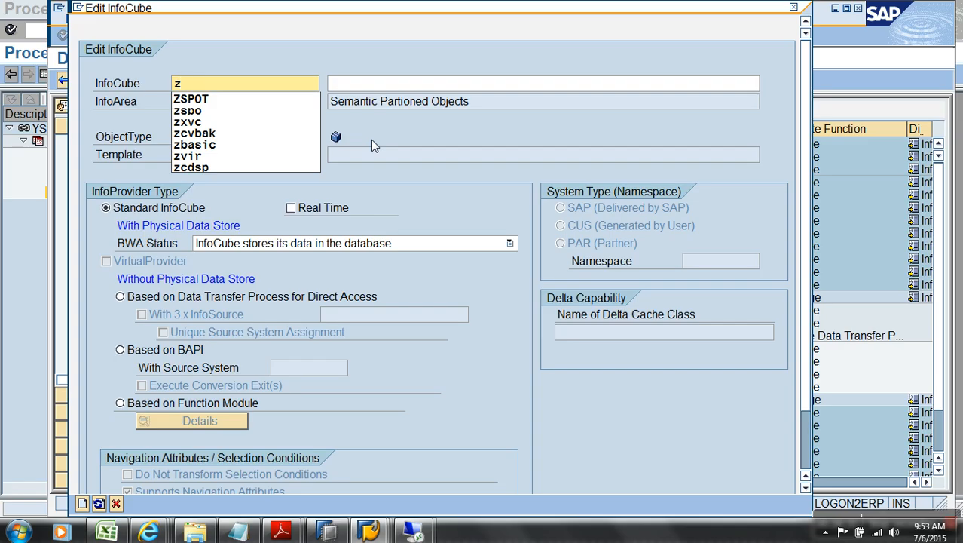
key(BackSpace)
text(yspot)
key(Tab)
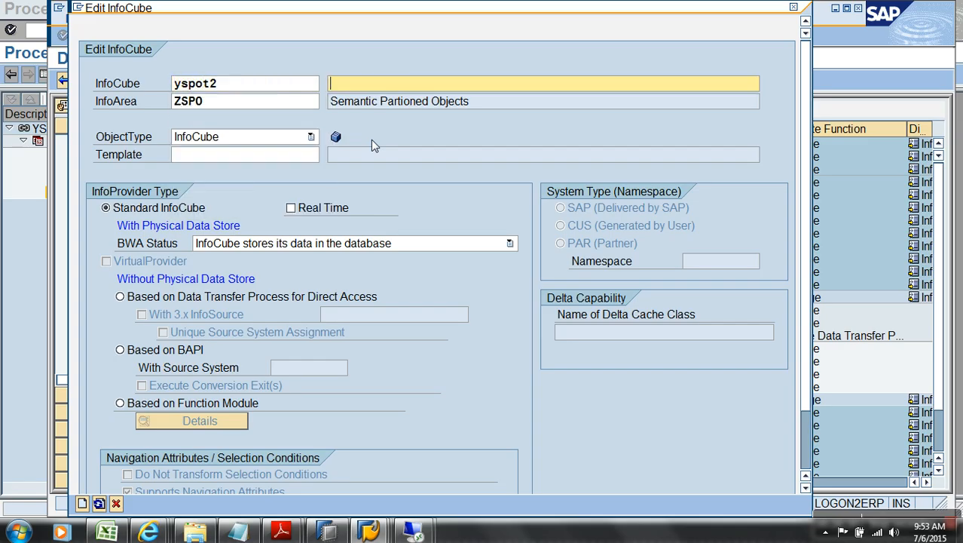
text(Demo Target 2)
click(312, 156)
click(275, 168)
key(Return)
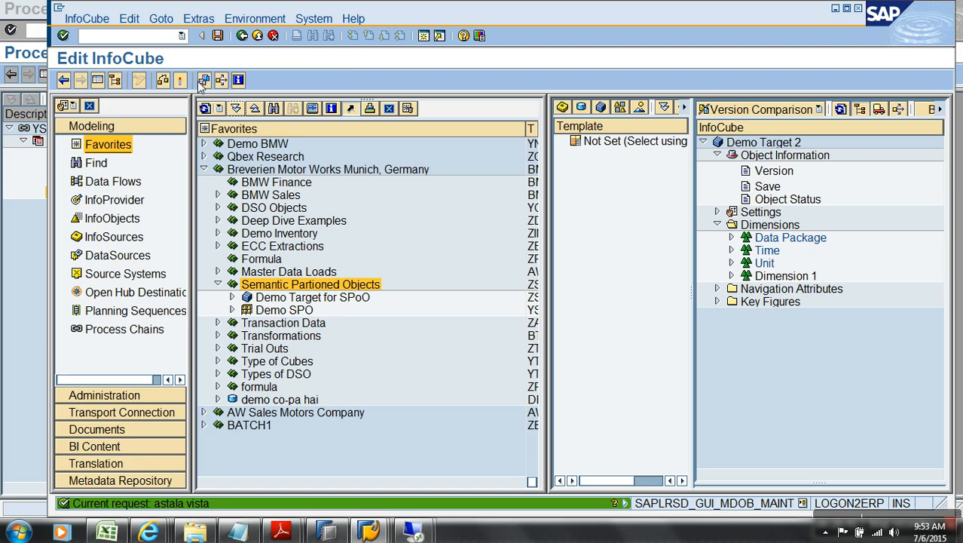
click(257, 36)
click(232, 310)
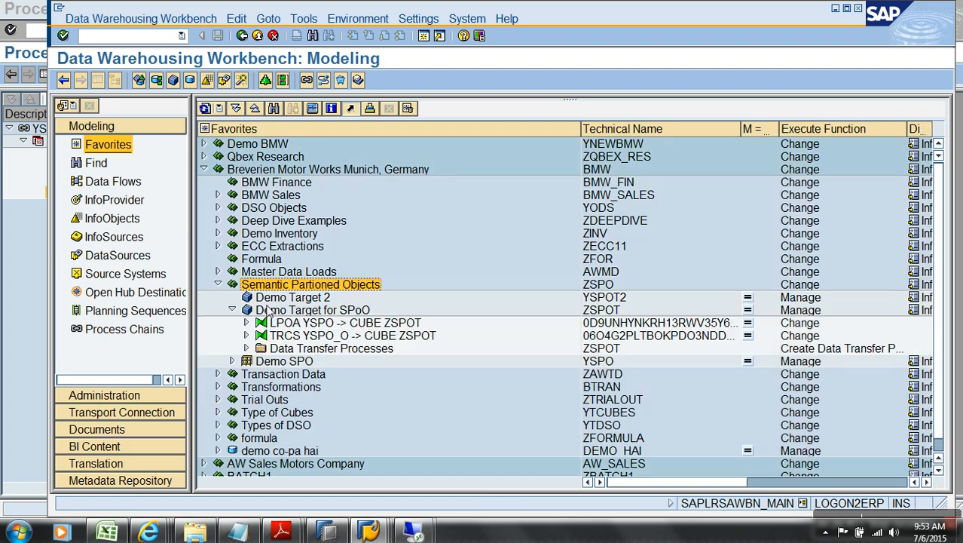
Step: Create and activate a transformation into YSPOT2 from semantically partitioned InfoProvider YSPO
right_click(300, 298)
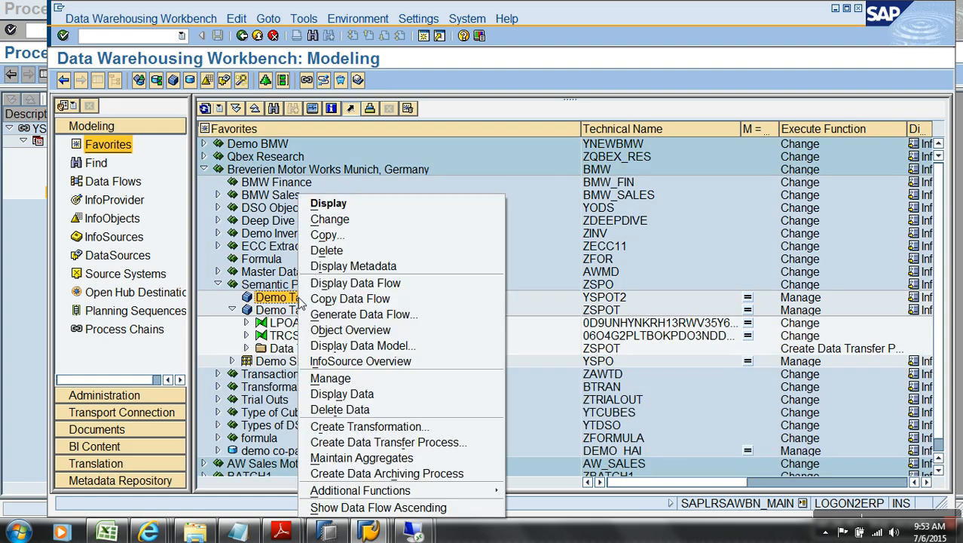
click(367, 426)
click(360, 382)
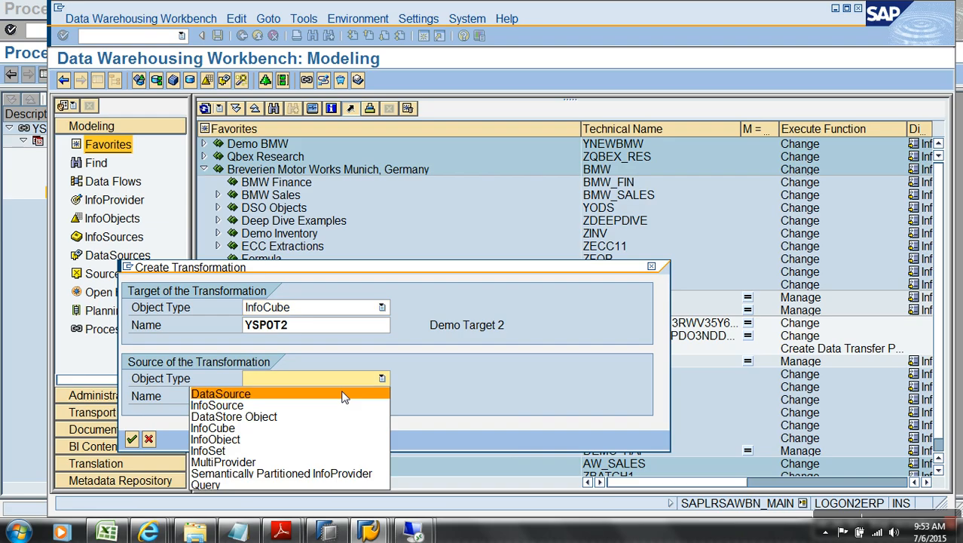
click(289, 475)
click(293, 398)
text(yspo)
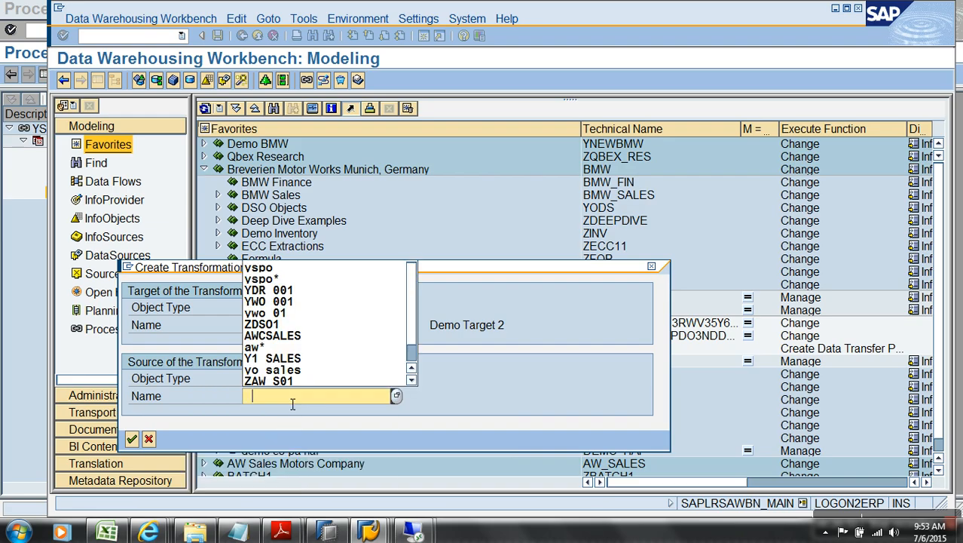
click(131, 439)
click(161, 80)
click(257, 36)
Step: Create, activate and run DTP YSPO -> YSPOT2, checking the monitor shows 49 records loaded
right_click(385, 325)
click(422, 331)
key(Return)
click(216, 80)
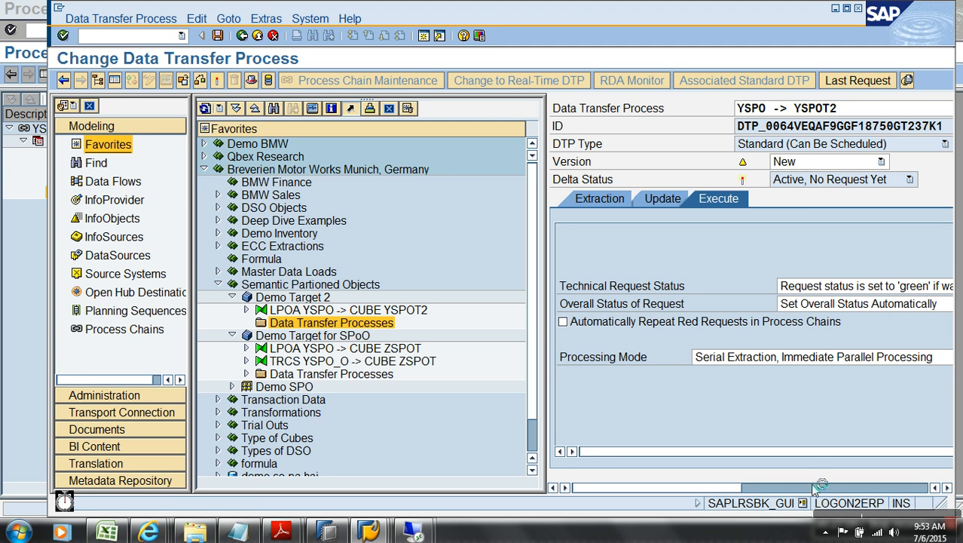
click(663, 359)
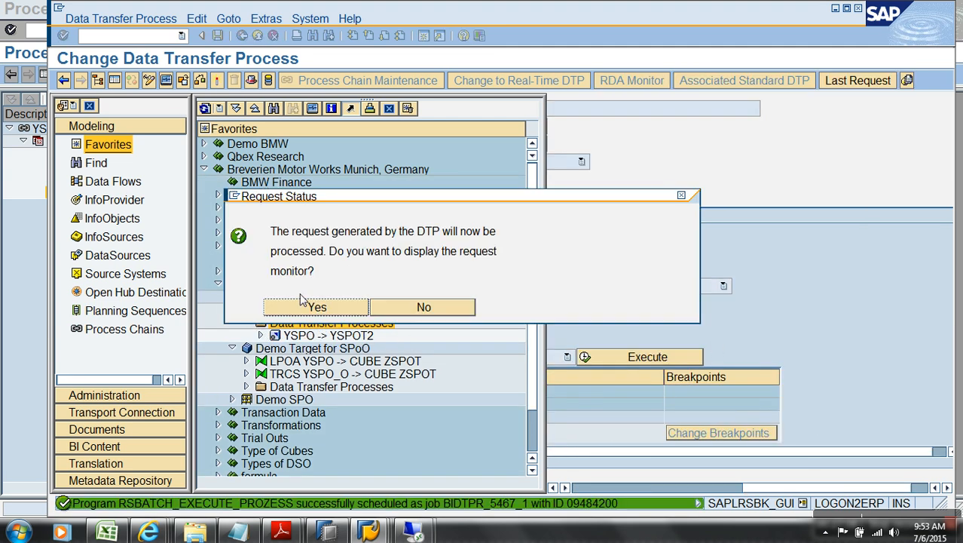
click(305, 306)
click(87, 281)
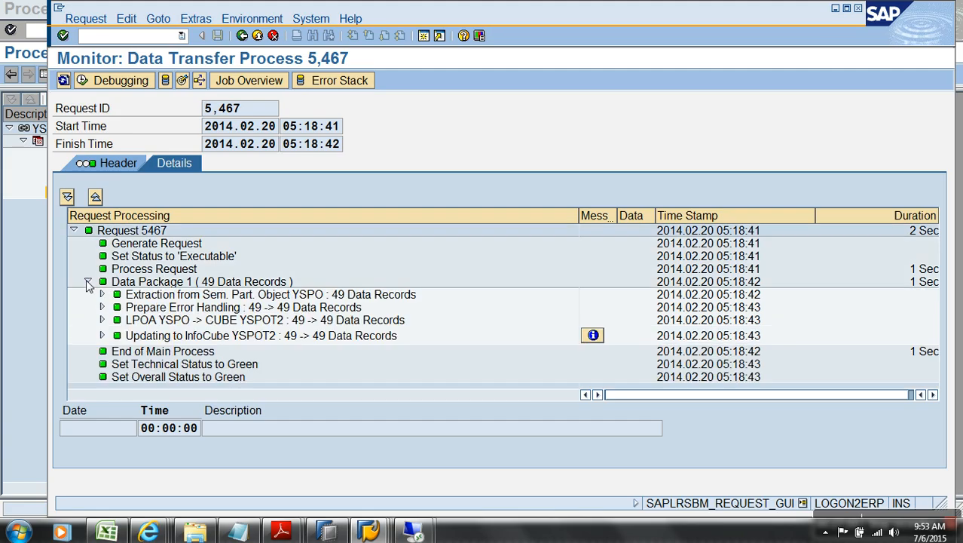
click(242, 35)
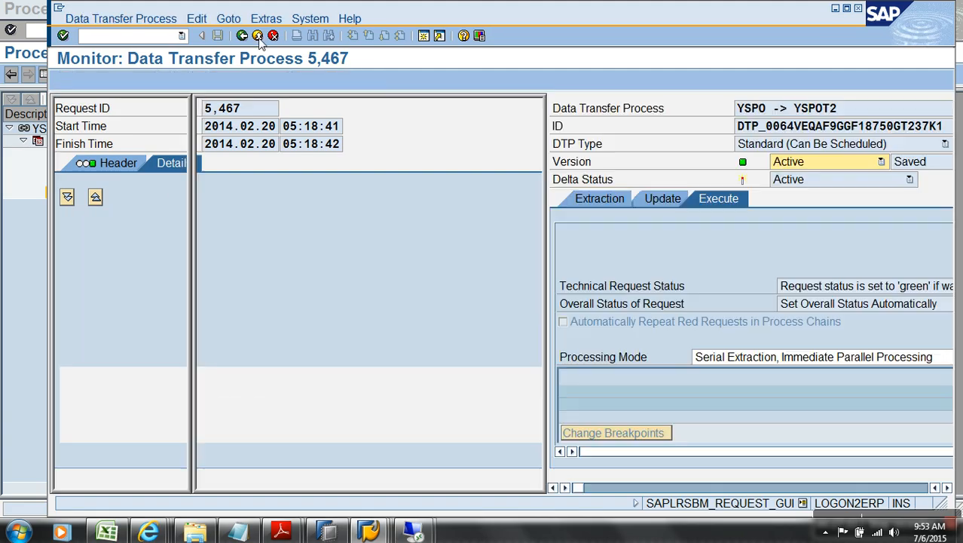
click(241, 35)
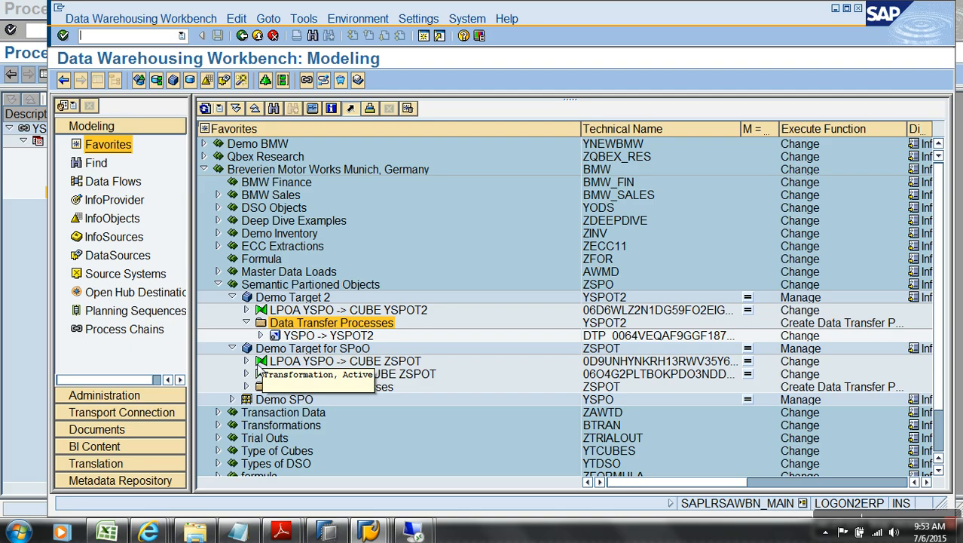
Step: Expand the YSPO_O -> ZSPOT and YSPO -> YSPOT2 transformation nodes and select the Demo SPO source
click(246, 374)
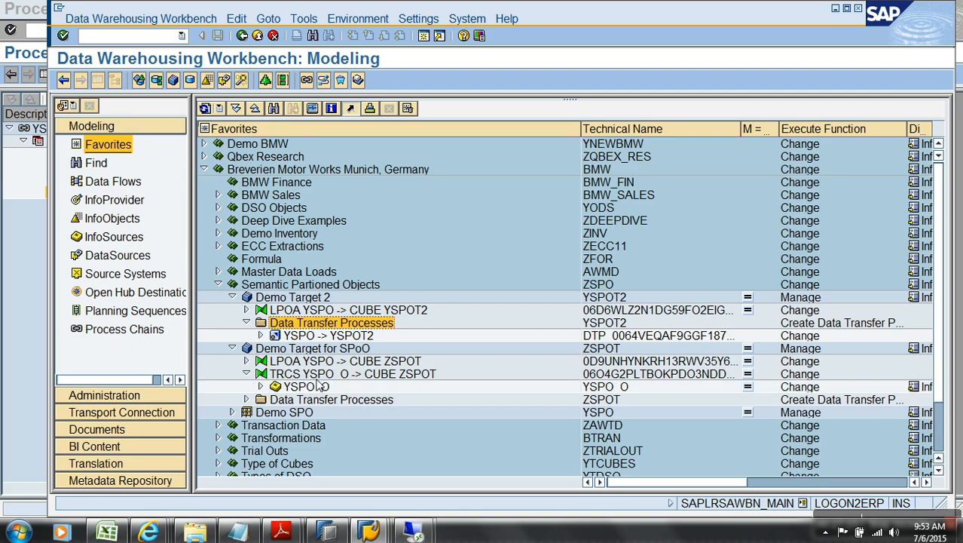
click(245, 310)
click(334, 324)
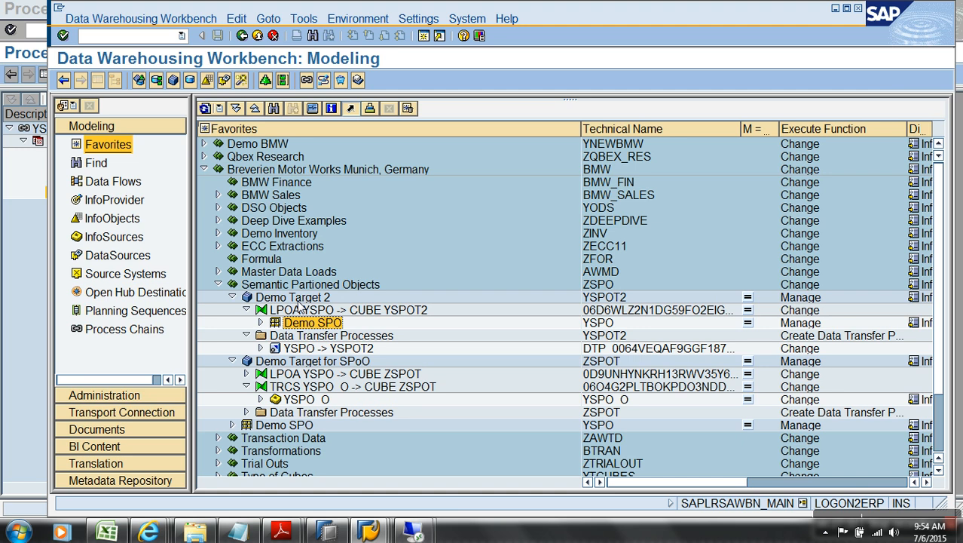
Step: Start a new MultiProvider 'zsdfsfb' with description 'sadg' under Semantic Partioned Objects
right_click(309, 235)
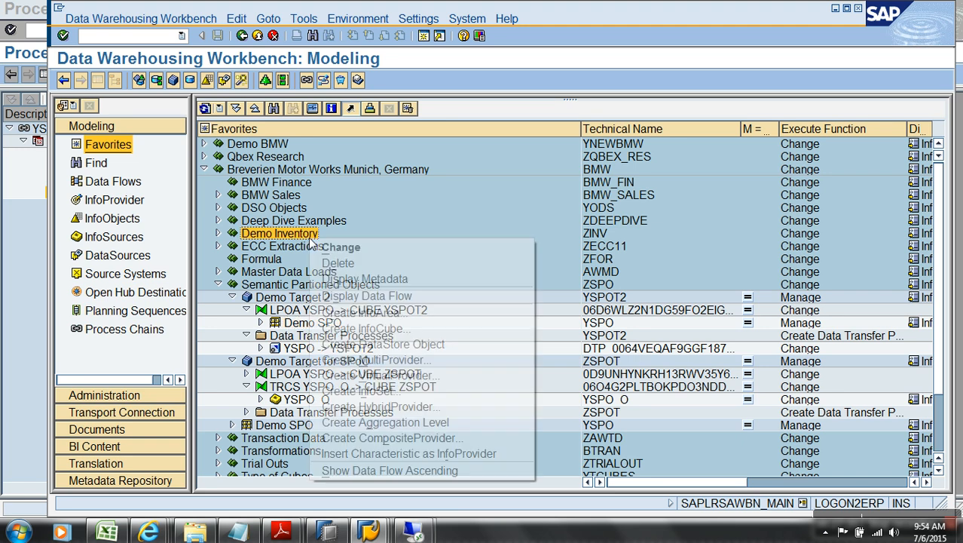
click(282, 286)
right_click(282, 286)
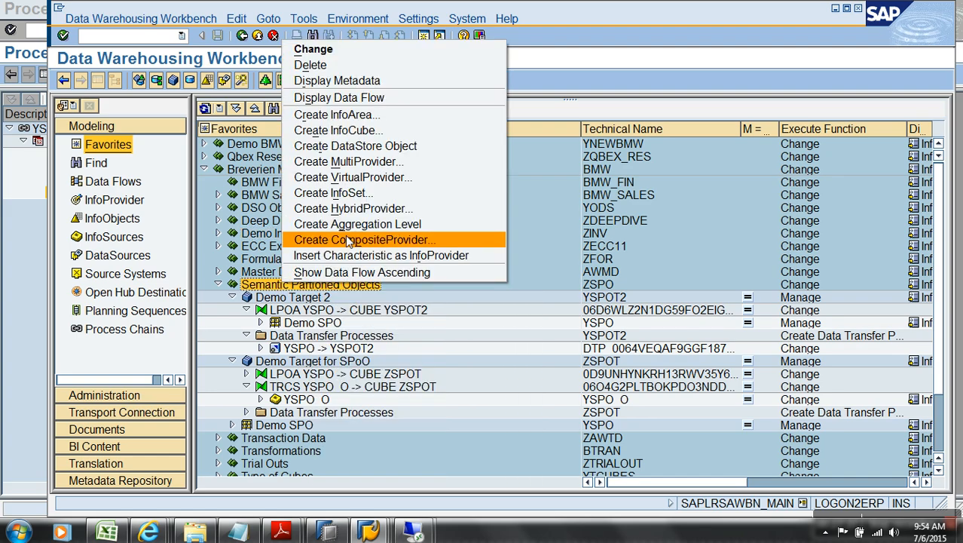
click(374, 161)
text(zsdfsfb)
key(Tab)
text(sadg)
key(Return)
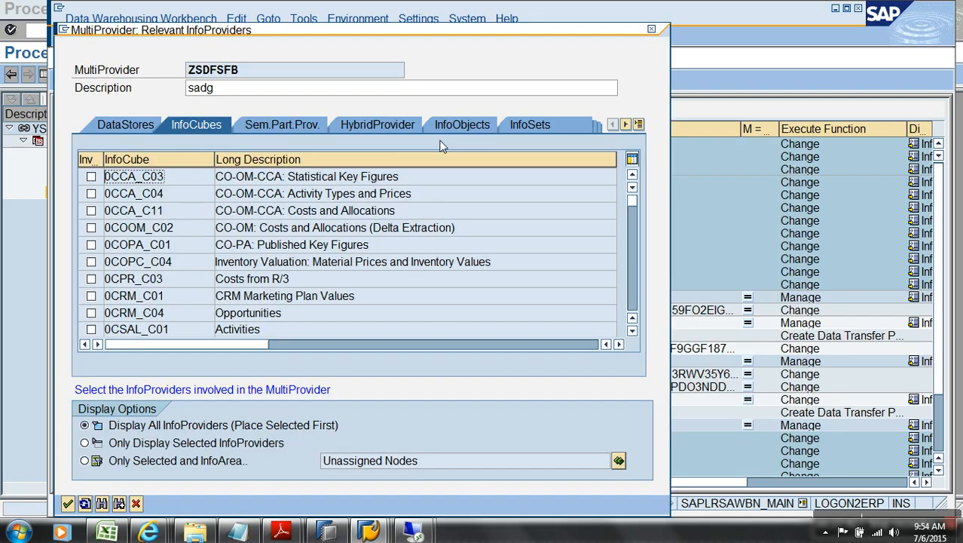
Step: Tick YSPO as a semantically partitioned provider, then cancel the MultiProvider and exit the Workbench
click(311, 125)
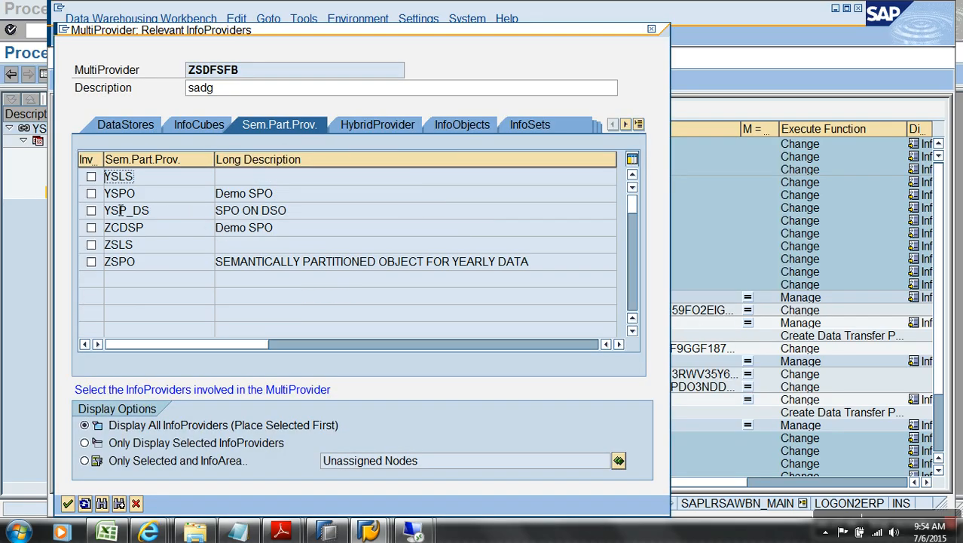
click(91, 194)
click(136, 503)
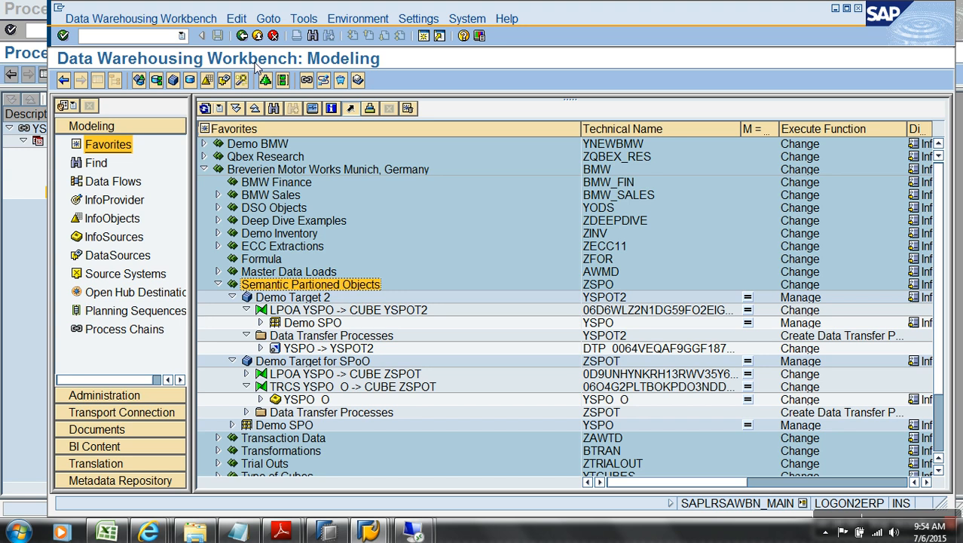
click(257, 35)
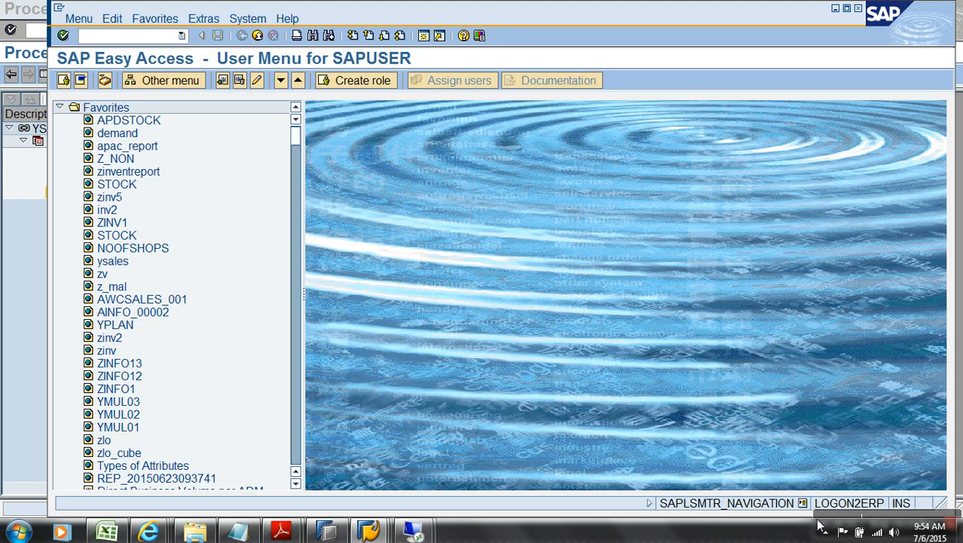